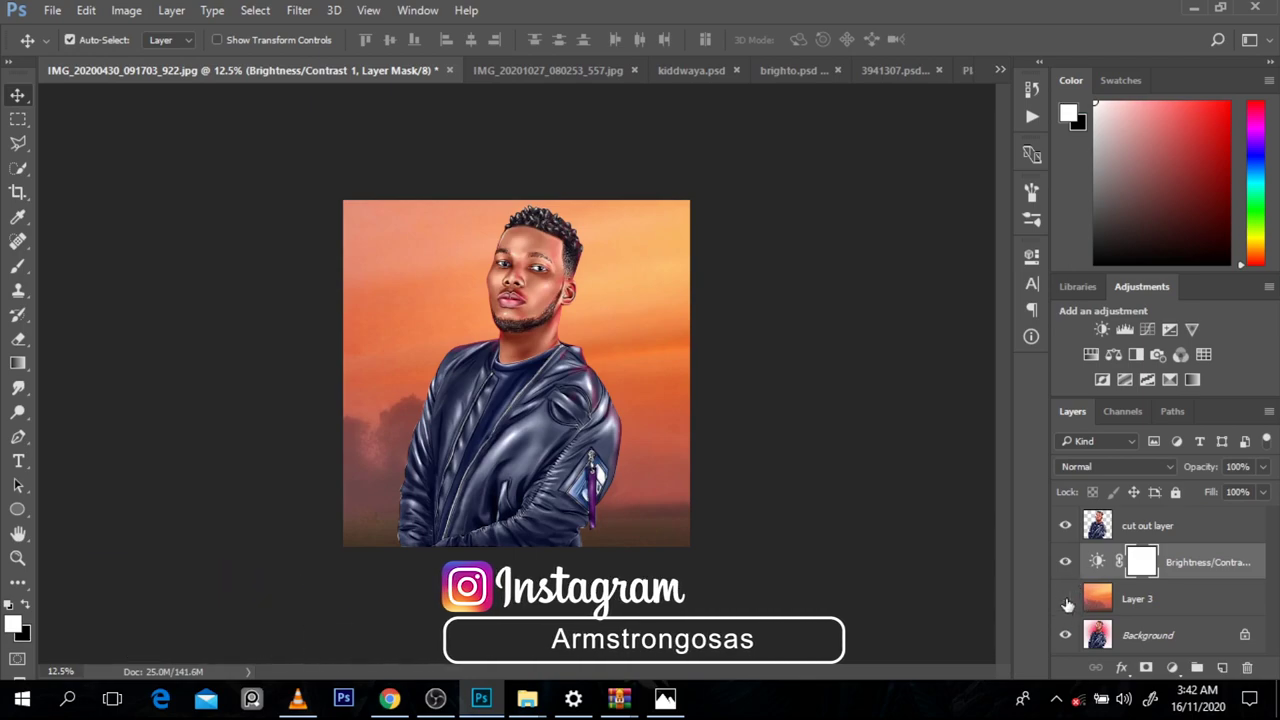
# Step: Hide and reshow the orange Layer 3 to check the pink gradient underneath
pyautogui.click(1065, 598)
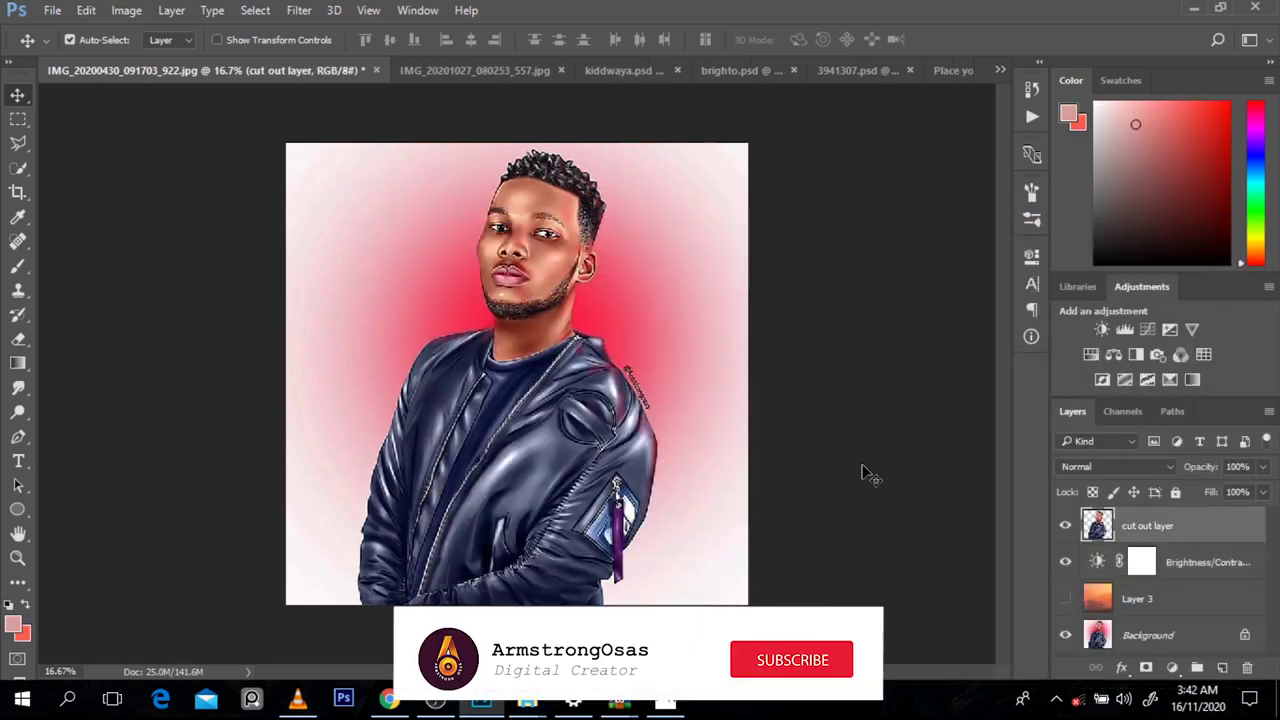
pyautogui.click(1065, 598)
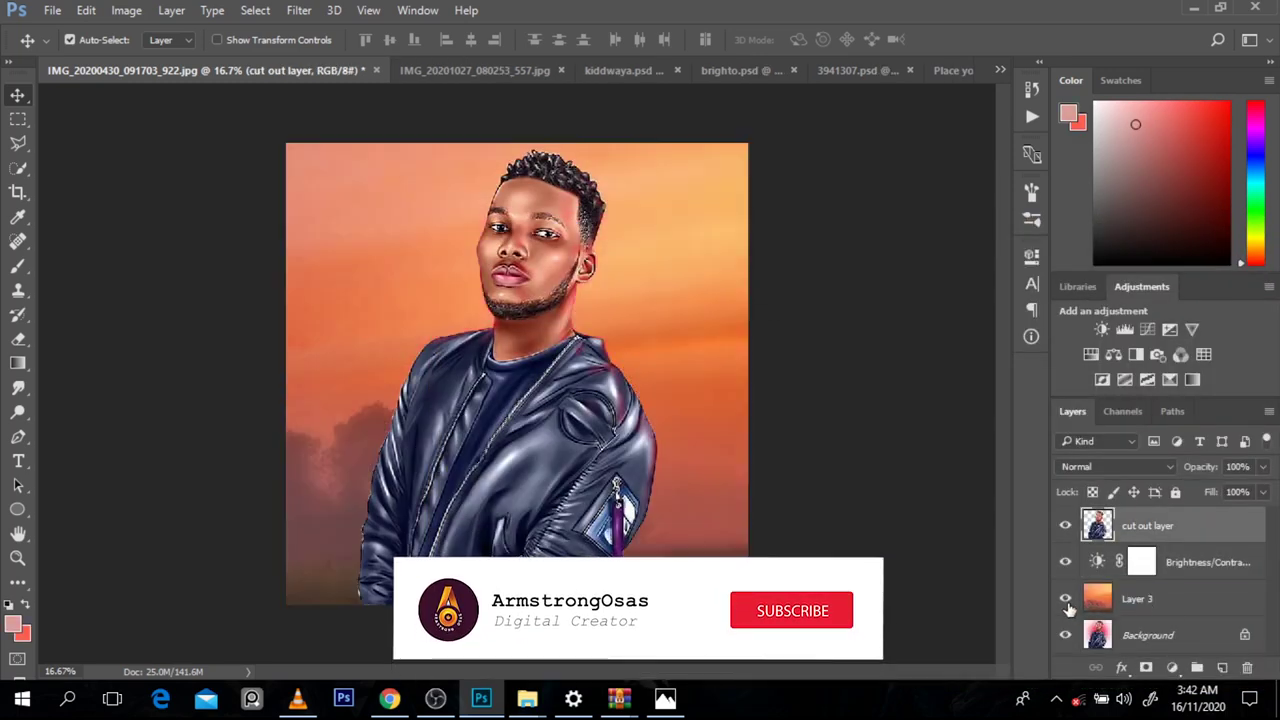
pyautogui.scroll(-2, 814, 466)
pyautogui.scroll(1, 507, 418)
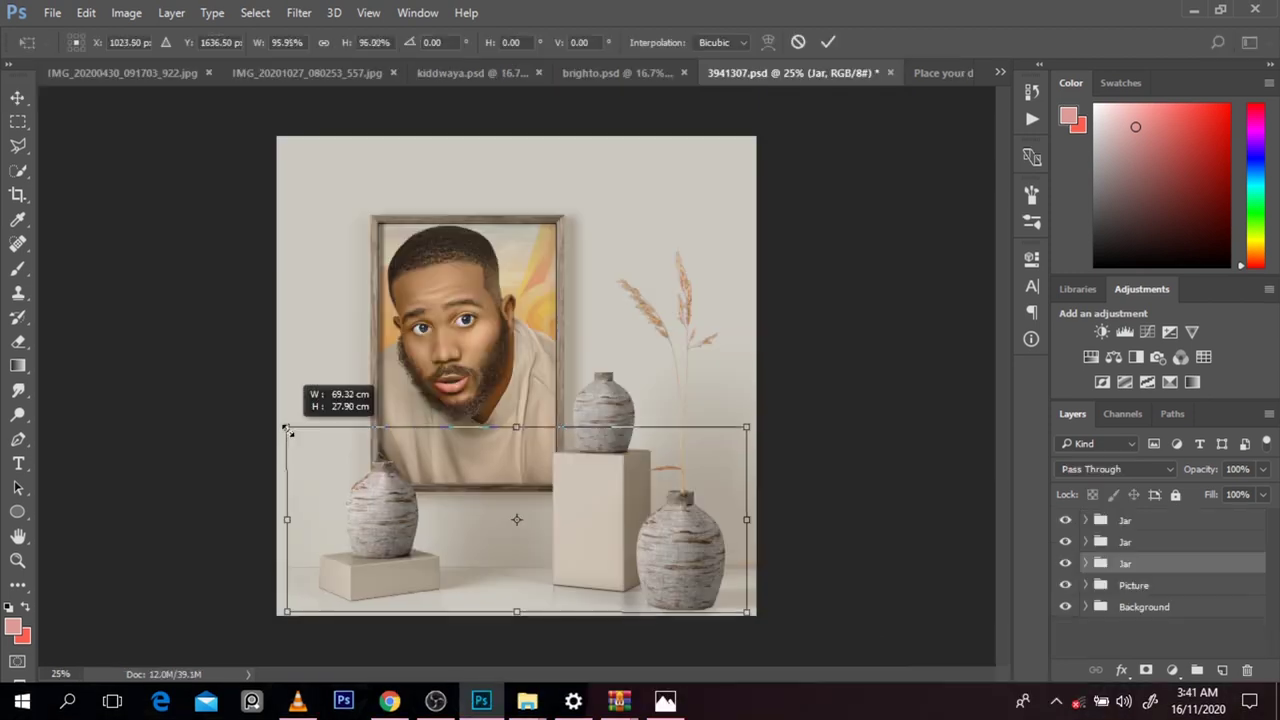
# Step: Move the jars lower and to the left in the mockup
pyautogui.moveTo(435, 505); pyautogui.dragTo(400, 541)
pyautogui.press('Return')
pyautogui.moveTo(497, 425); pyautogui.dragTo(597, 402)
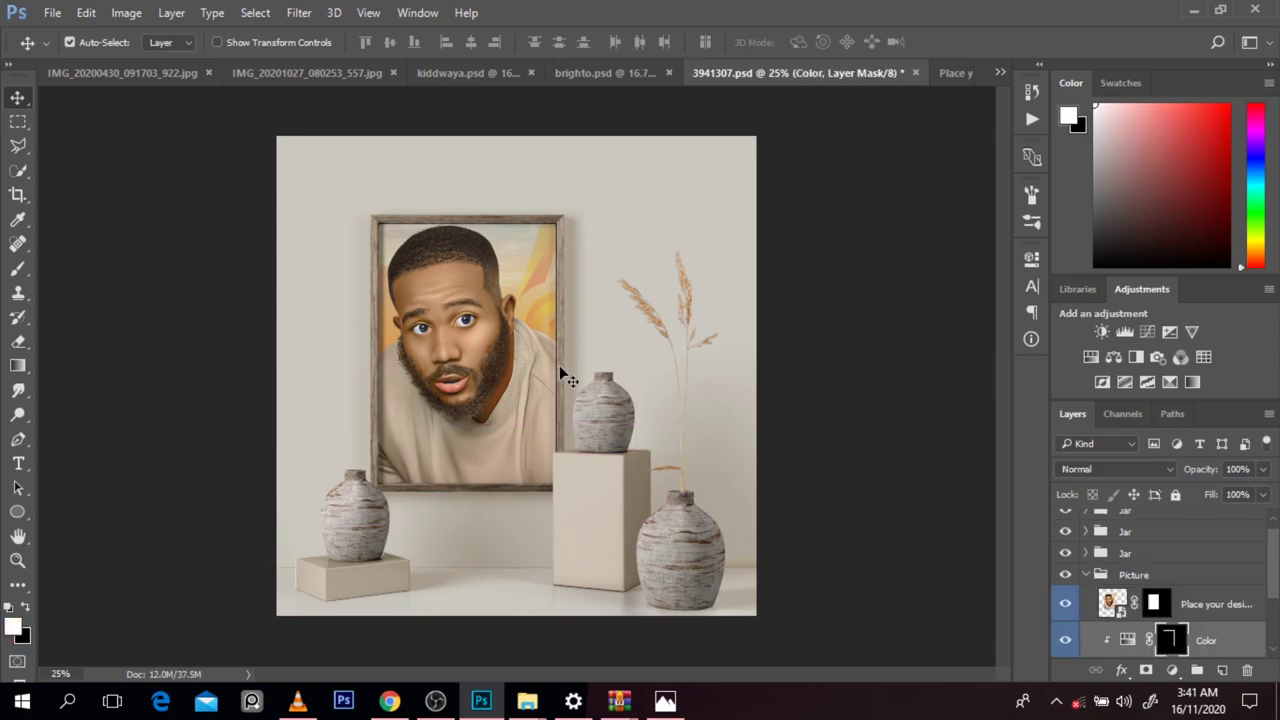
# Step: Shift the Color layer's hue to turn the picture frame blue
pyautogui.doubleClick(1124, 645)
pyautogui.moveTo(886, 380); pyautogui.dragTo(791, 380)
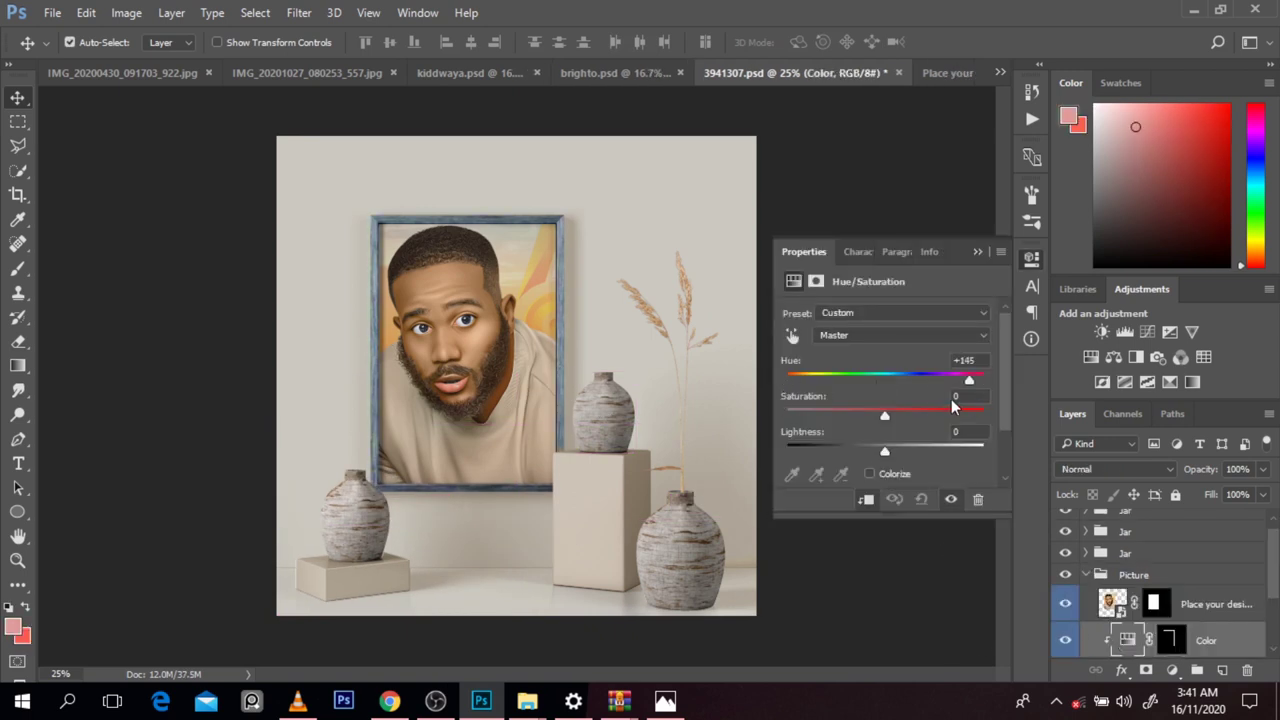
pyautogui.click(977, 251)
pyautogui.hotkey('ctrl', '-')
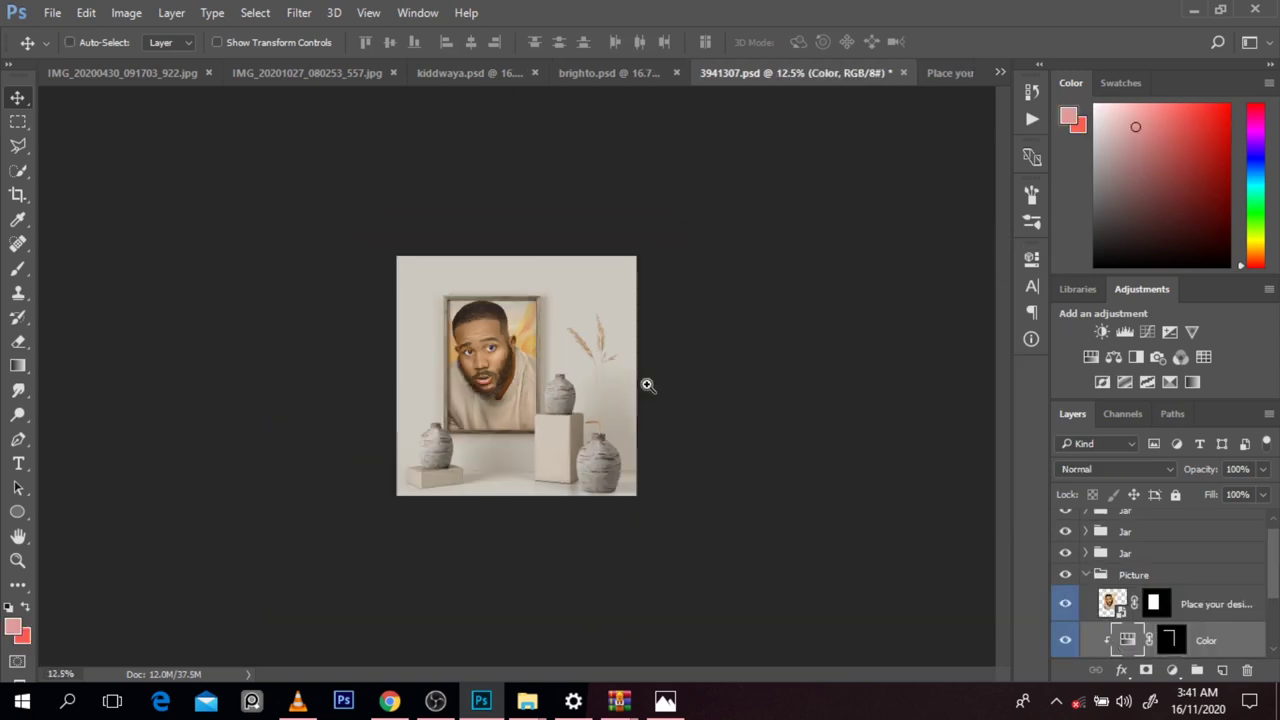
pyautogui.click(647, 385)
# Step: Add a Brightness/Contrast adjustment layer to brighto.psd
pyautogui.click(649, 75)
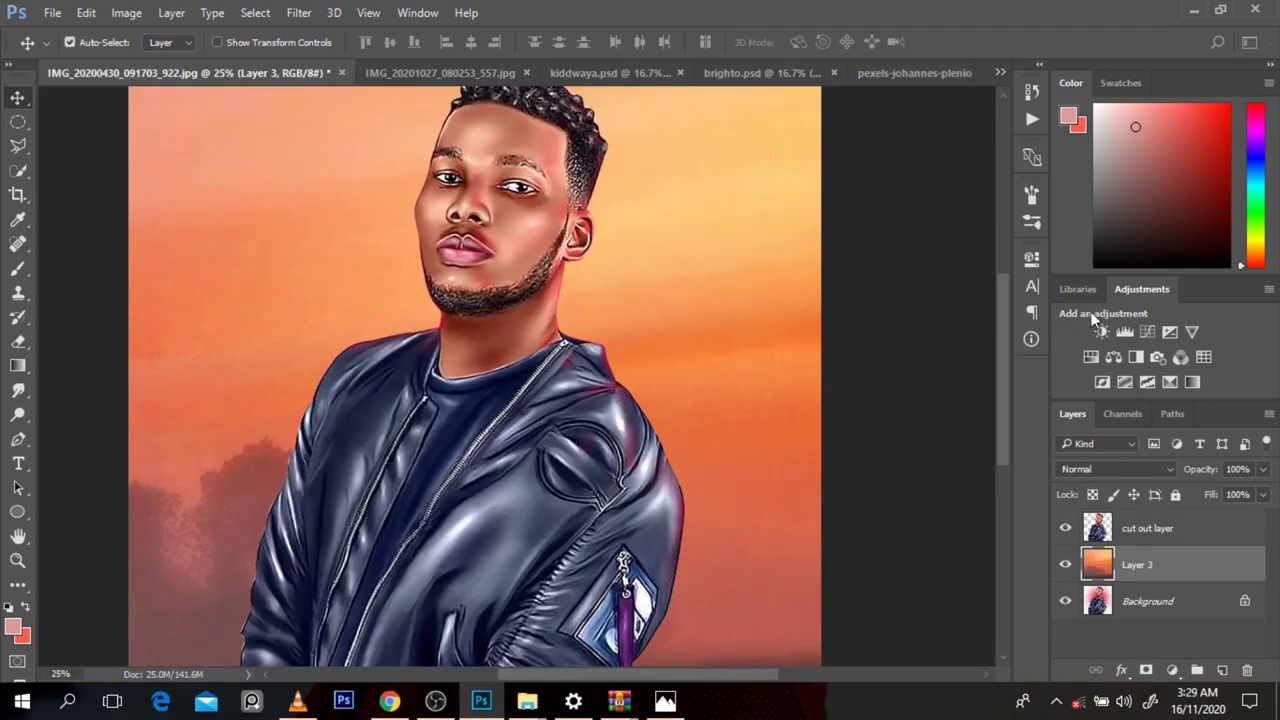
pyautogui.click(1101, 331)
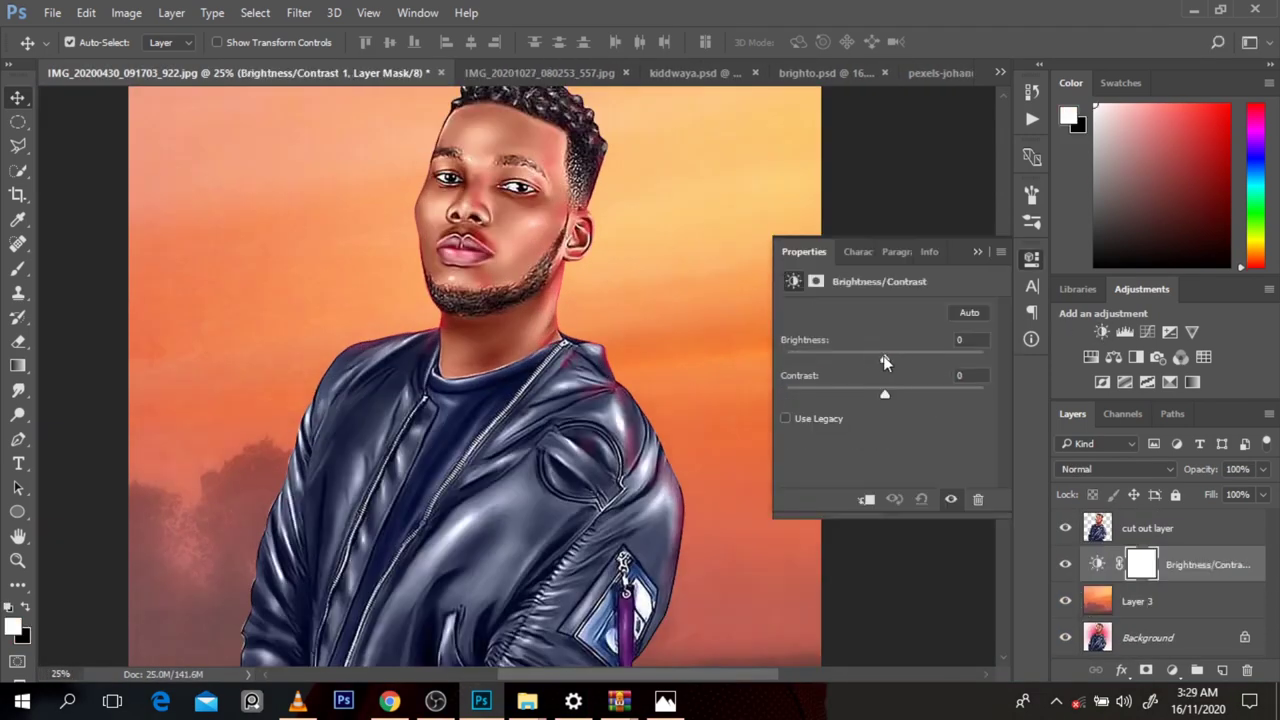
pyautogui.hotkey('ctrl', '-')
pyautogui.hotkey('ctrl', '-')
pyautogui.click(978, 252)
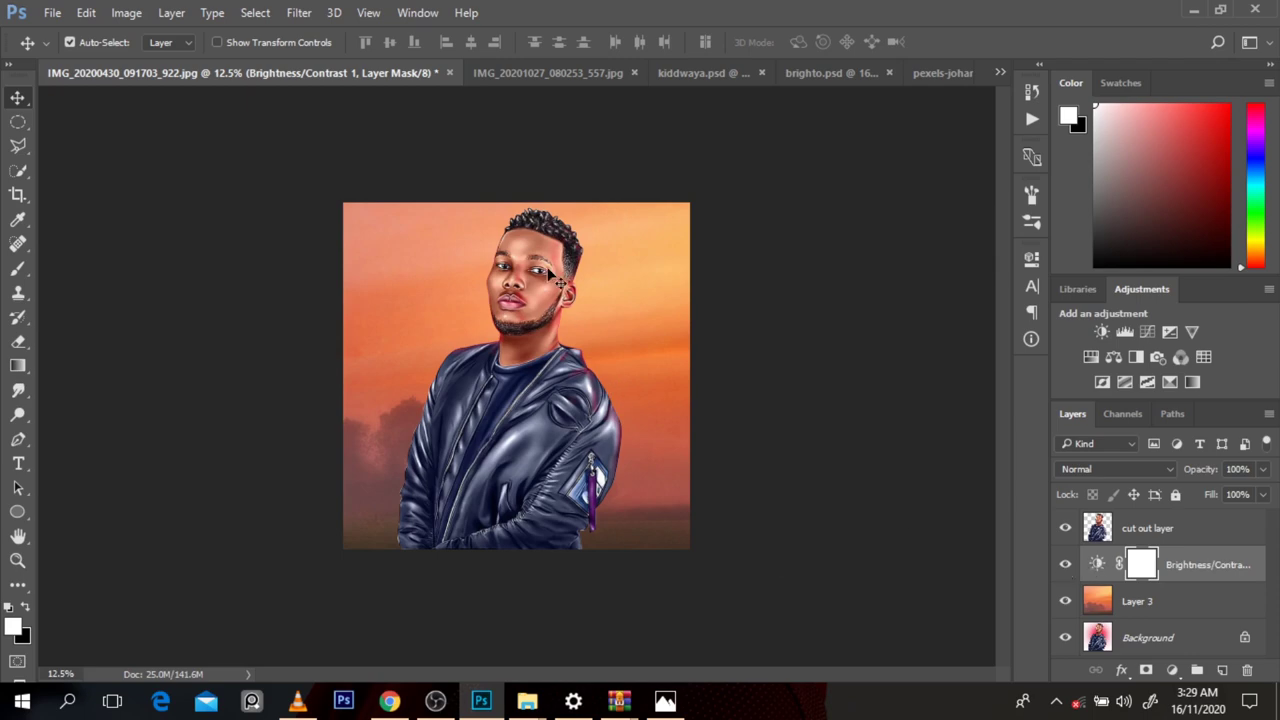
# Step: Close the pexels photo document and view the IMG_20201027 portrait
pyautogui.click(957, 72)
pyautogui.click(957, 72)
pyautogui.click(440, 72)
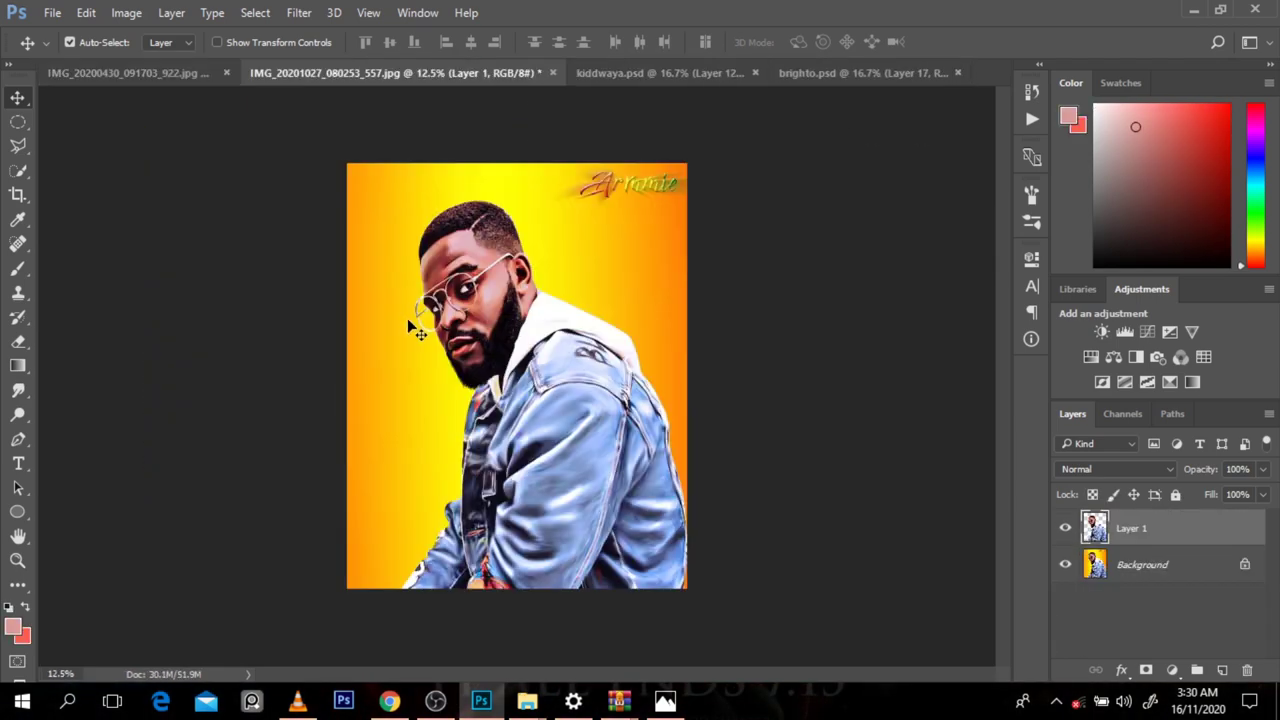
pyautogui.hotkey('ctrl', '+')
pyautogui.hotkey('ctrl', '+')
pyautogui.hotkey('ctrl', '+')
pyautogui.hotkey('ctrl', '-')
pyautogui.hotkey('ctrl', '-')
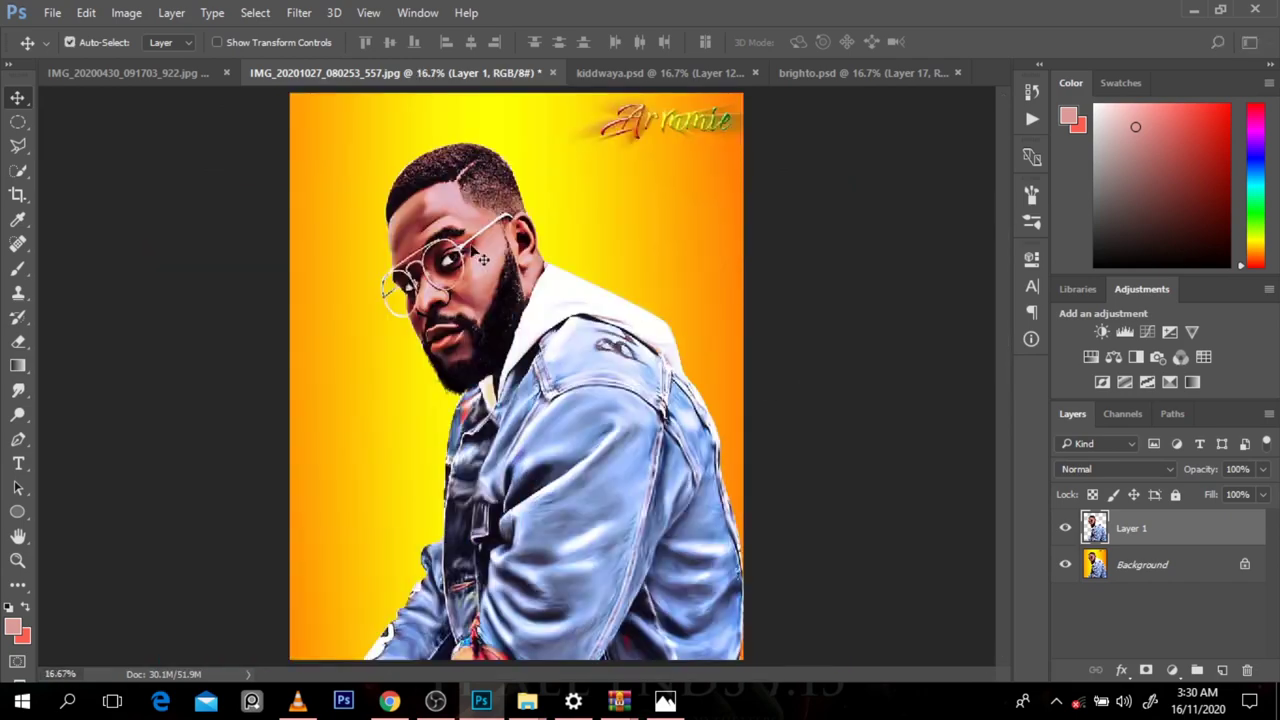
# Step: Hide the portrait's Background layer and bring up the wallpaper folder window
pyautogui.click(1065, 564)
pyautogui.moveTo(527, 700)
pyautogui.click(429, 625)
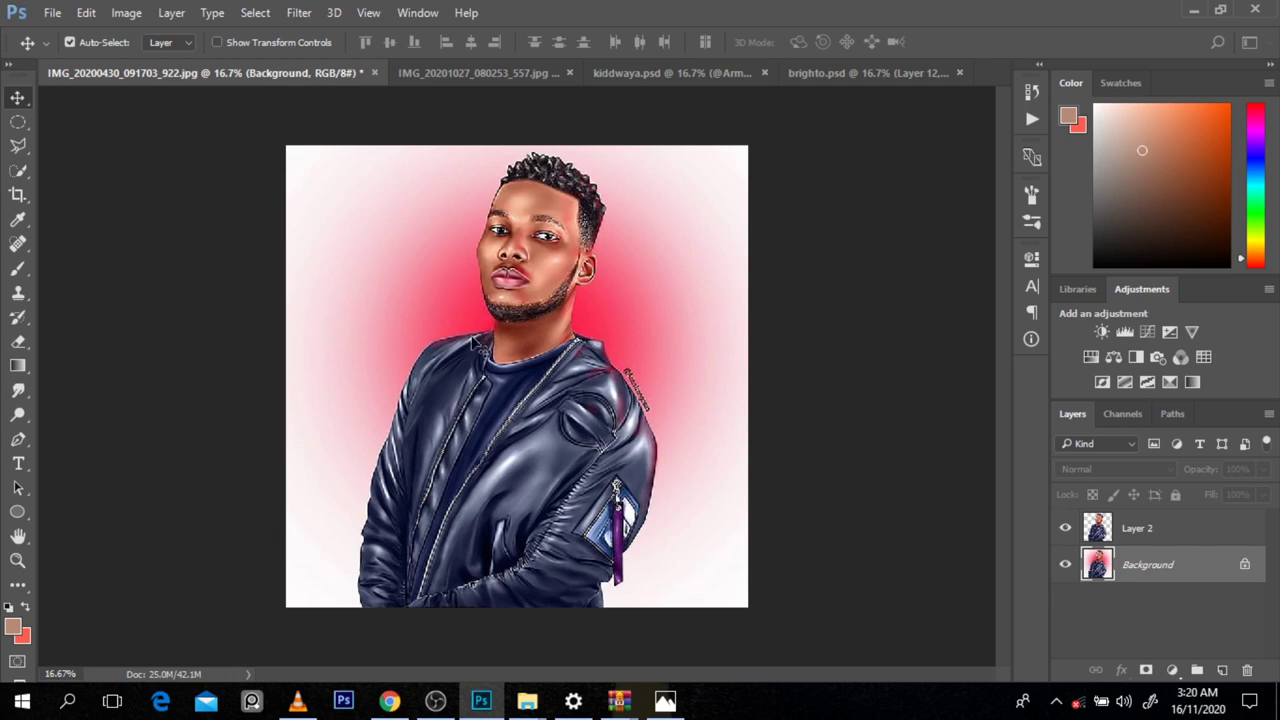
pyautogui.press('ctrl')
pyautogui.hotkey('ctrl', '-')
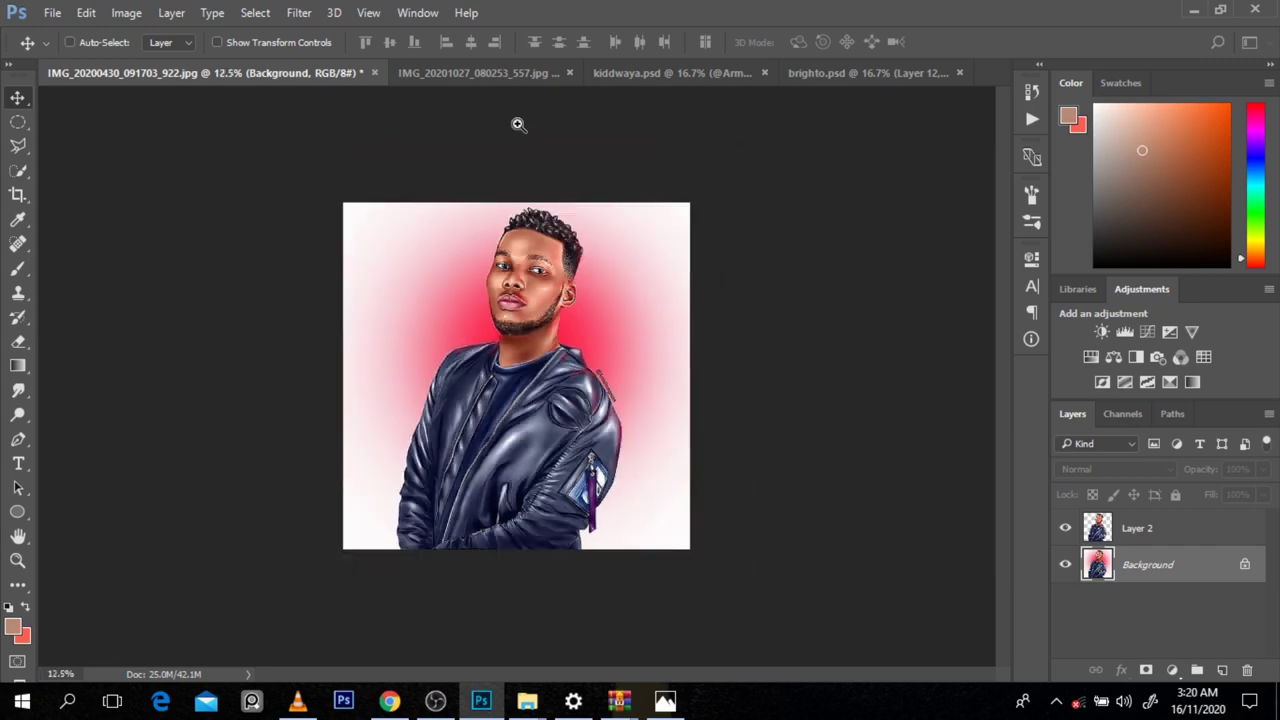
pyautogui.moveTo(516, 178); pyautogui.dragTo(583, 8)
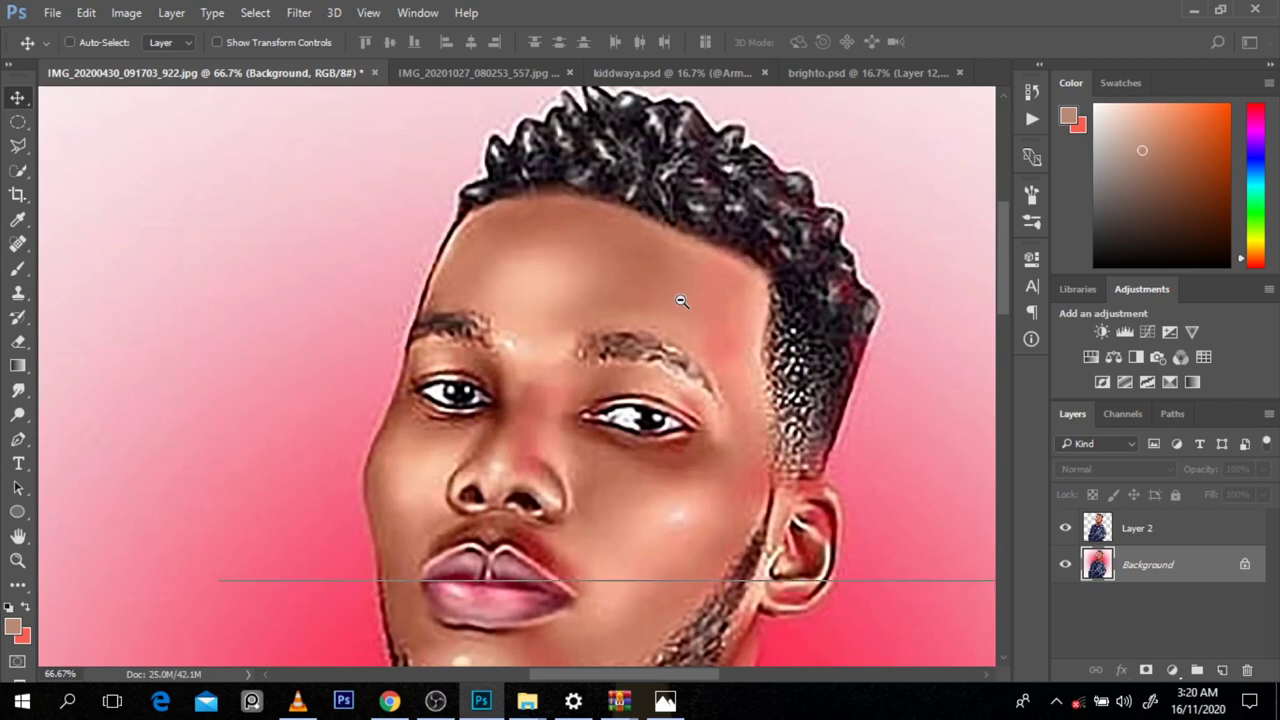
pyautogui.moveTo(680, 290); pyautogui.dragTo(606, 311)
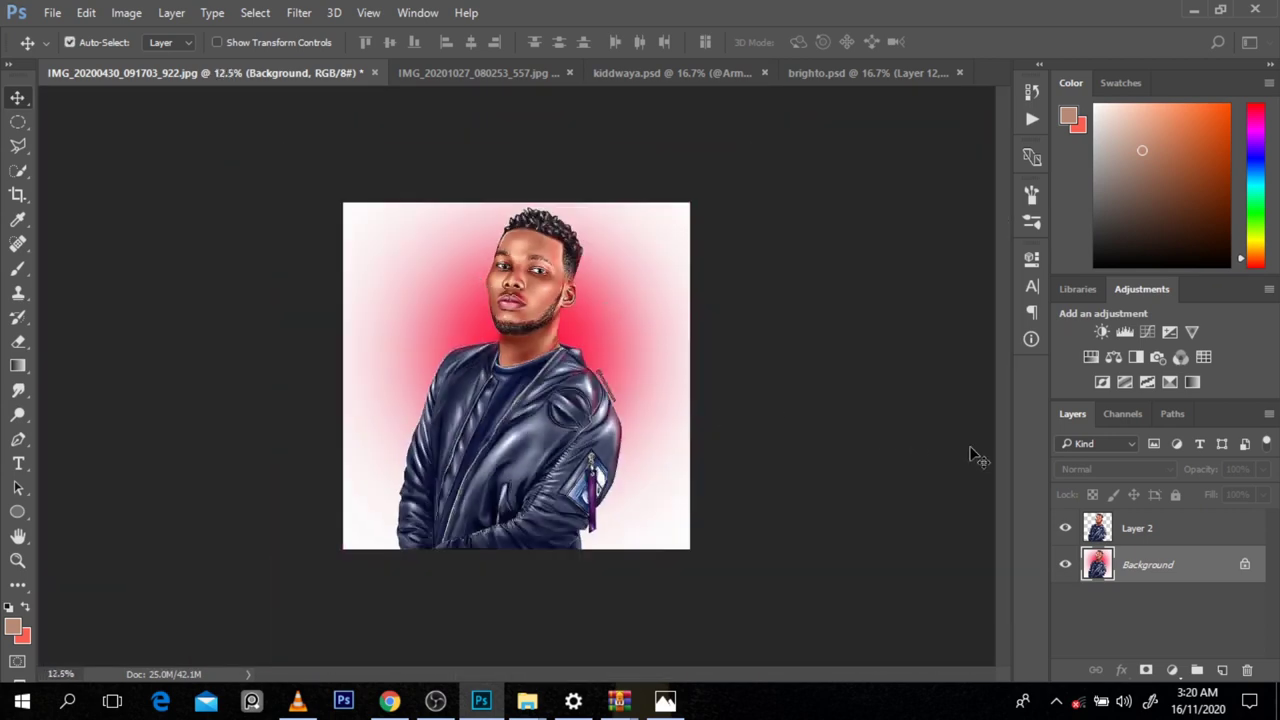
pyautogui.scroll(3, 608, 323)
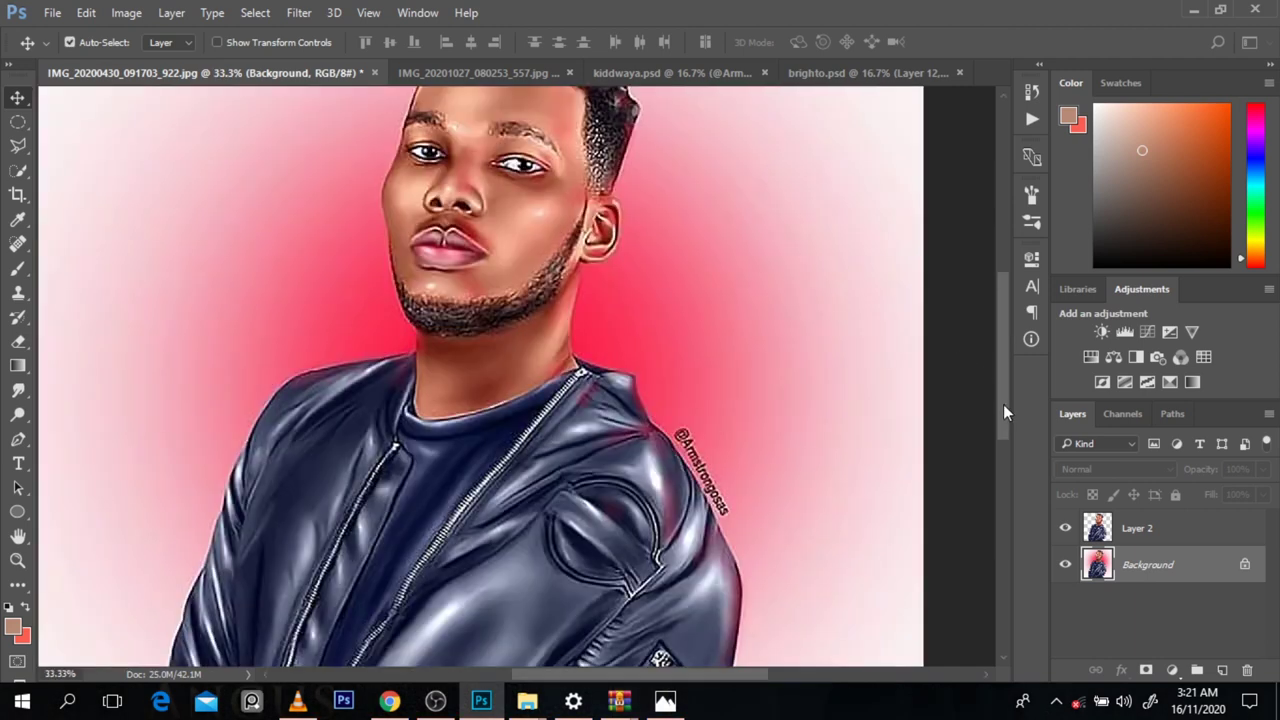
pyautogui.moveTo(1003, 404); pyautogui.dragTo(1001, 354)
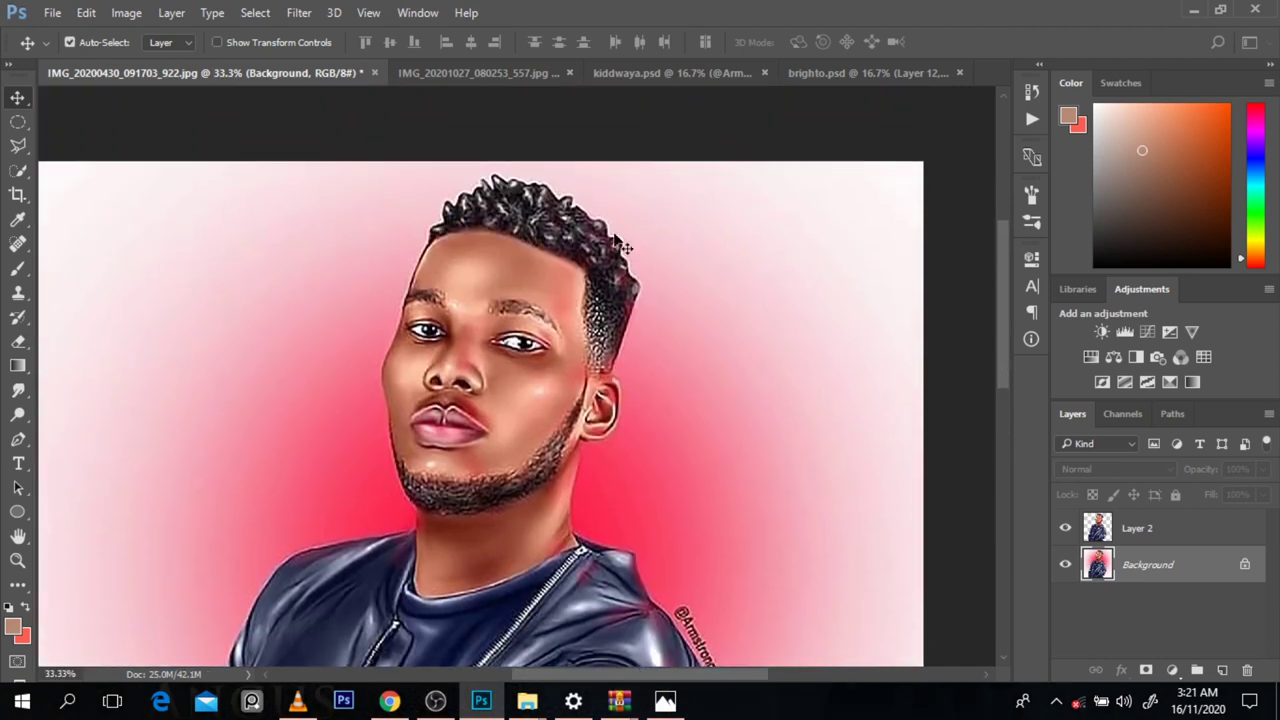
pyautogui.keyDown('ctrl'); pyautogui.keyDown('alt'); pyautogui.click(585, 302); pyautogui.keyUp('alt'); pyautogui.keyUp('ctrl')
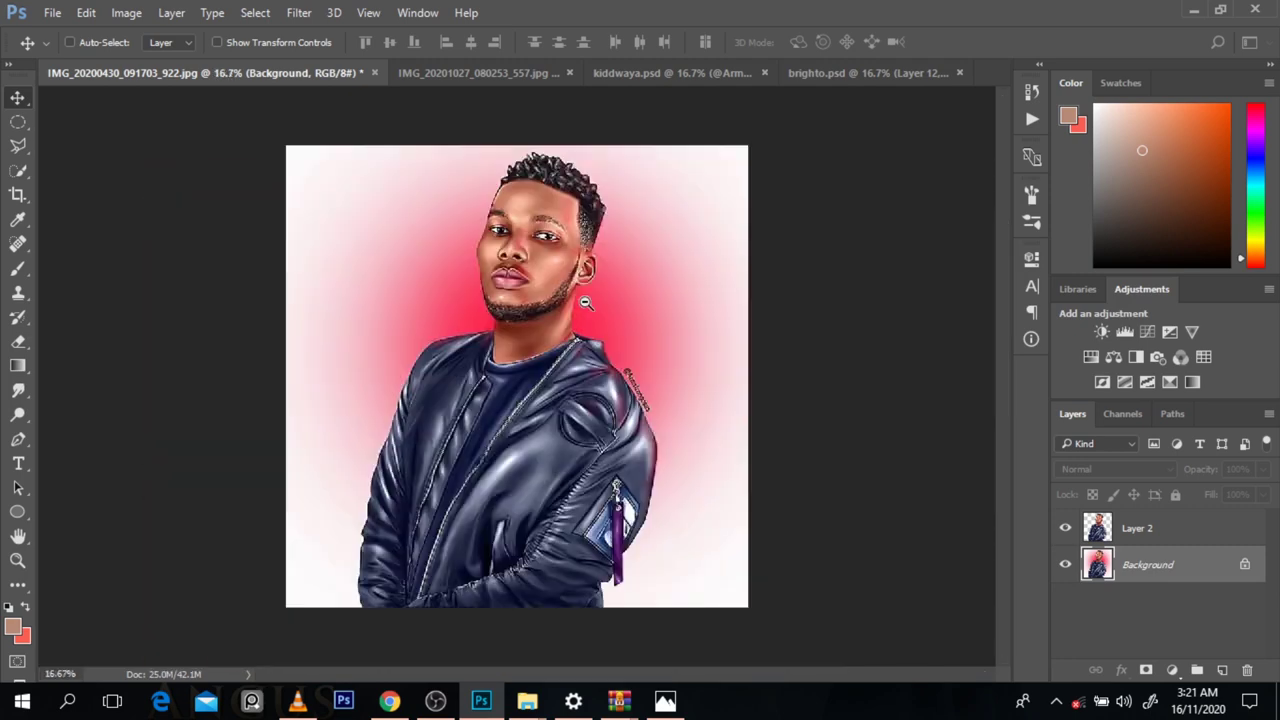
pyautogui.keyDown('ctrl'); pyautogui.click(541, 263); pyautogui.keyUp('ctrl')
pyautogui.keyDown('ctrl'); pyautogui.click(541, 263); pyautogui.keyUp('ctrl')
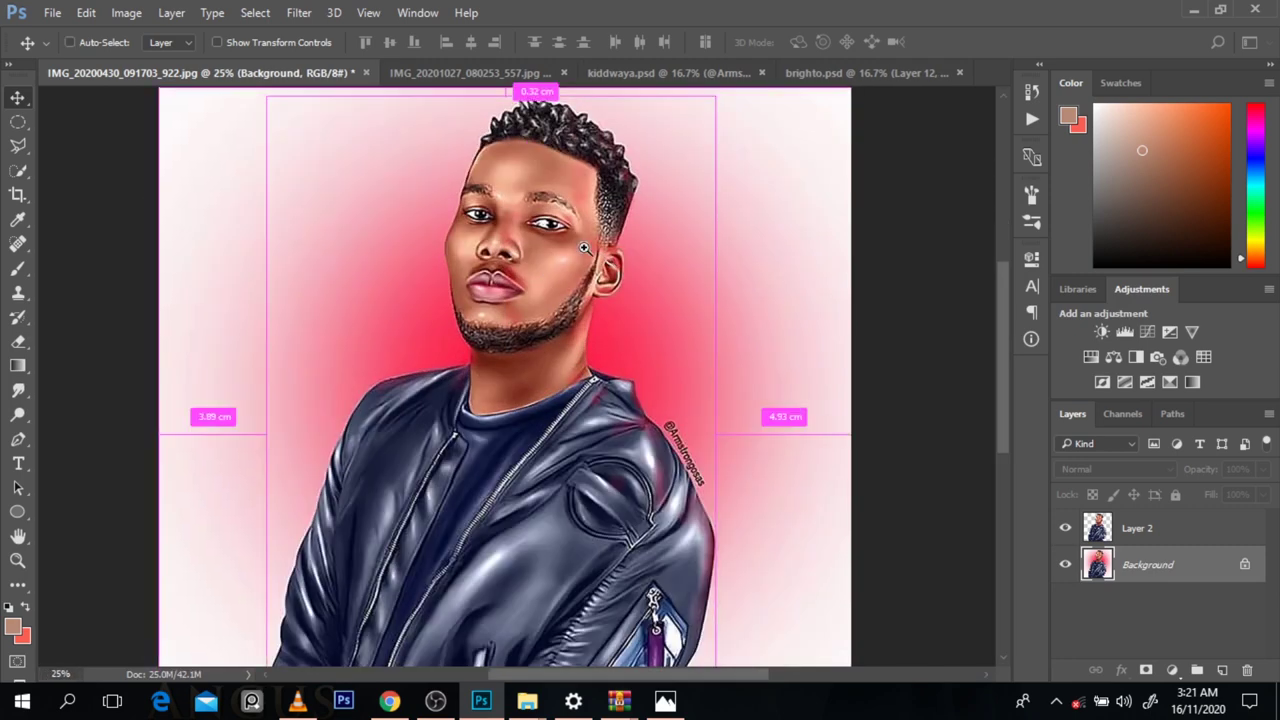
pyautogui.keyDown('ctrl'); pyautogui.click(586, 250); pyautogui.keyUp('ctrl')
pyautogui.keyDown('ctrl'); pyautogui.keyDown('alt'); pyautogui.click(584, 248); pyautogui.keyUp('alt'); pyautogui.keyUp('ctrl')
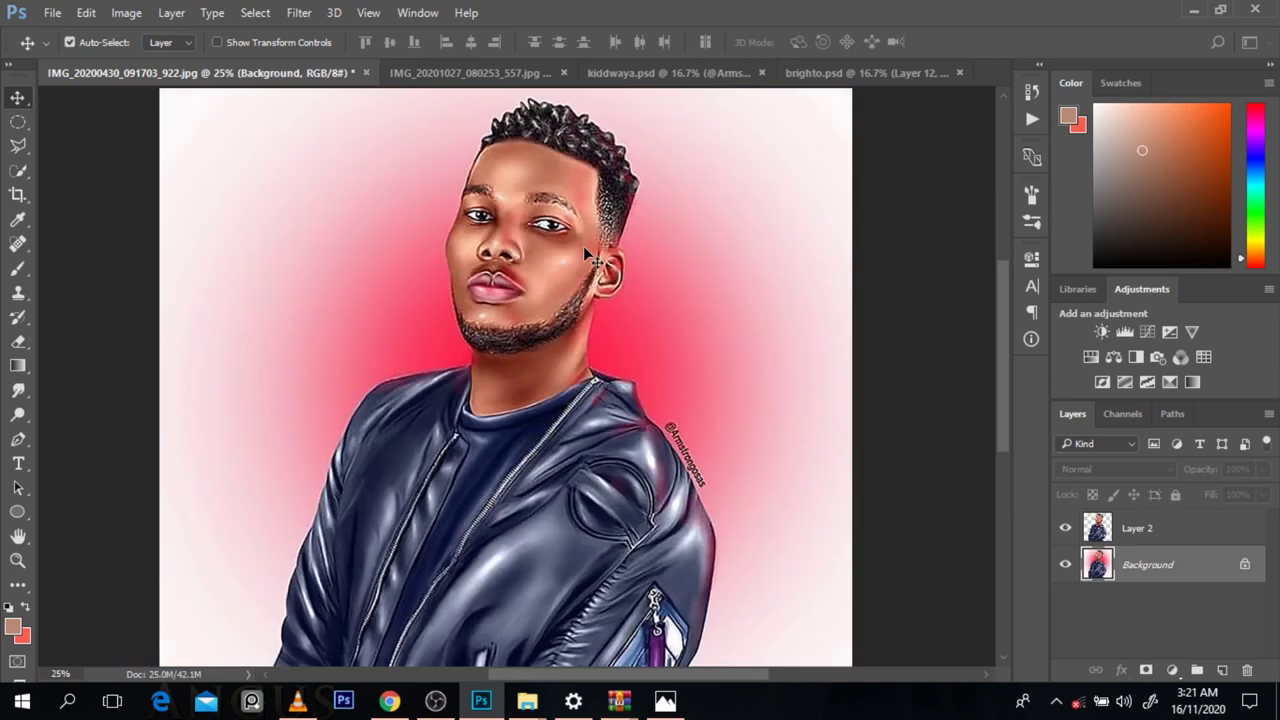
pyautogui.keyDown('ctrl'); pyautogui.keyDown('alt'); pyautogui.click(593, 323); pyautogui.keyUp('alt'); pyautogui.keyUp('ctrl')
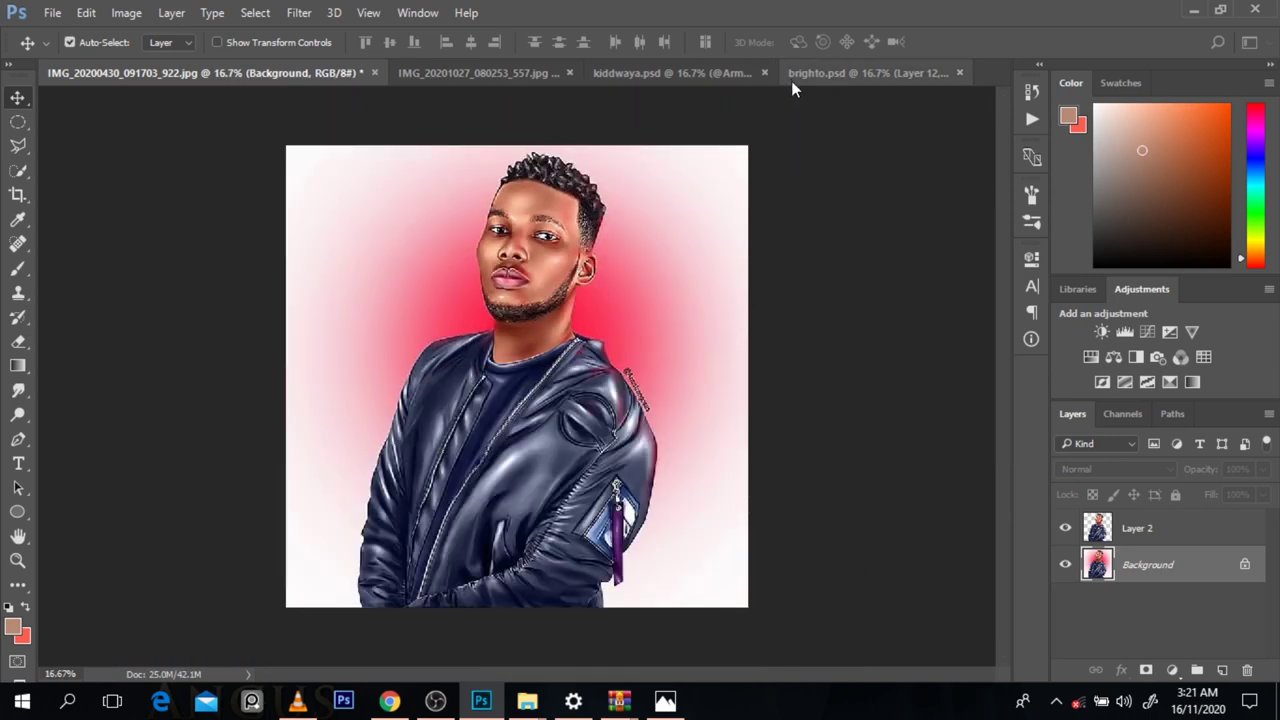
# Step: Hide brighto.psd's Layer 12 sunset and Layer 15 orange backgrounds, then return to IMG_20200430
pyautogui.click(661, 79)
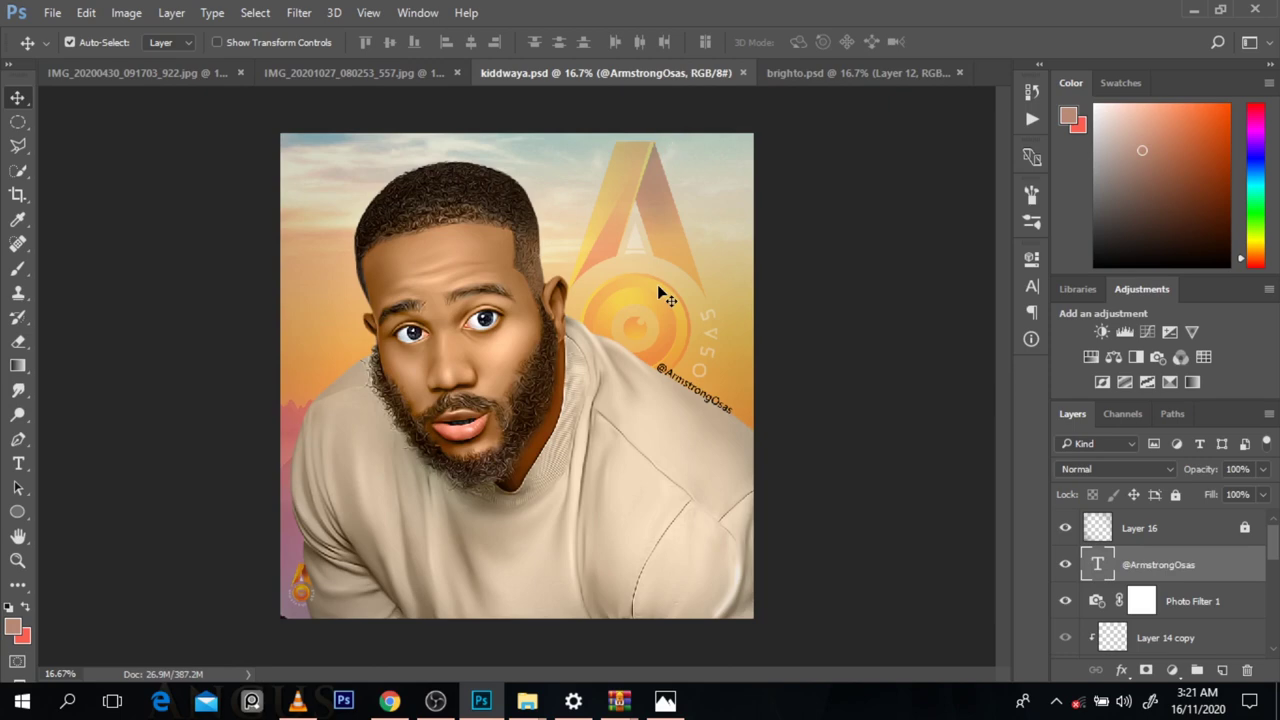
pyautogui.click(206, 67)
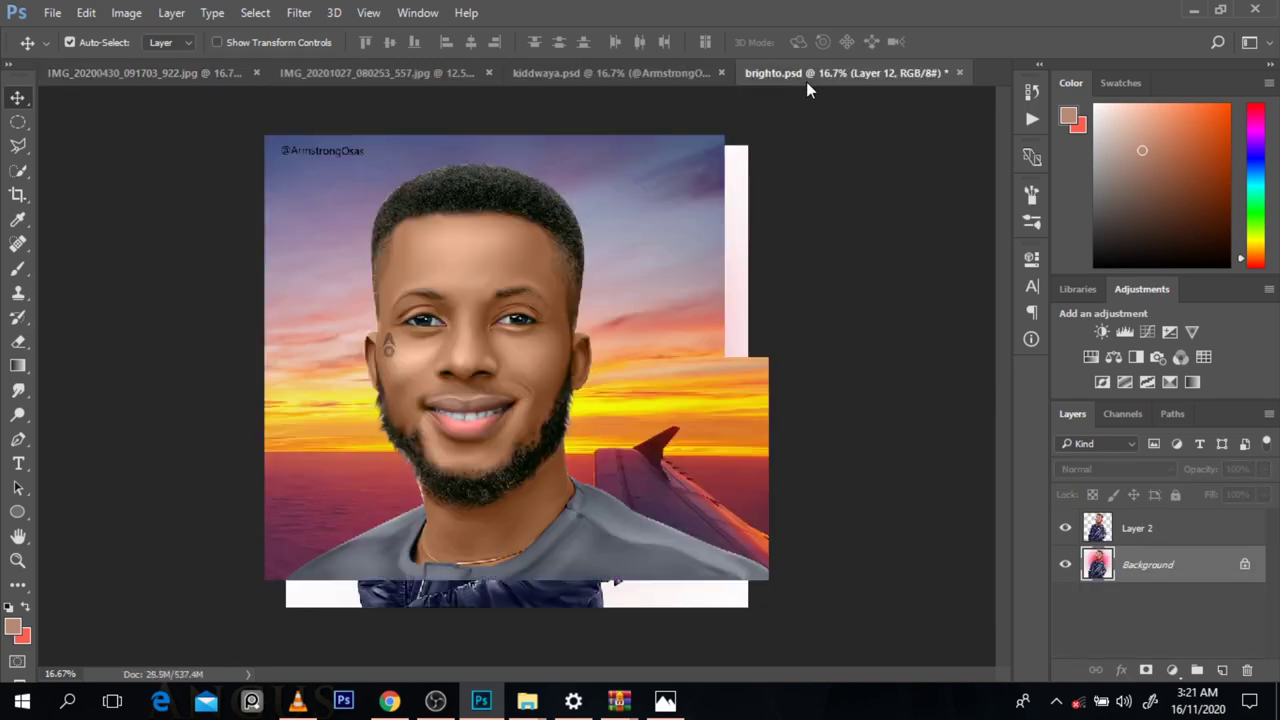
pyautogui.click(806, 76)
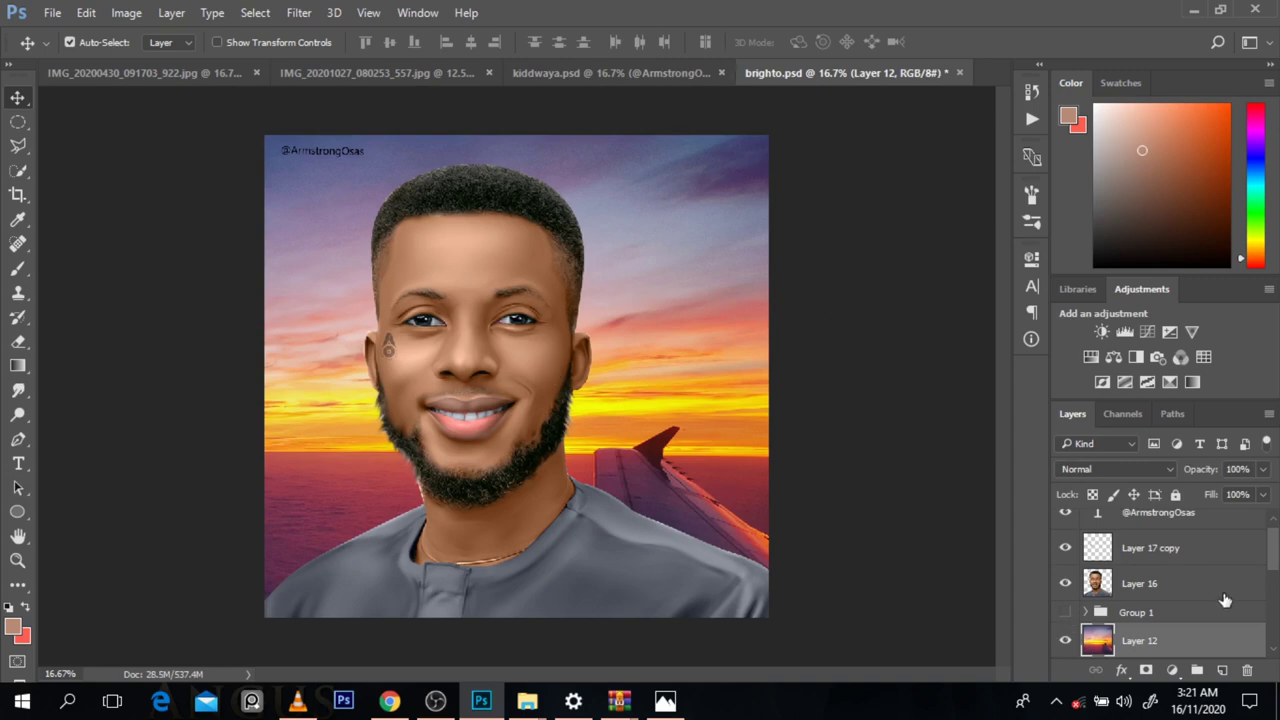
pyautogui.scroll(-1, 1240, 590)
pyautogui.click(1065, 607)
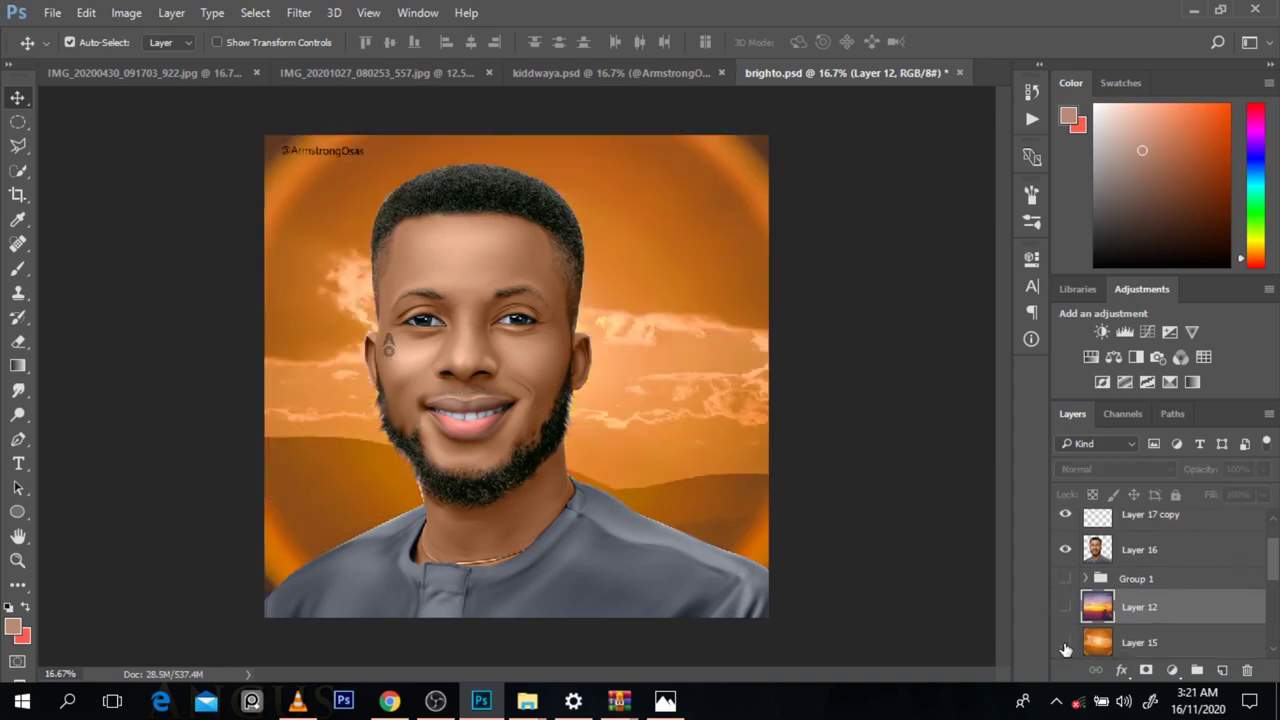
pyautogui.click(1065, 642)
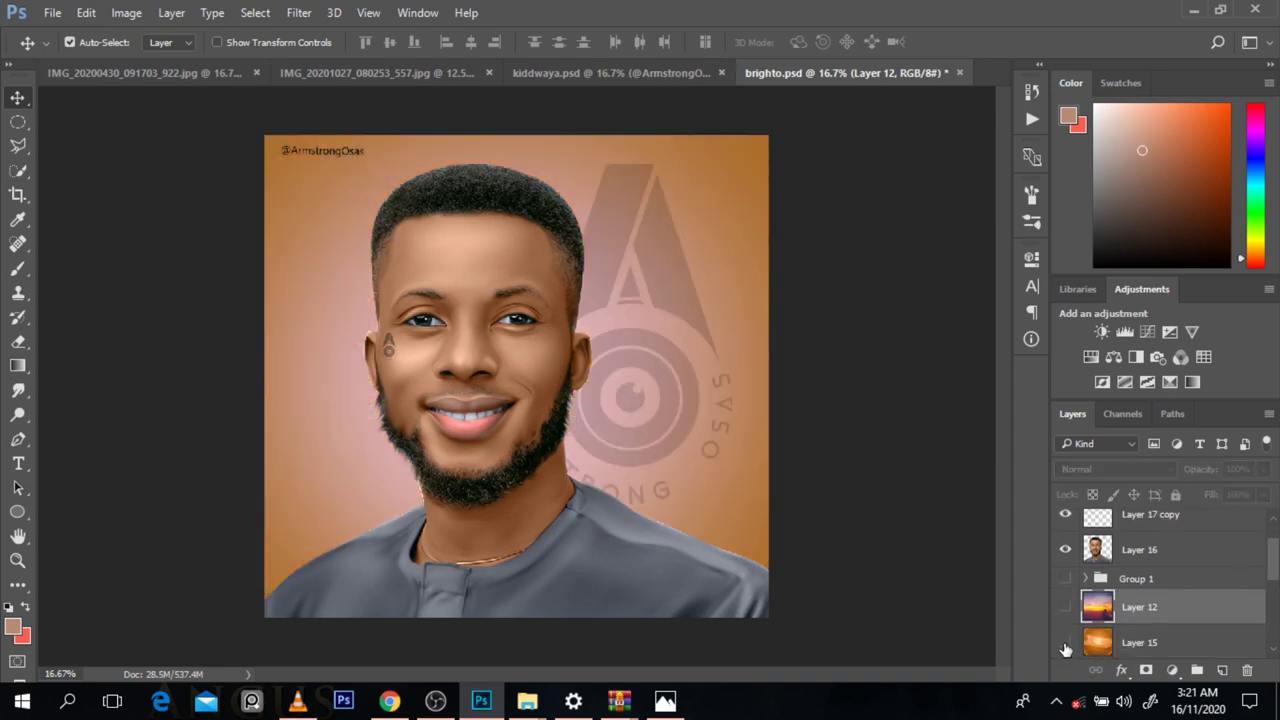
pyautogui.click(158, 78)
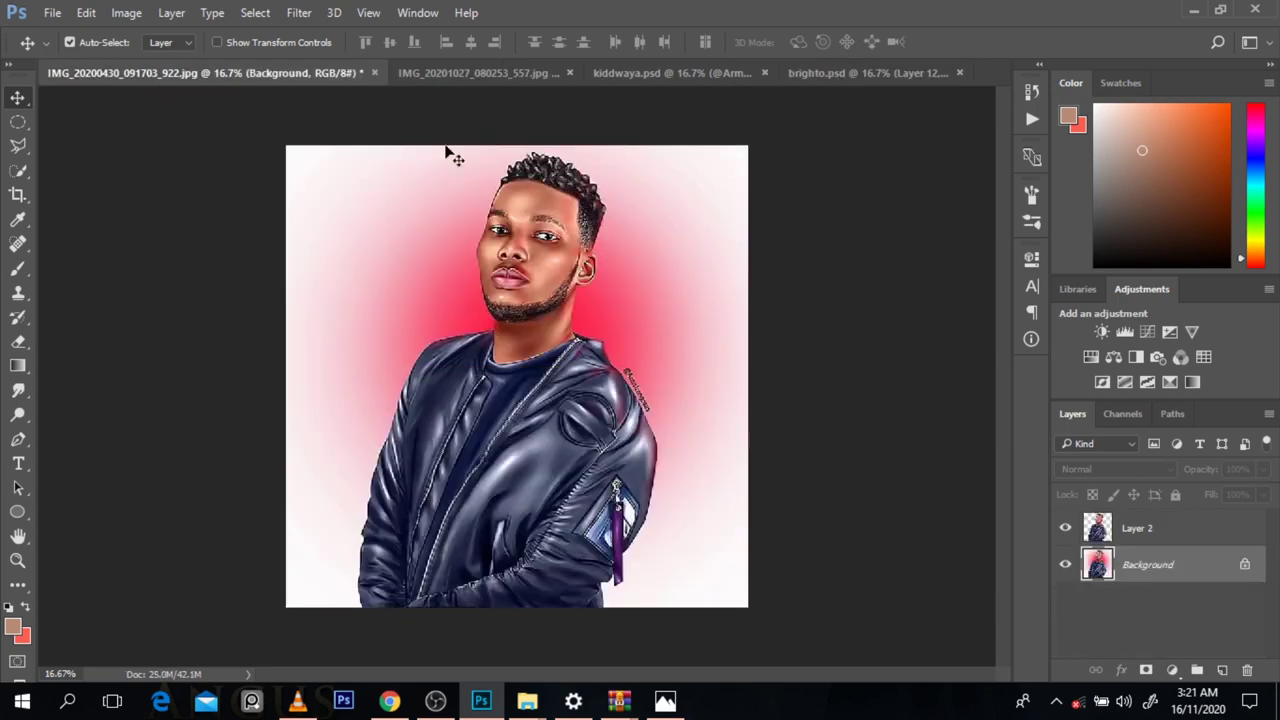
pyautogui.click(832, 80)
pyautogui.click(137, 77)
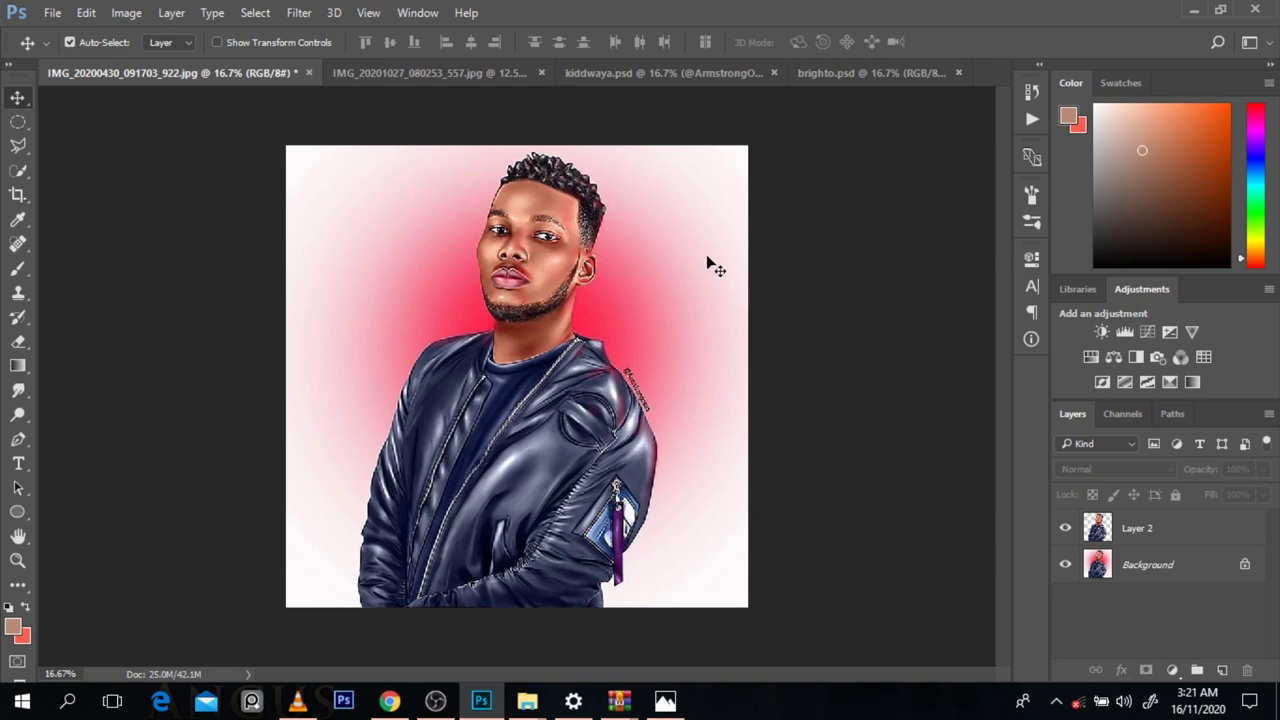
# Step: Go from brighto.psd over to the kiddwaya.psd document
pyautogui.click(835, 76)
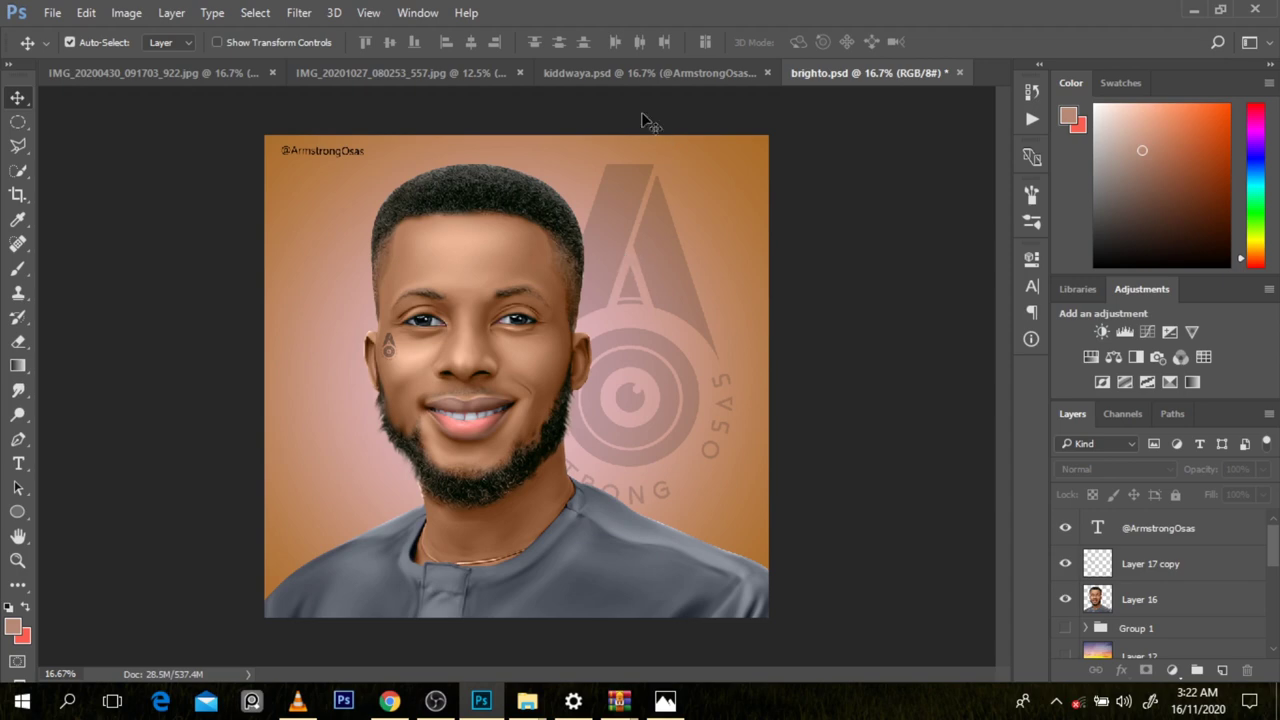
pyautogui.click(608, 70)
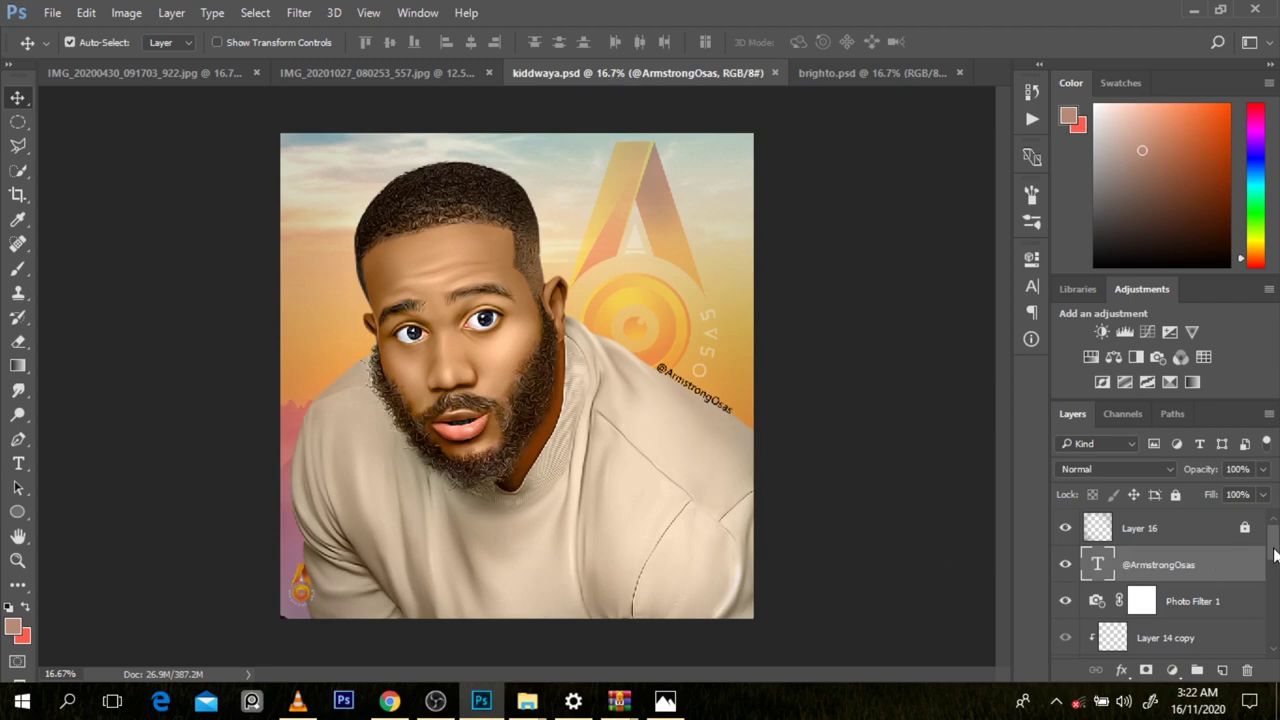
# Step: Select the Layer 9 portrait, hide and reshow it, and zoom out to the whole canvas
pyautogui.moveTo(1274, 555); pyautogui.dragTo(1274, 620)
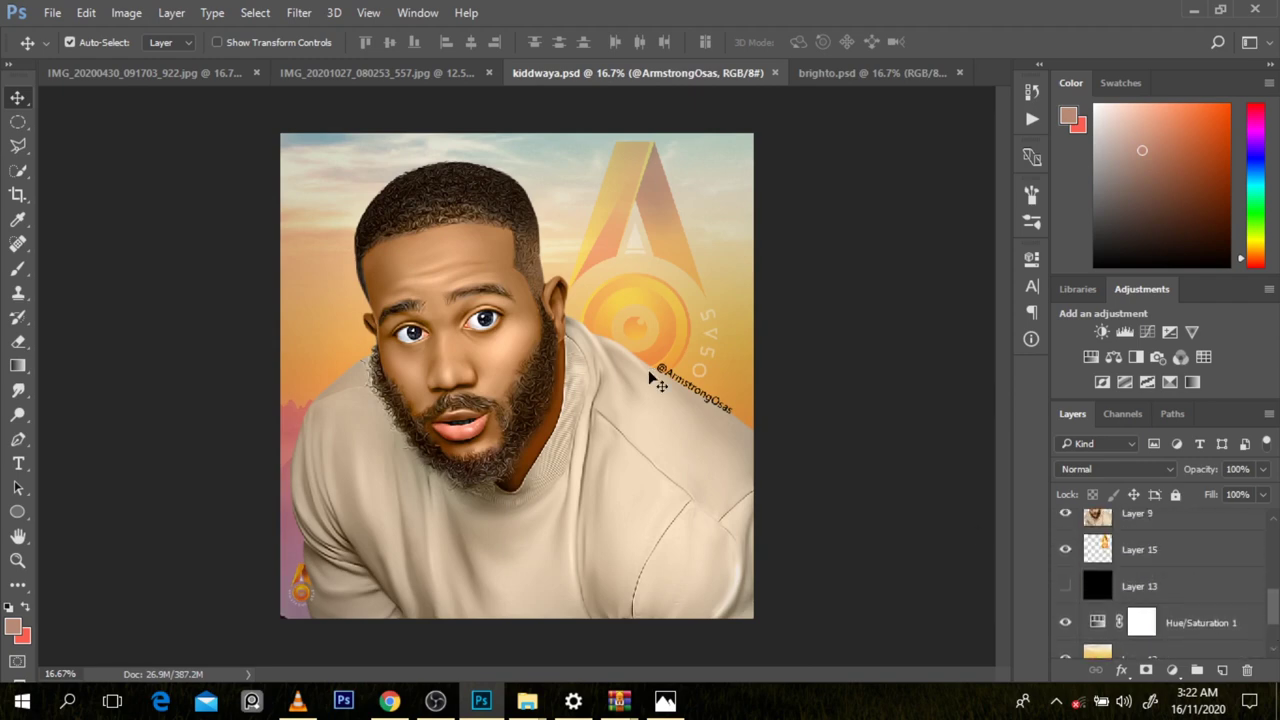
pyautogui.keyDown('ctrl'); pyautogui.click(315, 226); pyautogui.keyUp('ctrl')
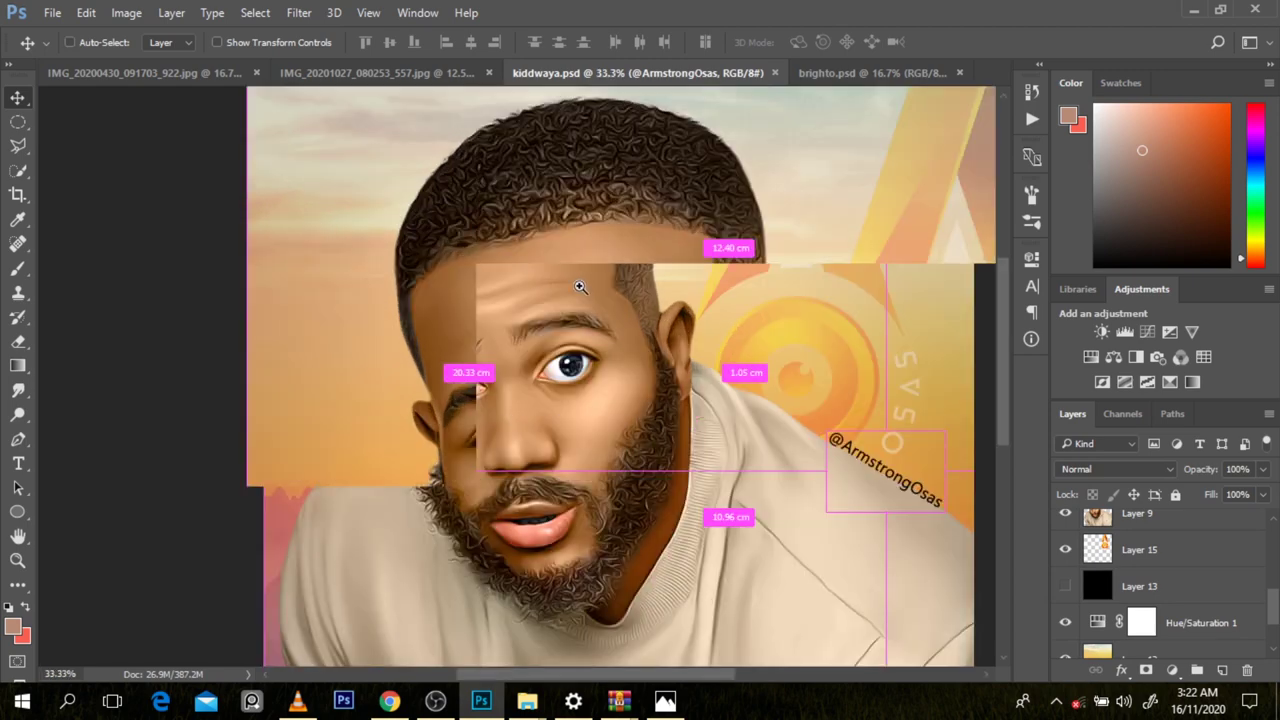
pyautogui.keyDown('ctrl'); pyautogui.click(612, 272); pyautogui.keyUp('ctrl')
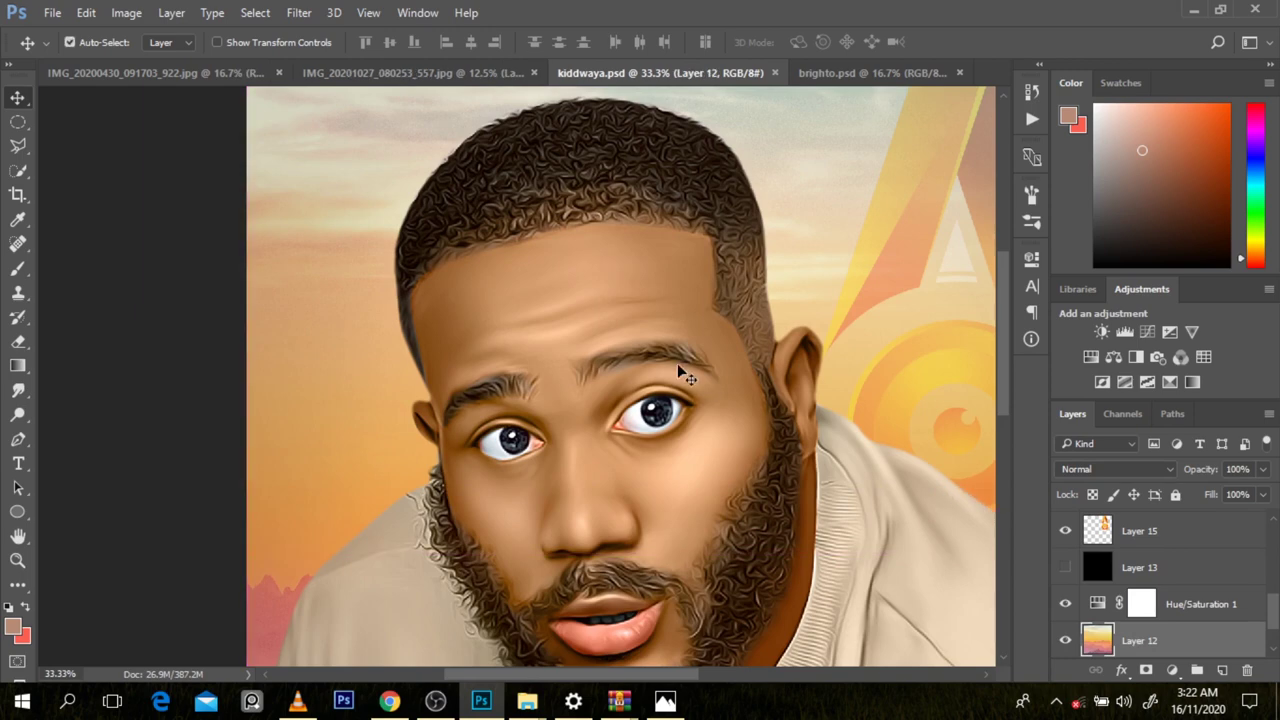
pyautogui.click(1065, 528)
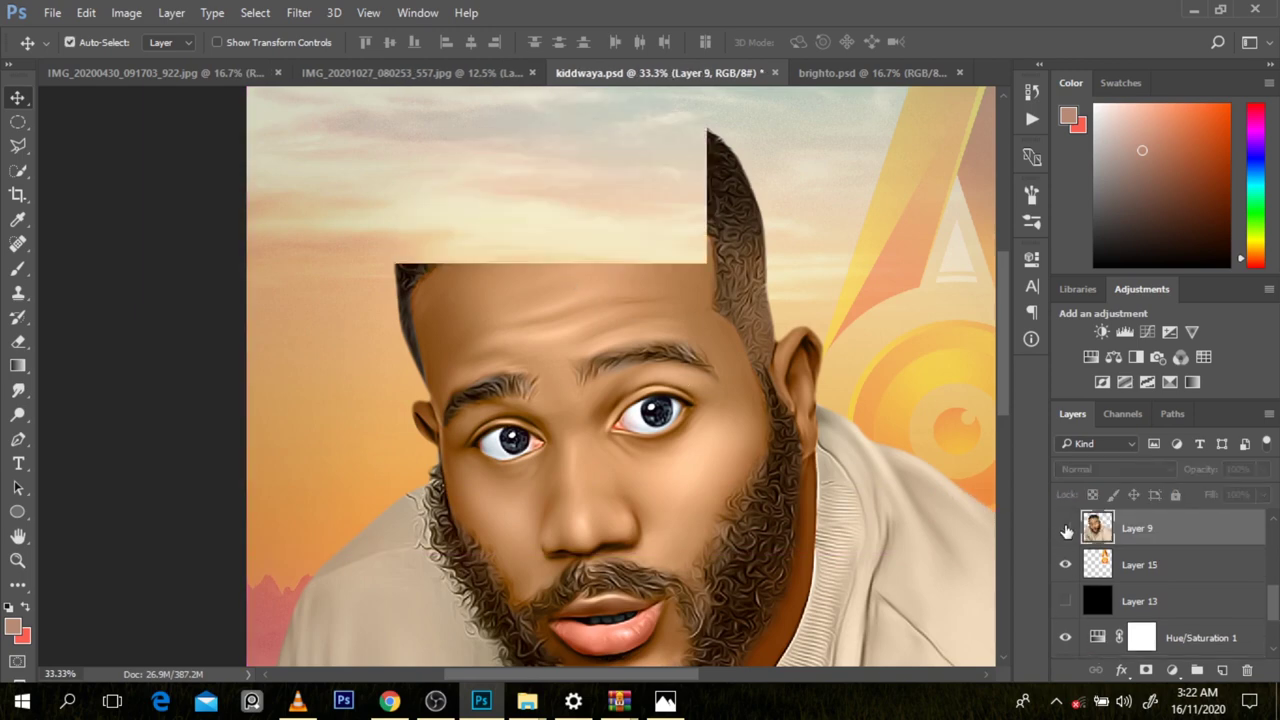
pyautogui.keyDown('alt'); pyautogui.click(881, 448); pyautogui.keyUp('alt')
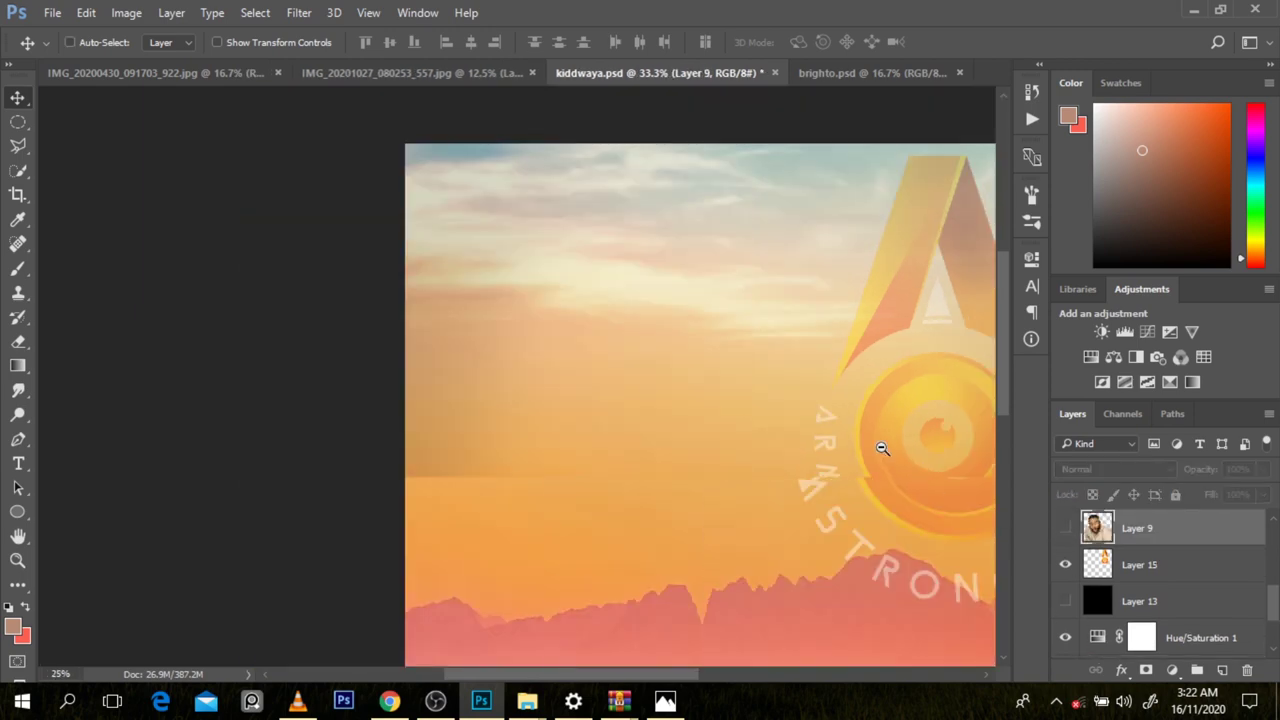
pyautogui.keyDown('alt'); pyautogui.click(850, 450); pyautogui.keyUp('alt')
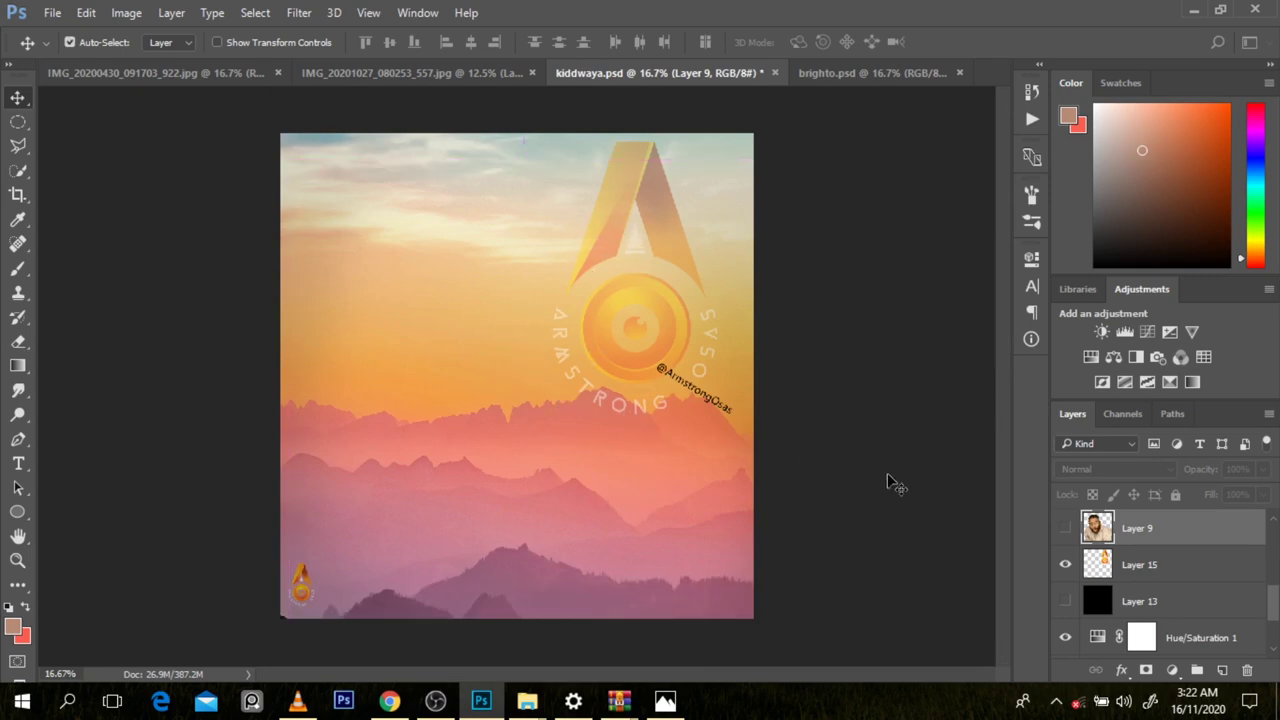
pyautogui.click(1065, 528)
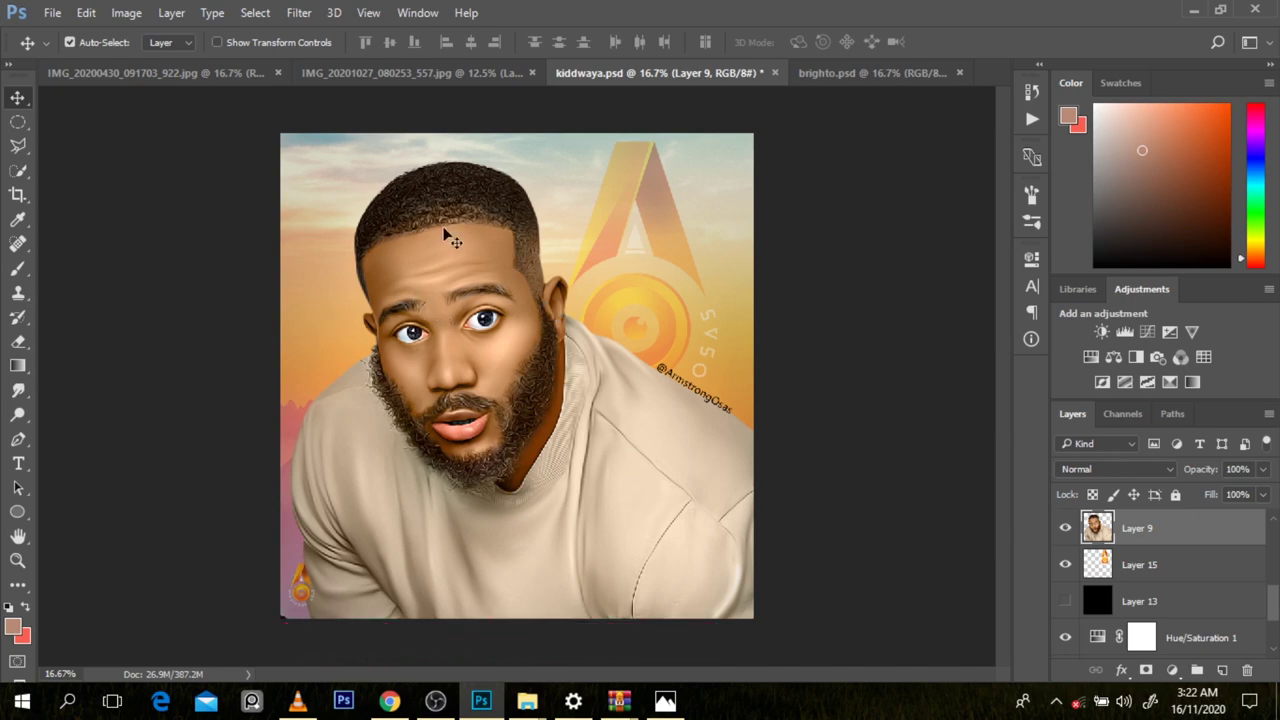
# Step: Switch off the Hue/Saturation 1 adjustment to warm the sky
pyautogui.keyDown('ctrl'); pyautogui.click(455, 302); pyautogui.keyUp('ctrl')
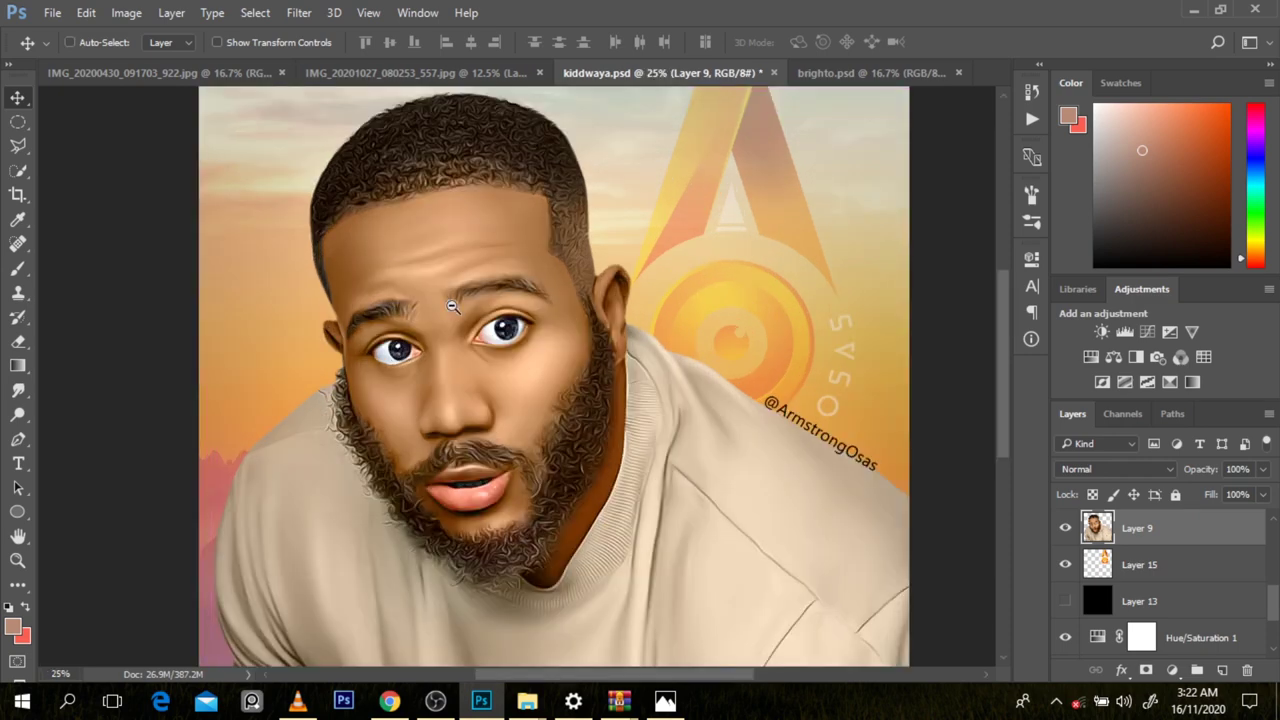
pyautogui.keyDown('ctrl'); pyautogui.keyDown('alt'); pyautogui.click(452, 305); pyautogui.keyUp('alt'); pyautogui.keyUp('ctrl')
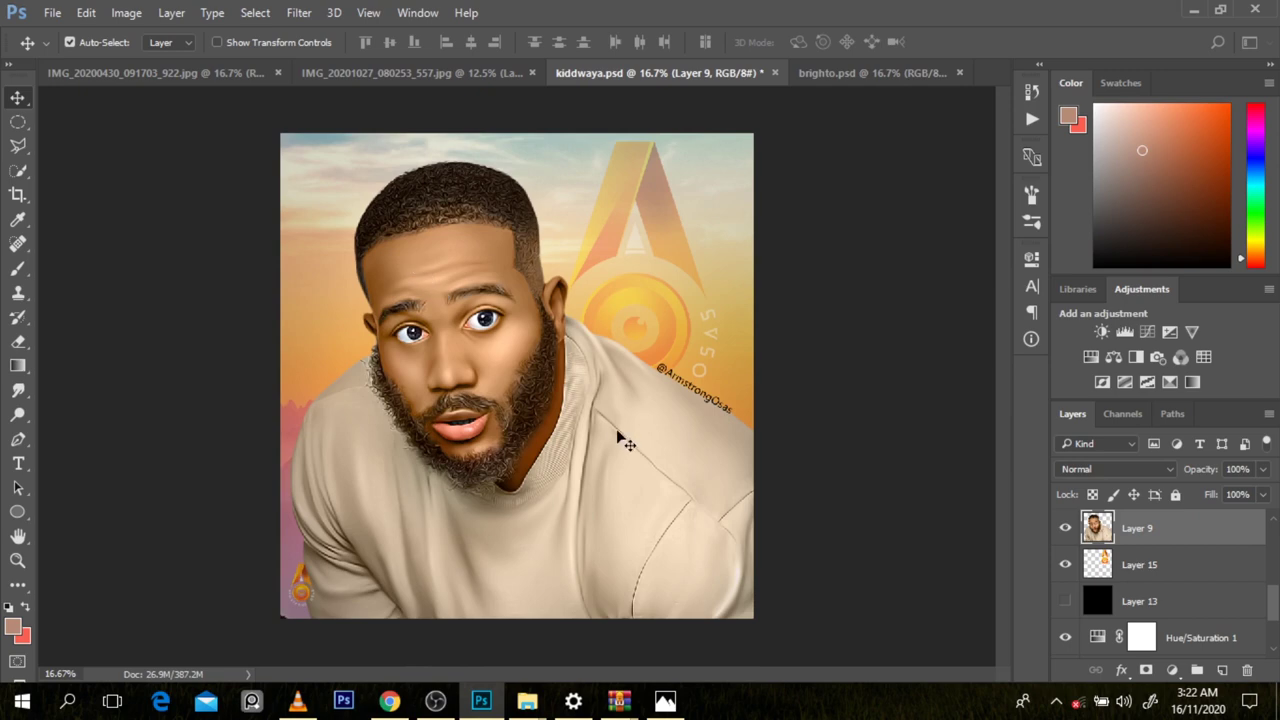
pyautogui.moveTo(1276, 604); pyautogui.dragTo(1276, 625)
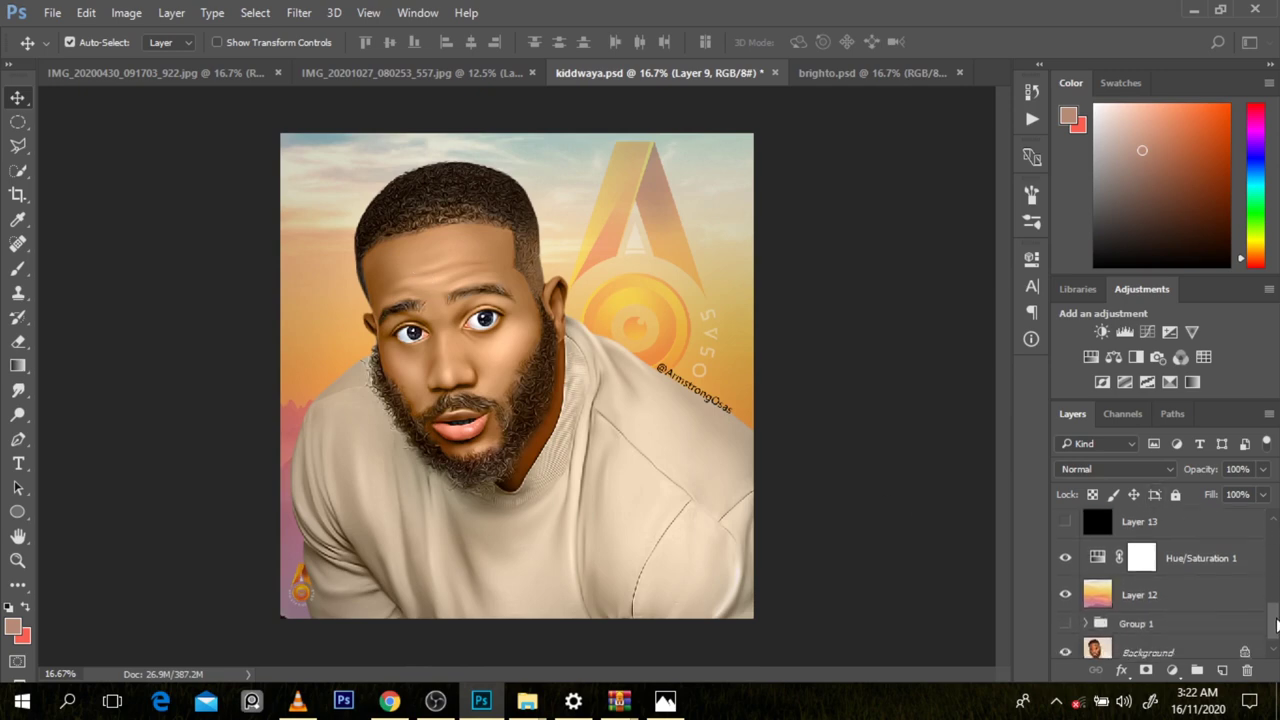
pyautogui.click(1064, 556)
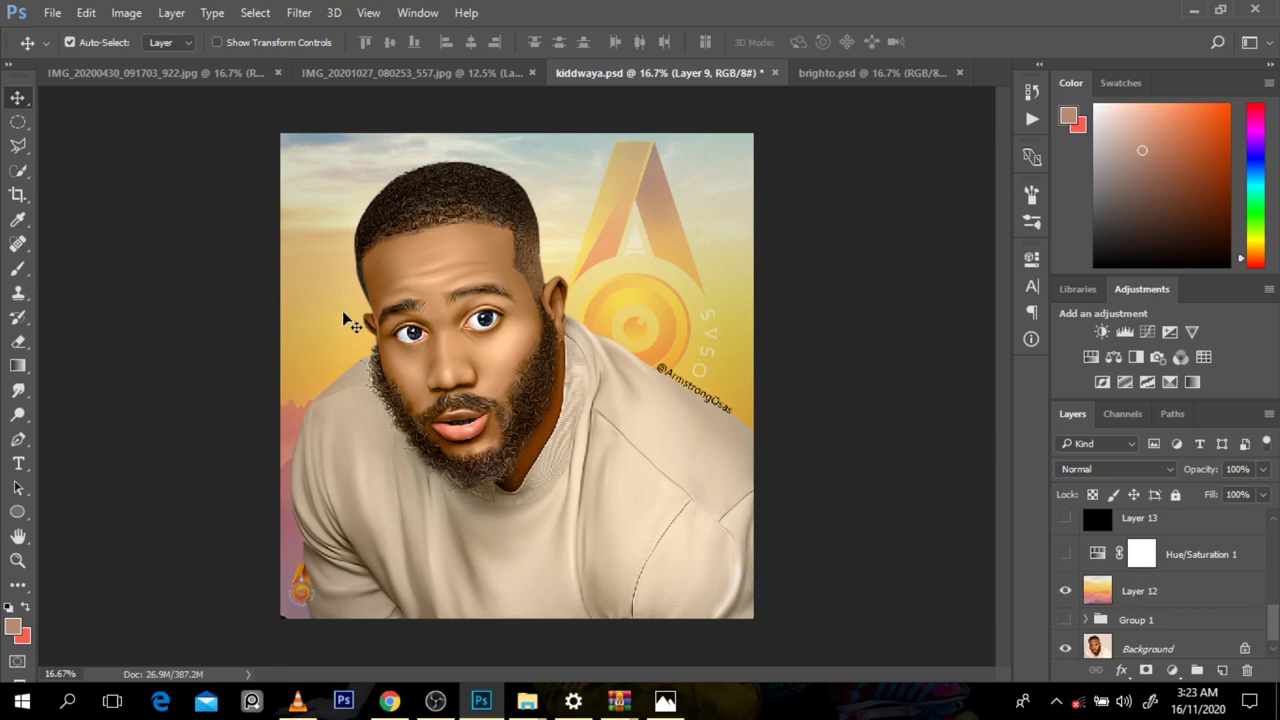
# Step: Re-enable Hue/Saturation 1 and nudge its hue warmer, keeping saturation at 0
pyautogui.click(1065, 556)
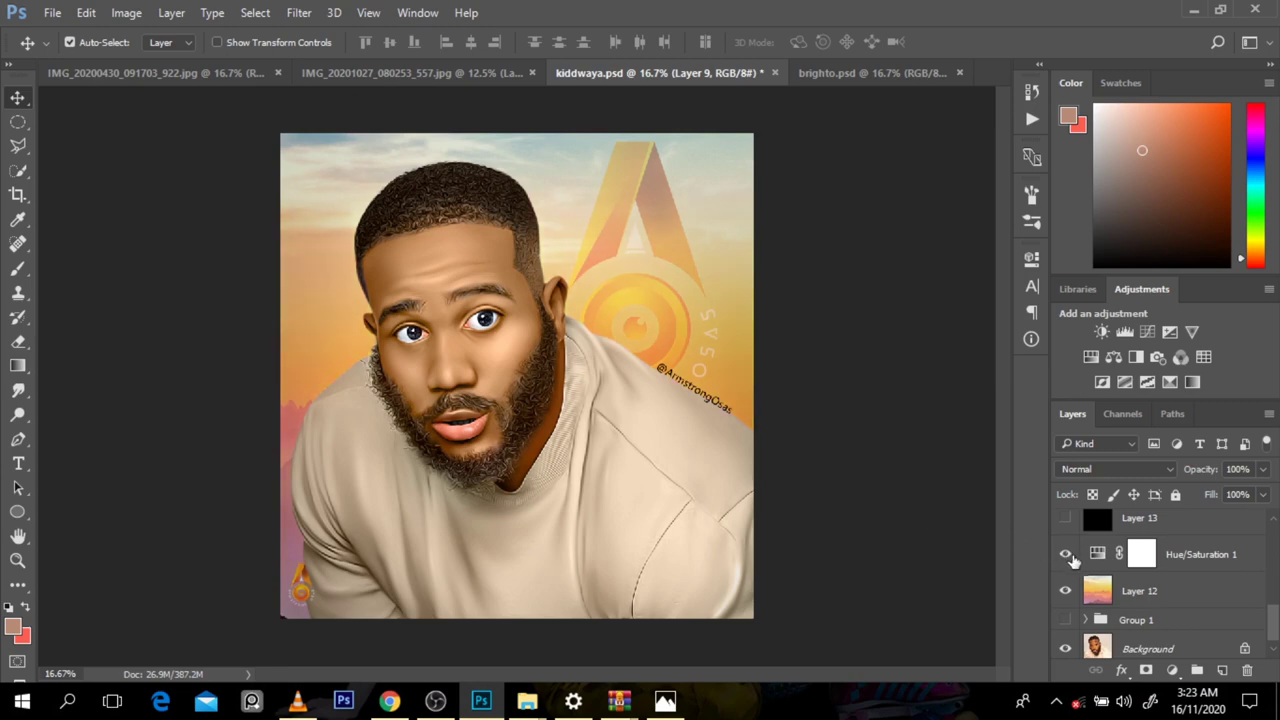
pyautogui.doubleClick(1098, 556)
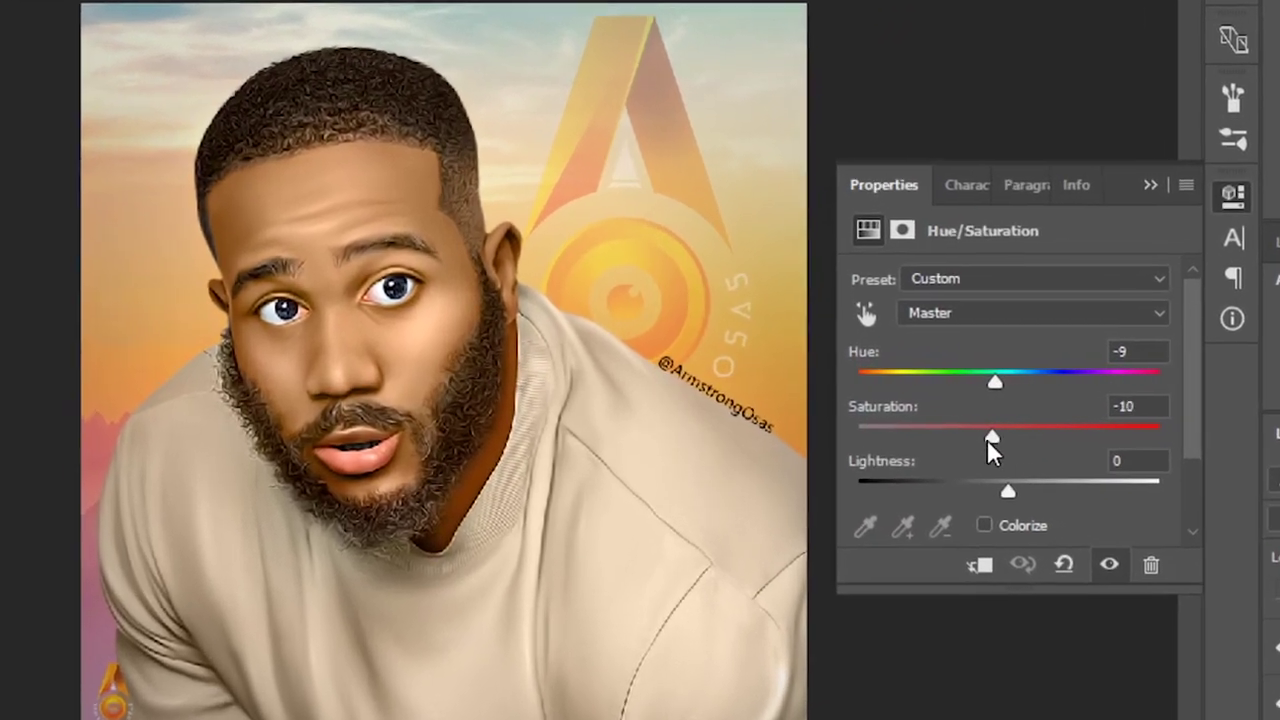
pyautogui.moveTo(987, 439); pyautogui.dragTo(938, 449)
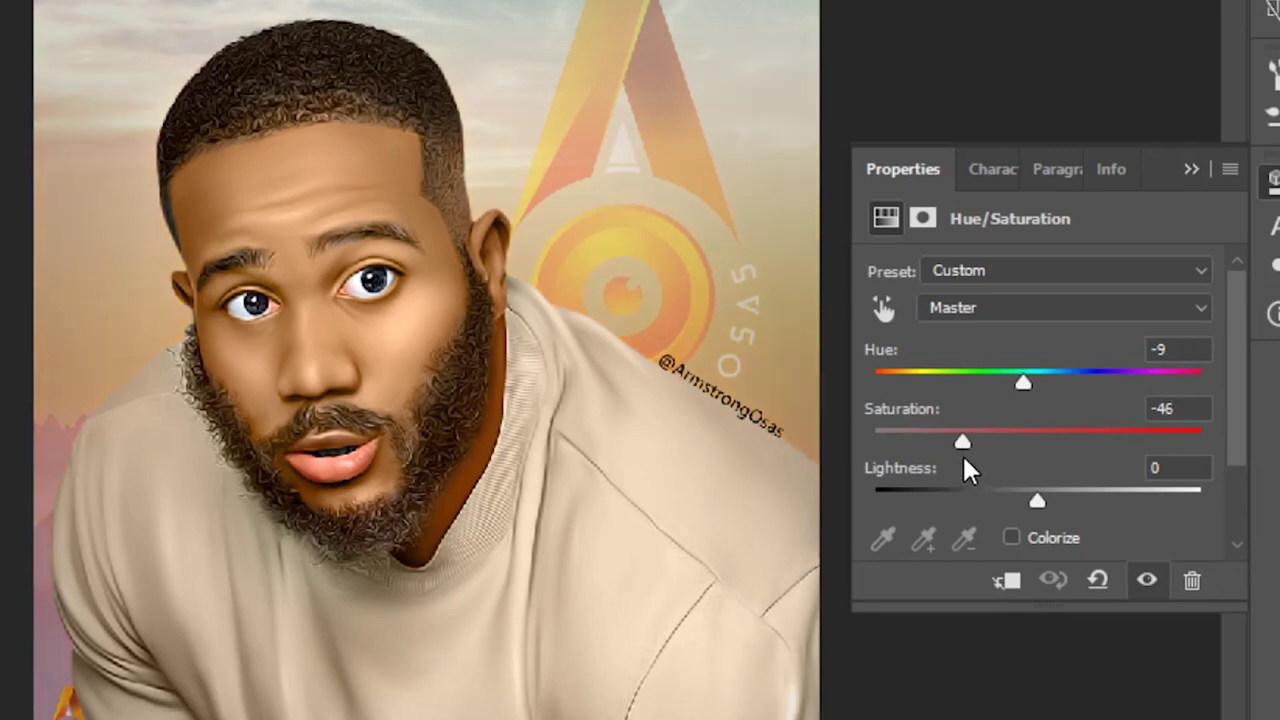
pyautogui.moveTo(963, 443); pyautogui.dragTo(1036, 441)
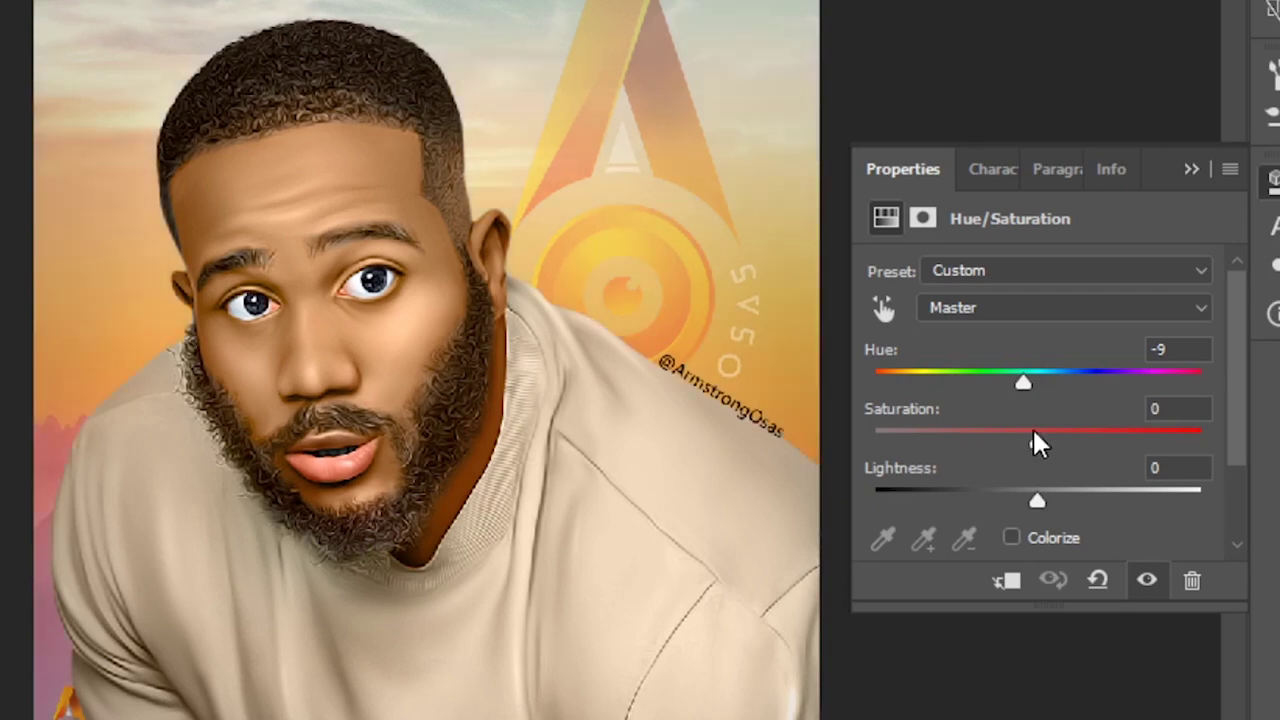
pyautogui.moveTo(997, 392); pyautogui.dragTo(1016, 391)
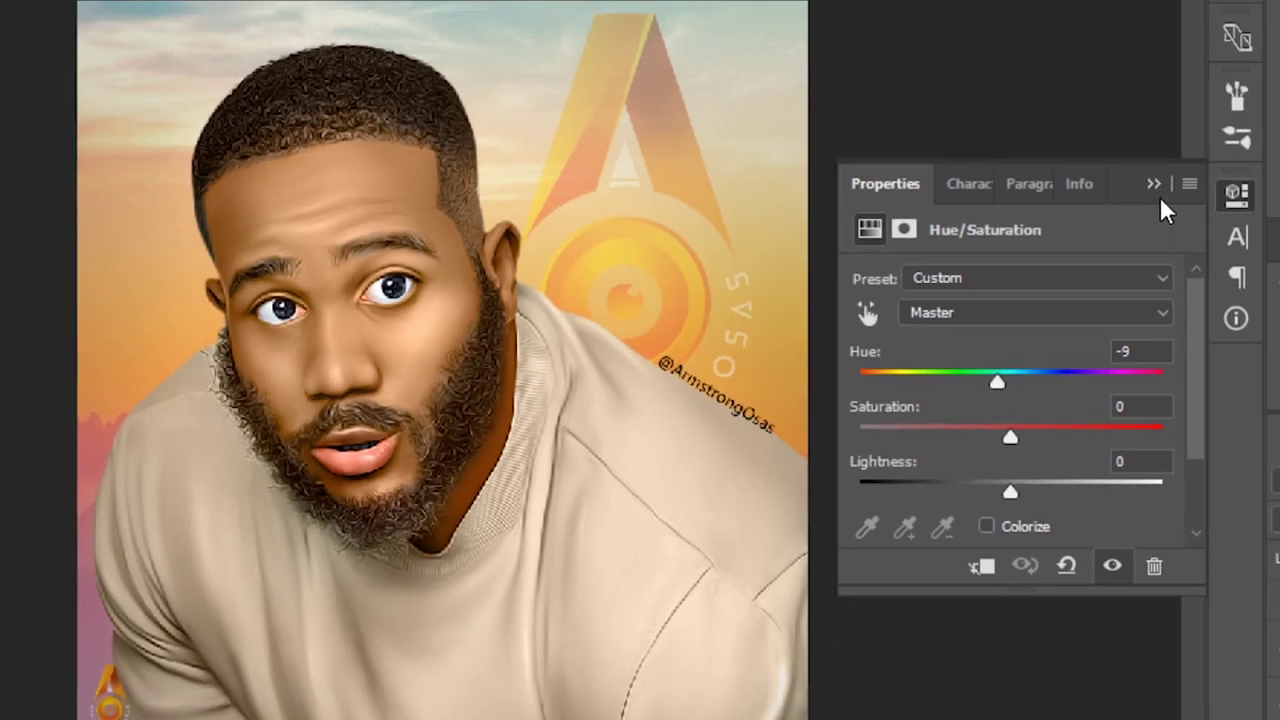
pyautogui.click(1191, 169)
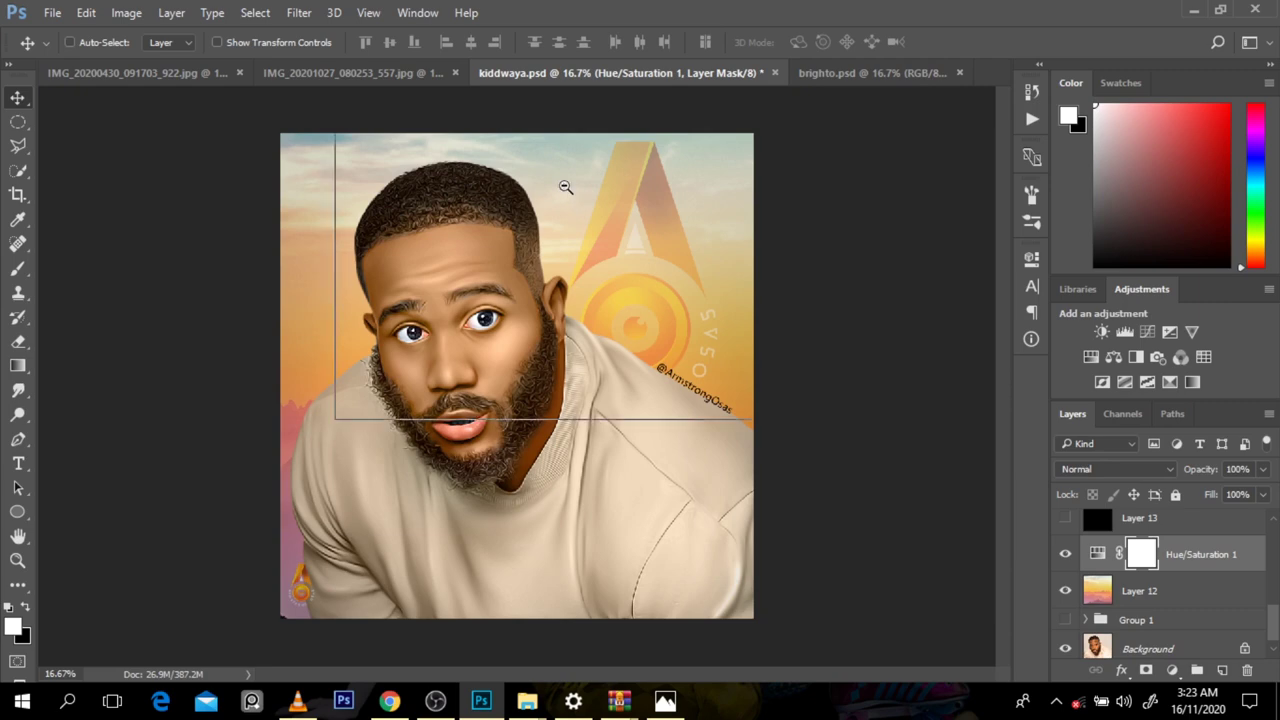
# Step: Add a Color Balance adjustment layer to kiddwaya.psd, then switch to brighto.psd
pyautogui.hotkey('ctrl', '-')
pyautogui.click(482, 229)
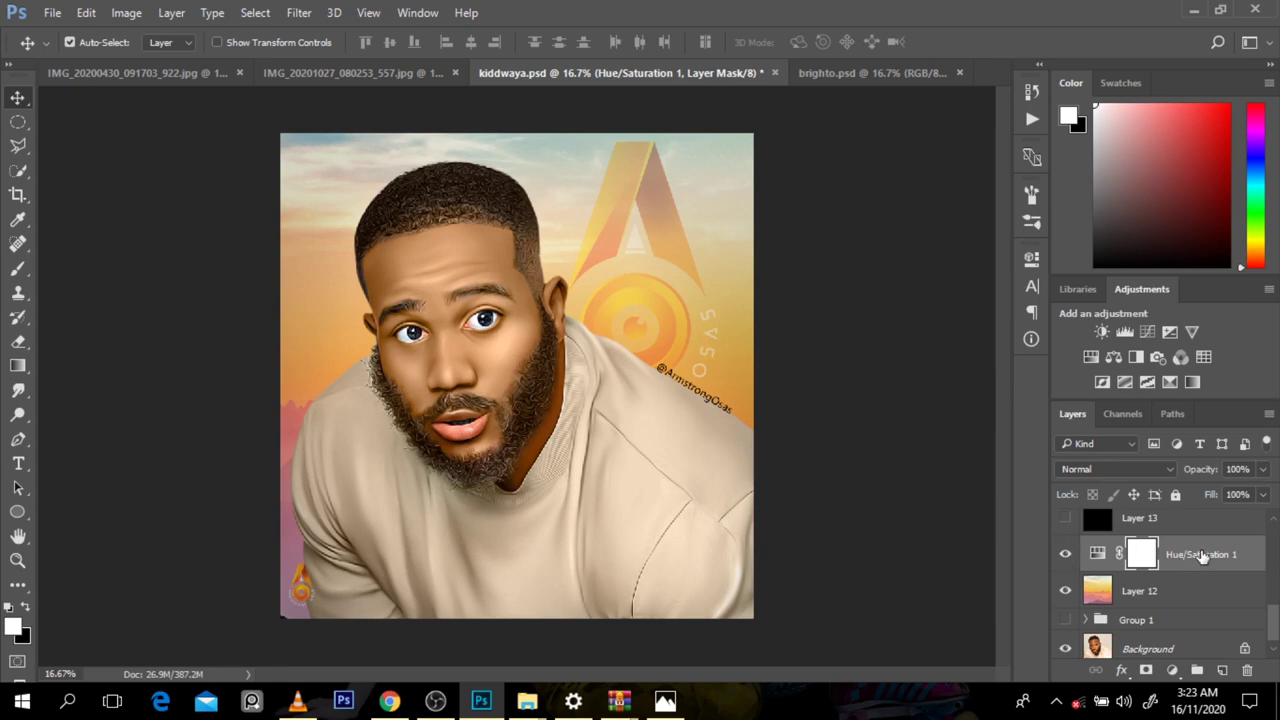
pyautogui.click(1113, 357)
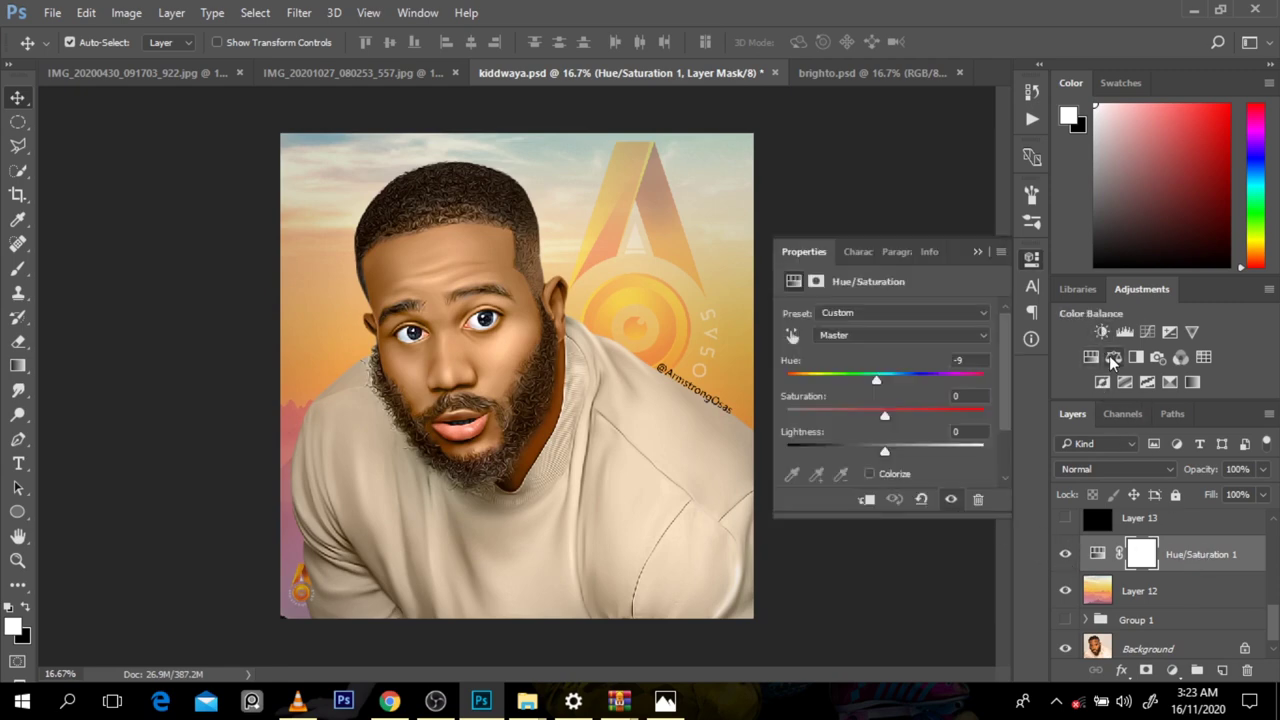
pyautogui.click(977, 251)
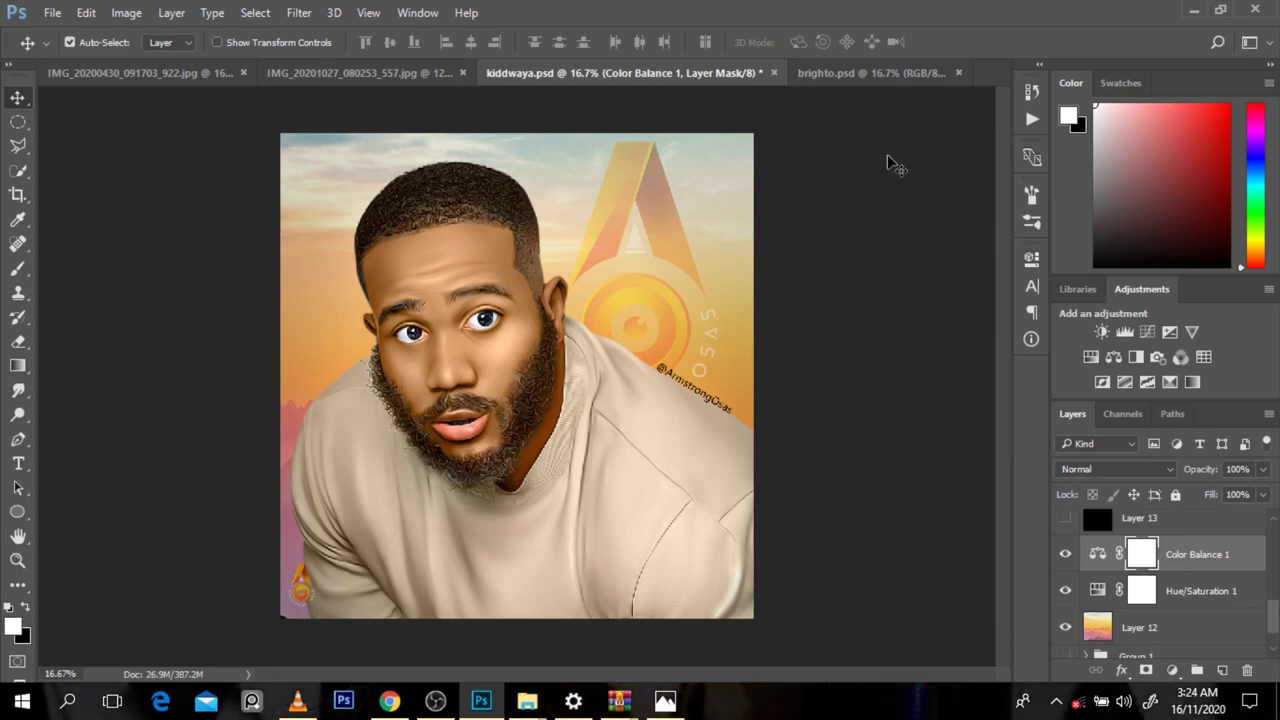
pyautogui.click(831, 75)
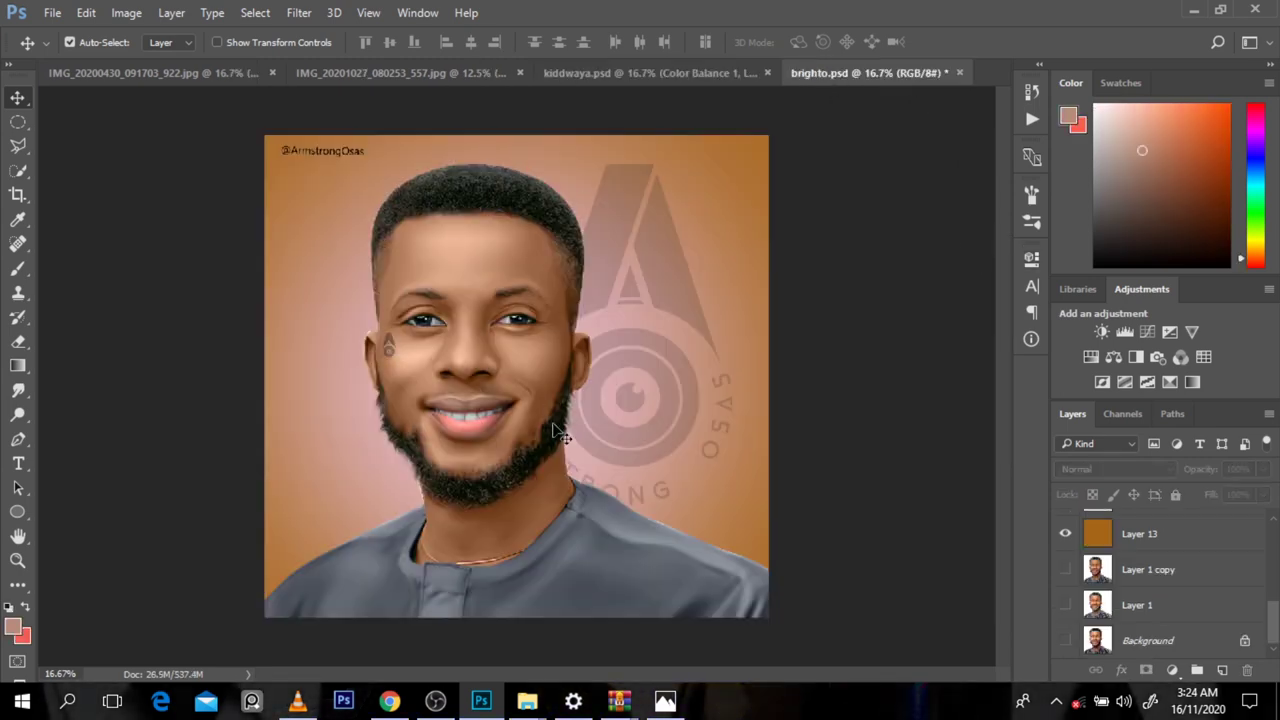
# Step: Hide Layers 14 and 17 in brighto.psd, then select and reshow the pink Layer 14
pyautogui.scroll(2, 1093, 640)
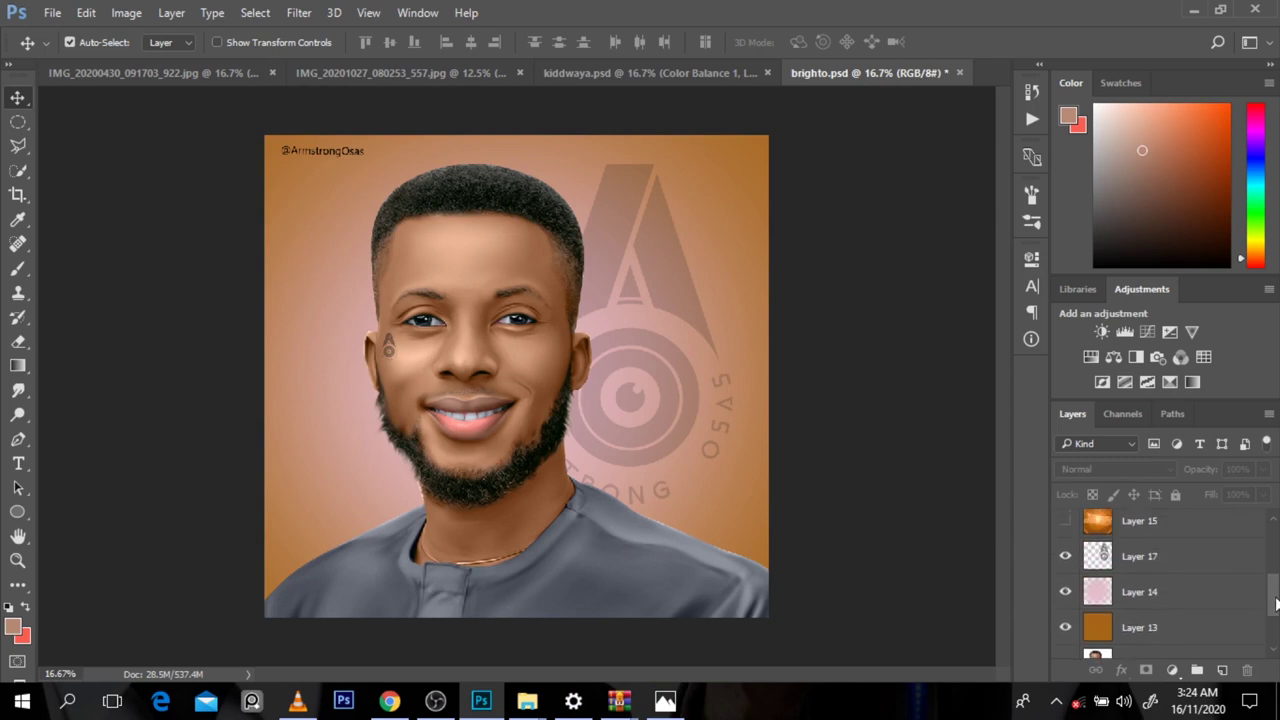
pyautogui.click(1122, 626)
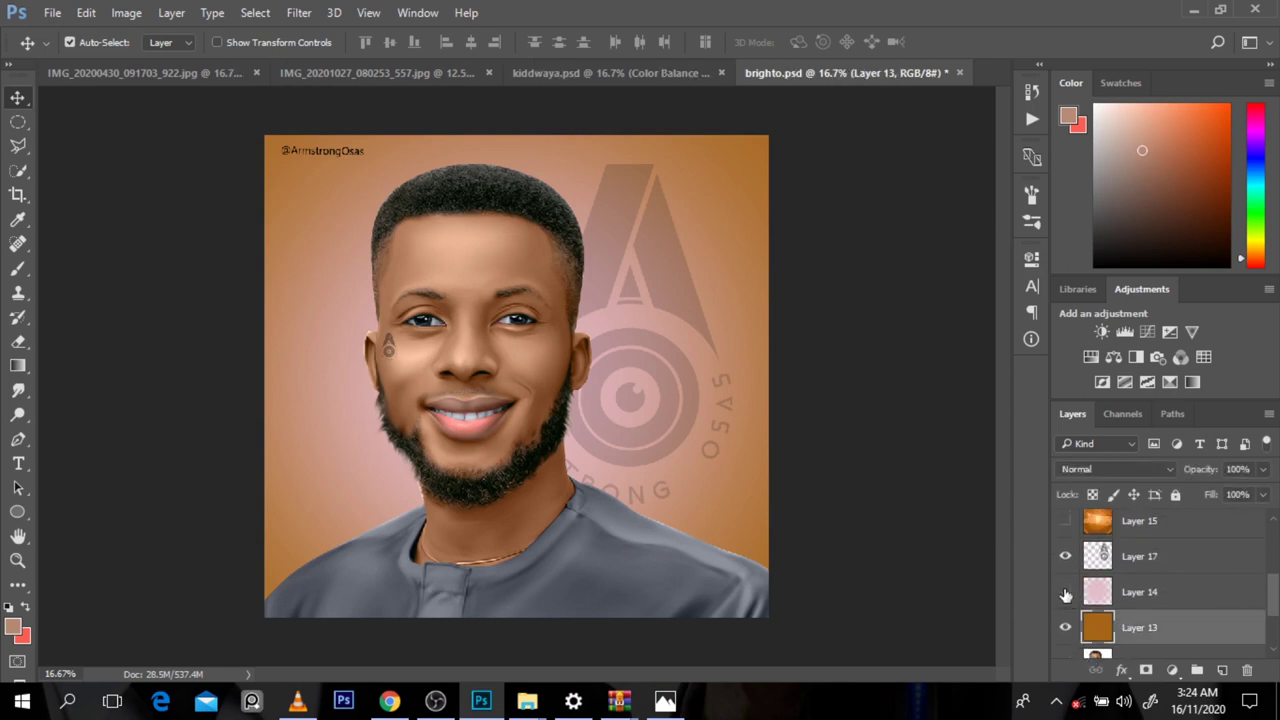
pyautogui.moveTo(1066, 593); pyautogui.dragTo(1067, 572)
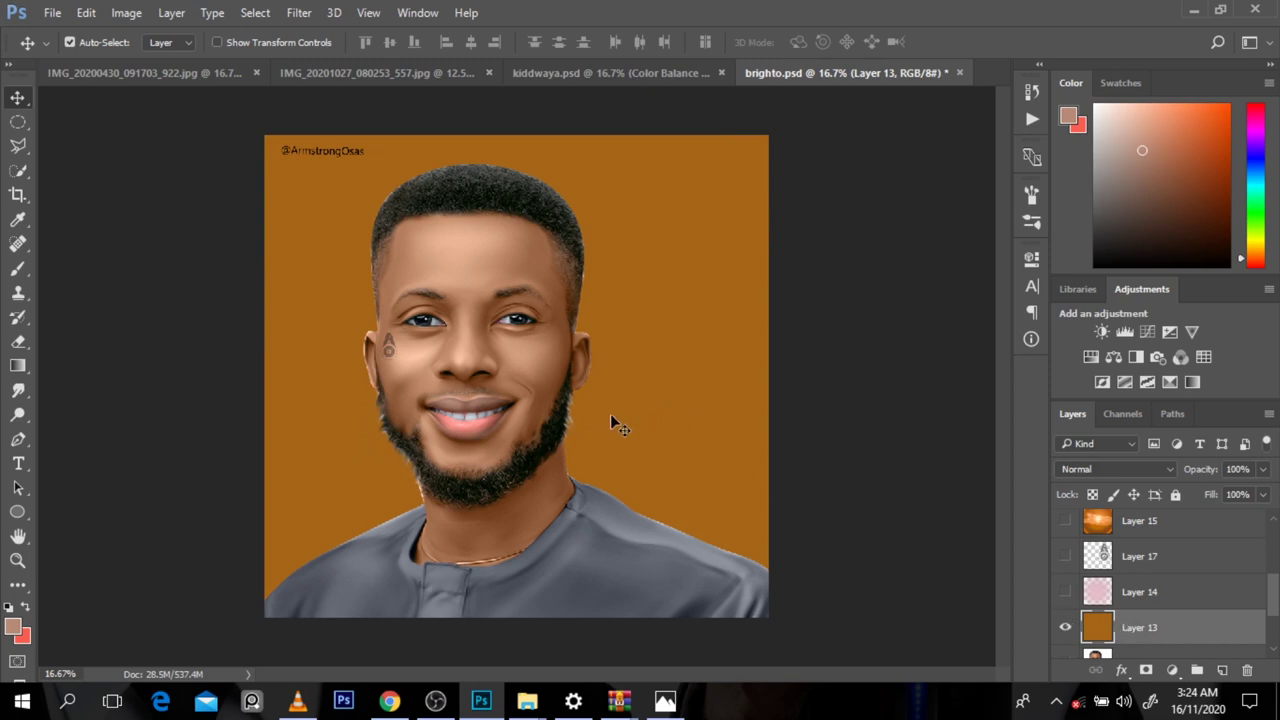
pyautogui.click(18, 219)
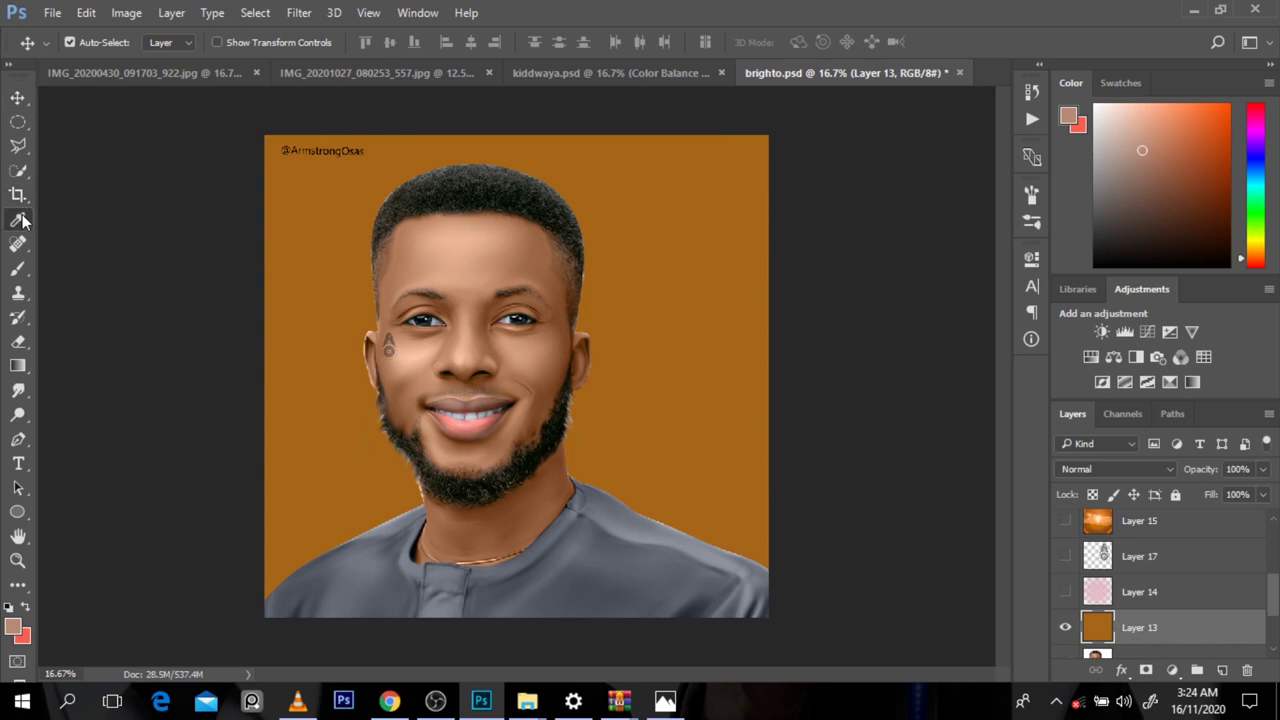
pyautogui.press('alt')
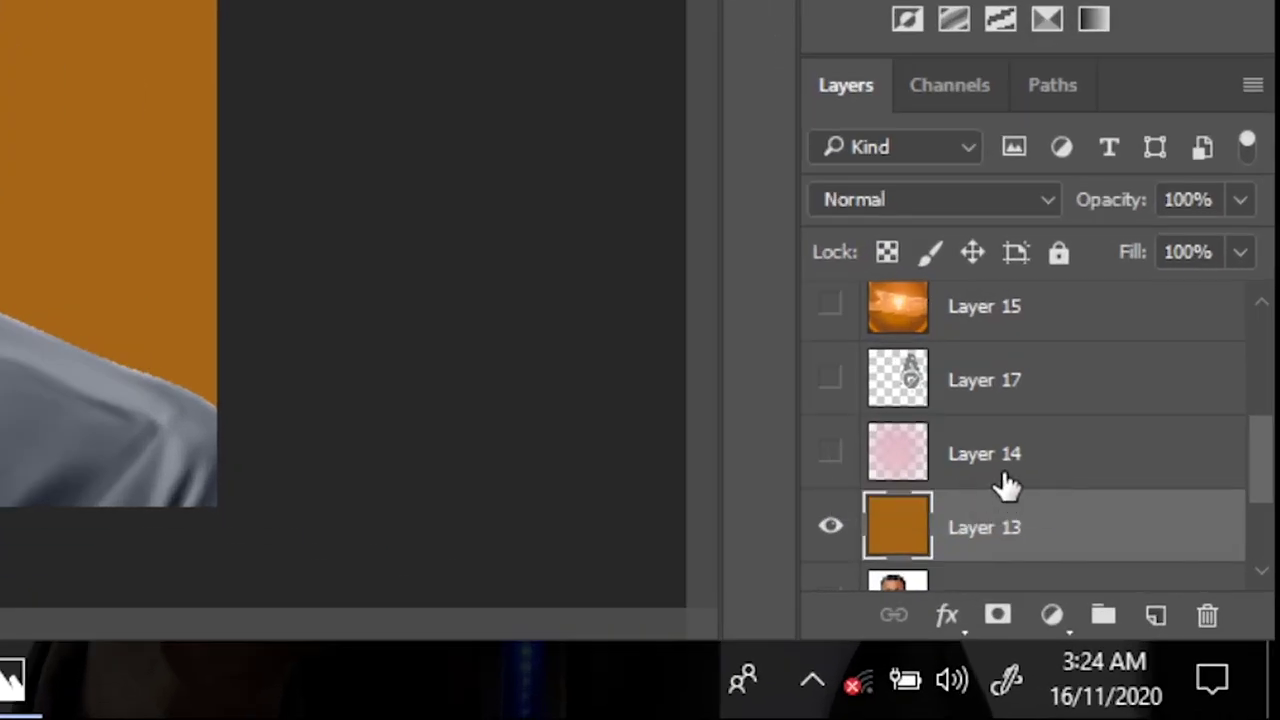
pyautogui.click(1002, 480)
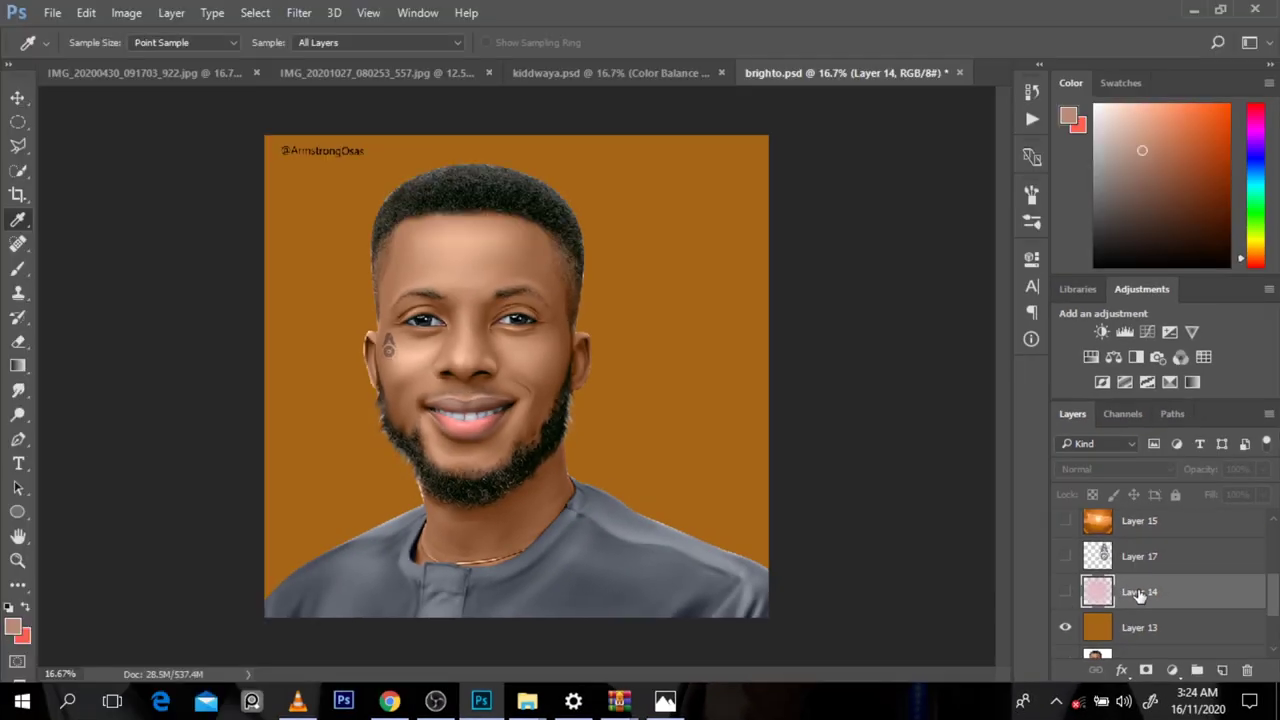
pyautogui.click(1066, 594)
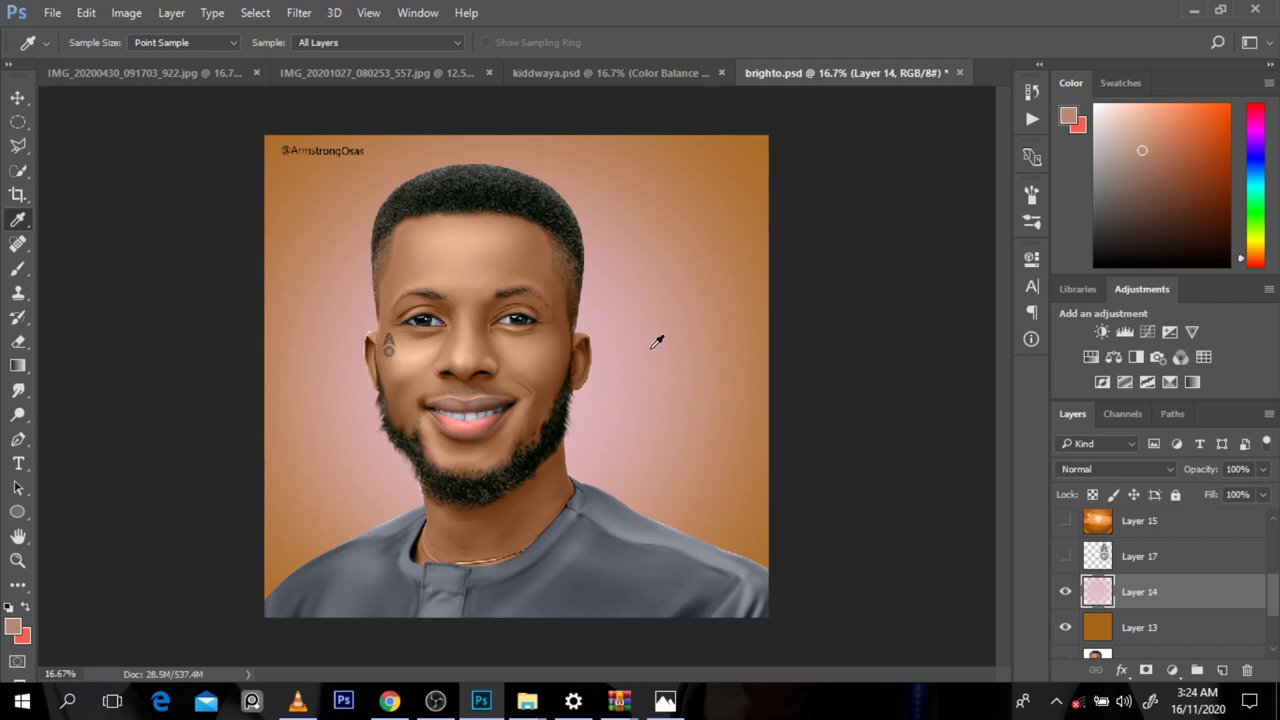
# Step: Sample the lips' pink and lower Layer 14's opacity to 84%, then return to kiddwaya.psd
pyautogui.click(474, 419)
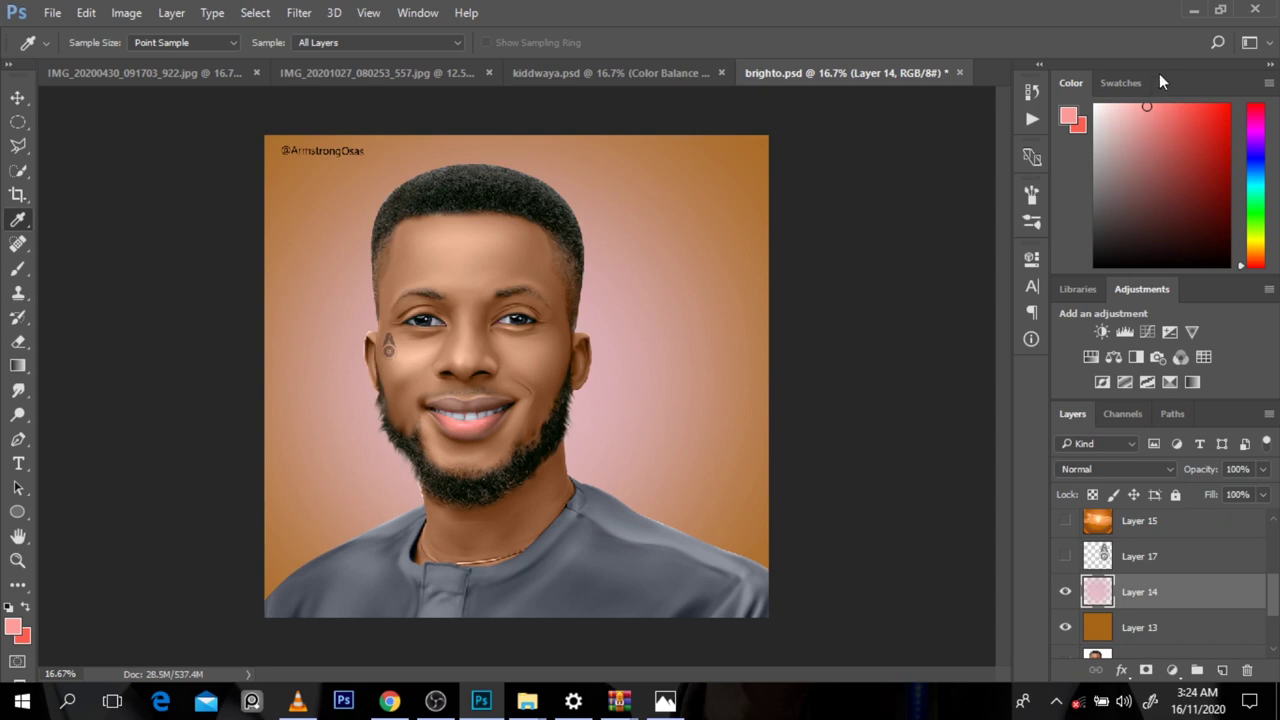
pyautogui.click(1139, 121)
pyautogui.moveTo(1210, 475); pyautogui.dragTo(1197, 480)
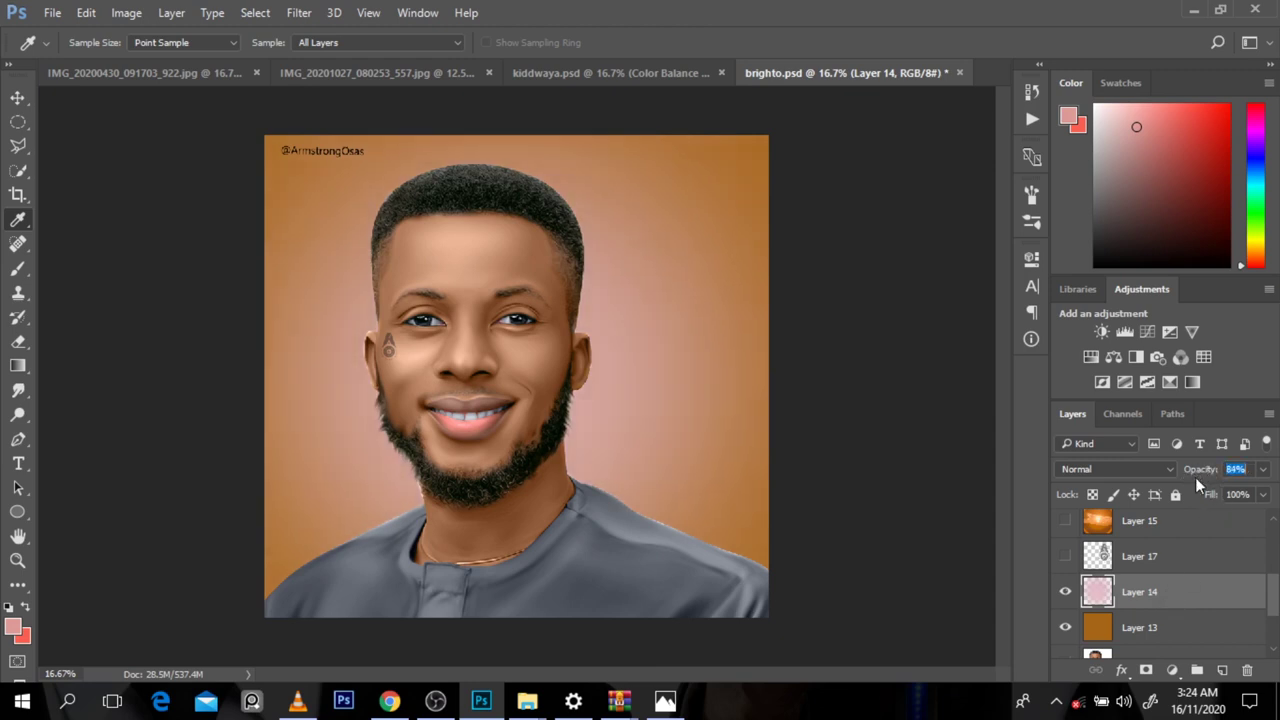
pyautogui.hotkey('ctrl', '-')
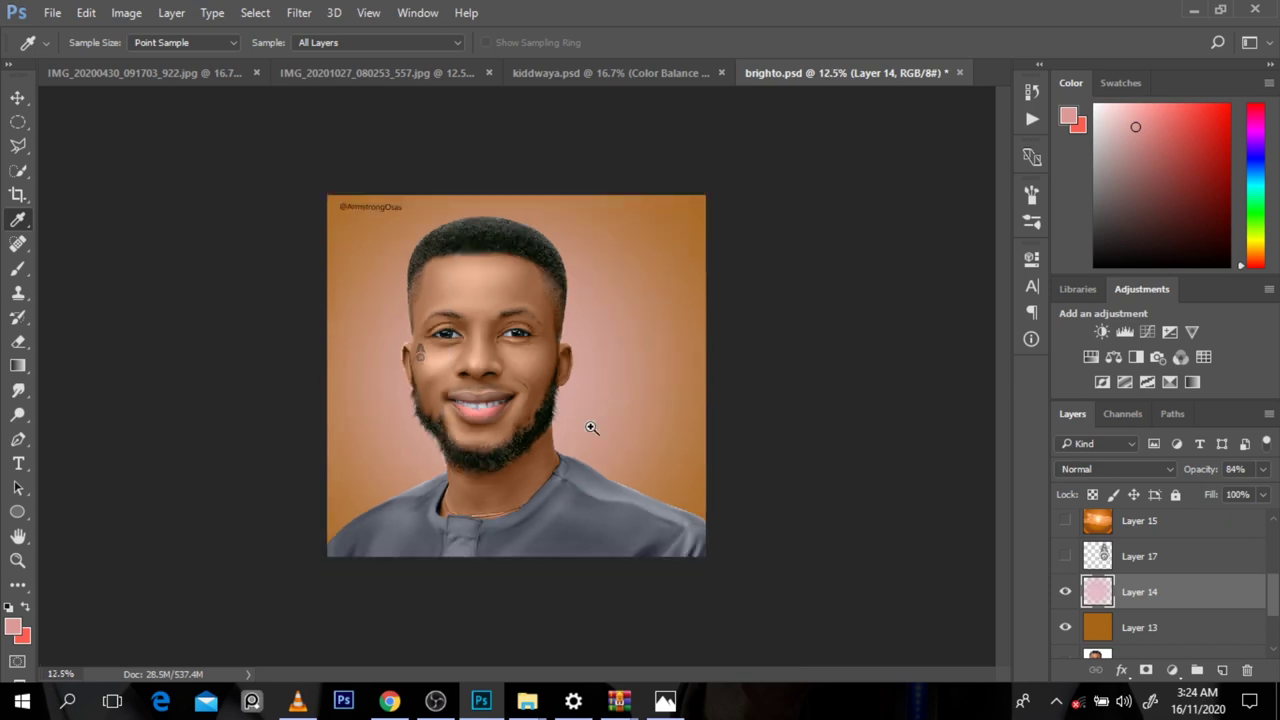
pyautogui.hotkey('ctrl', '+')
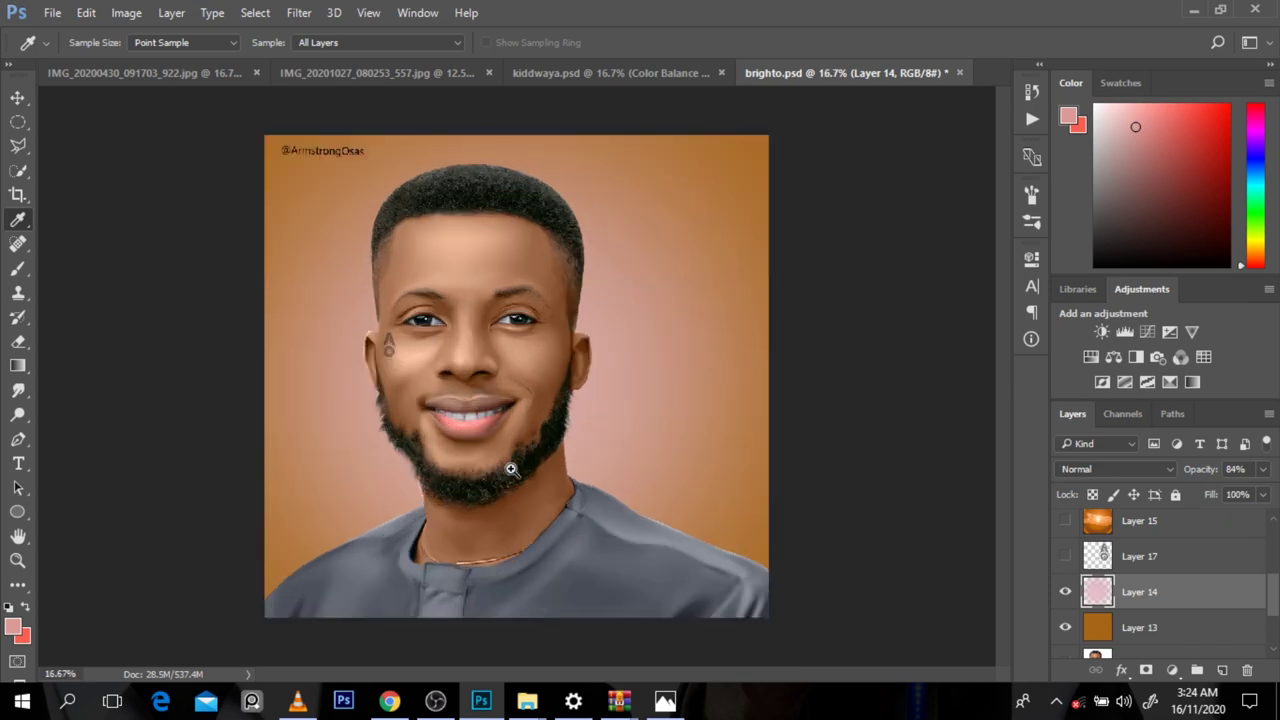
pyautogui.click(17, 99)
pyautogui.click(603, 70)
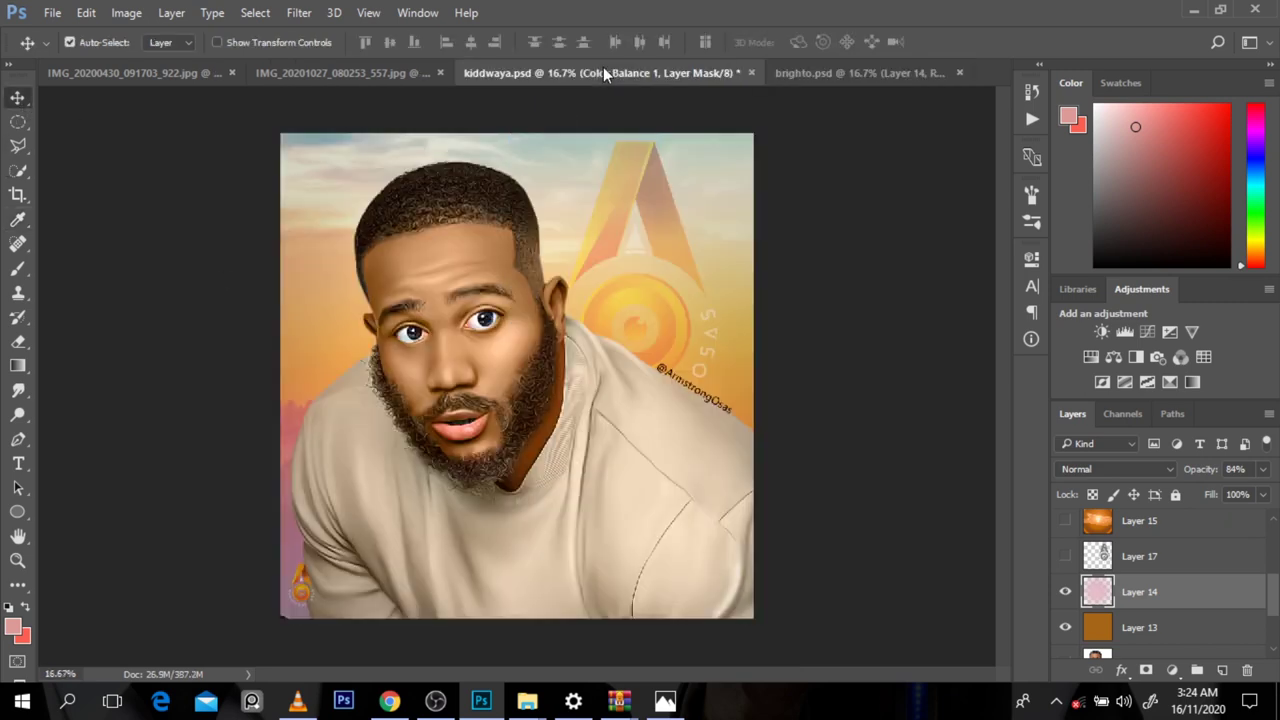
# Step: Drag kiddwaya's Layer 12 sunset sky into brighto.psd as Layer 18 and hide it
pyautogui.click(592, 192)
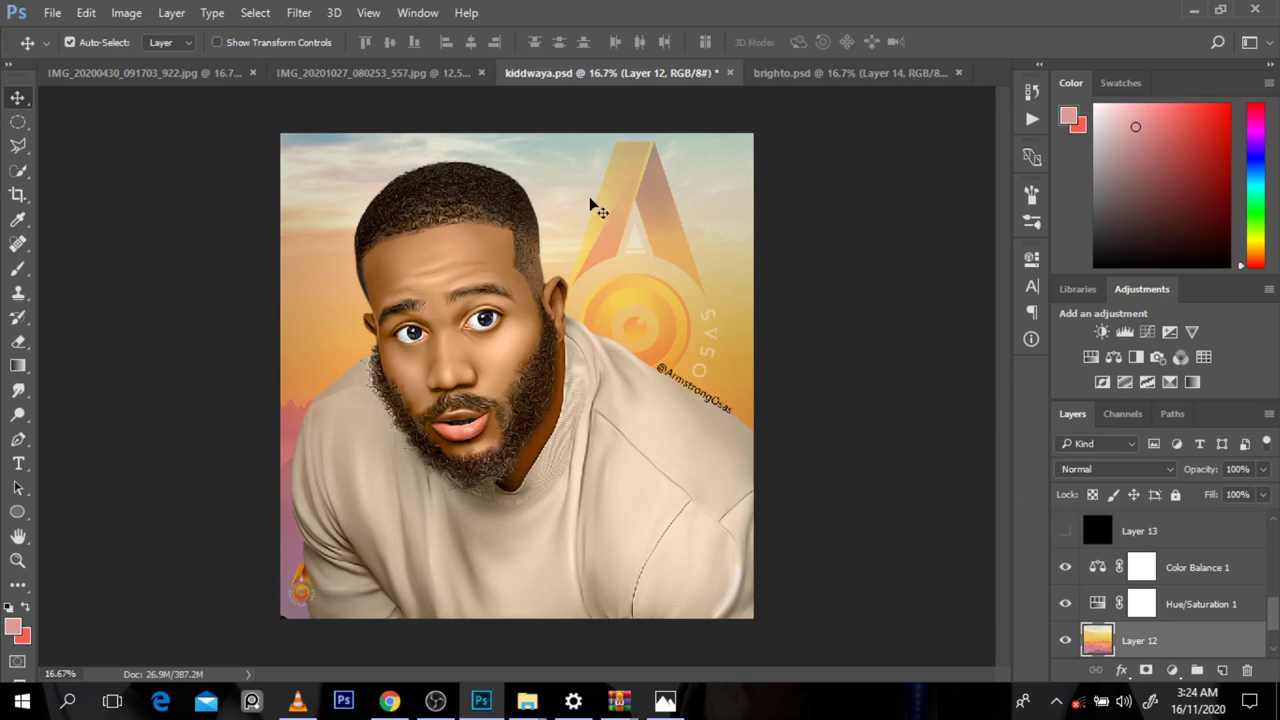
pyautogui.click(620, 172)
pyautogui.moveTo(620, 172); pyautogui.dragTo(608, 314)
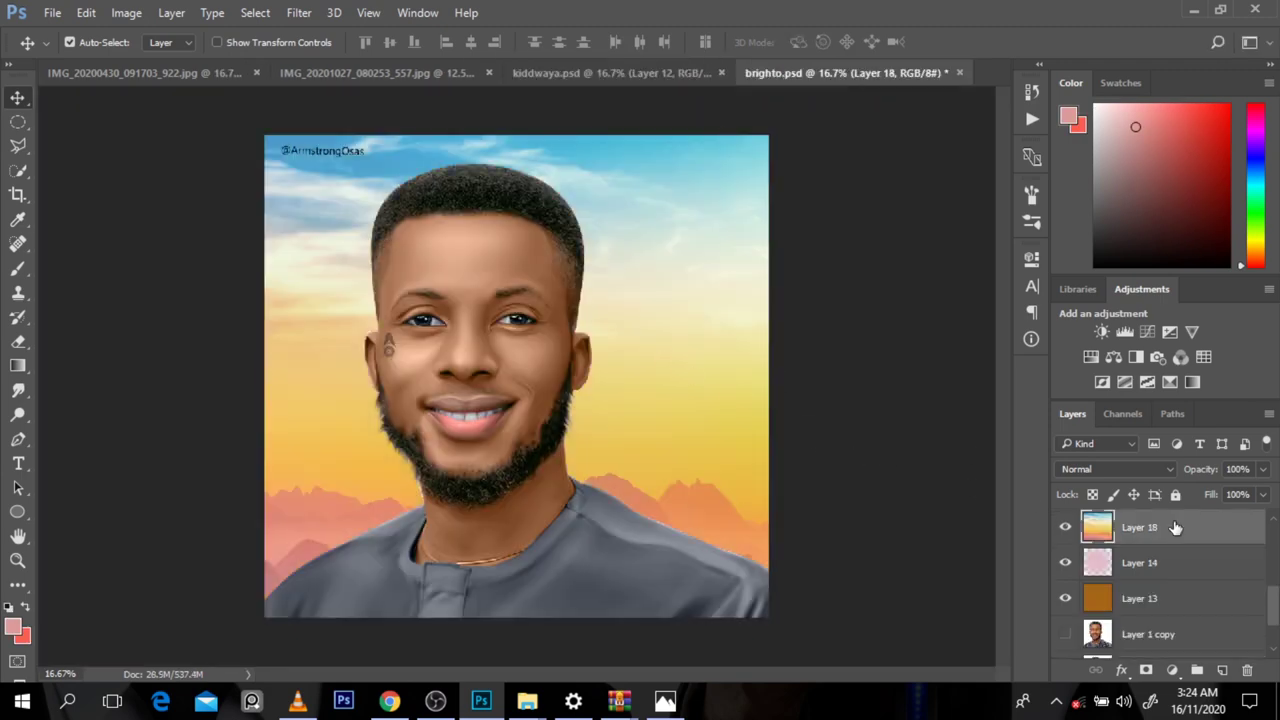
pyautogui.moveTo(1172, 535)
pyautogui.mouseDown()
pyautogui.moveTo(1170, 580)
pyautogui.moveTo(1166, 530)
pyautogui.mouseUp()
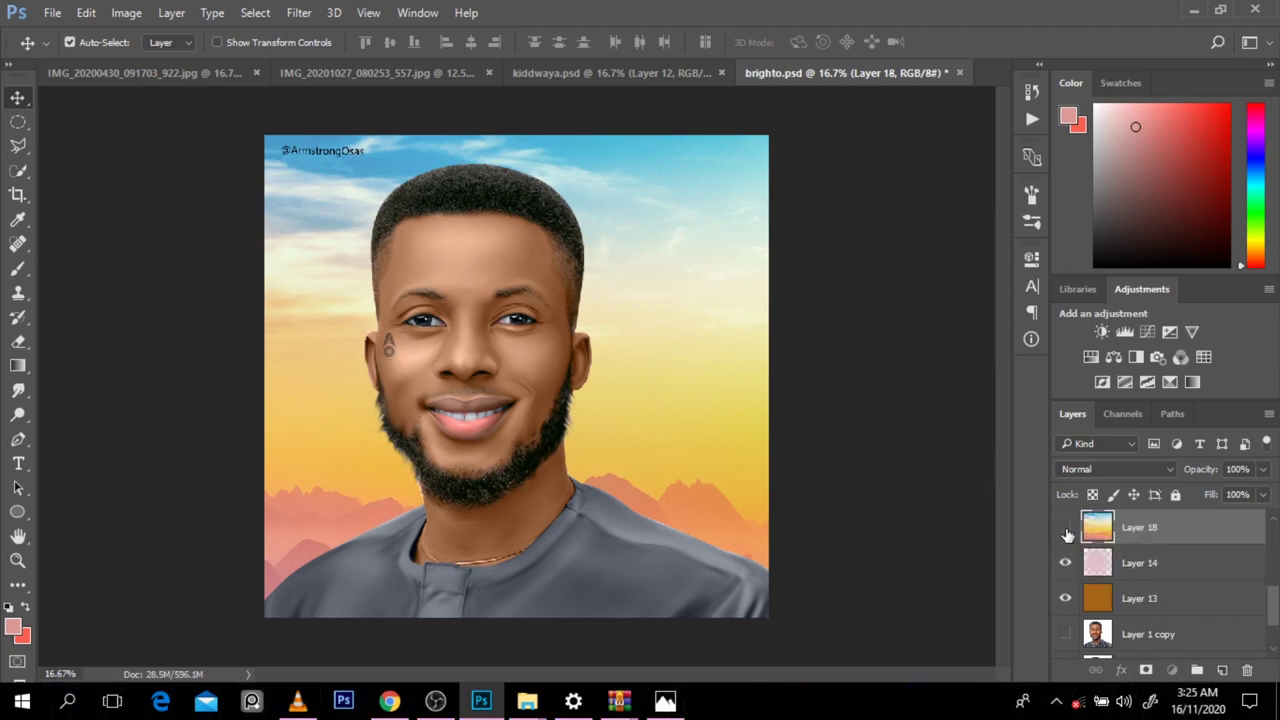
pyautogui.click(1065, 527)
pyautogui.click(1065, 527)
pyautogui.click(1065, 527)
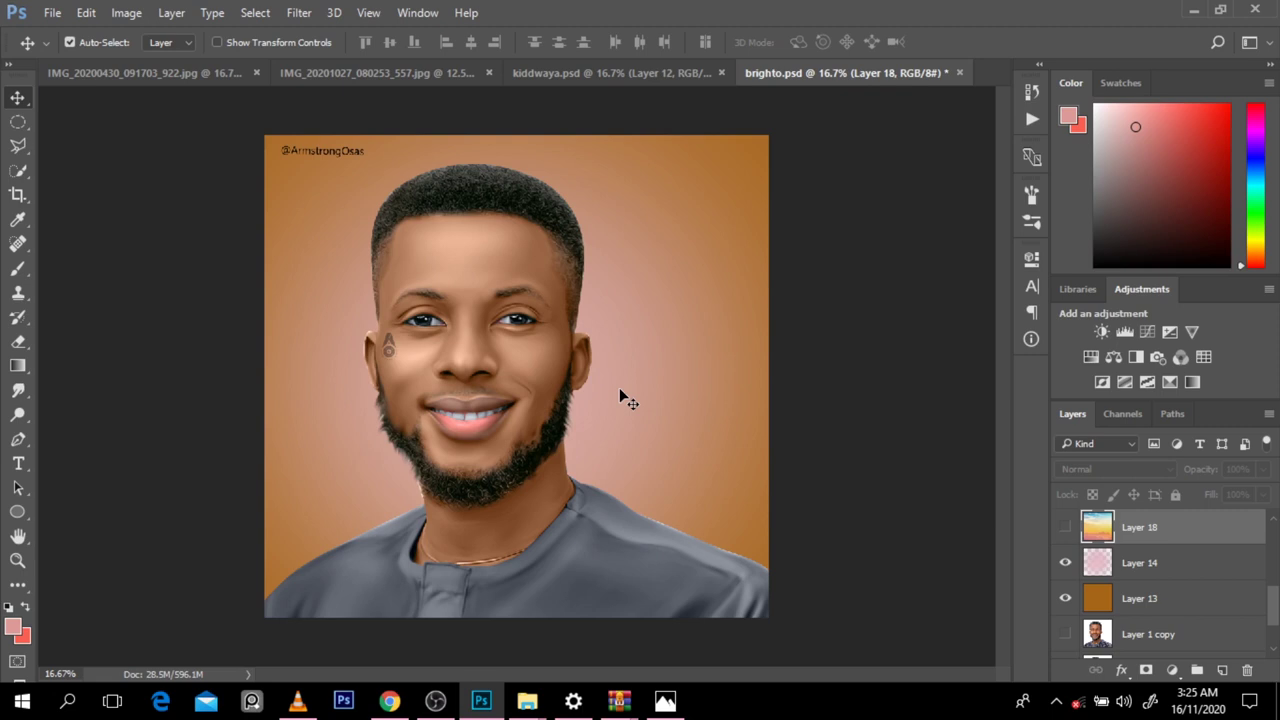
# Step: Zoom around the portrait and briefly preview the Layer 18 sky background
pyautogui.hotkey('ctrl', '-')
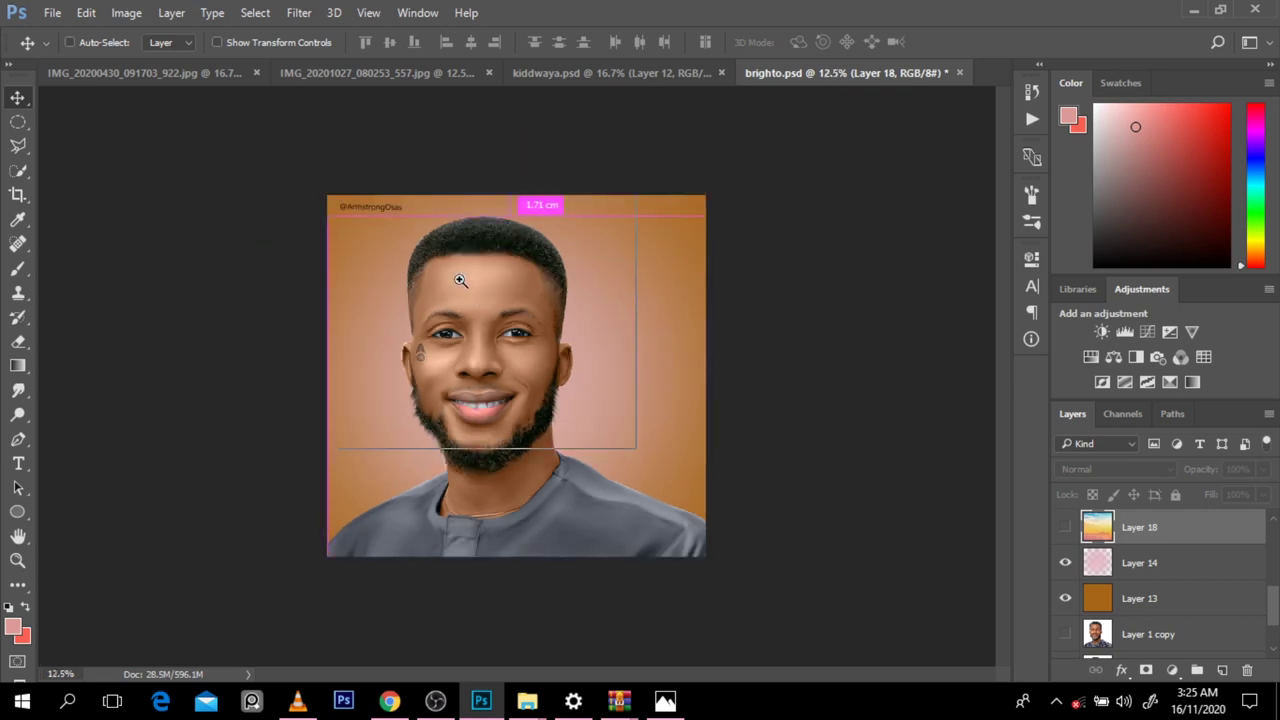
pyautogui.hotkey('ctrl', '+')
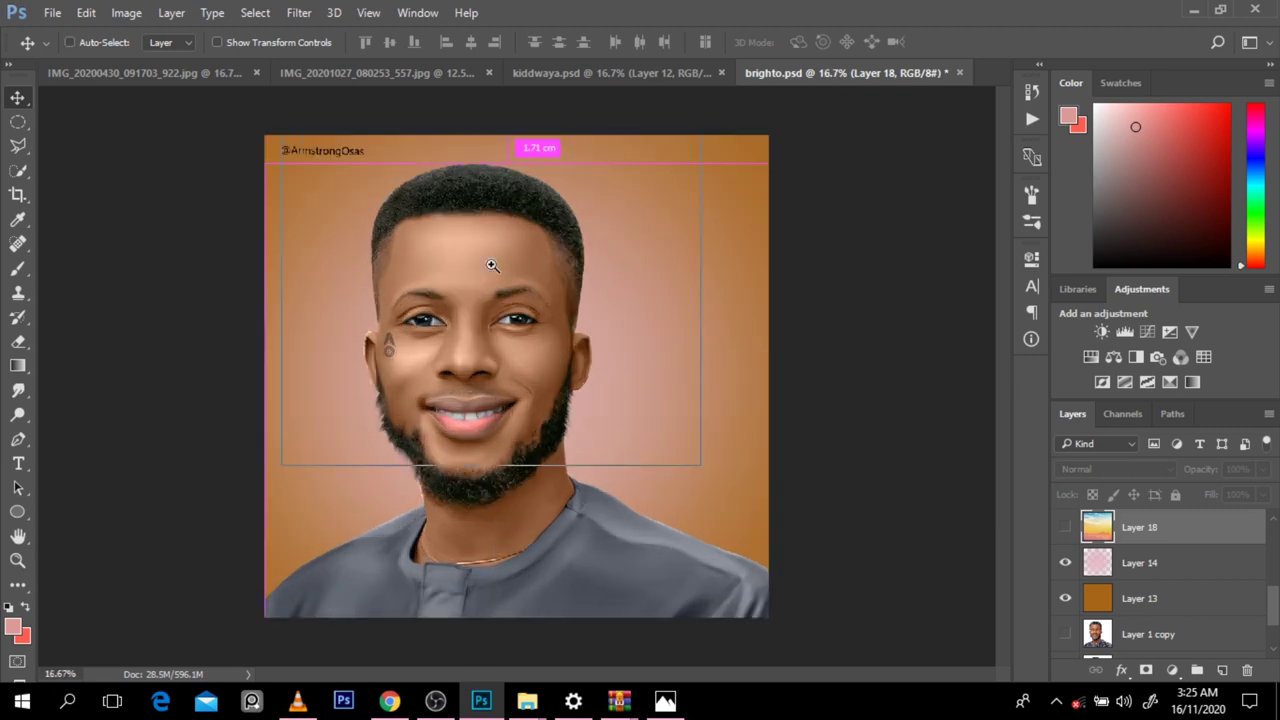
pyautogui.hotkey('ctrl', '+')
pyautogui.hotkey('ctrl', '+')
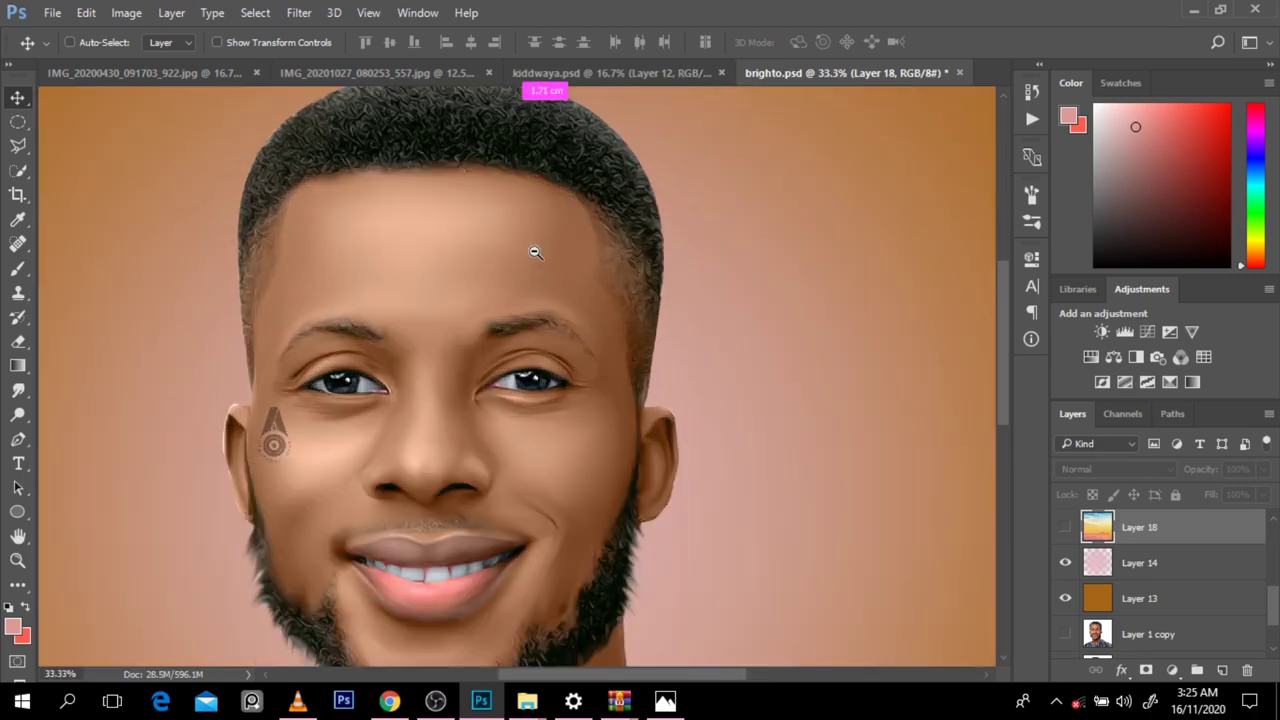
pyautogui.hotkey('ctrl', '-')
pyautogui.hotkey('ctrl', '-')
pyautogui.click(1064, 528)
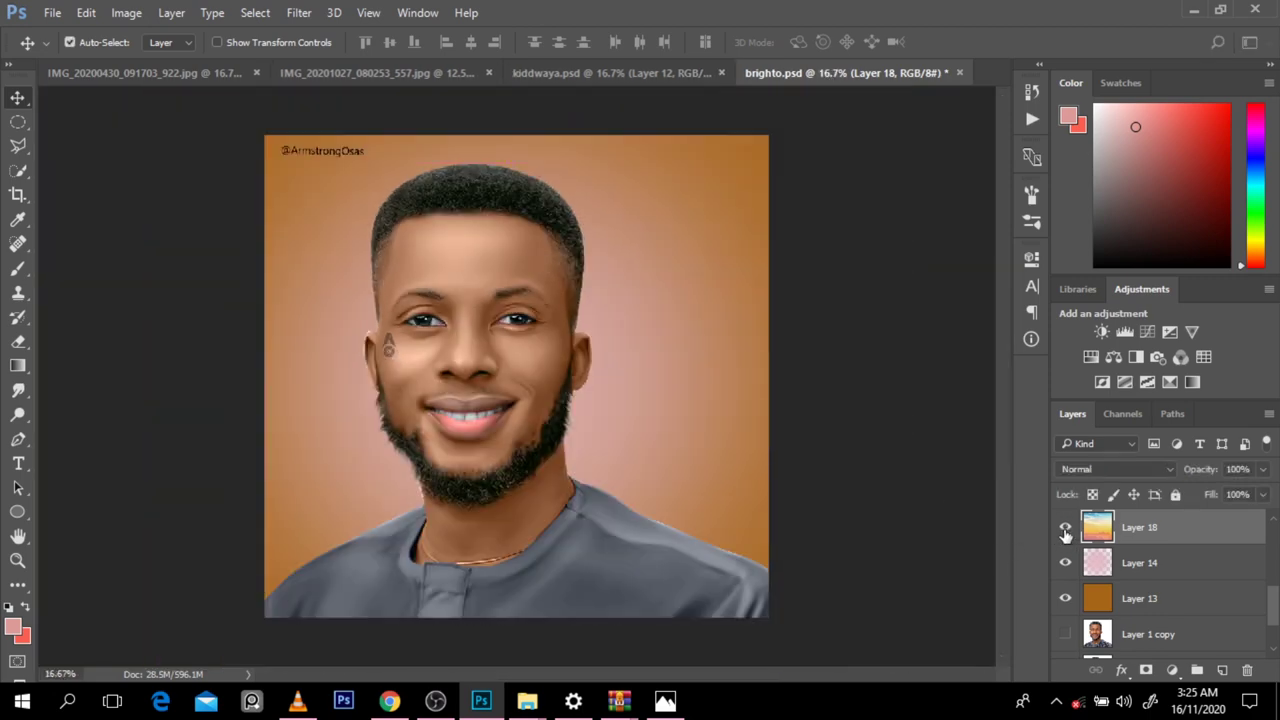
pyautogui.click(1064, 528)
# Step: Swap Layer 15's orange sunset for the Layer 12 sunset-with-wing background and select Layer 12
pyautogui.scroll(1, 1275, 600)
pyautogui.scroll(2, 1275, 600)
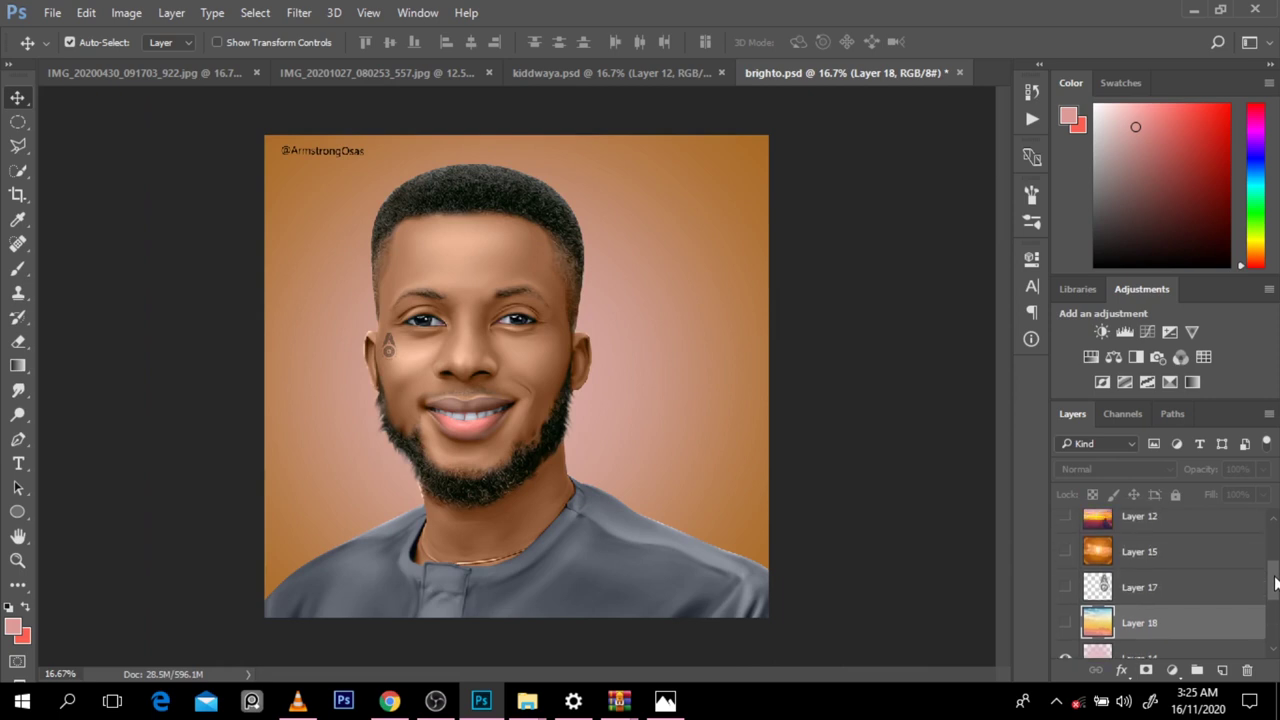
pyautogui.click(1066, 551)
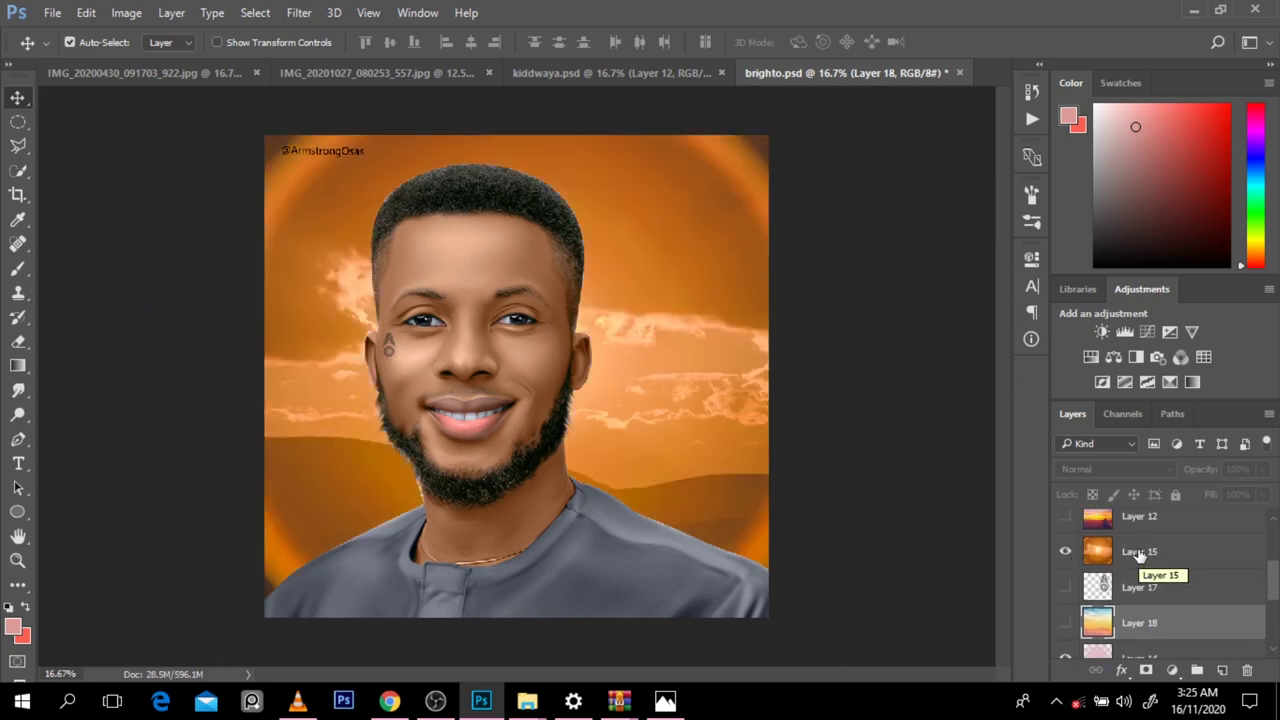
pyautogui.scroll(2, 1275, 592)
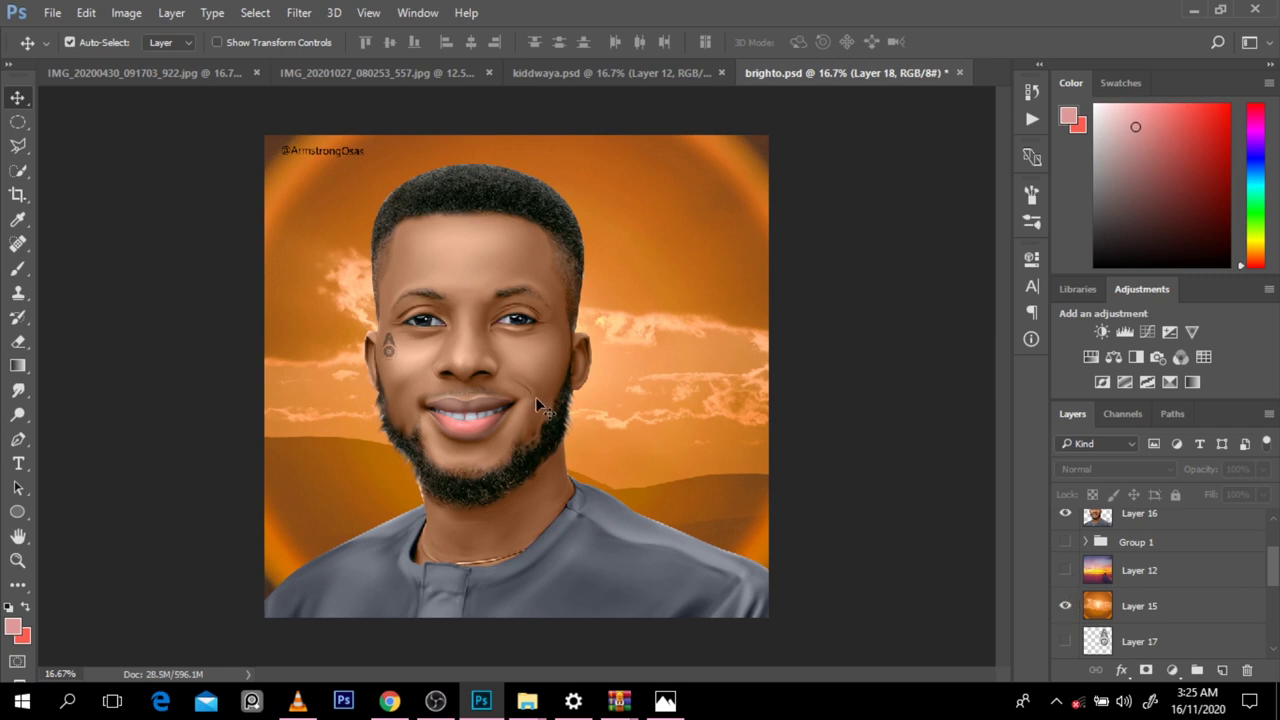
pyautogui.click(1065, 606)
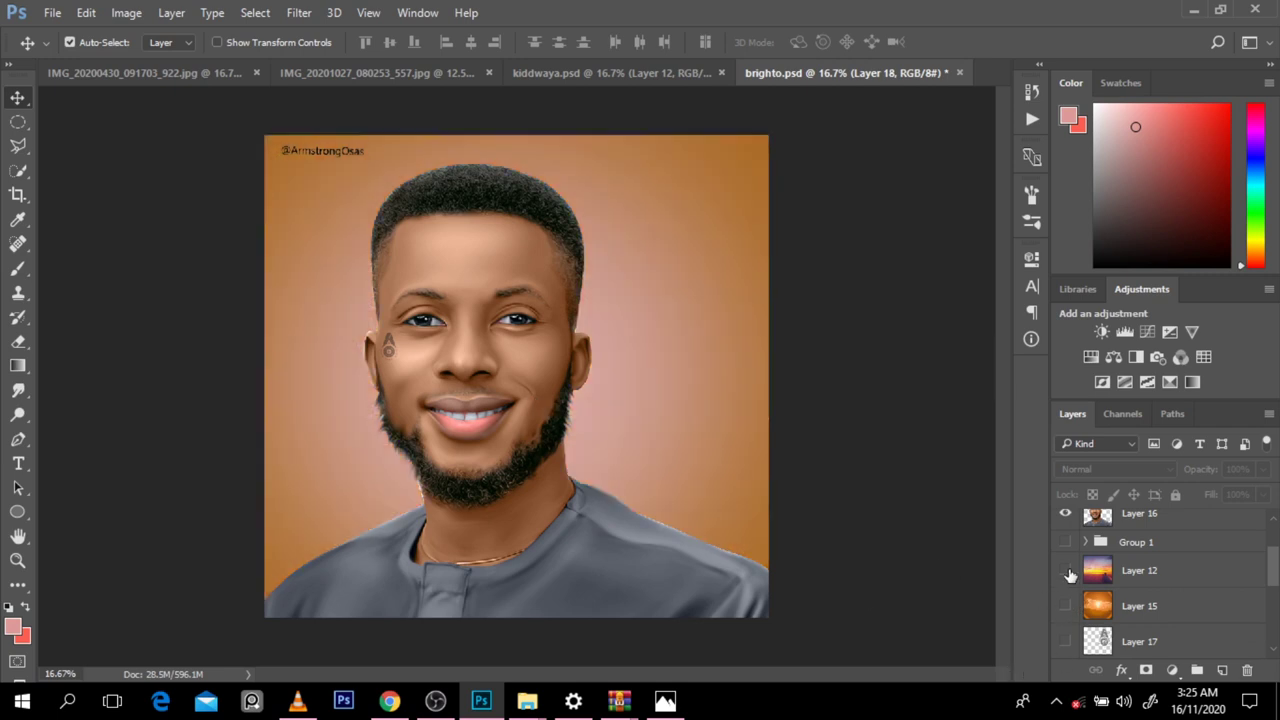
pyautogui.click(1065, 570)
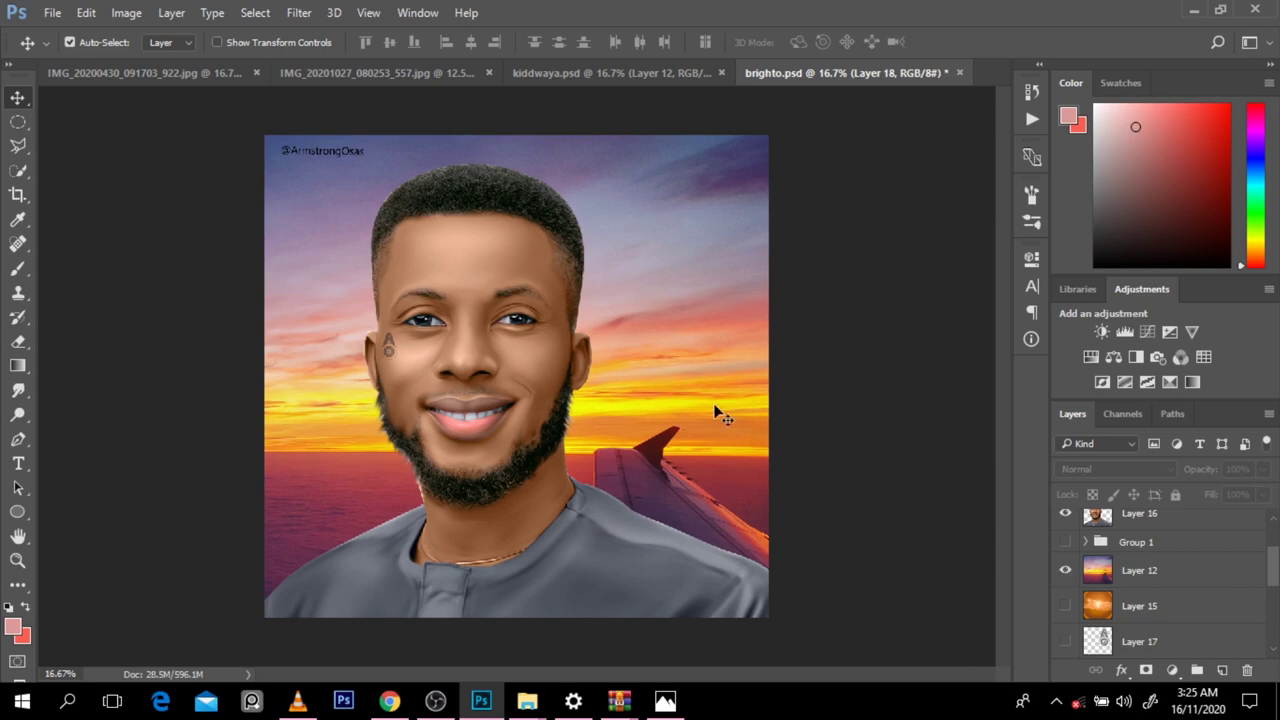
pyautogui.click(1154, 582)
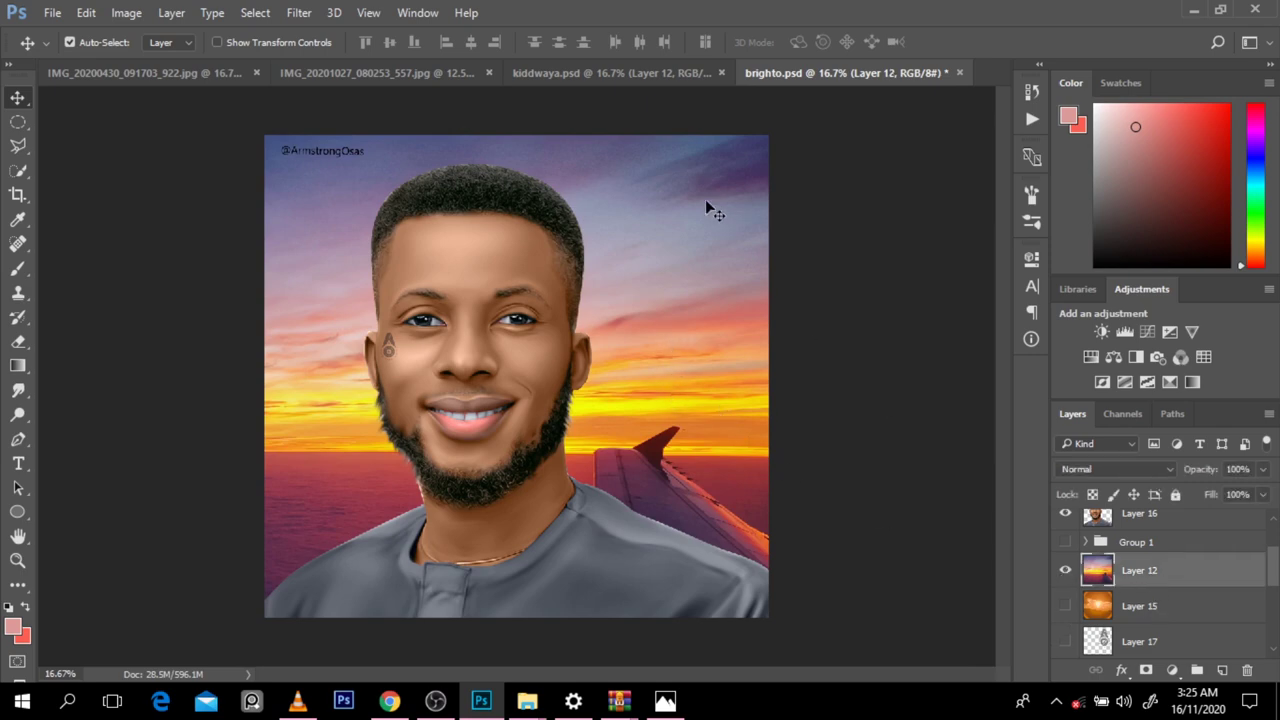
pyautogui.click(299, 12)
# Step: Apply a 44.3-pixel Gaussian Blur to Layer 12's sunset-and-wing sky
pyautogui.moveTo(330, 226)
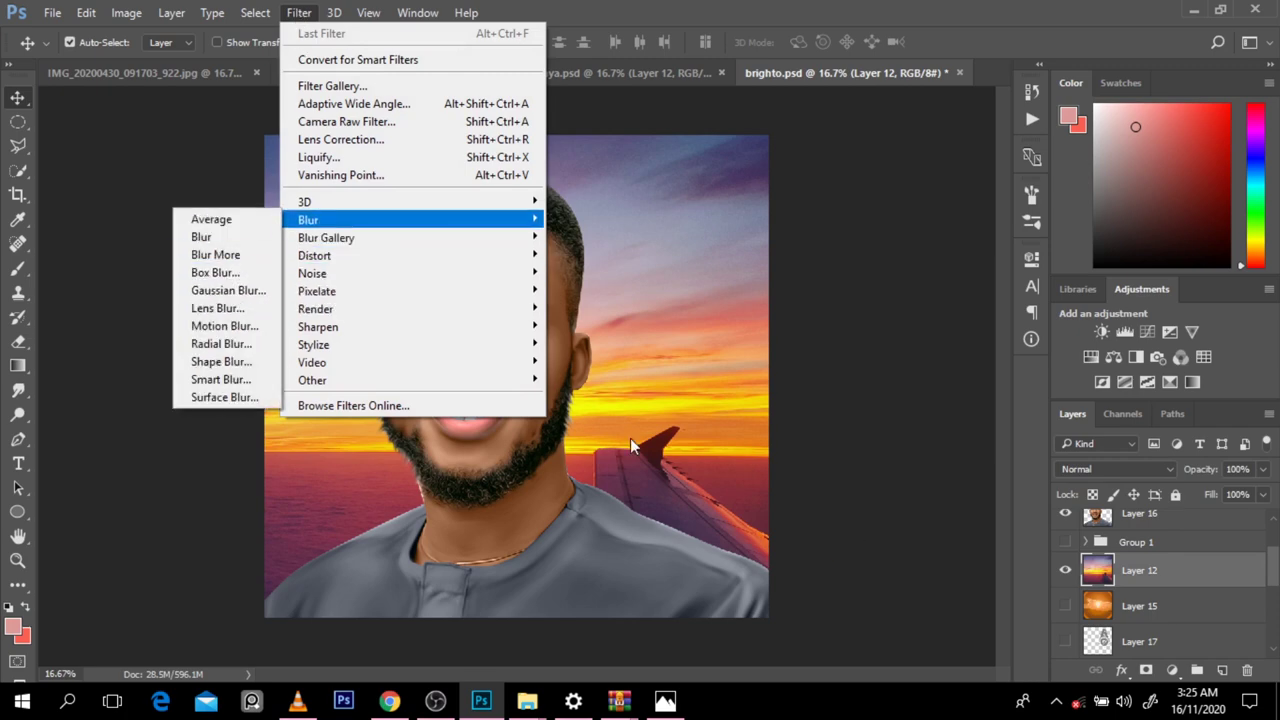
pyautogui.click(228, 290)
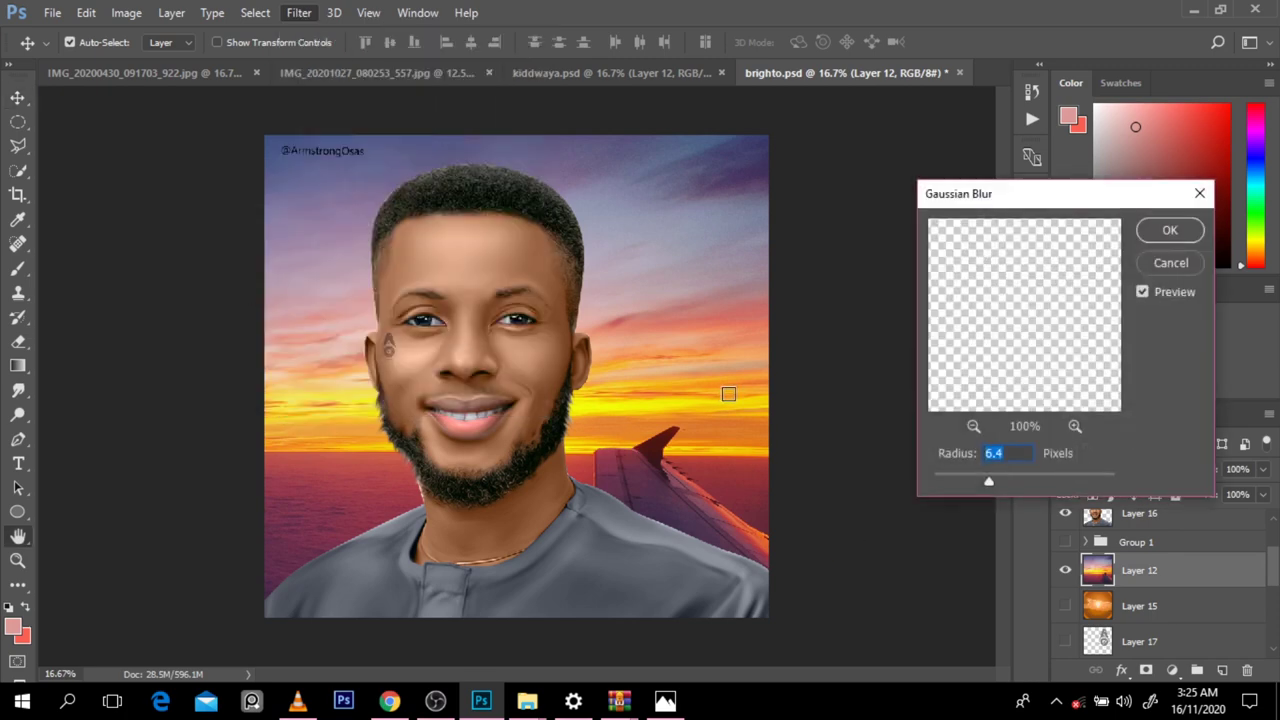
pyautogui.click(1030, 479)
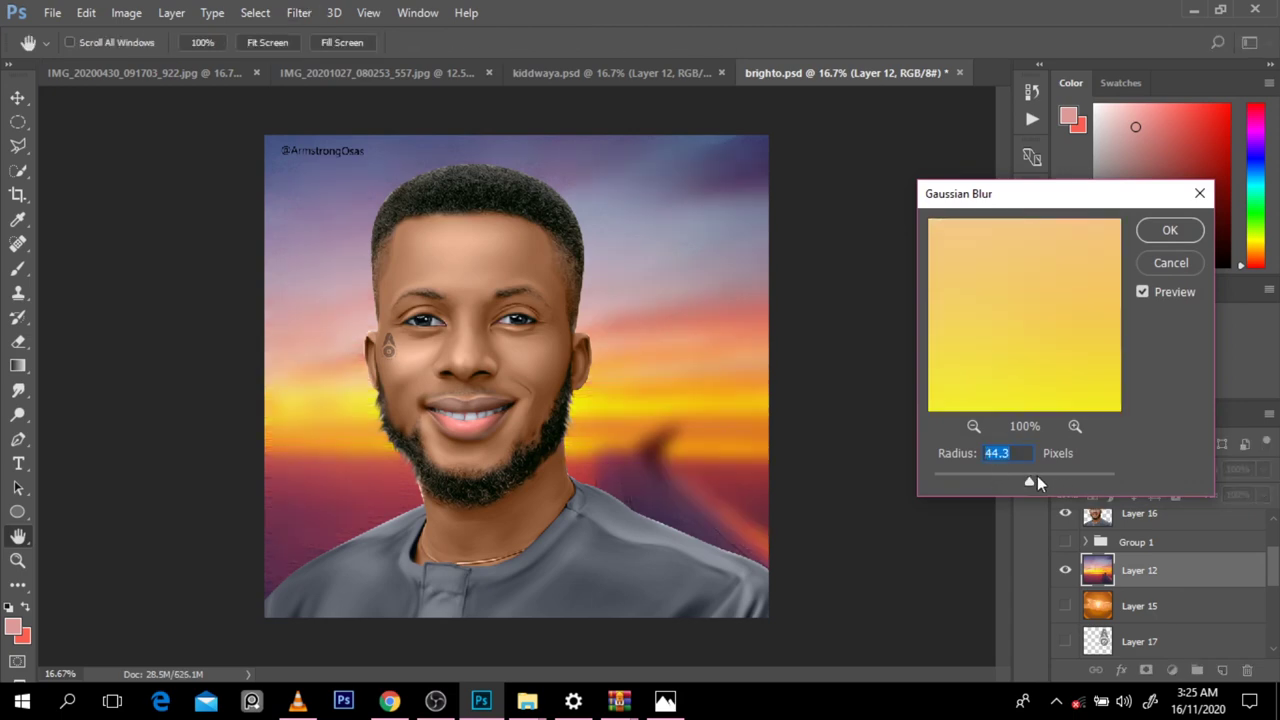
pyautogui.click(1156, 230)
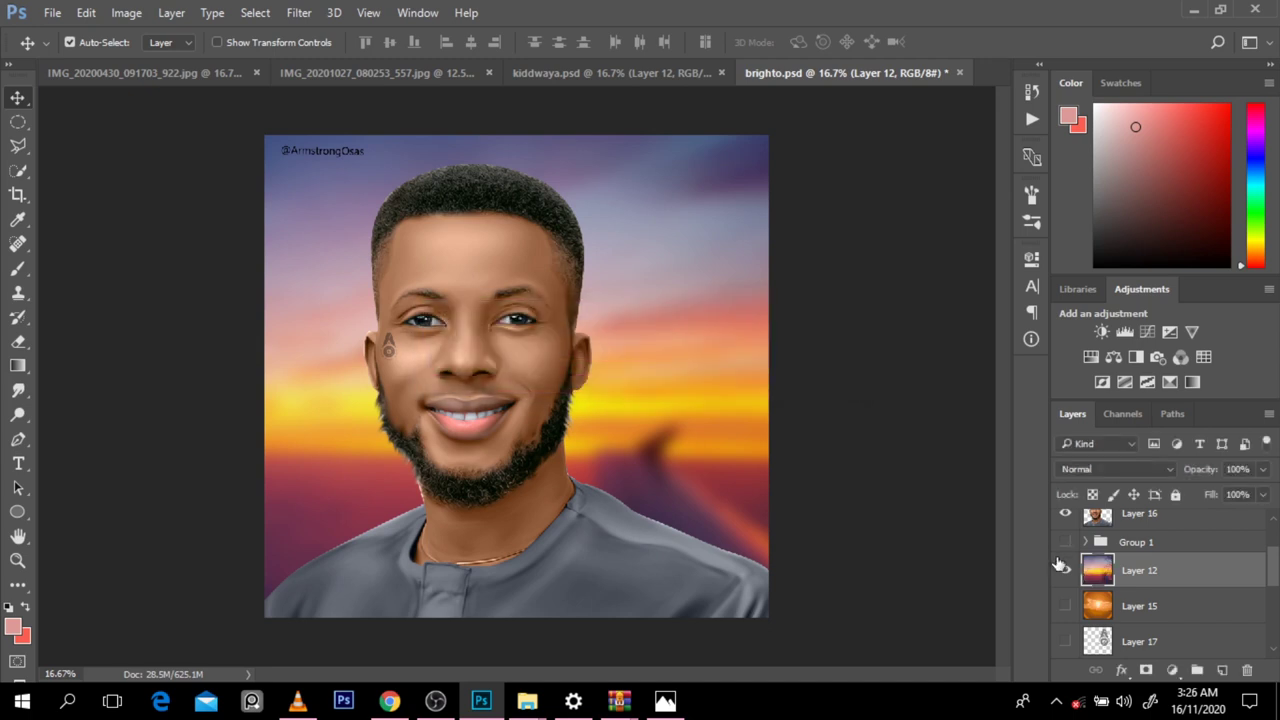
# Step: Hide the blurred Layer 12, glance at IMG_20201027, then return to brighto.psd
pyautogui.click(1065, 570)
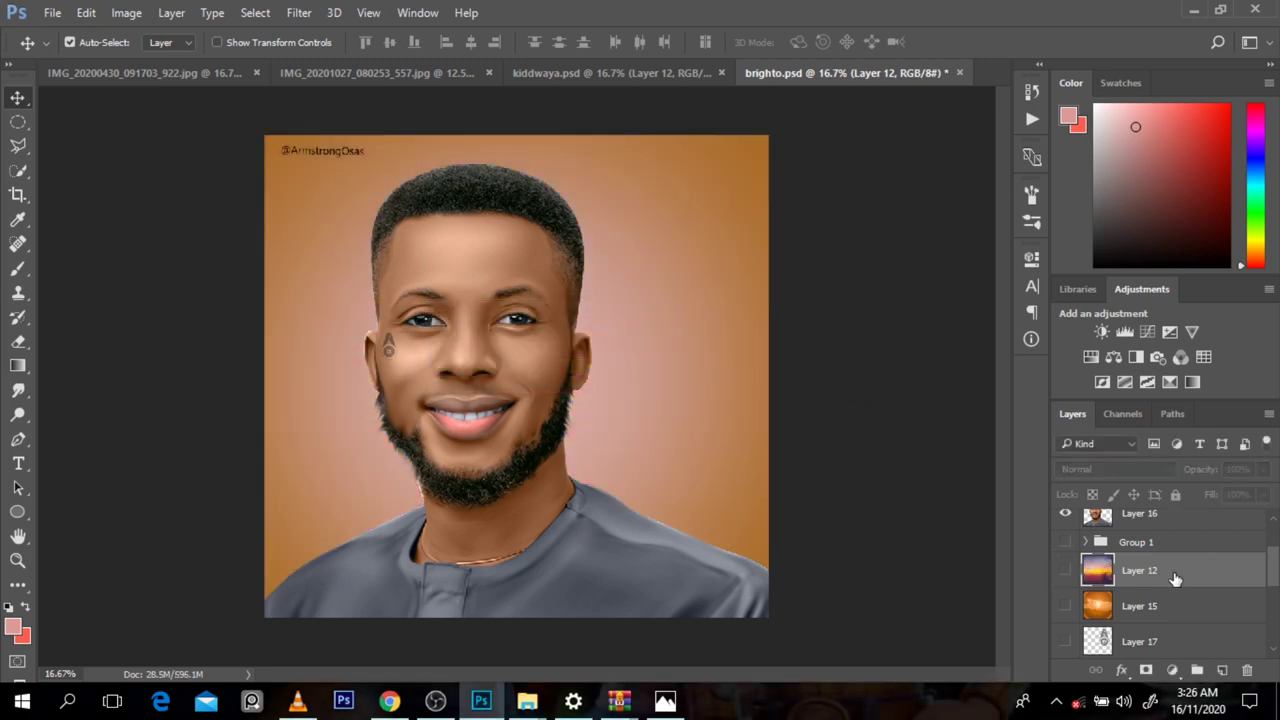
pyautogui.moveTo(1277, 567); pyautogui.dragTo(1277, 590)
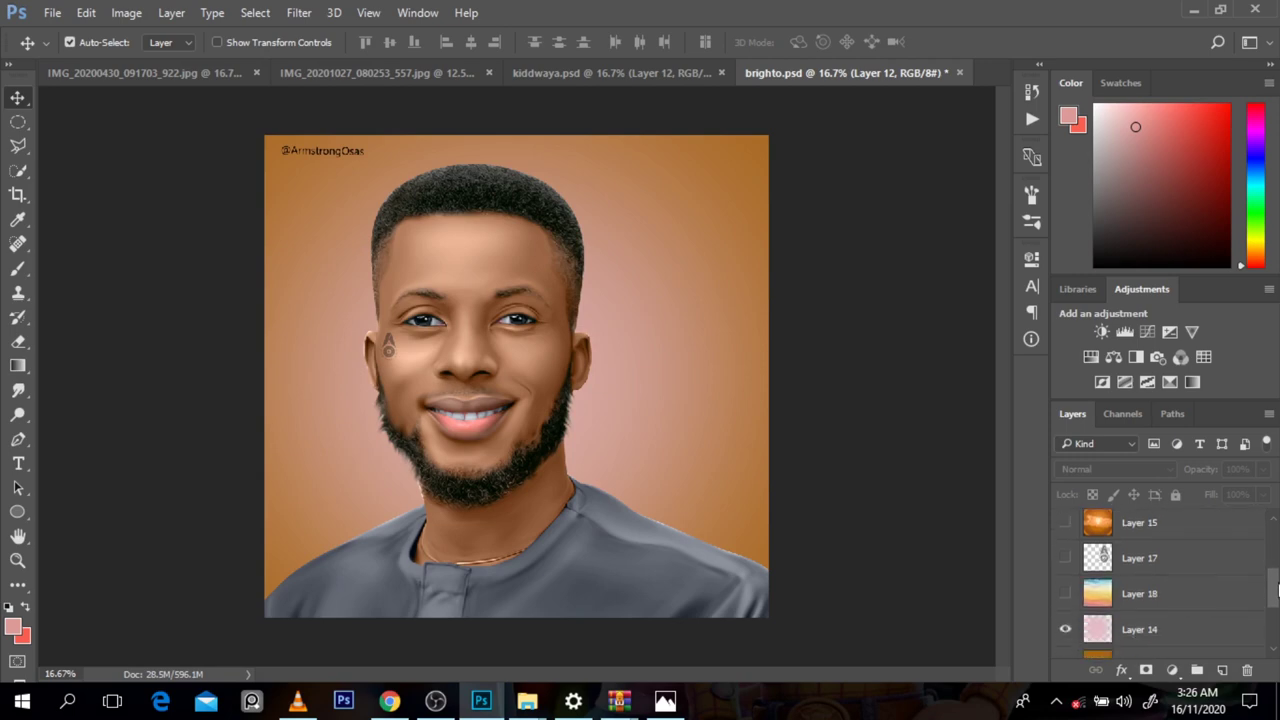
pyautogui.click(422, 72)
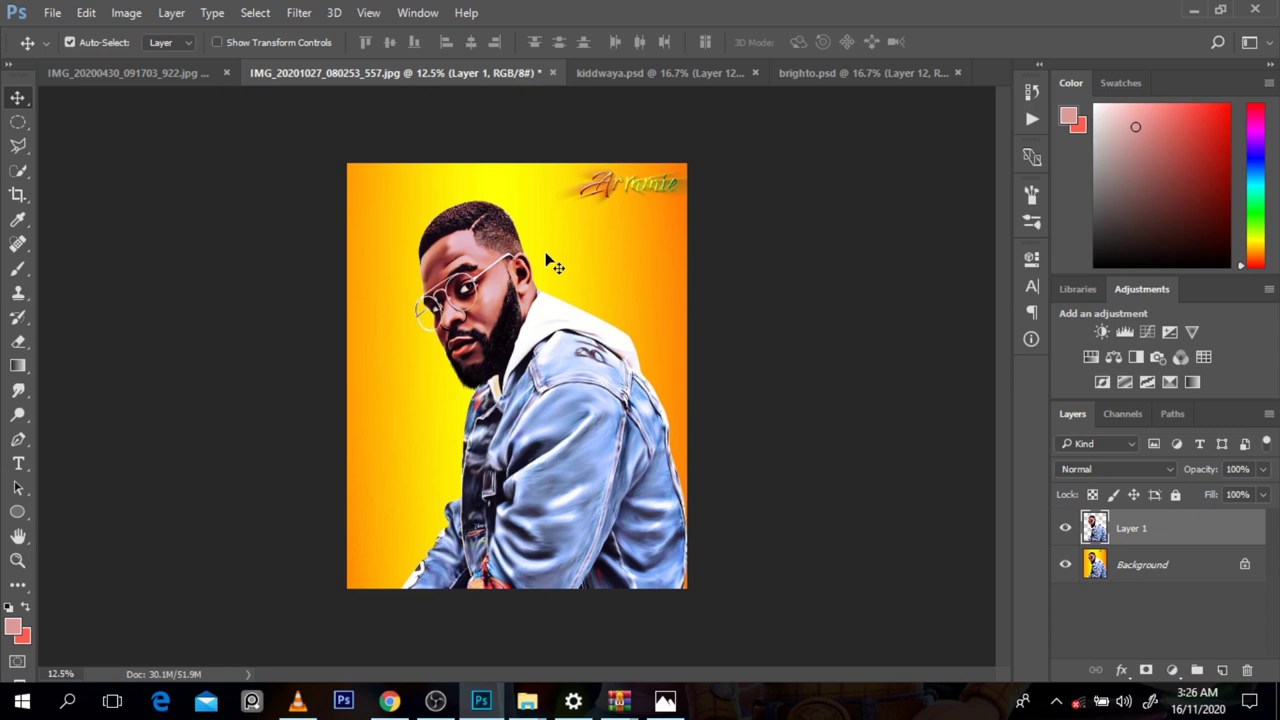
pyautogui.click(806, 75)
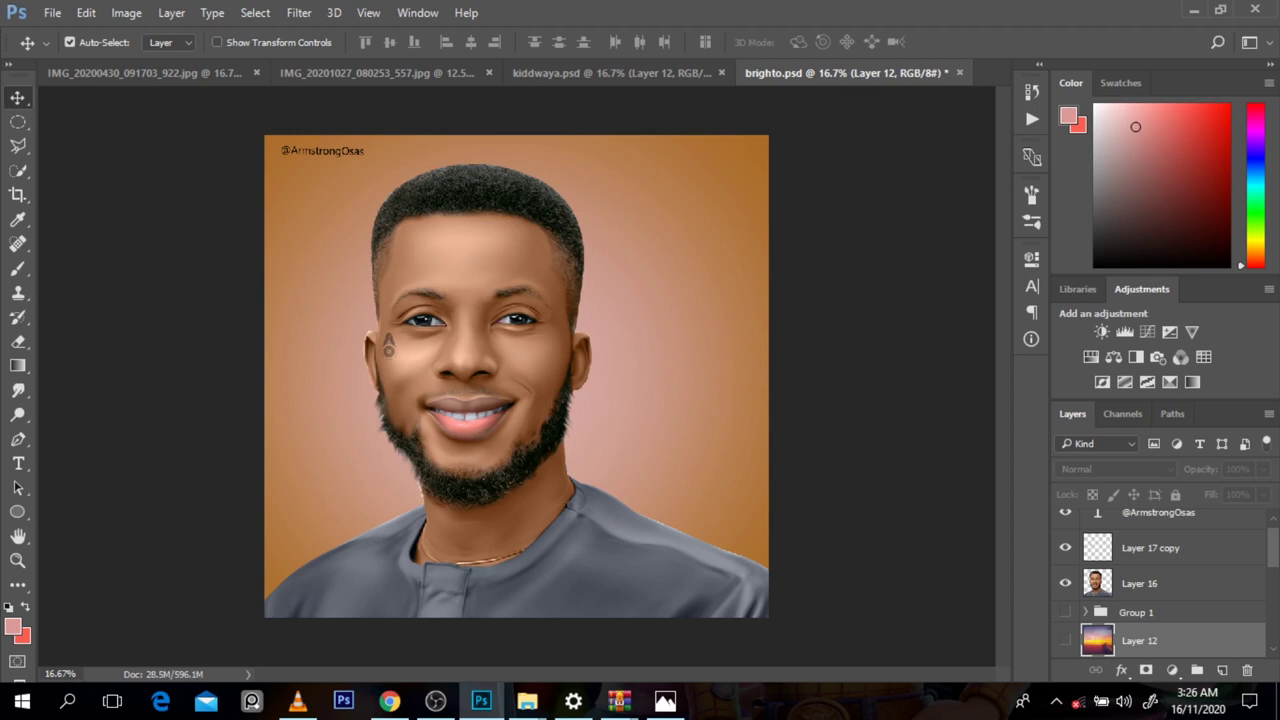
# Step: Show the Layer 17 watermark on brighto.psd, then switch to the IMG_20200430_091703_922.jpg document
pyautogui.moveTo(1276, 546); pyautogui.dragTo(1276, 588)
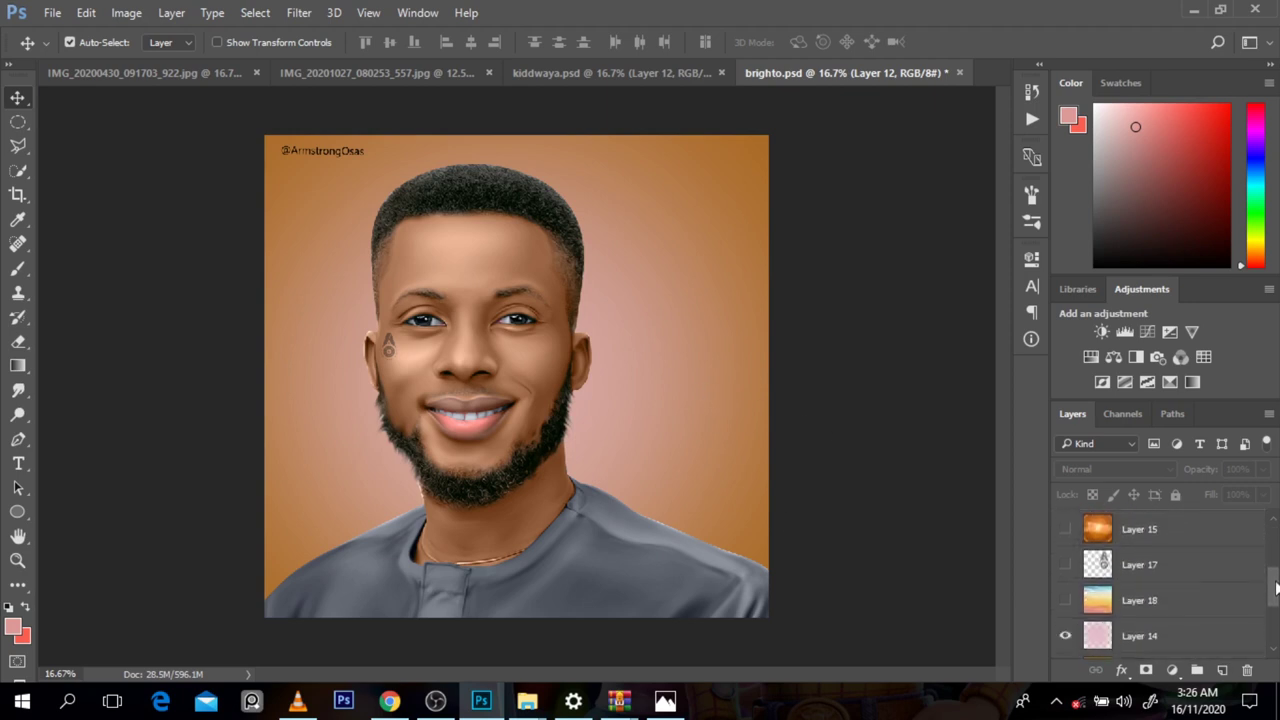
pyautogui.click(1090, 568)
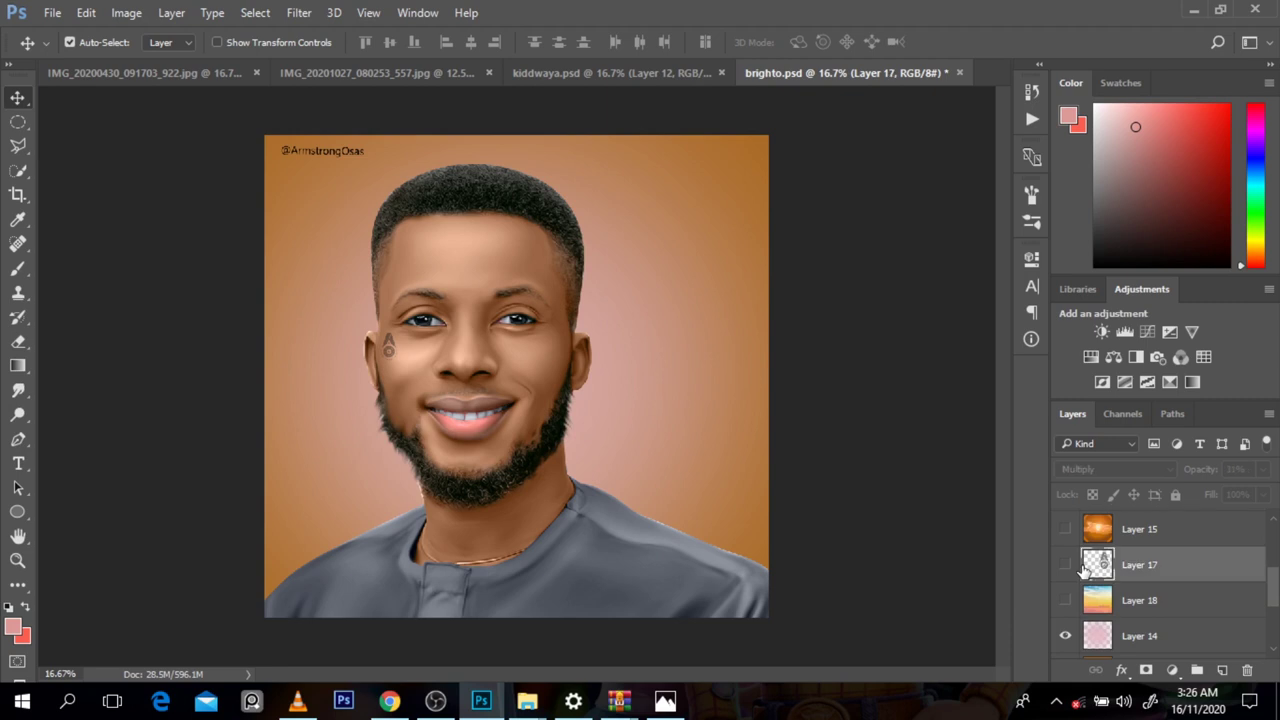
pyautogui.click(1065, 565)
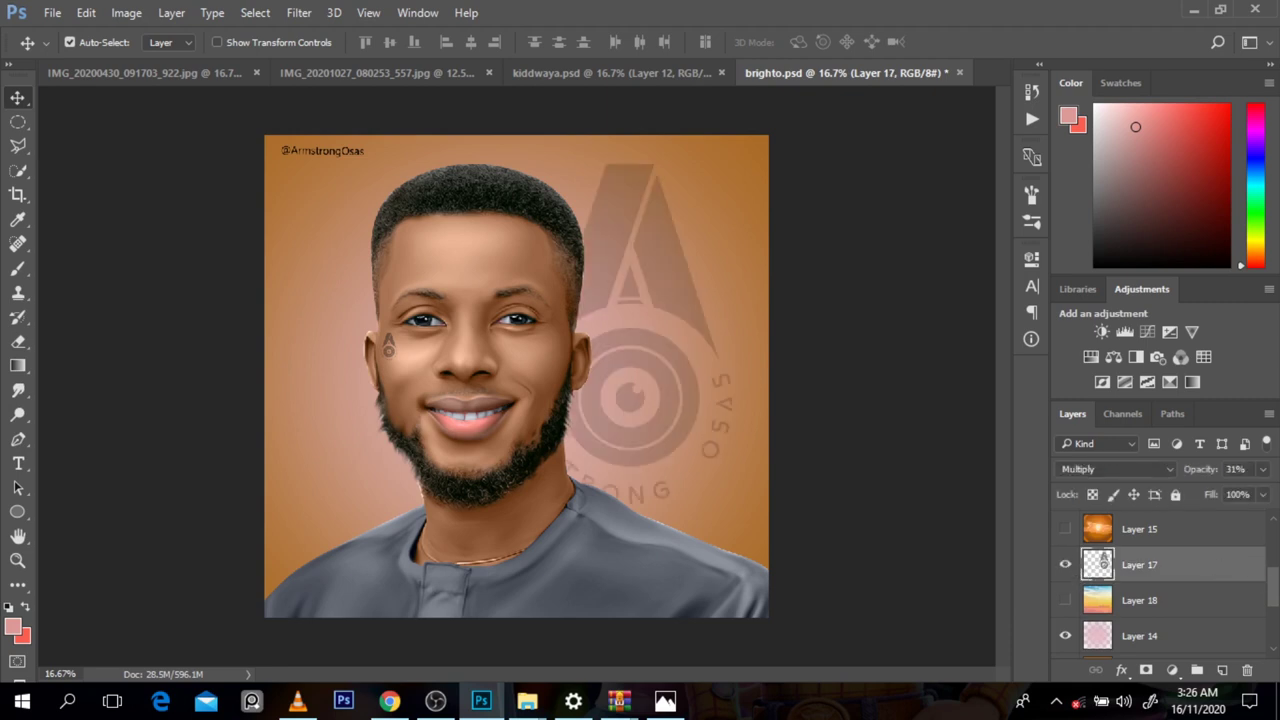
pyautogui.moveTo(1277, 601); pyautogui.dragTo(1277, 588)
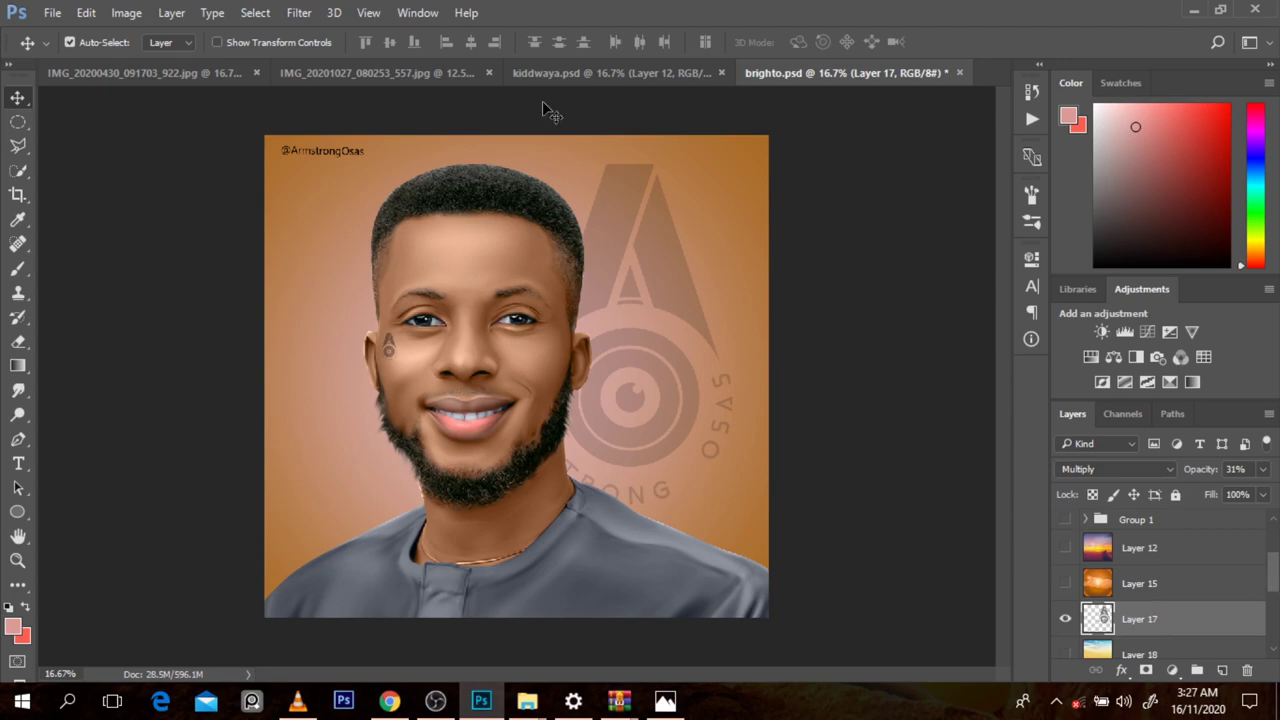
pyautogui.click(186, 67)
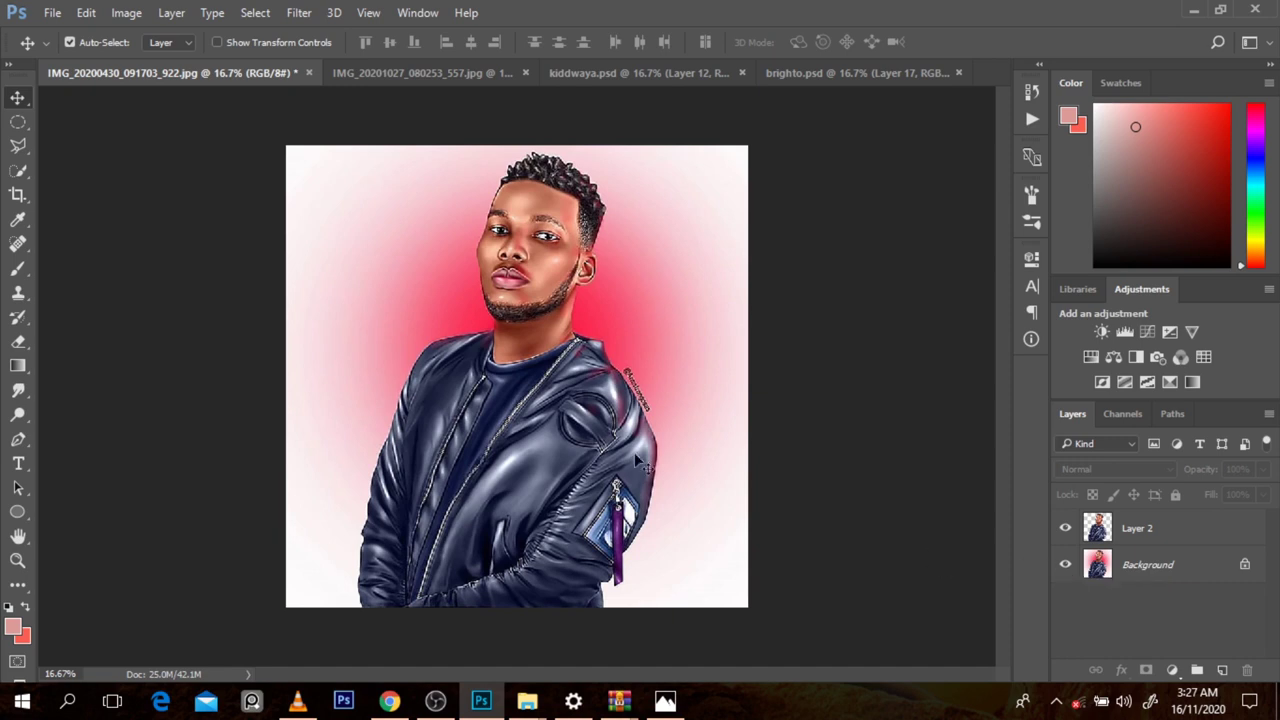
# Step: Resize the wallpaper folder window, clear its selected thumbnail and return to Photoshop
pyautogui.moveTo(527, 700)
pyautogui.click(429, 627)
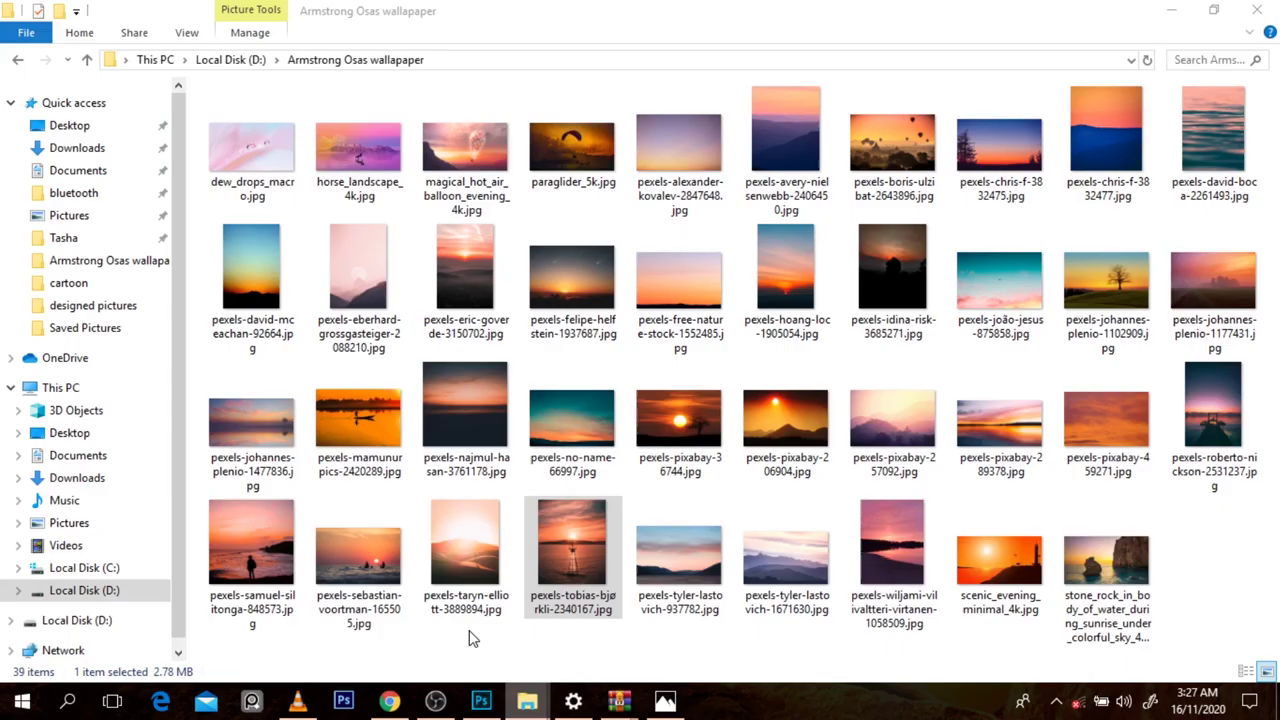
pyautogui.doubleClick(318, 14)
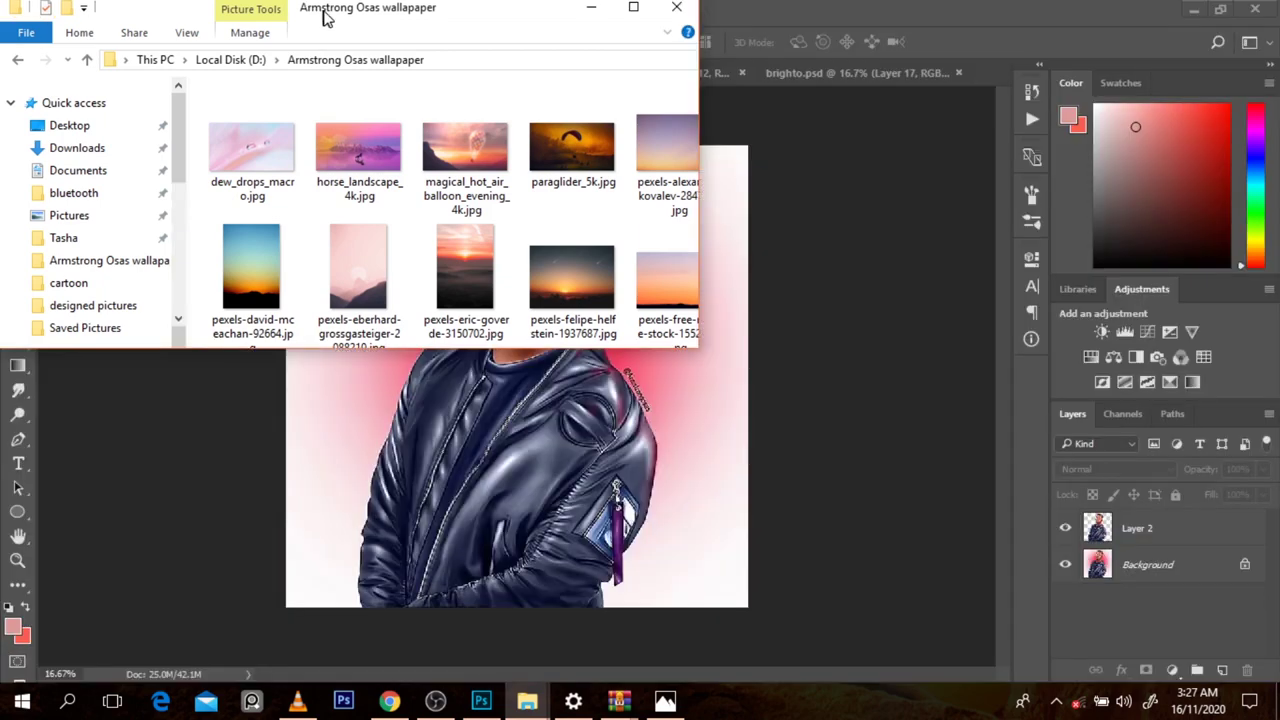
pyautogui.click(657, 15)
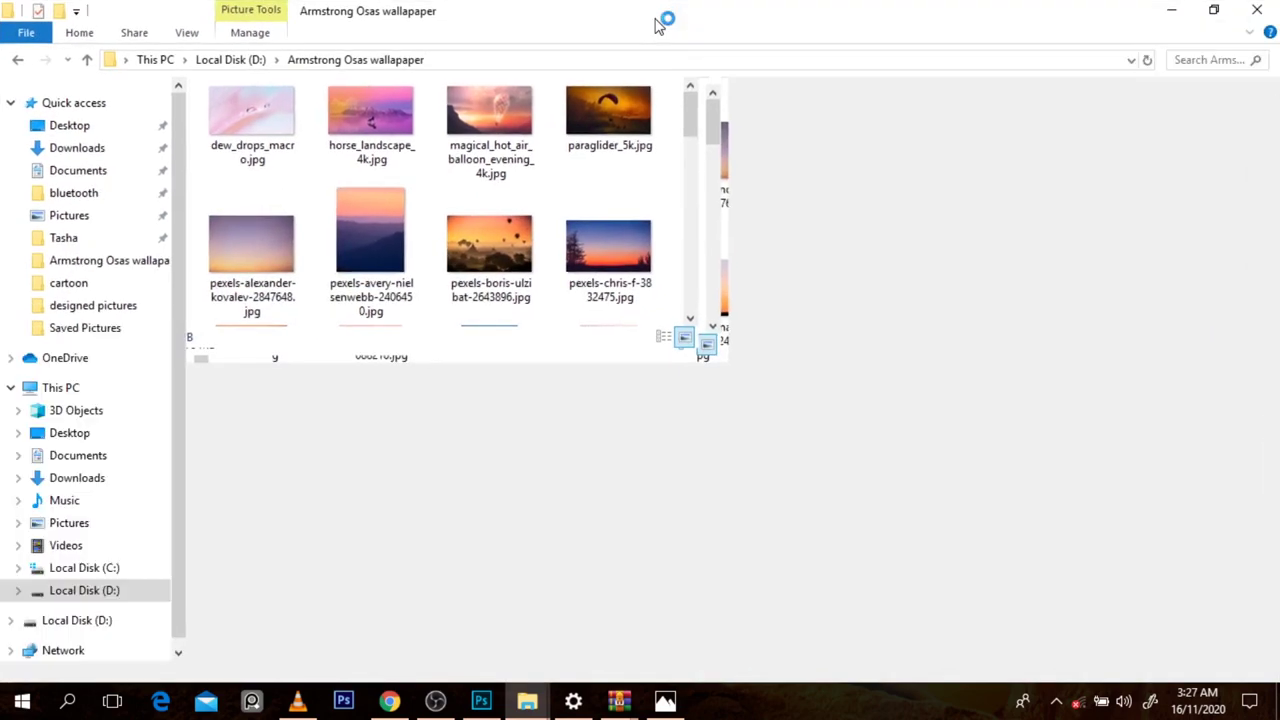
pyautogui.click(1250, 628)
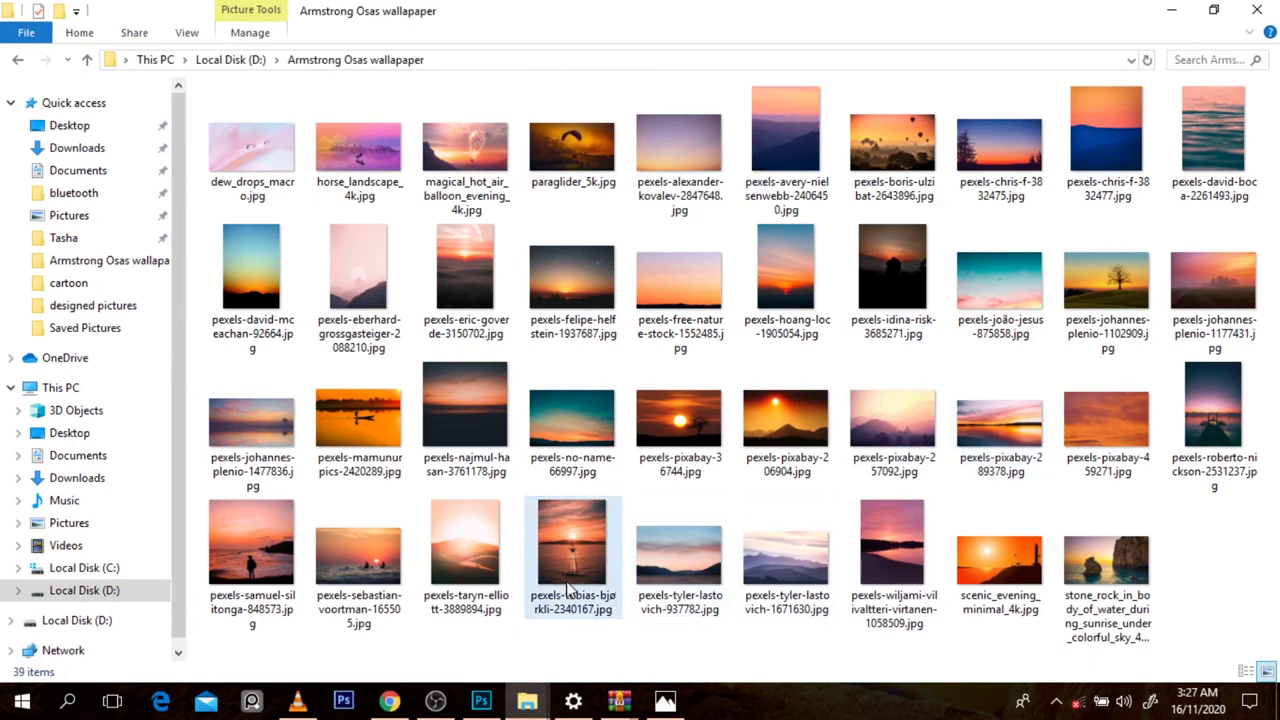
pyautogui.click(481, 700)
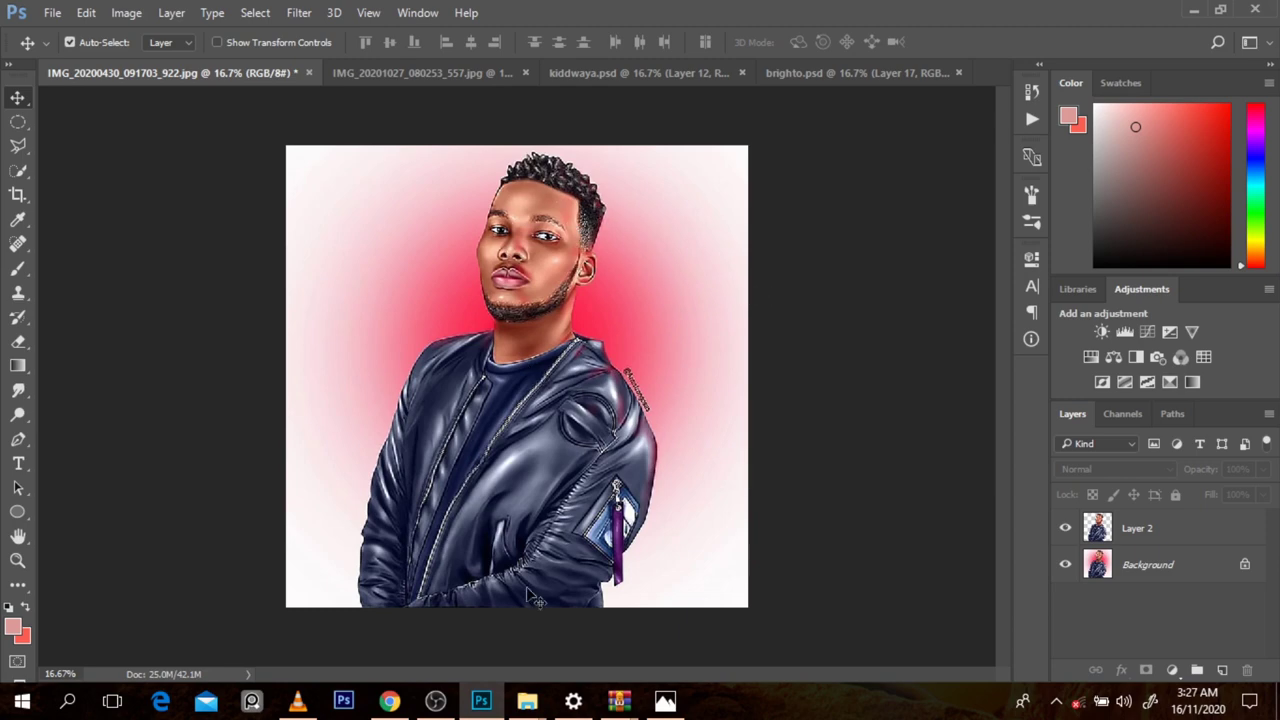
# Step: Open pexels-johannes-plenio-1177431.jpg with Adobe Photoshop CC 2017 from the wallpaper folder
pyautogui.moveTo(527, 700)
pyautogui.click(474, 641)
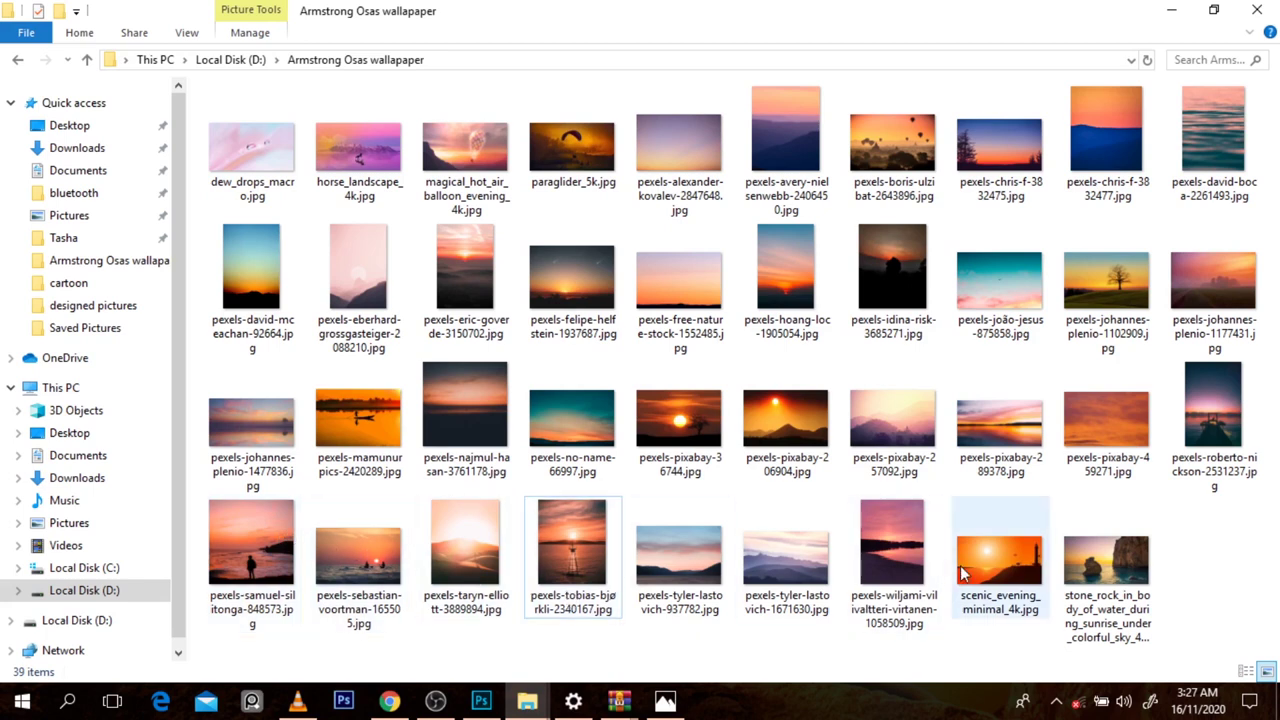
pyautogui.click(1217, 276)
pyautogui.rightClick(1215, 270)
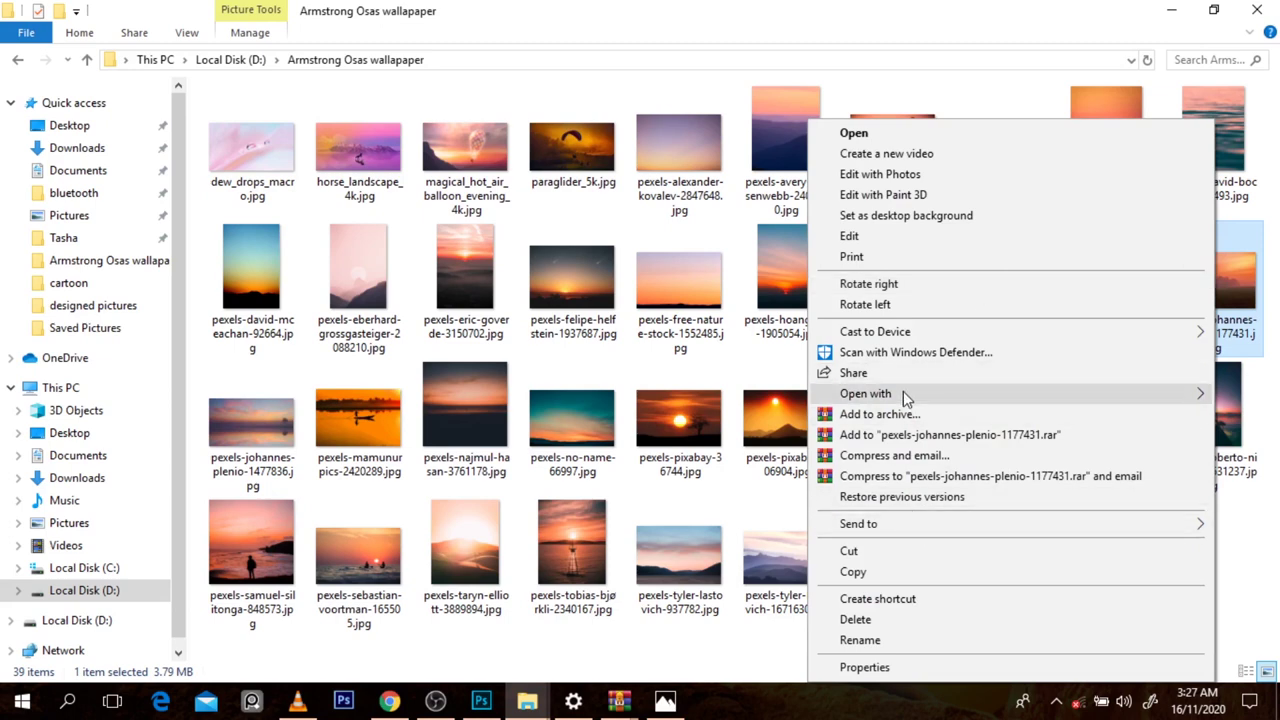
pyautogui.moveTo(900, 392)
pyautogui.click(786, 398)
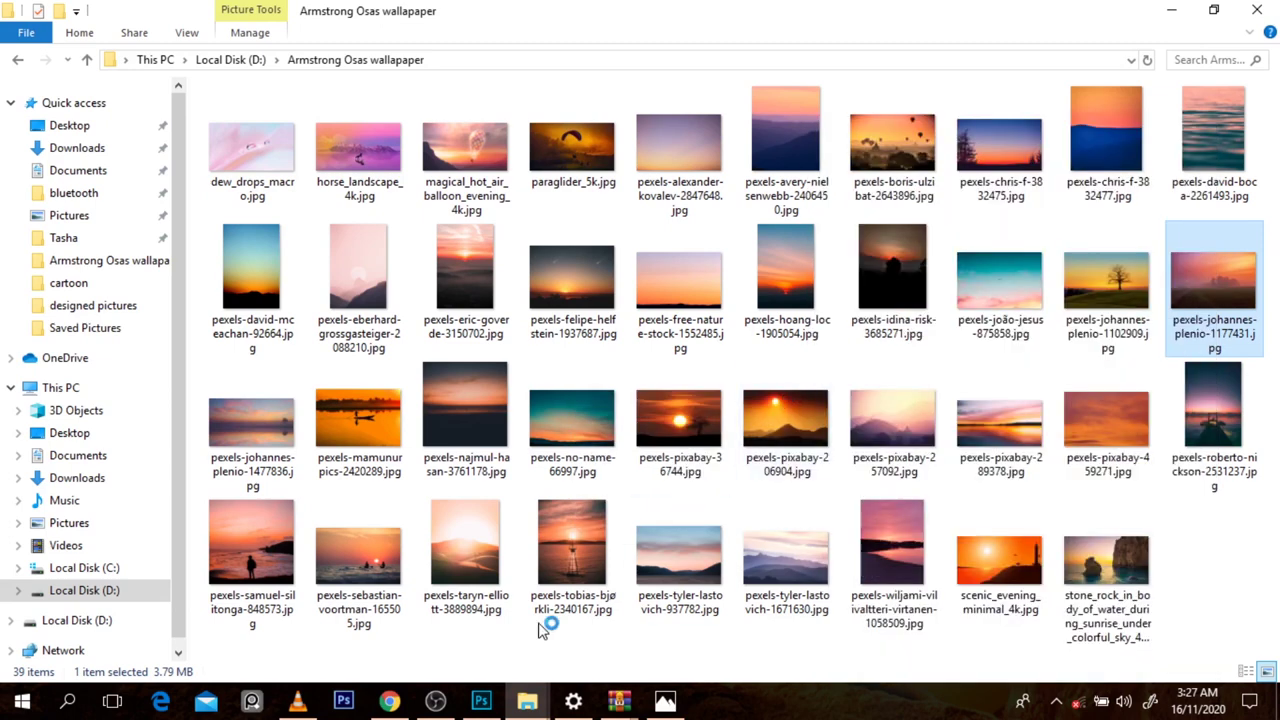
pyautogui.click(484, 702)
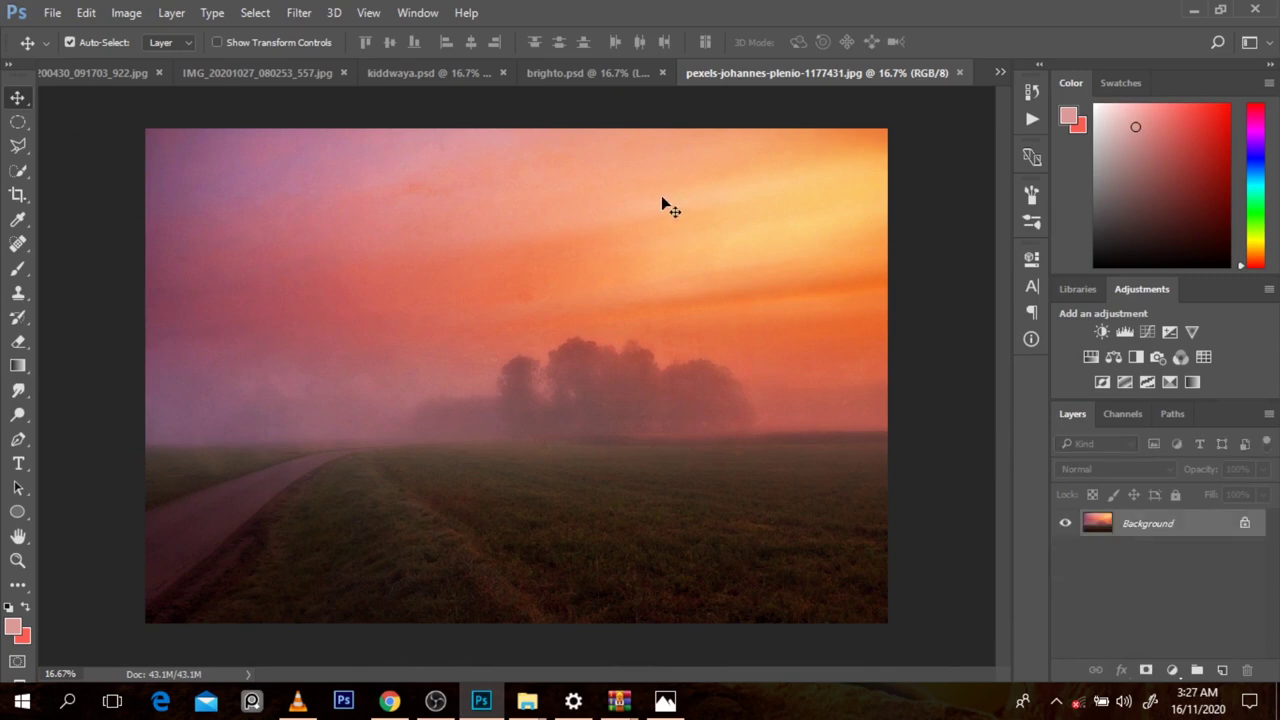
# Step: Unlock the sunset photo and drag it into the portrait document as Layer 3 filling the canvas
pyautogui.moveTo(614, 285); pyautogui.dragTo(315, 158)
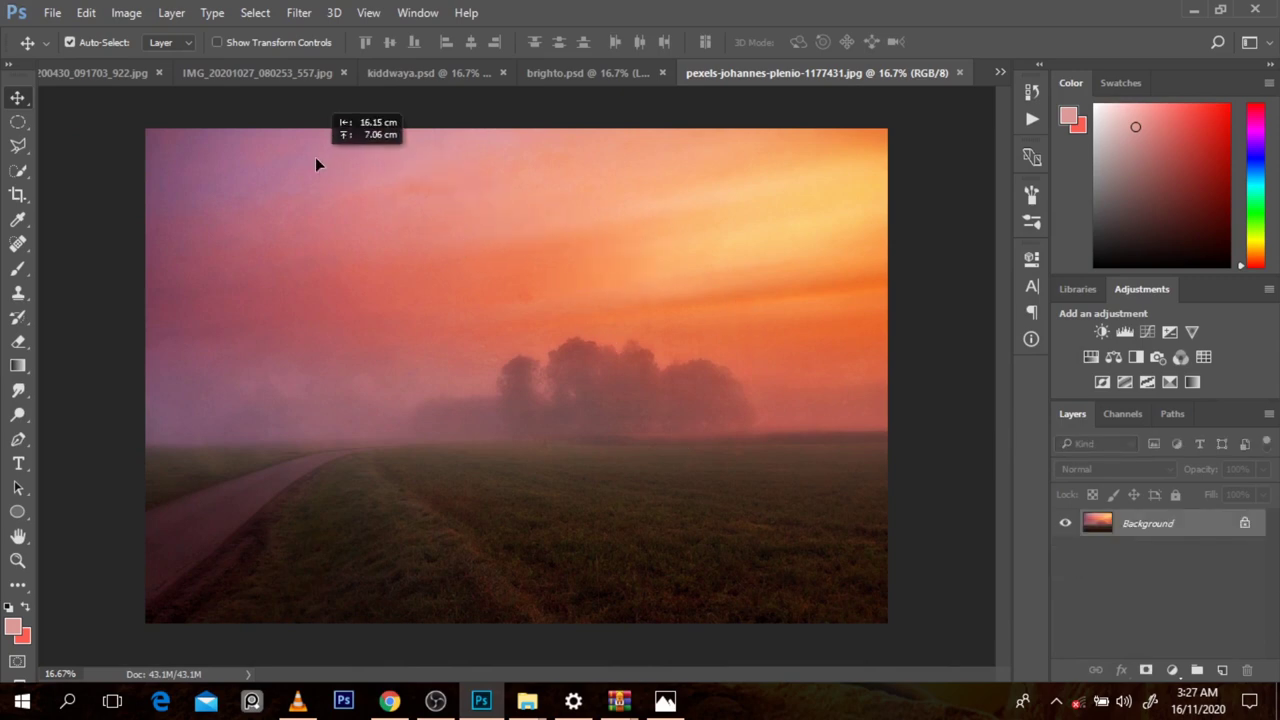
pyautogui.press('Return')
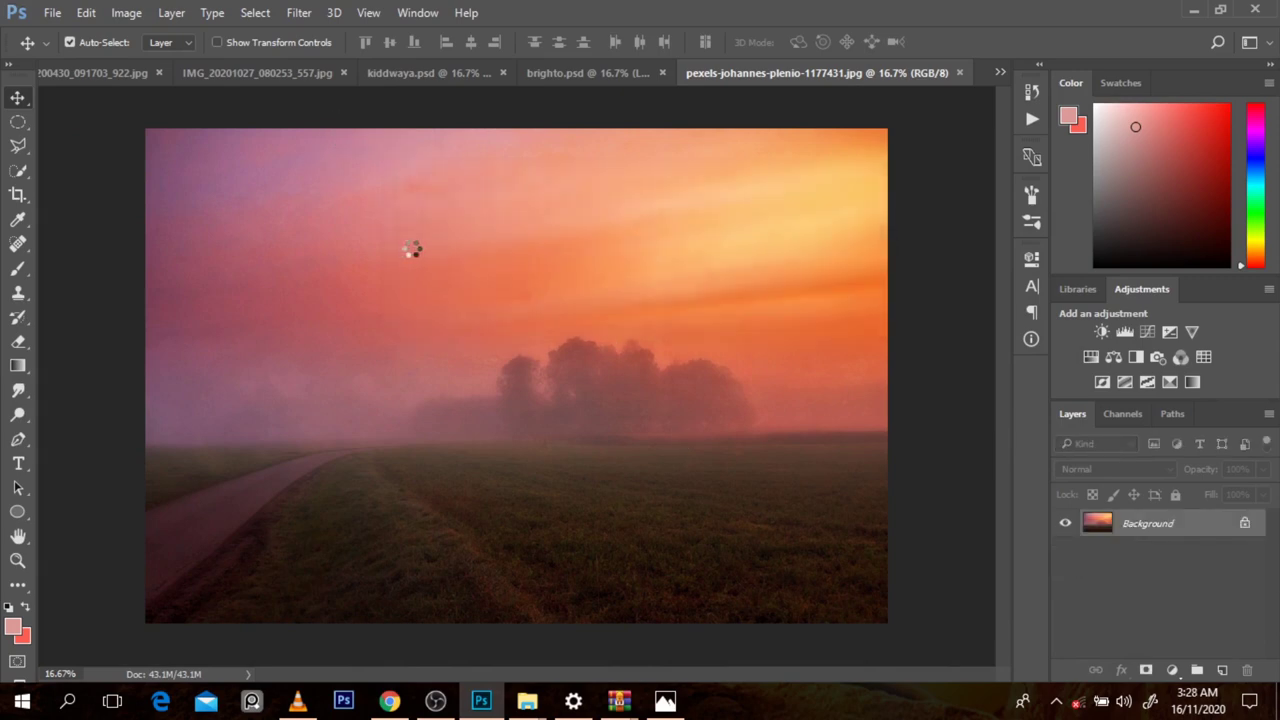
pyautogui.moveTo(400, 249)
pyautogui.mouseDown()
pyautogui.moveTo(151, 152)
pyautogui.moveTo(86, 84)
pyautogui.moveTo(266, 166)
pyautogui.moveTo(400, 252)
pyautogui.mouseUp()
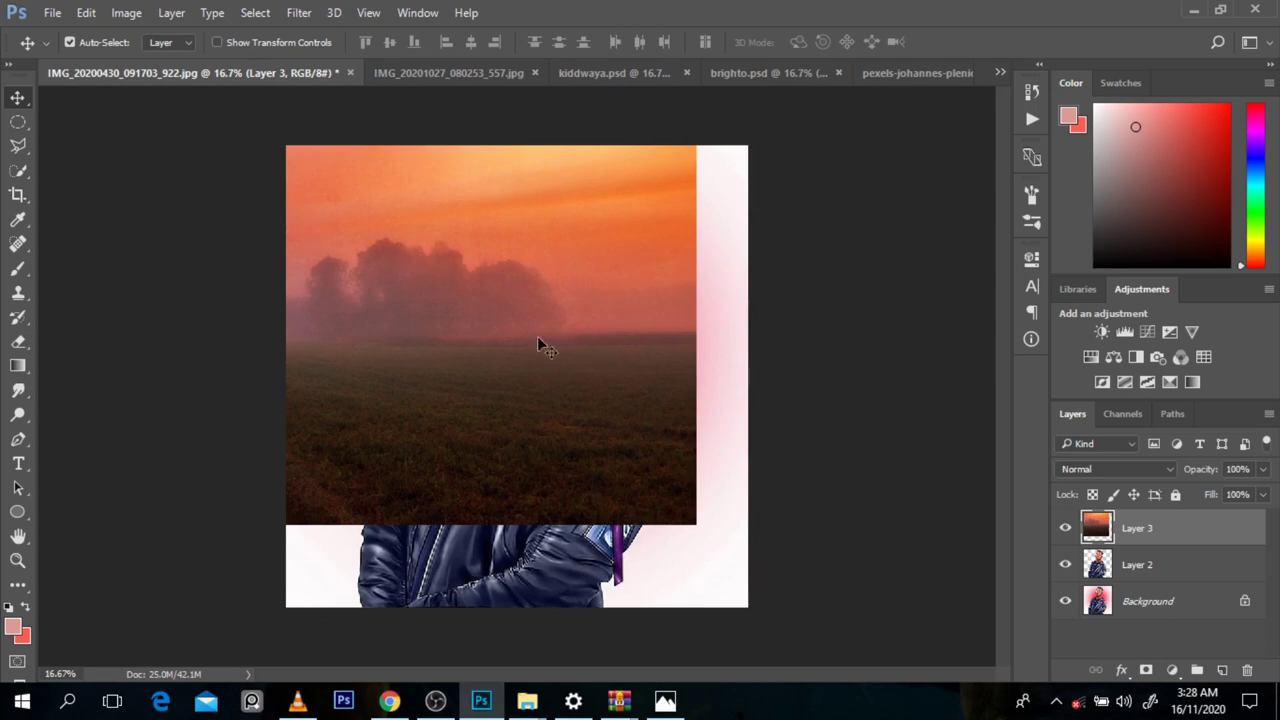
pyautogui.moveTo(538, 342); pyautogui.dragTo(584, 412)
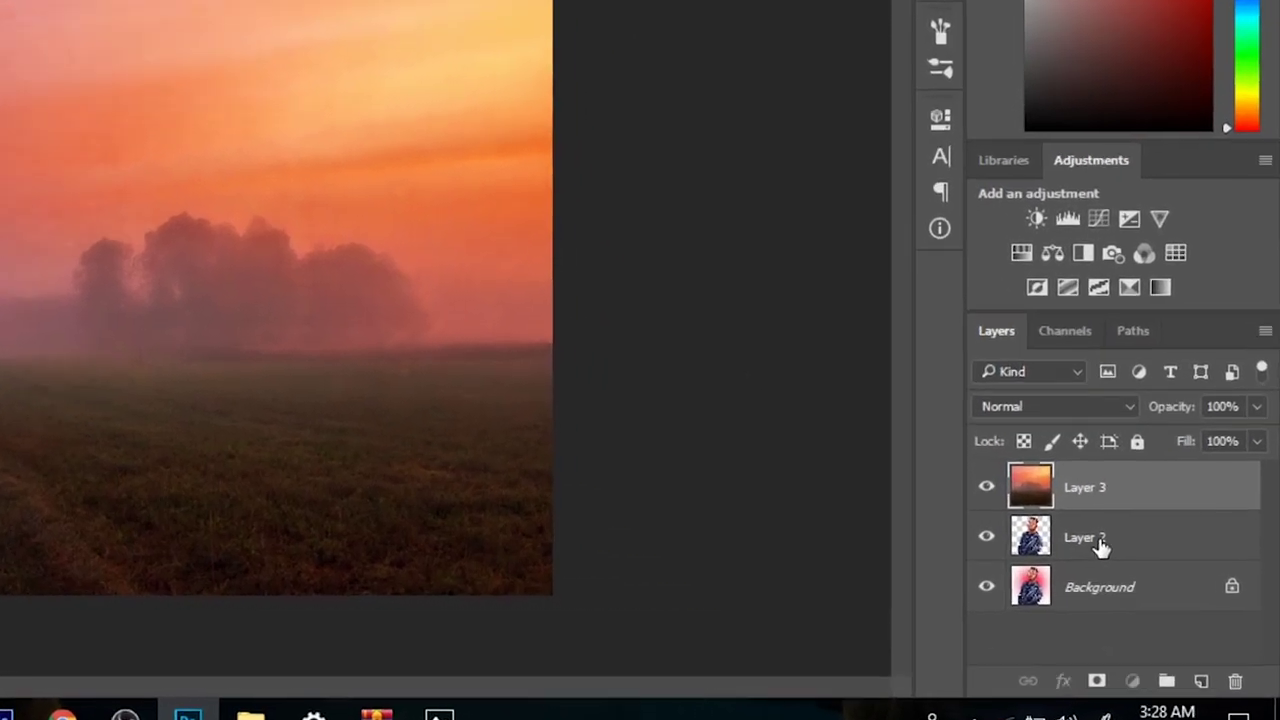
# Step: Rename the portrait layer Layer 2 to 'cut out layer'
pyautogui.click(1150, 569)
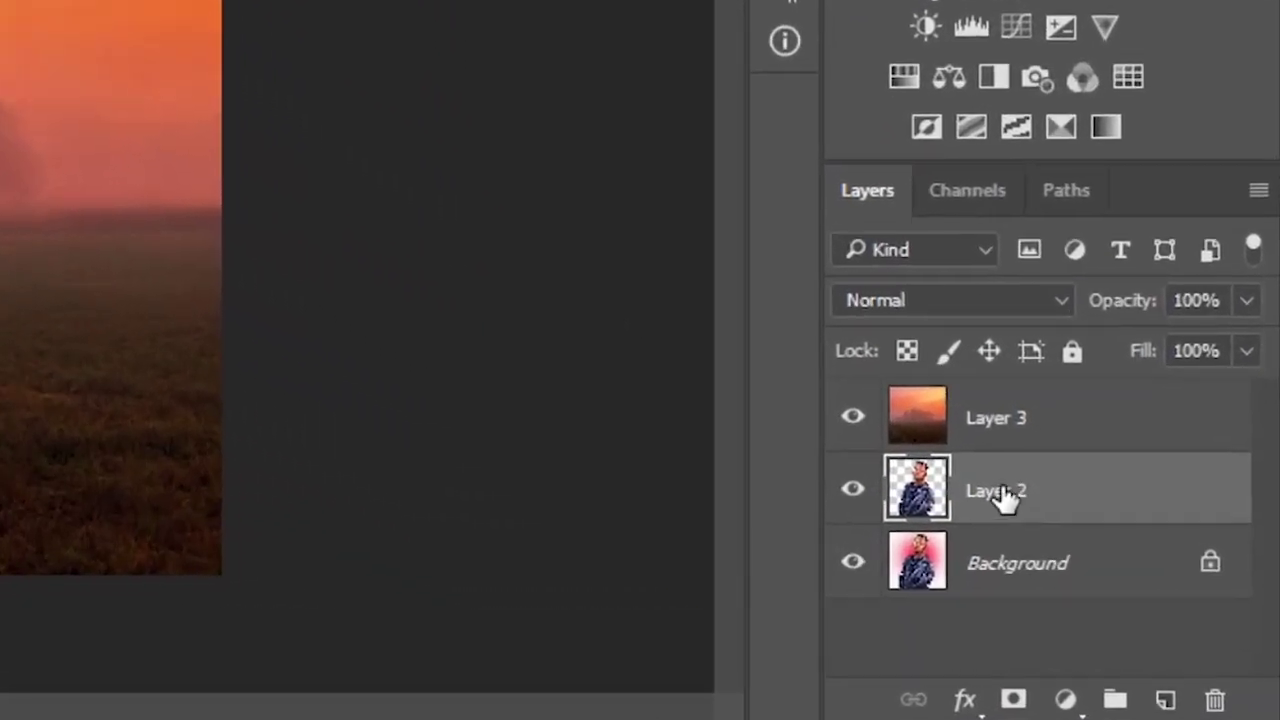
pyautogui.doubleClick(1000, 491)
pyautogui.write('mai')
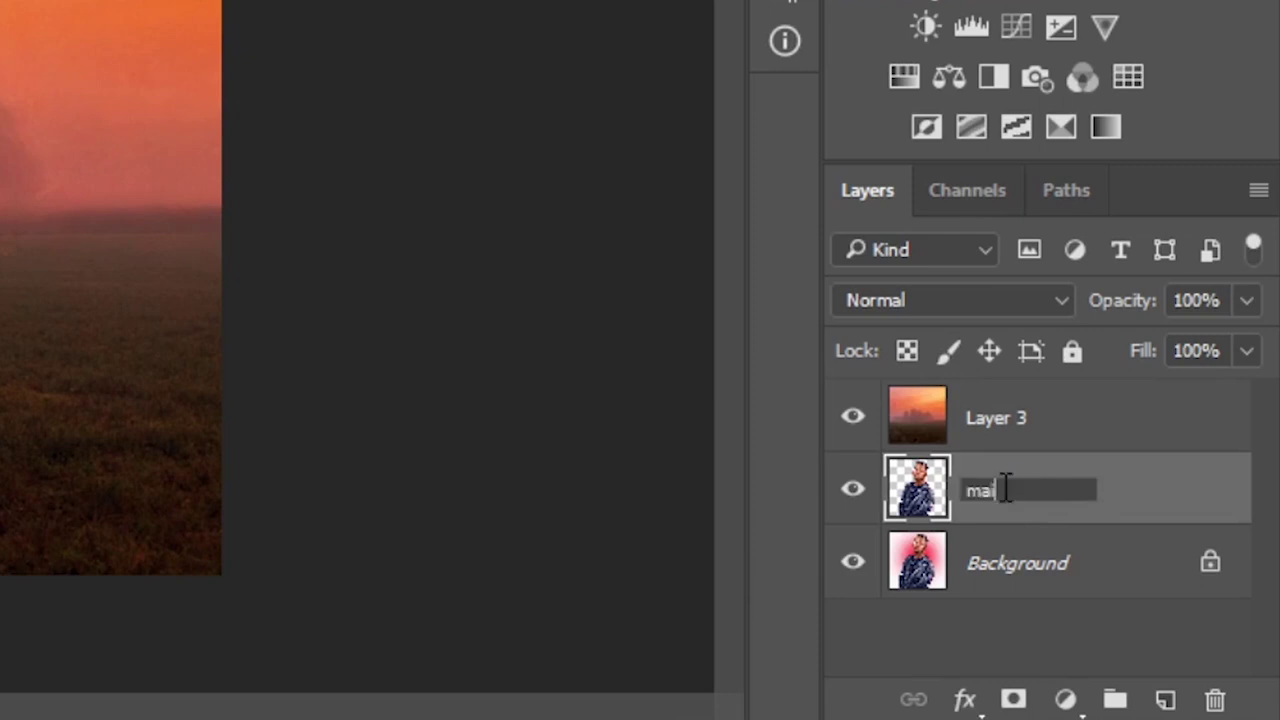
pyautogui.write('n la')
pyautogui.press('BackSpace')
pyautogui.press('BackSpace')
pyautogui.press('BackSpace')
pyautogui.press('BackSpace')
pyautogui.press('BackSpace')
pyautogui.press('BackSpace')
pyautogui.press('BackSpace')
pyautogui.write('cut cut layer')
pyautogui.press('Return')
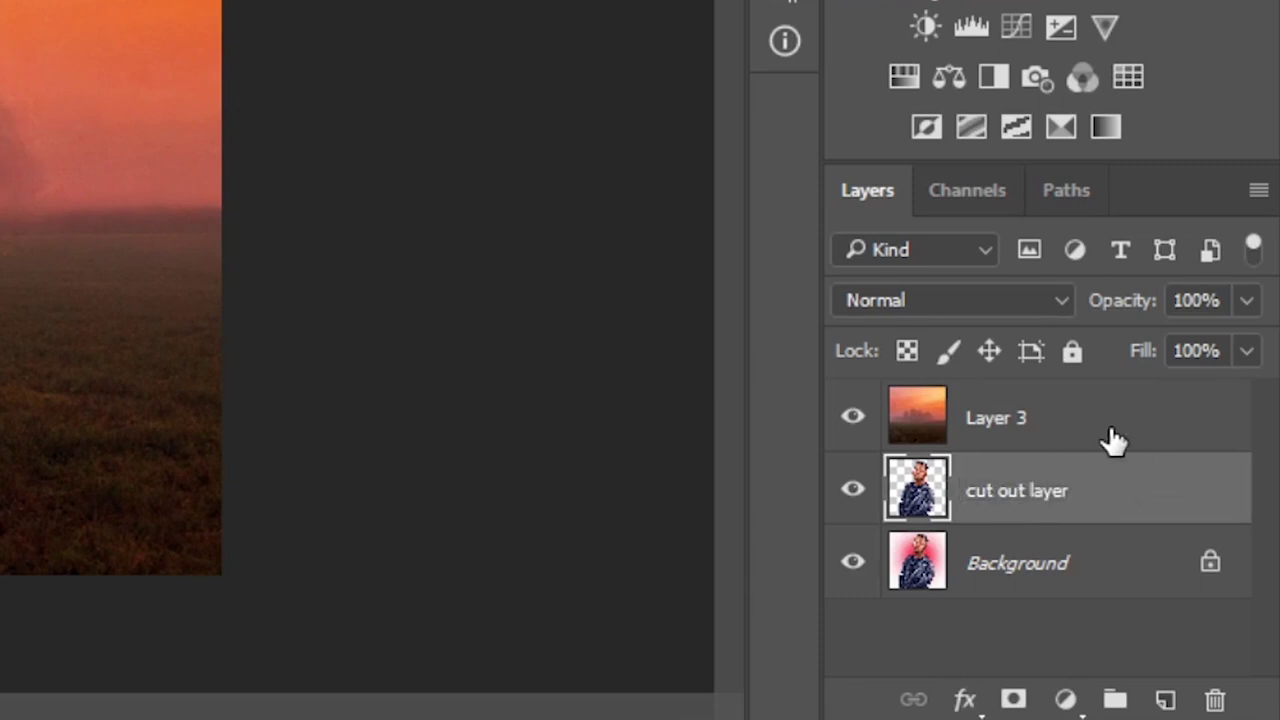
pyautogui.click(1109, 437)
# Step: Move the sunset Layer 3 beneath 'cut out layer' in the layer stack
pyautogui.moveTo(1097, 423); pyautogui.dragTo(1100, 510)
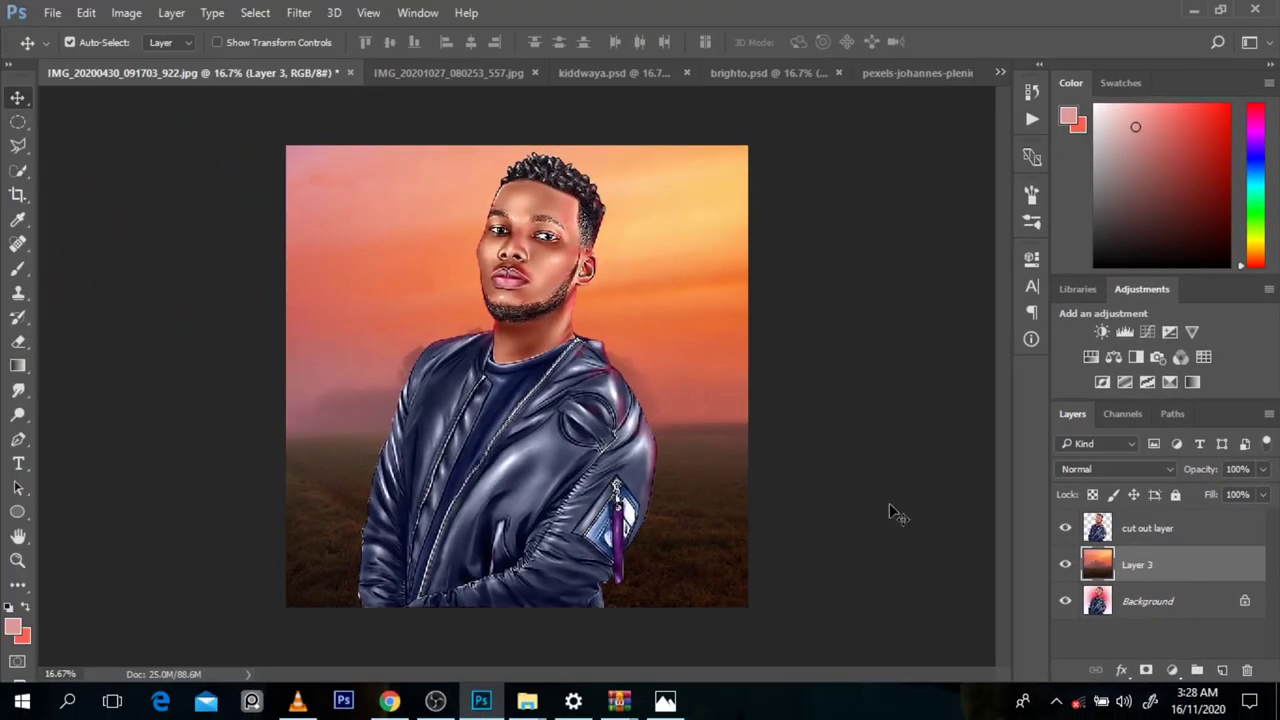
pyautogui.click(1066, 566)
pyautogui.click(1066, 566)
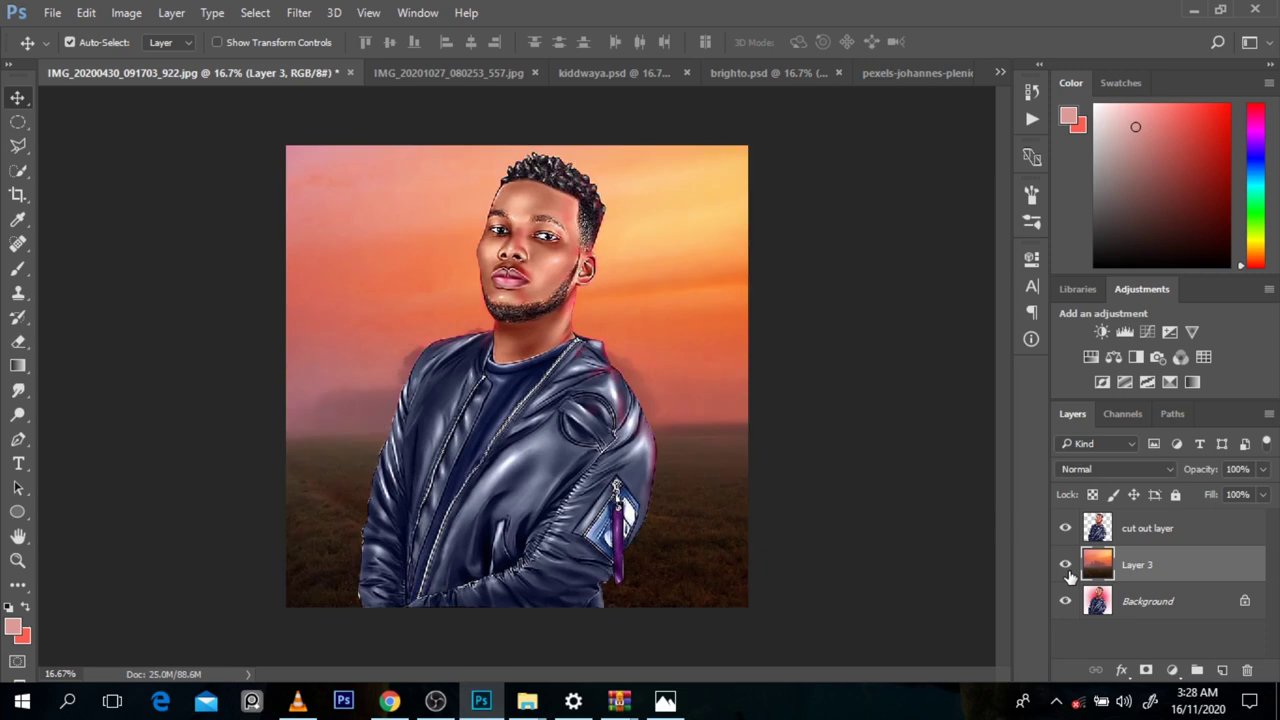
pyautogui.keyDown('alt'); pyautogui.click(637, 360); pyautogui.keyUp('alt')
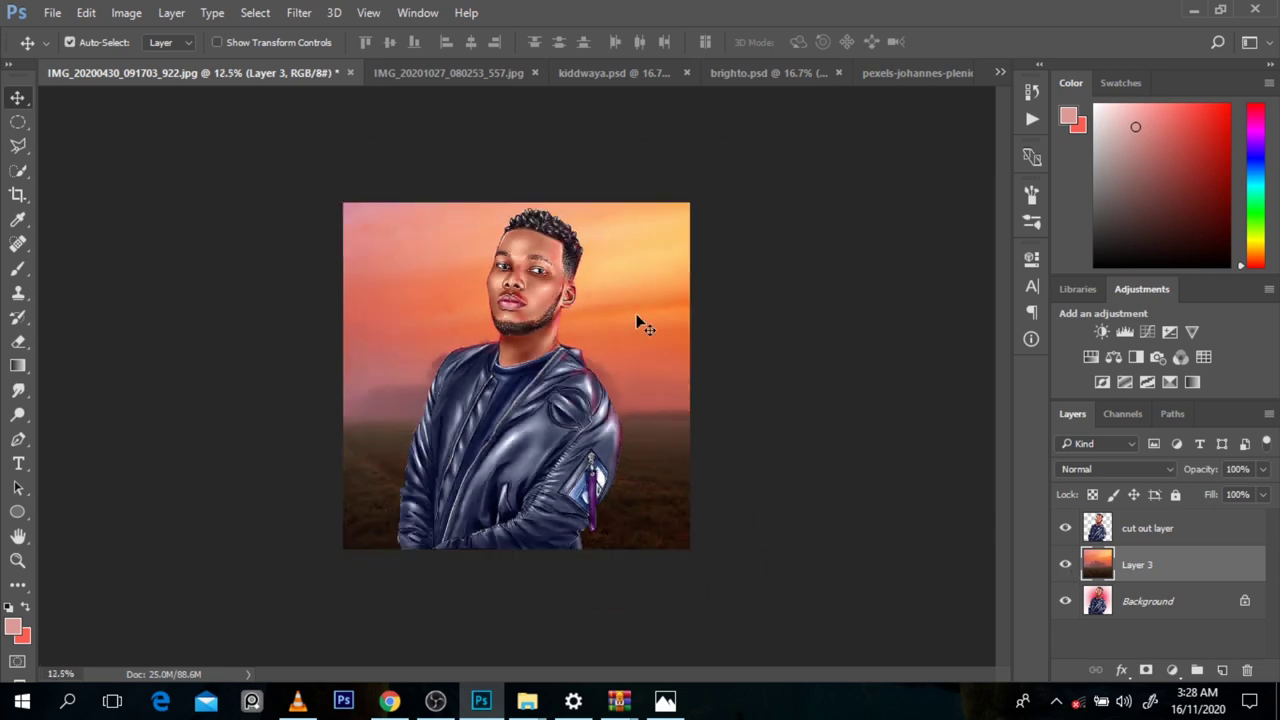
# Step: Enlarge the sunset layer to 151.96% and shift it to fill the canvas
pyautogui.hotkey('ctrl', 't')
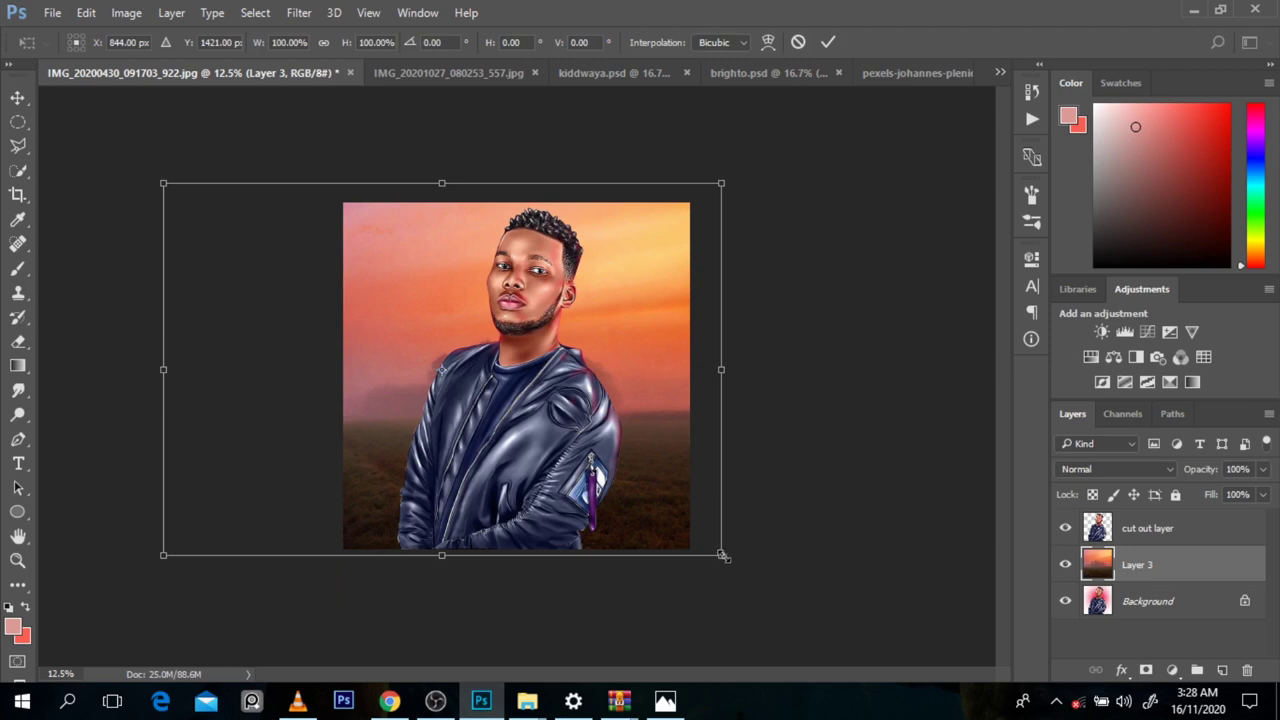
pyautogui.moveTo(722, 556); pyautogui.dragTo(866, 651)
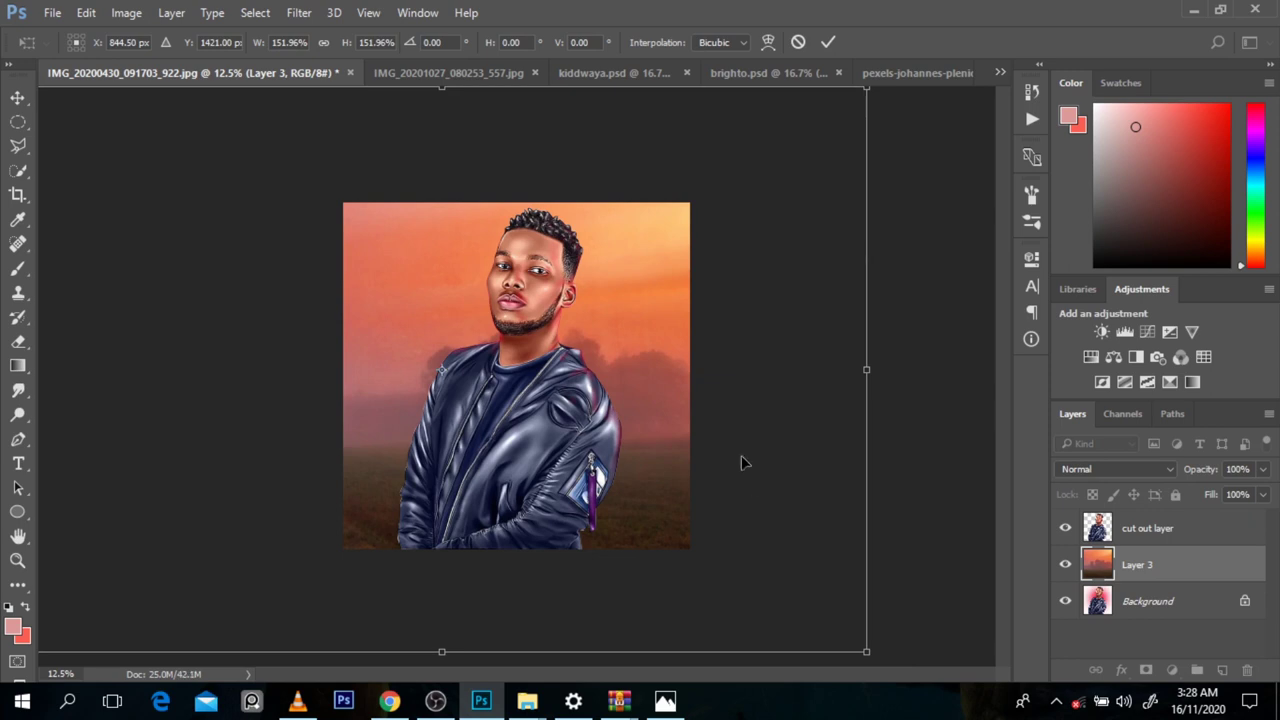
pyautogui.moveTo(741, 462); pyautogui.dragTo(632, 528)
pyautogui.press('Return')
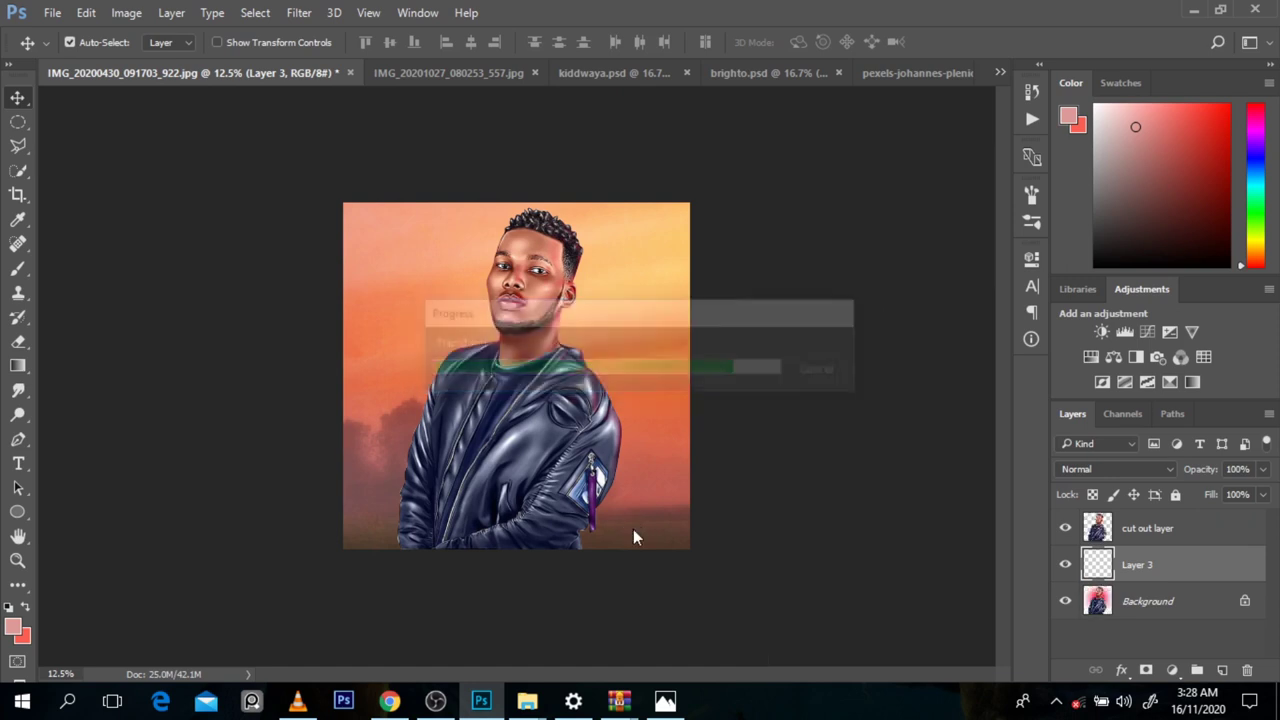
pyautogui.click(1065, 565)
pyautogui.click(1065, 565)
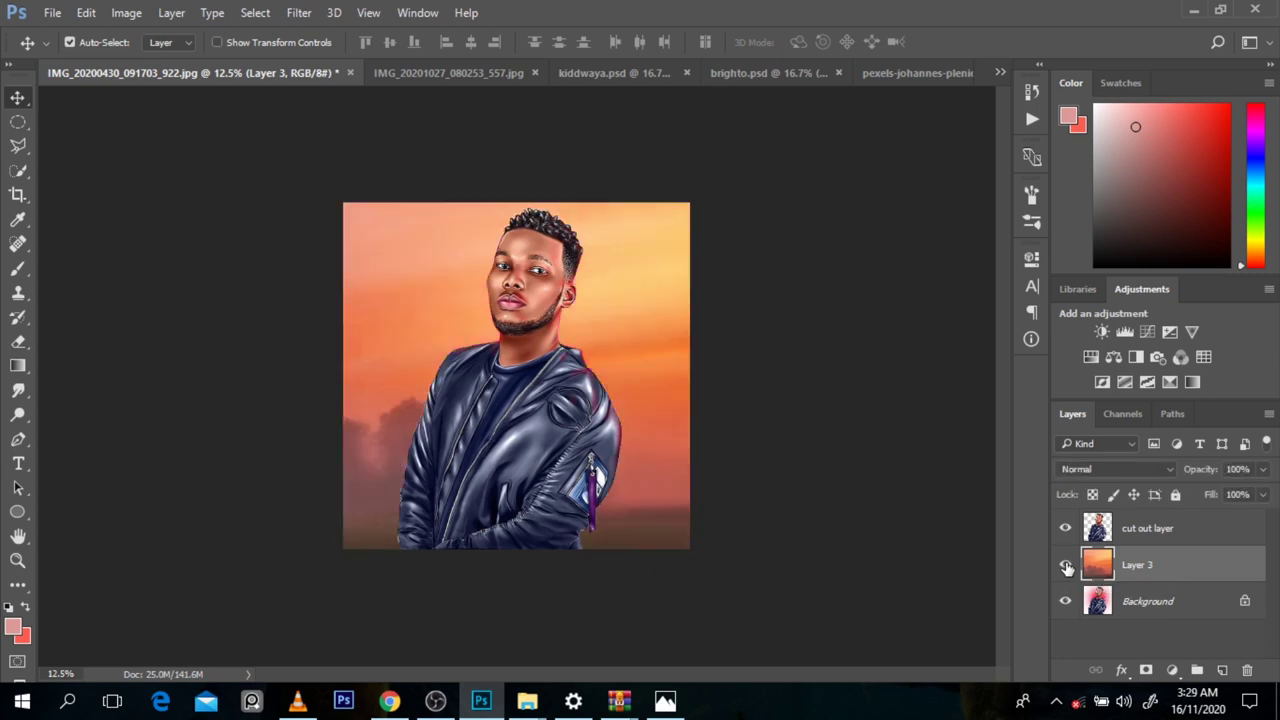
pyautogui.click(1065, 565)
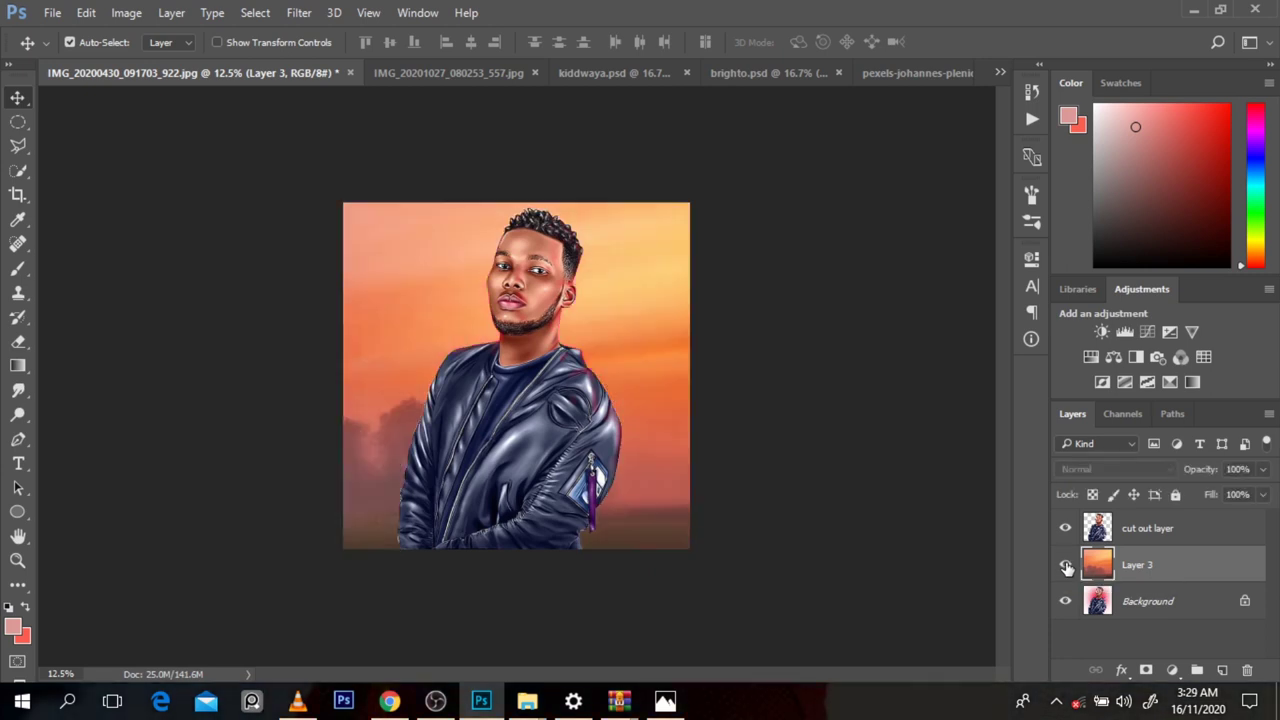
pyautogui.click(1065, 566)
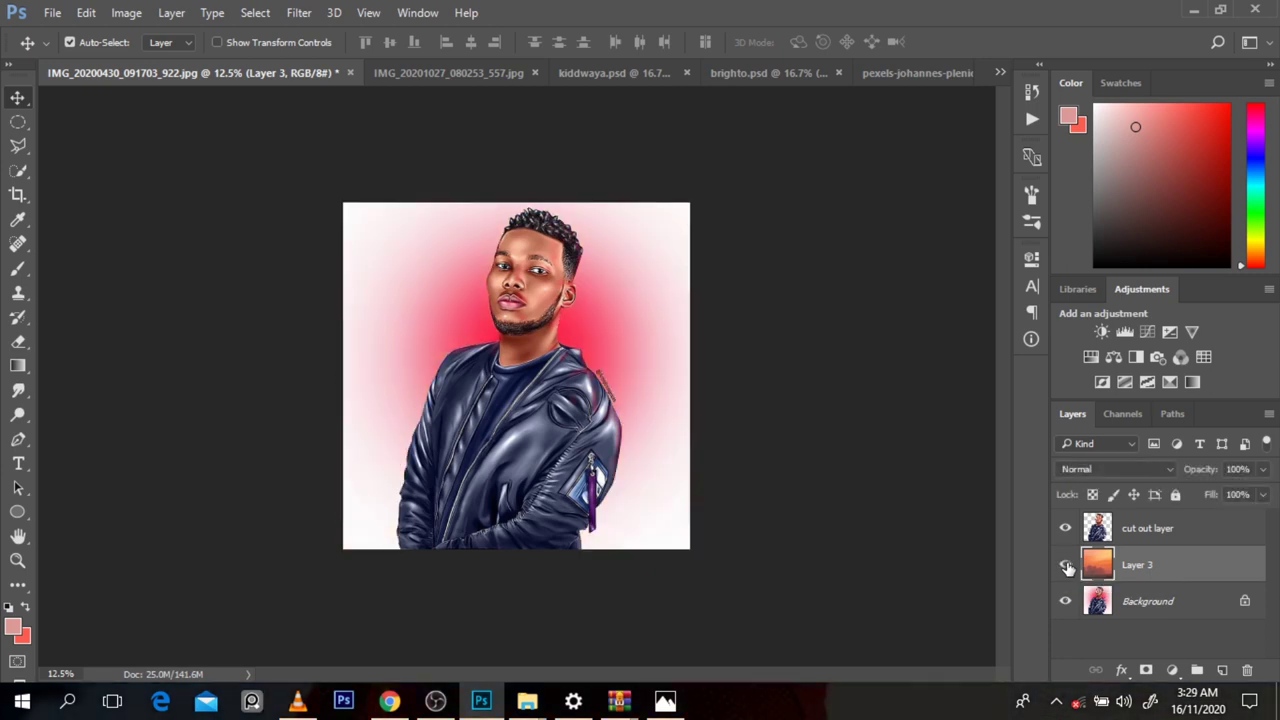
pyautogui.press('ctrl')
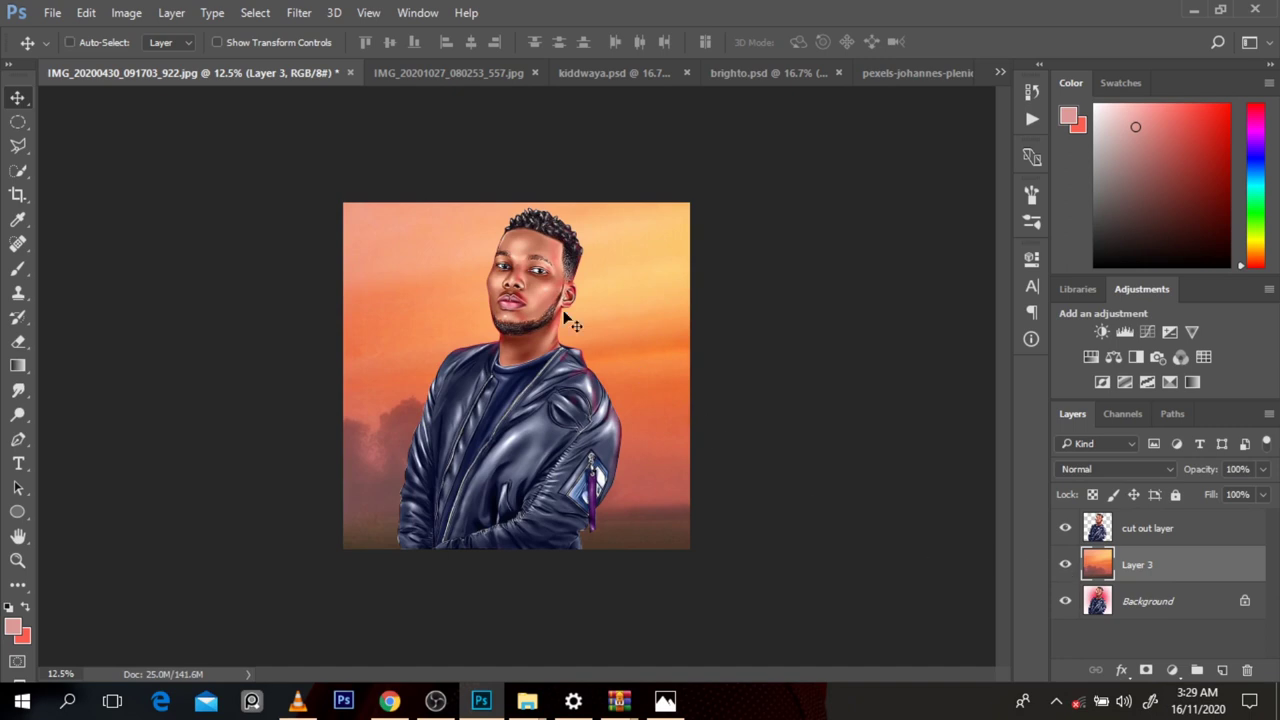
pyautogui.keyDown('ctrl'); pyautogui.click(566, 326); pyautogui.keyUp('ctrl')
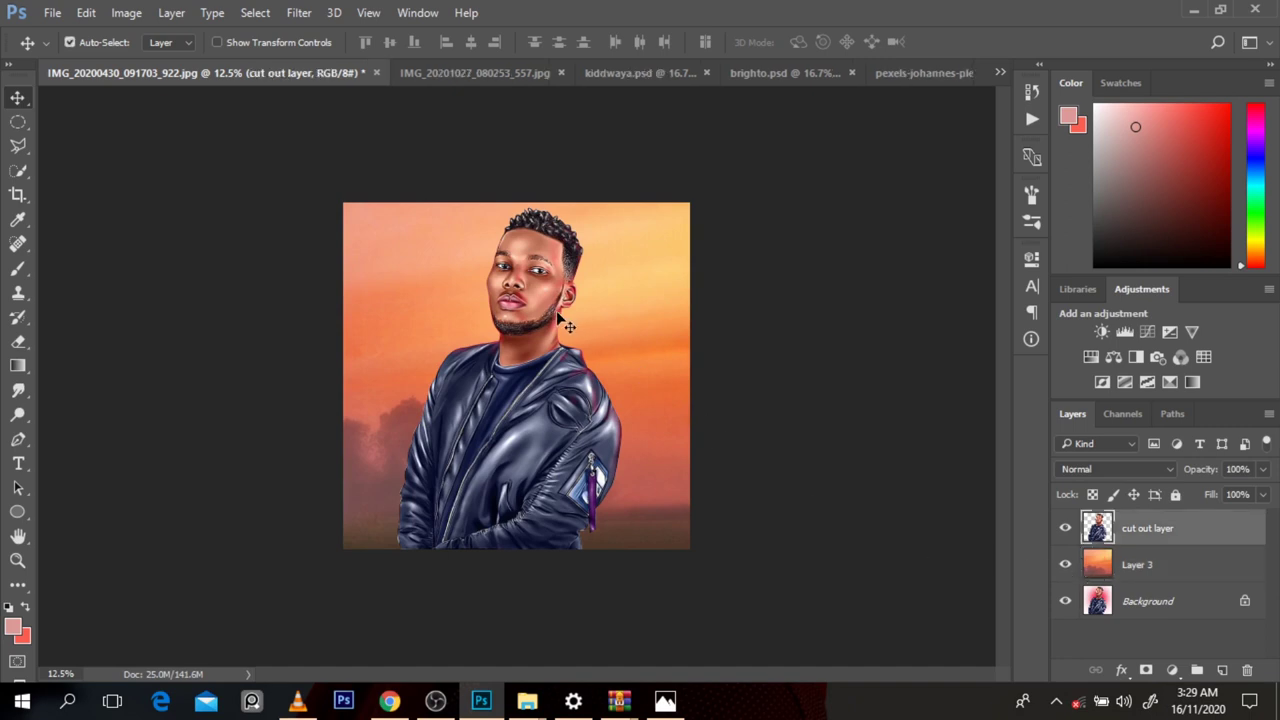
pyautogui.click(1160, 568)
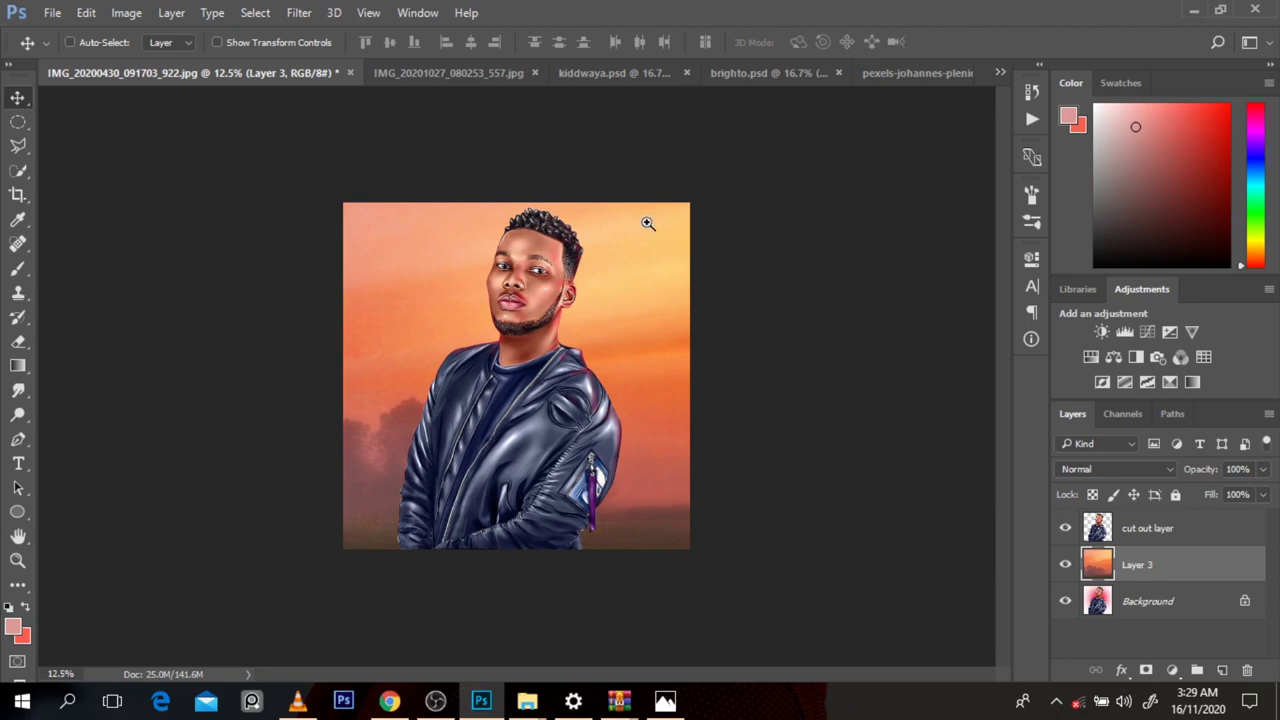
pyautogui.click(352, 209)
pyautogui.click(582, 240)
pyautogui.click(582, 240)
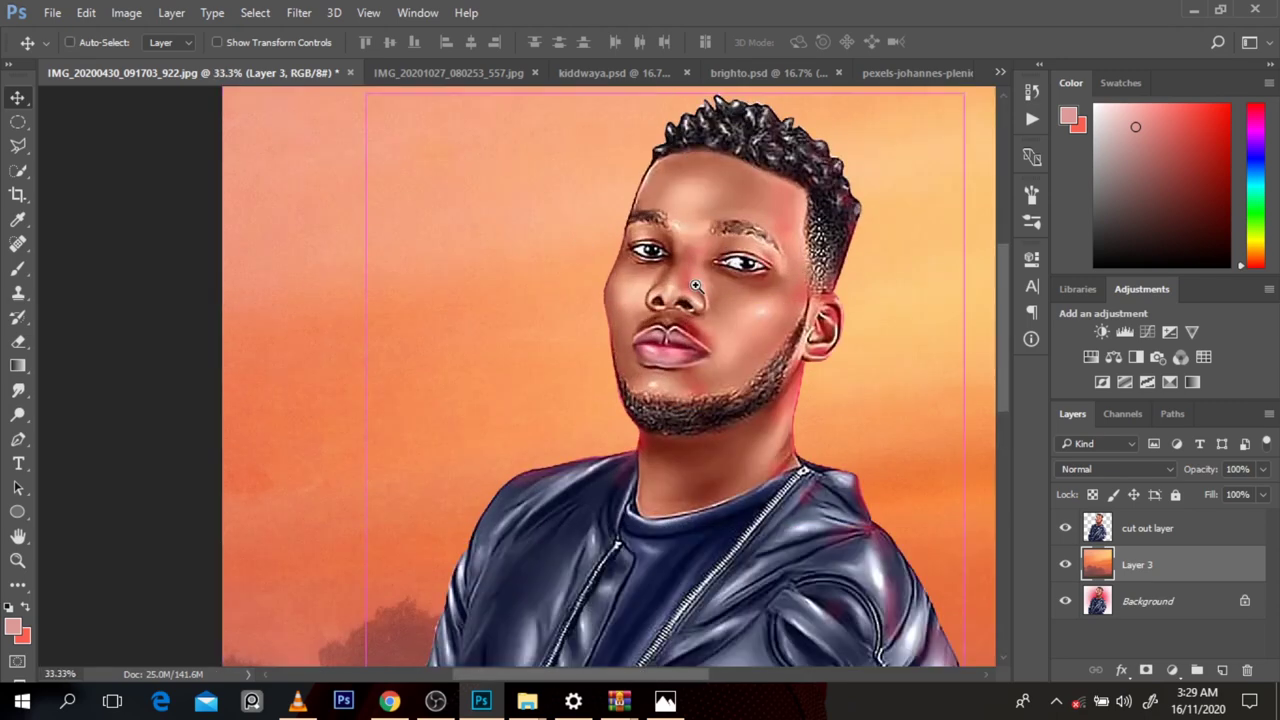
pyautogui.click(696, 287)
pyautogui.keyDown('alt'); pyautogui.click(696, 287); pyautogui.keyUp('alt')
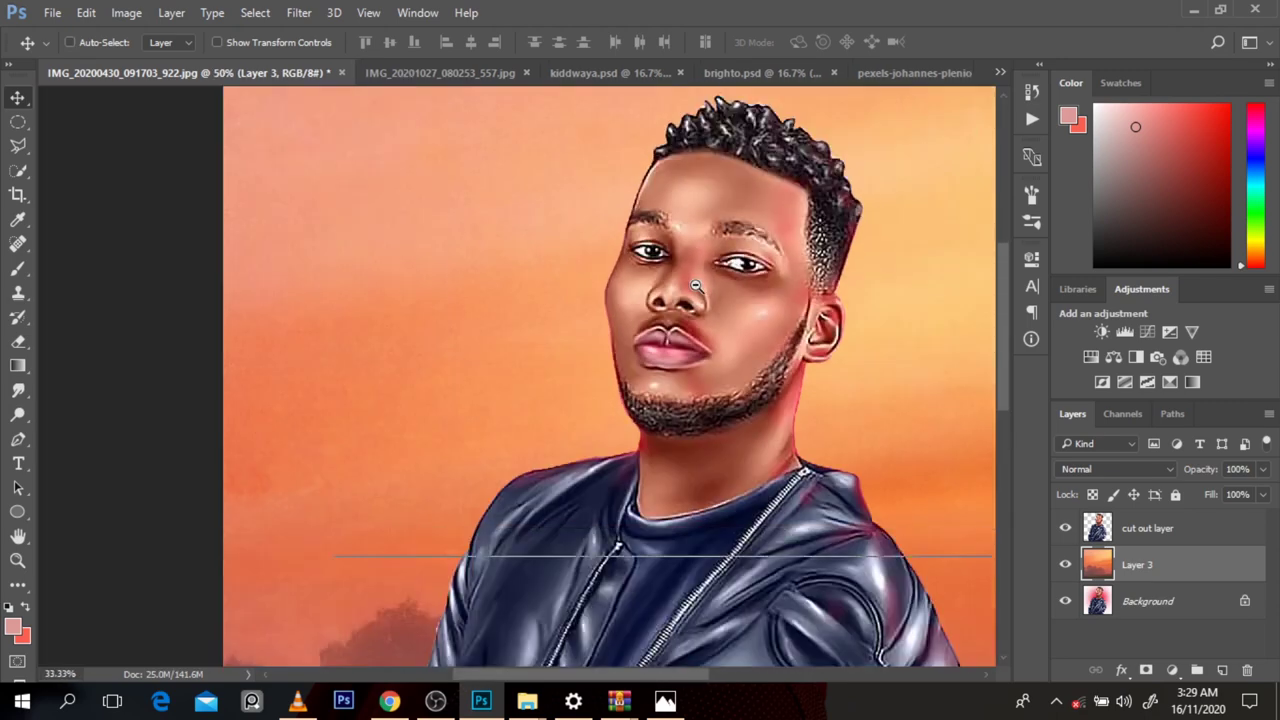
pyautogui.keyDown('alt'); pyautogui.click(696, 287); pyautogui.keyUp('alt')
pyautogui.keyDown('alt'); pyautogui.click(696, 287); pyautogui.keyUp('alt')
pyautogui.keyDown('alt'); pyautogui.click(696, 287); pyautogui.keyUp('alt')
pyautogui.keyDown('alt'); pyautogui.click(696, 287); pyautogui.keyUp('alt')
pyautogui.keyDown('alt'); pyautogui.click(696, 287); pyautogui.keyUp('alt')
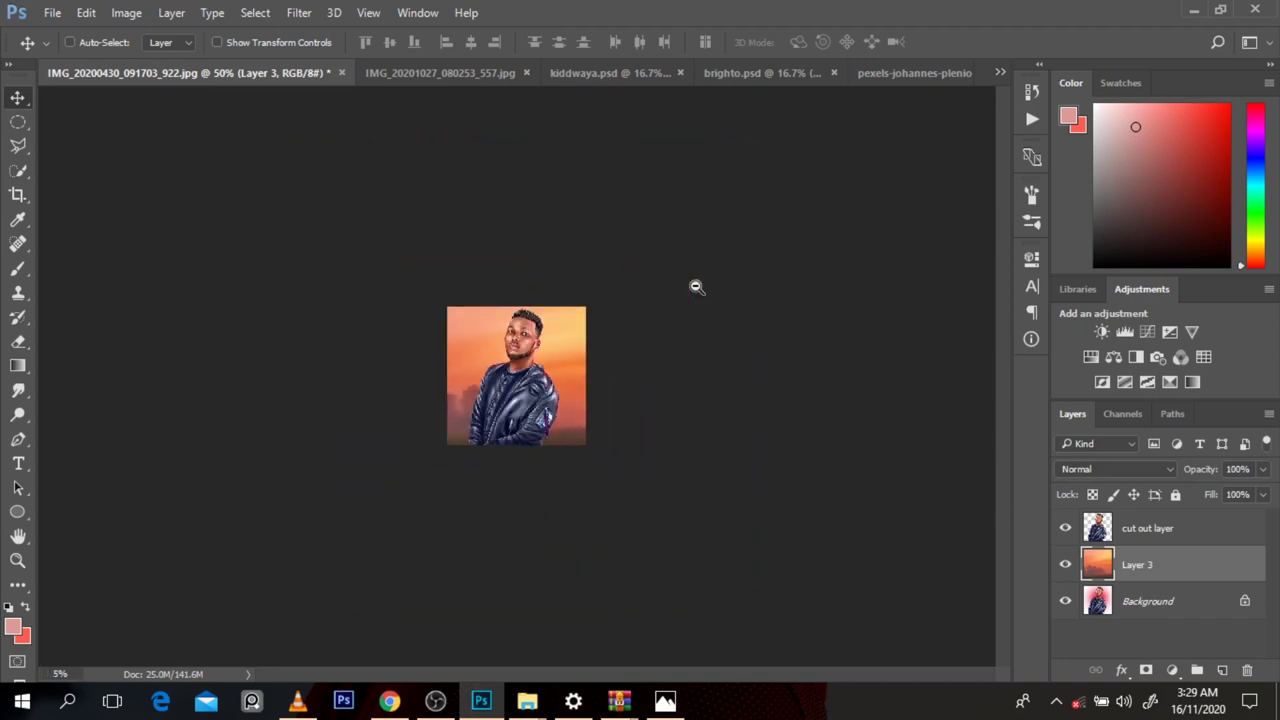
pyautogui.keyDown('alt'); pyautogui.click(696, 287); pyautogui.keyUp('alt')
pyautogui.keyDown('alt'); pyautogui.click(696, 287); pyautogui.keyUp('alt')
pyautogui.click(586, 337)
pyautogui.click(584, 340)
pyautogui.click(584, 340)
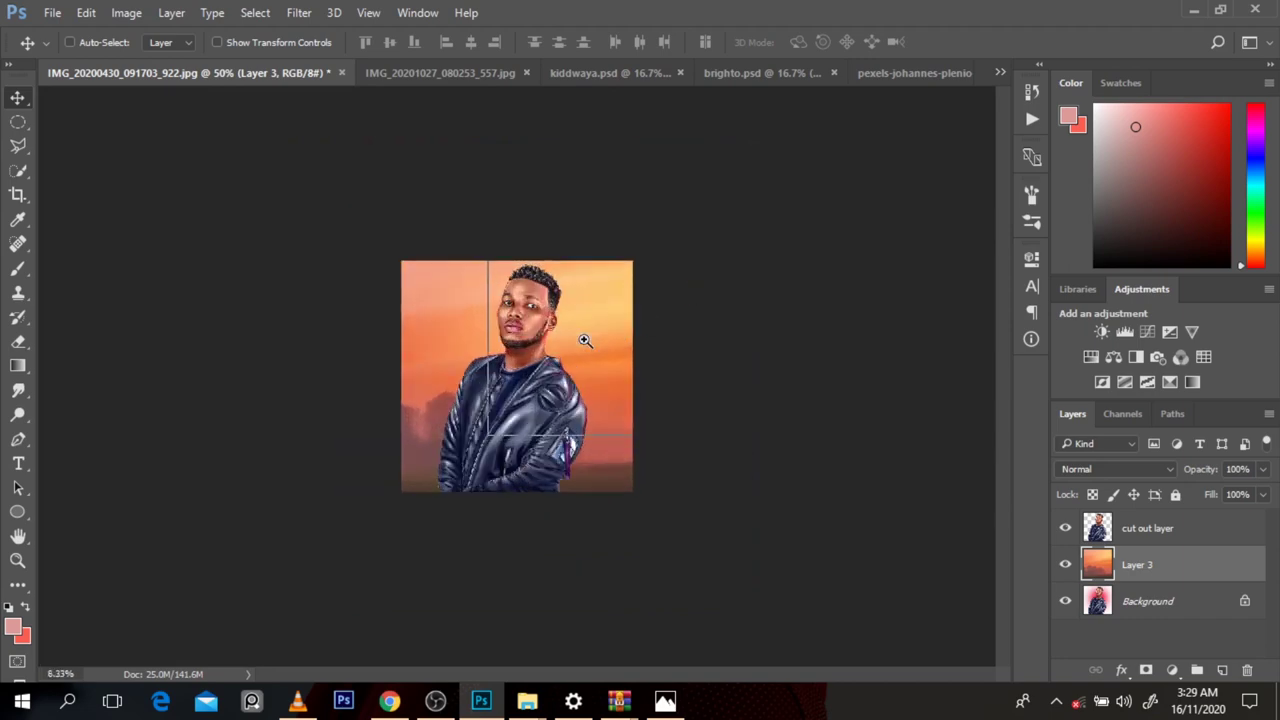
pyautogui.click(582, 340)
pyautogui.click(582, 340)
pyautogui.click(600, 338)
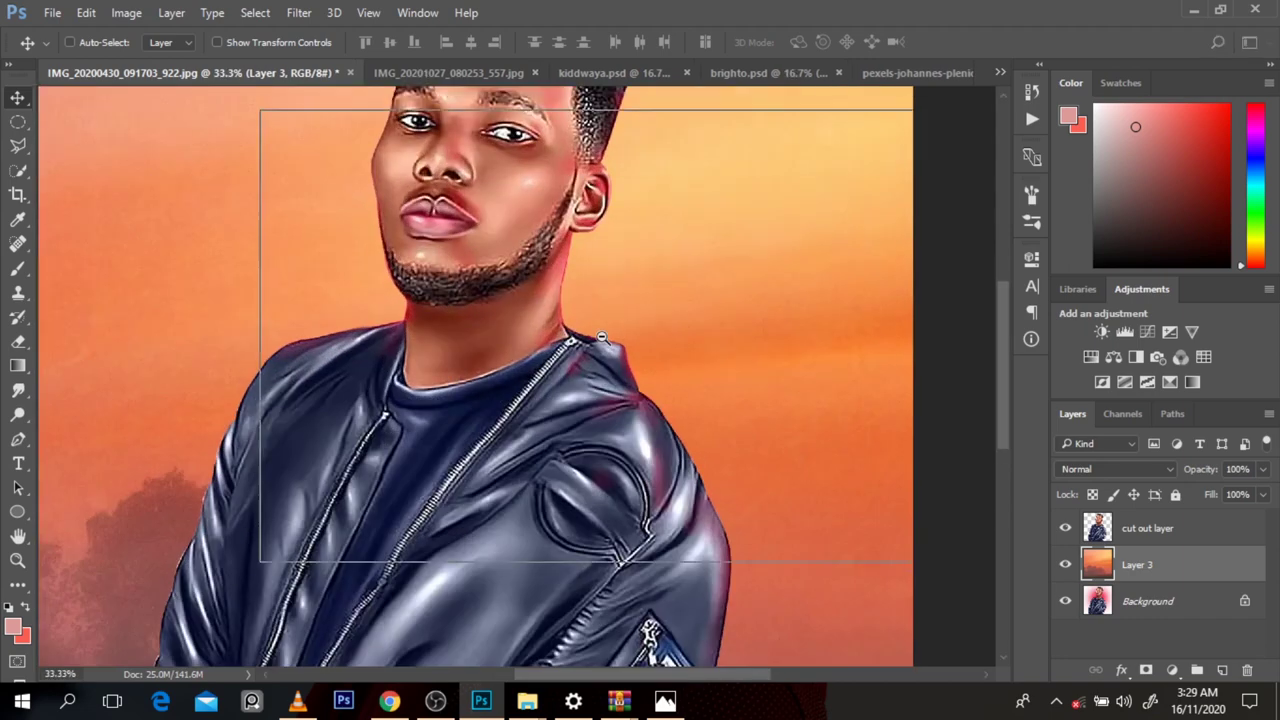
pyautogui.hotkey('ctrl', '-')
pyautogui.hotkey('ctrl', '-')
pyautogui.hotkey('ctrl', '+')
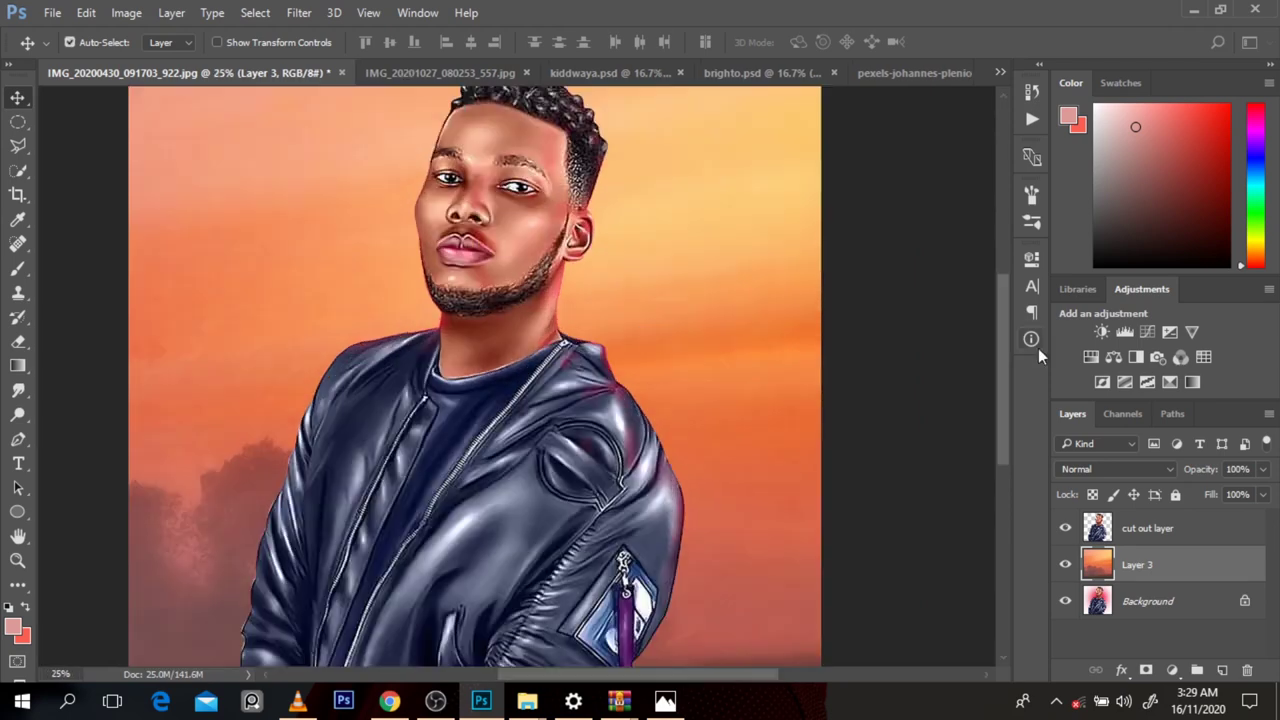
# Step: Add a Brightness/Contrast adjustment at -16 brightness over the sunset and collapse its properties
pyautogui.click(1100, 330)
pyautogui.moveTo(884, 357); pyautogui.dragTo(875, 358)
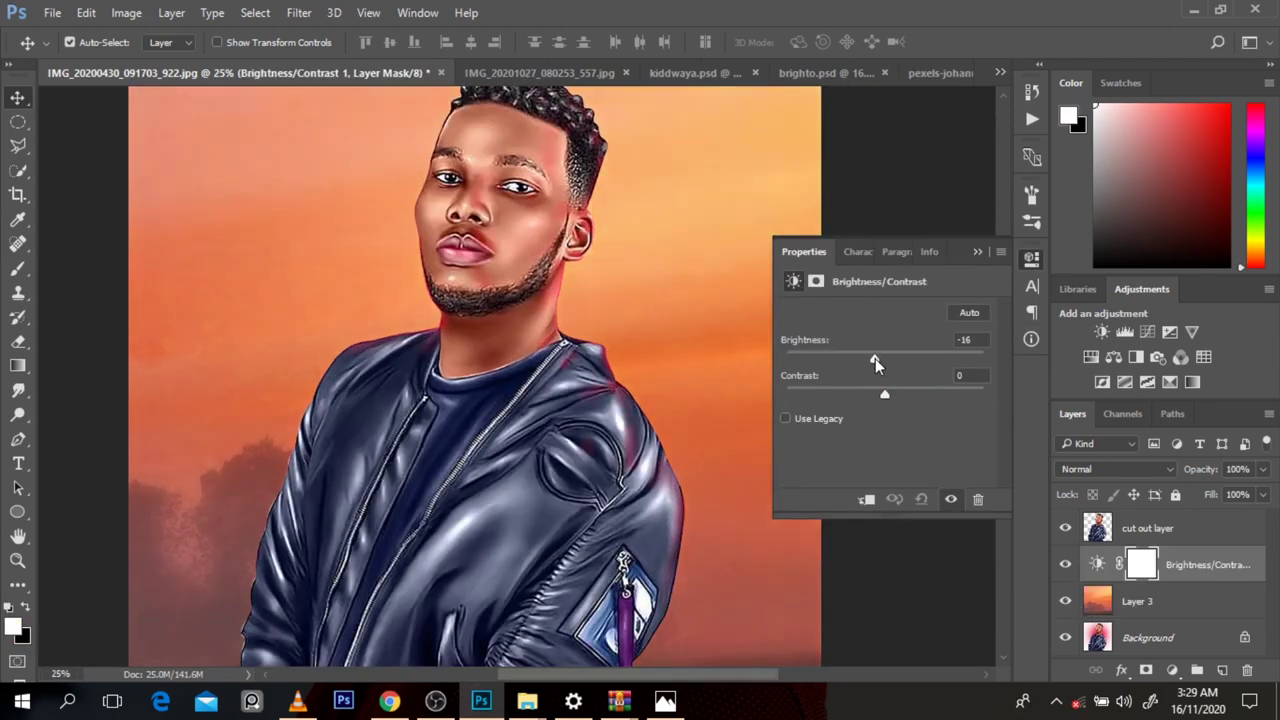
pyautogui.keyDown('ctrl'); pyautogui.keyDown('alt'); pyautogui.click(702, 387); pyautogui.keyUp('alt'); pyautogui.keyUp('ctrl')
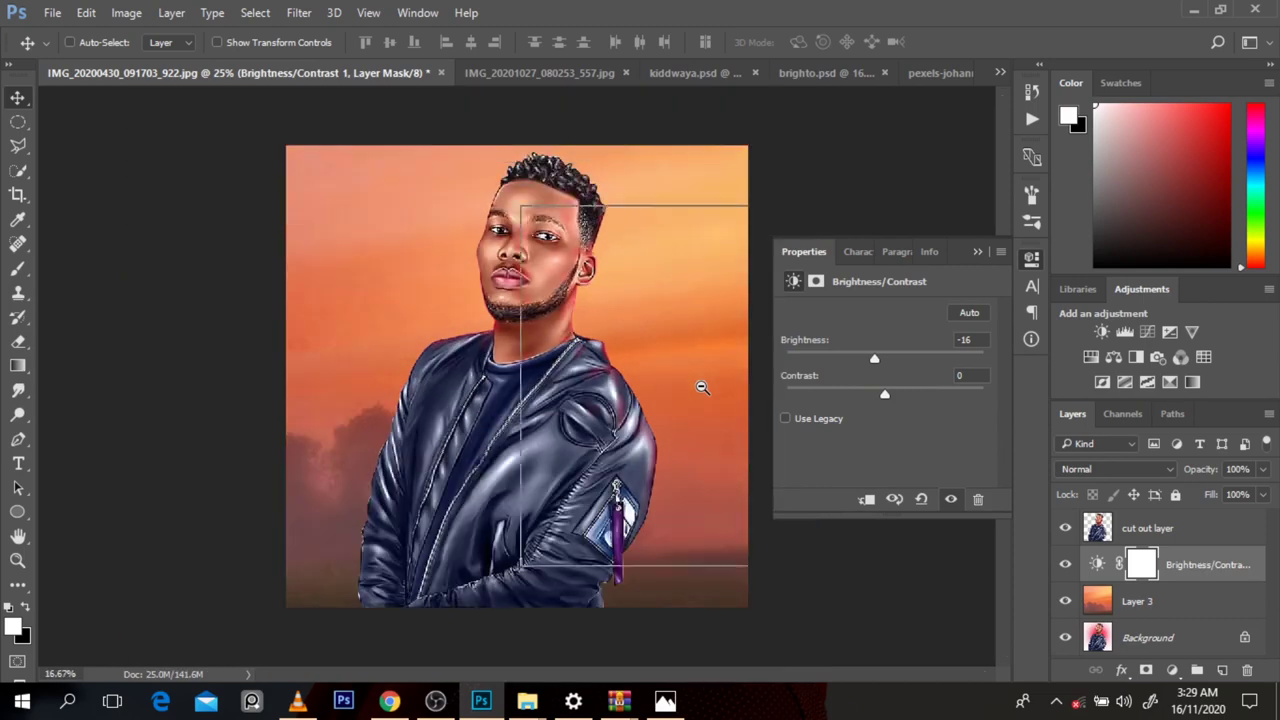
pyautogui.keyDown('ctrl'); pyautogui.keyDown('alt'); pyautogui.click(702, 387); pyautogui.keyUp('alt'); pyautogui.keyUp('ctrl')
pyautogui.click(1065, 564)
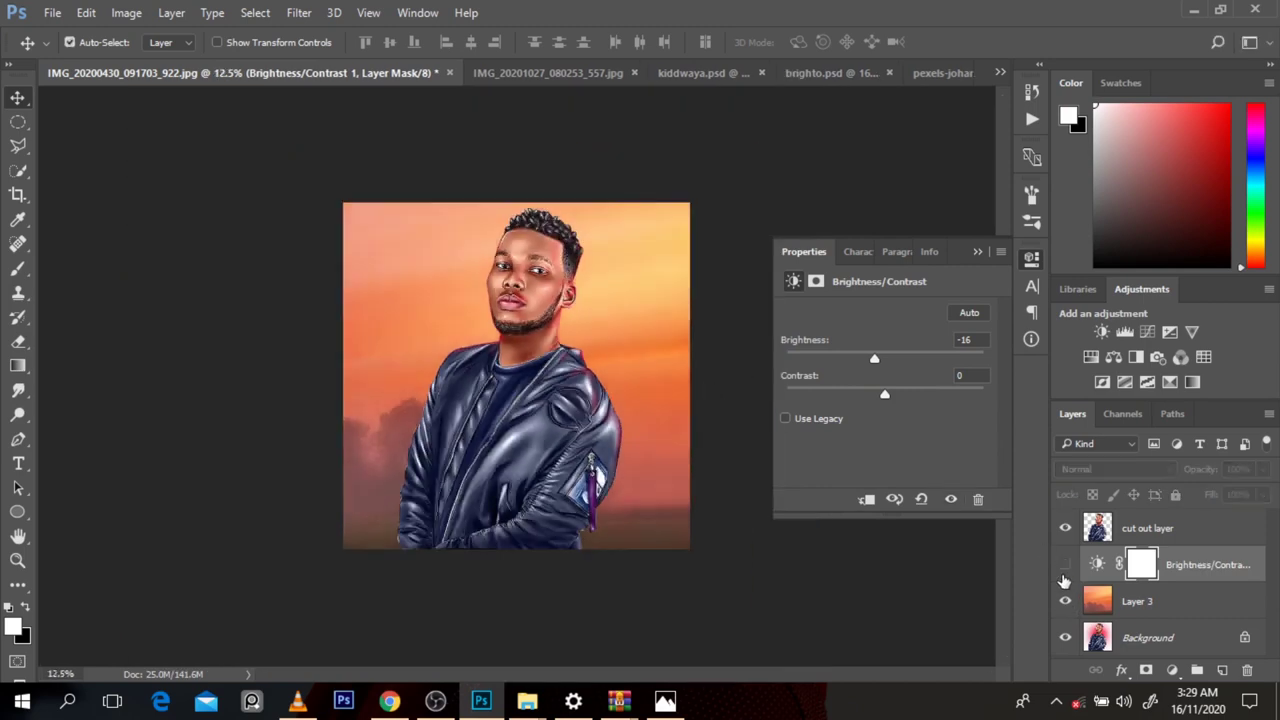
pyautogui.click(1065, 564)
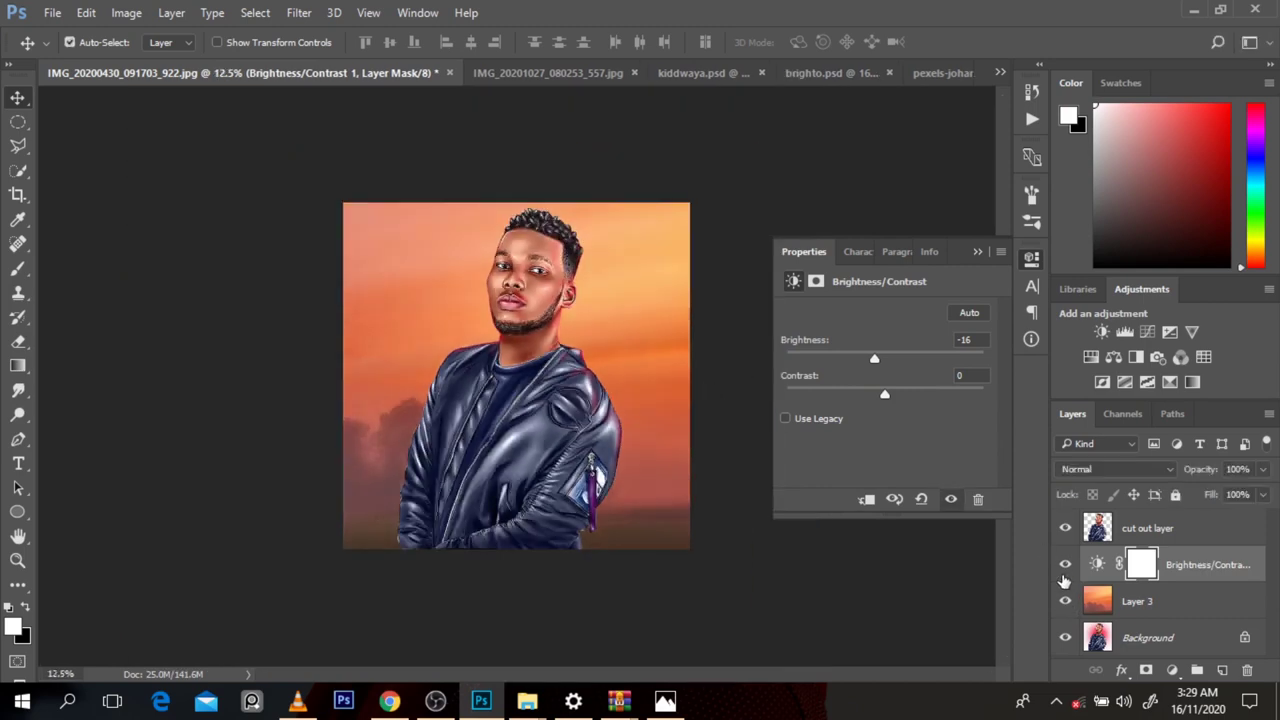
pyautogui.click(978, 253)
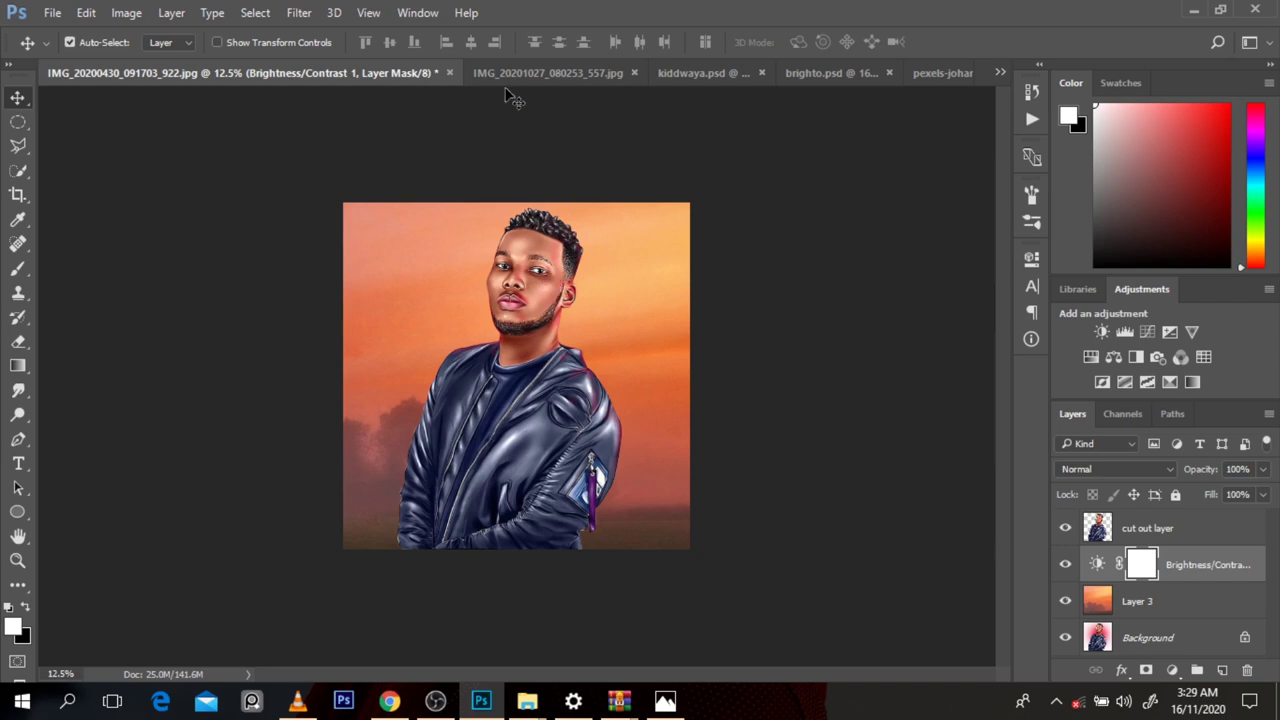
# Step: Close the pexels-johannes-plenio-1177431.jpg document without saving changes
pyautogui.click(945, 75)
pyautogui.click(958, 72)
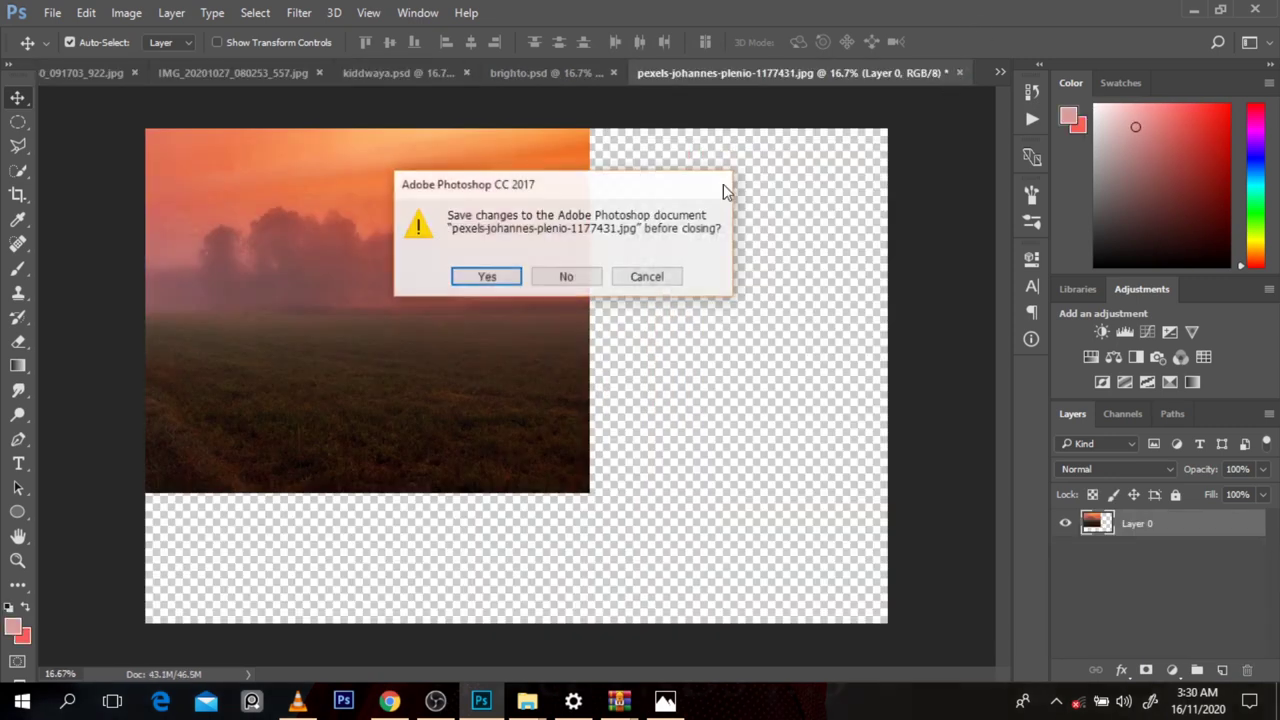
pyautogui.click(559, 279)
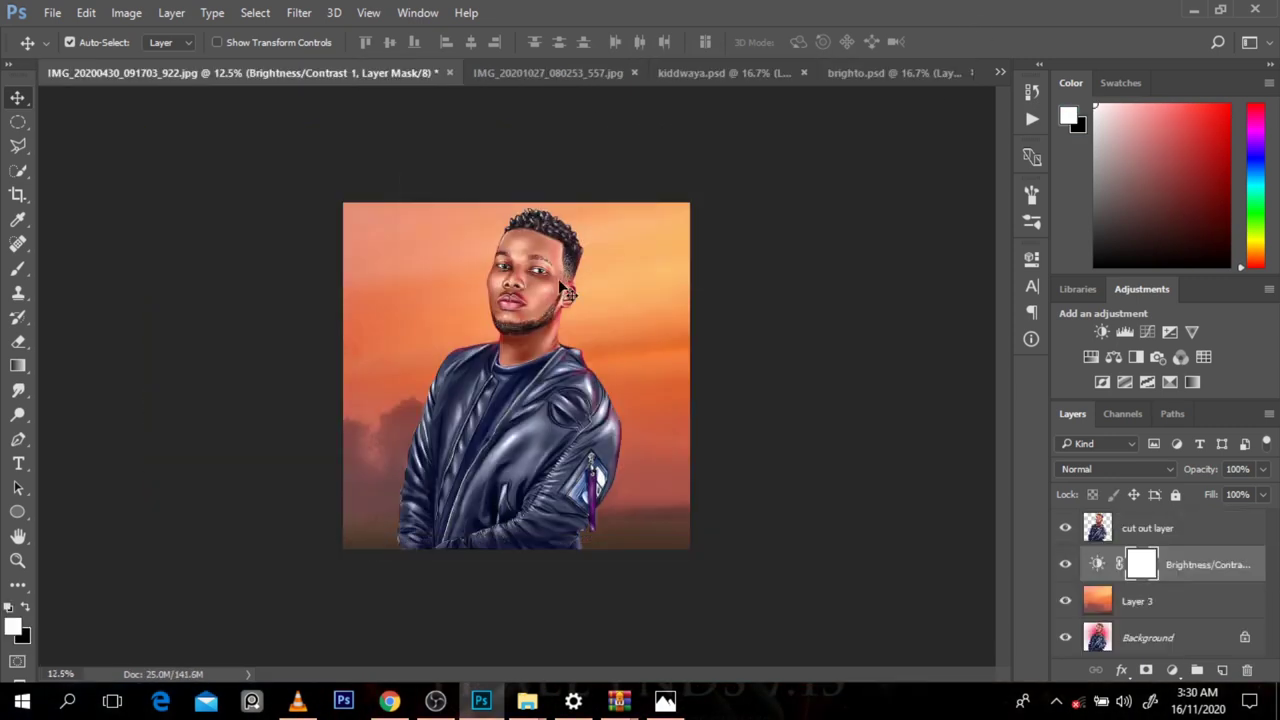
# Step: Switch to IMG_20201027_080253_557.jpg and hide its orange Background layer
pyautogui.click(505, 73)
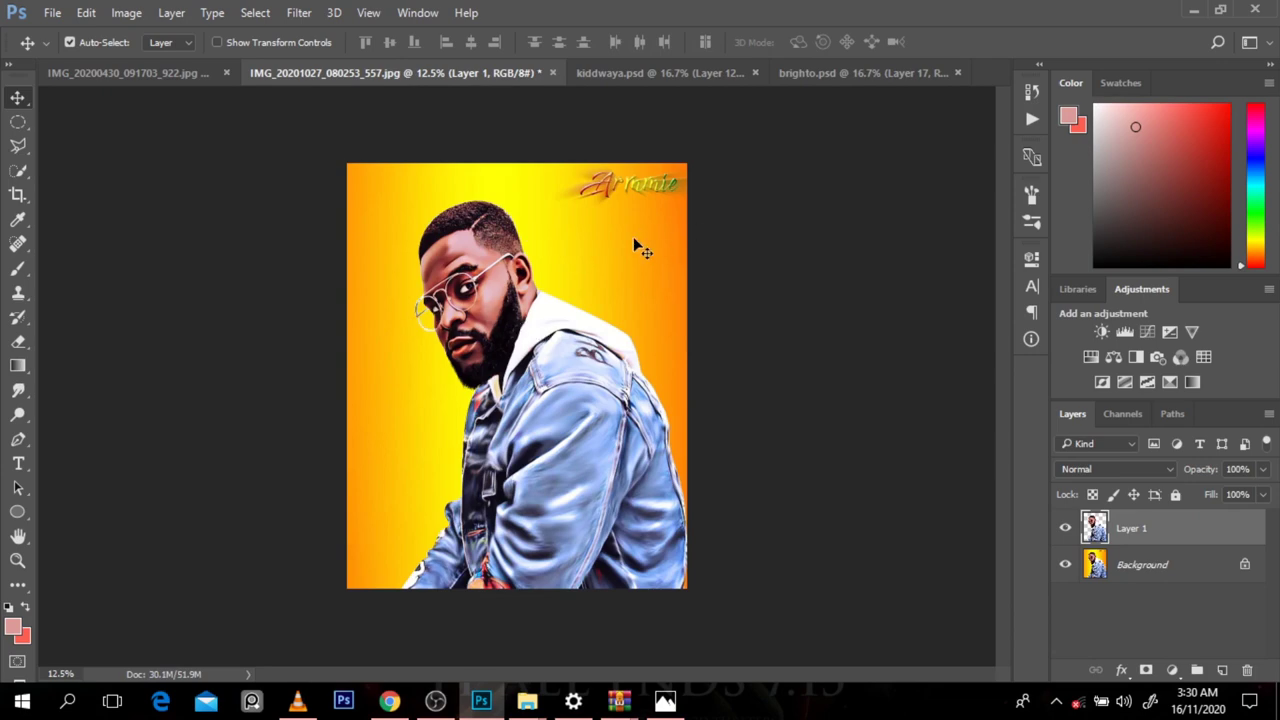
pyautogui.scroll(3, 640, 172)
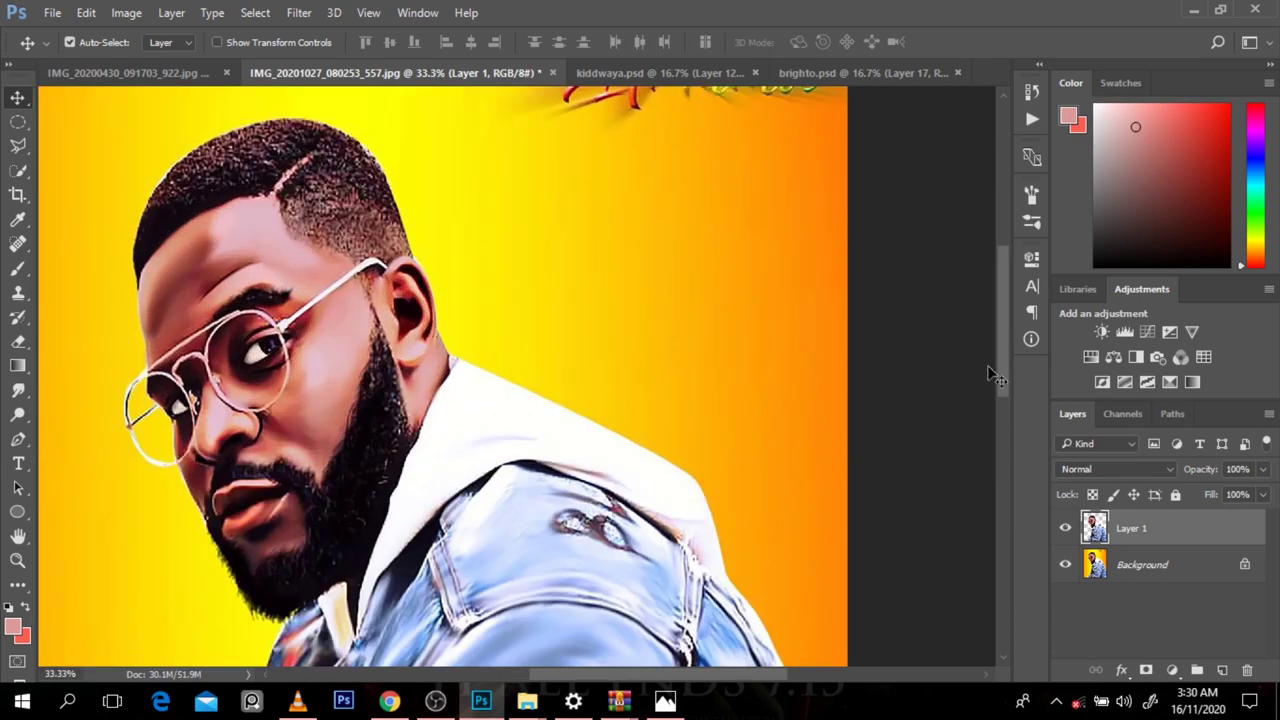
pyautogui.moveTo(1001, 374); pyautogui.dragTo(997, 326)
pyautogui.scroll(-2, 806, 391)
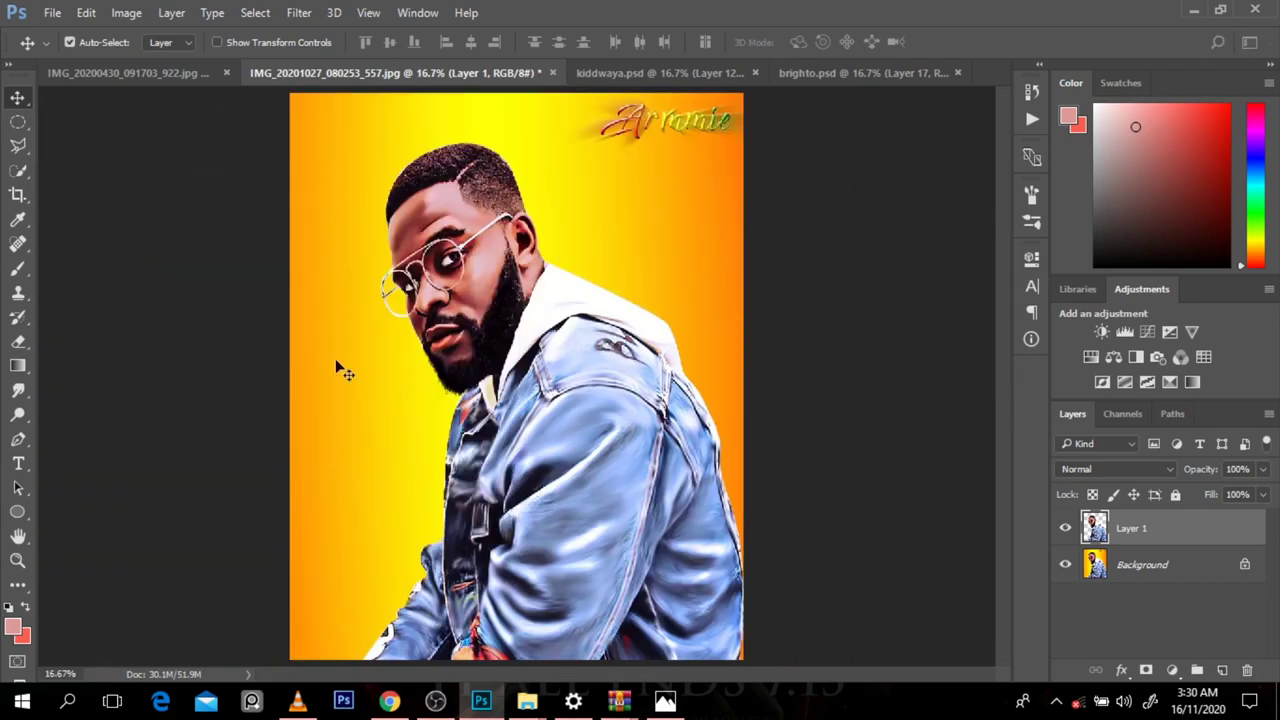
pyautogui.click(1067, 568)
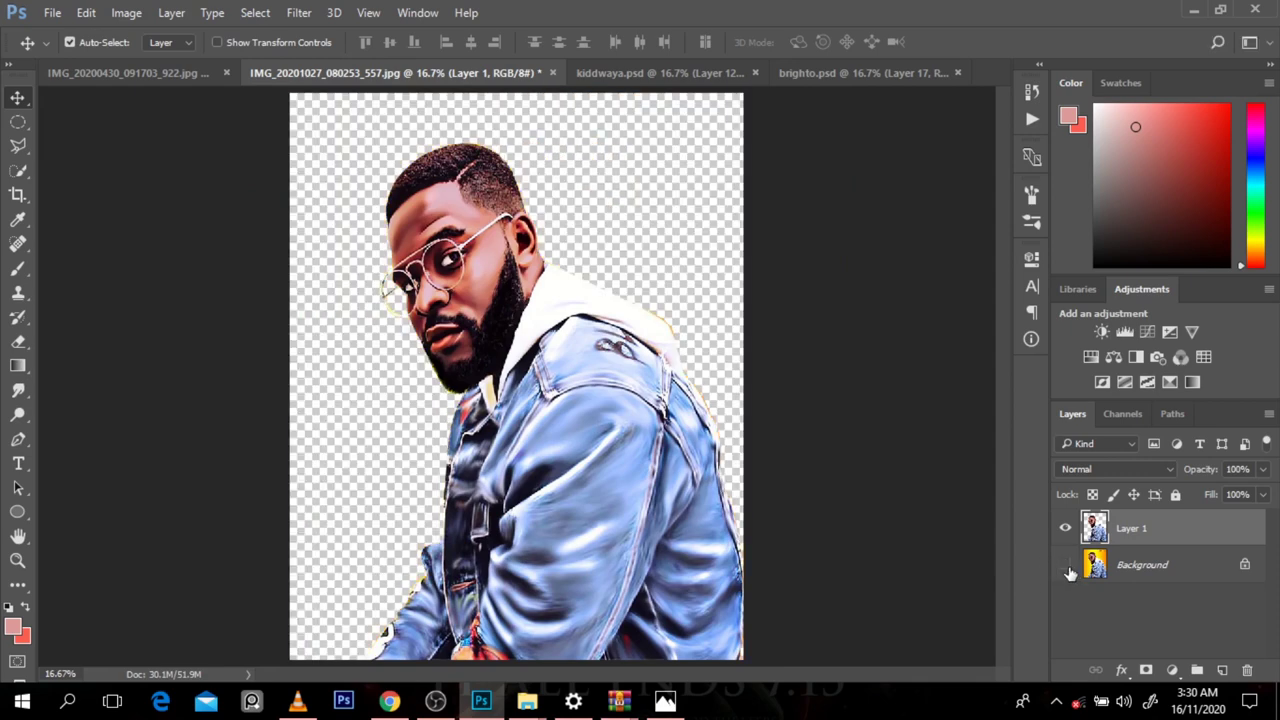
# Step: In the Armstrong Osas wallpaper folder, bring up Open with for pexels-tyler-lastovich-937782.jpg
pyautogui.moveTo(527, 702)
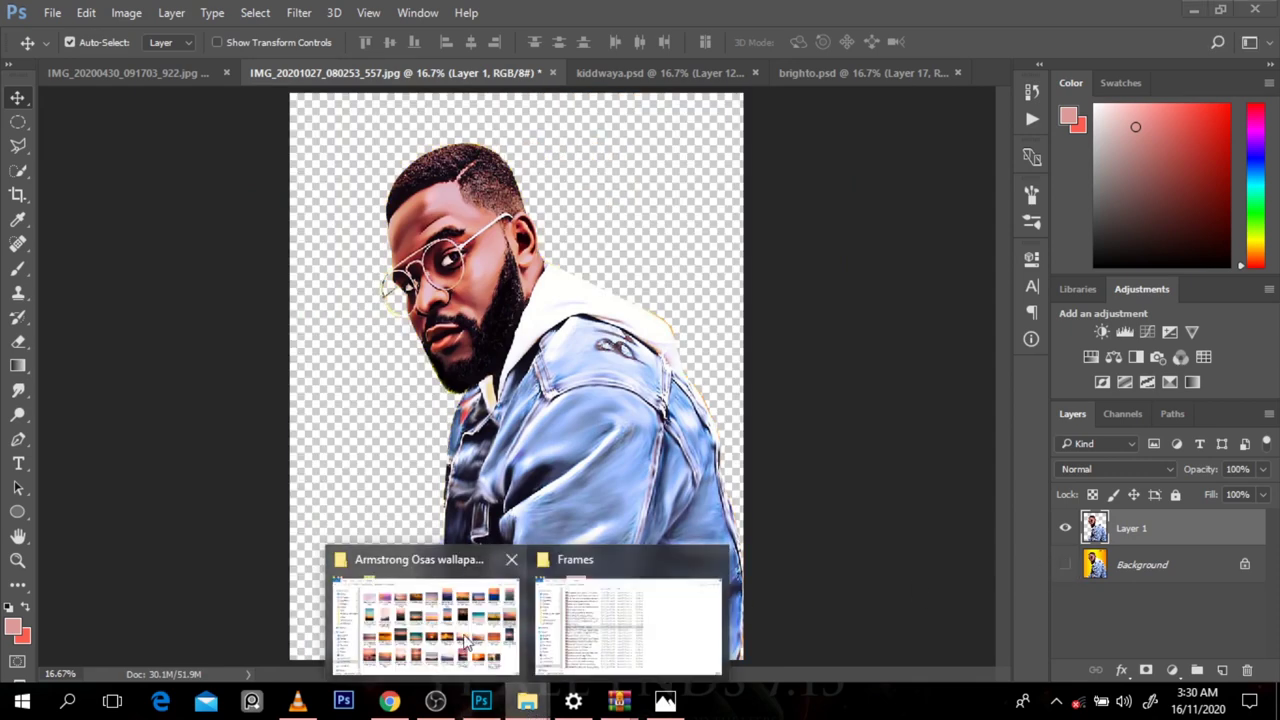
pyautogui.click(465, 643)
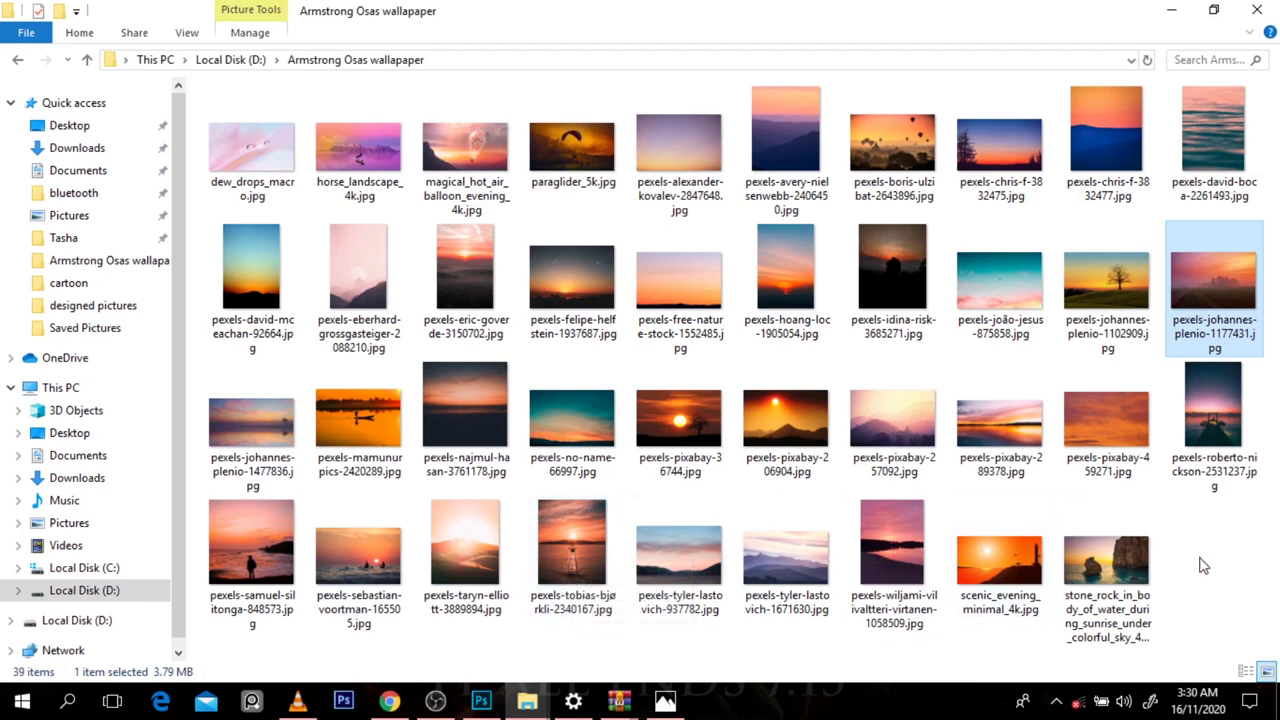
pyautogui.click(1228, 583)
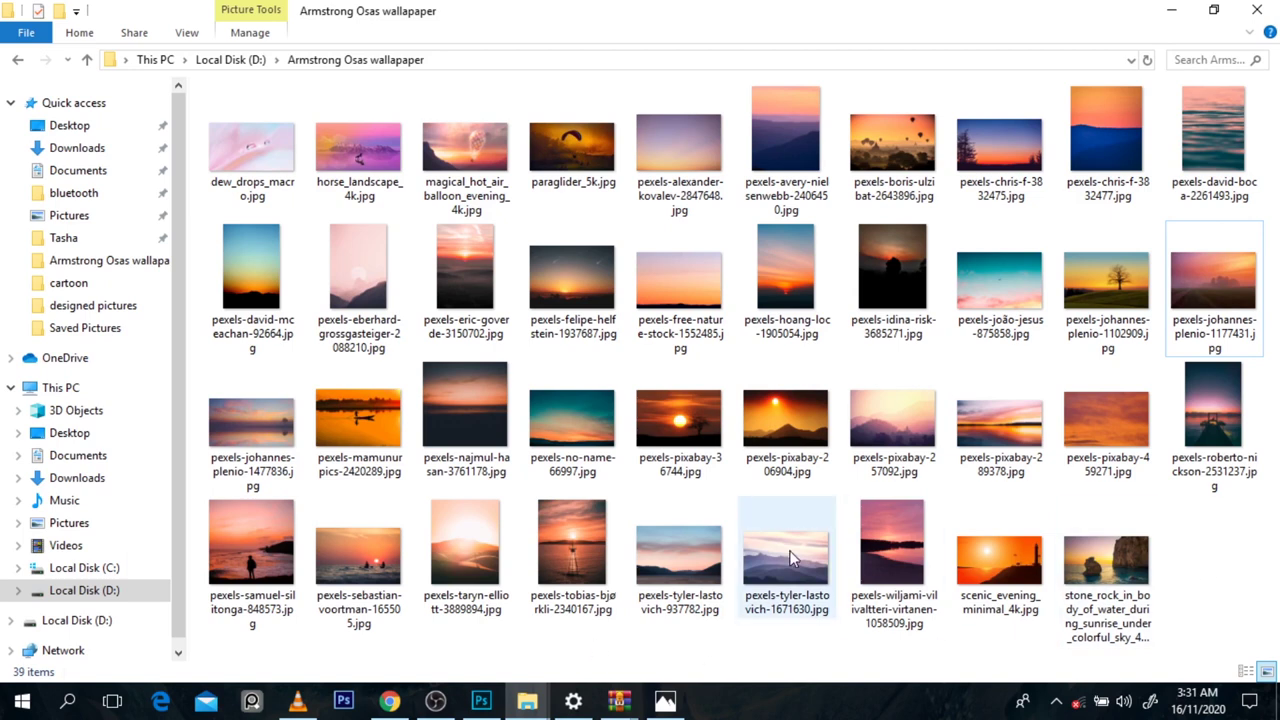
pyautogui.click(716, 576)
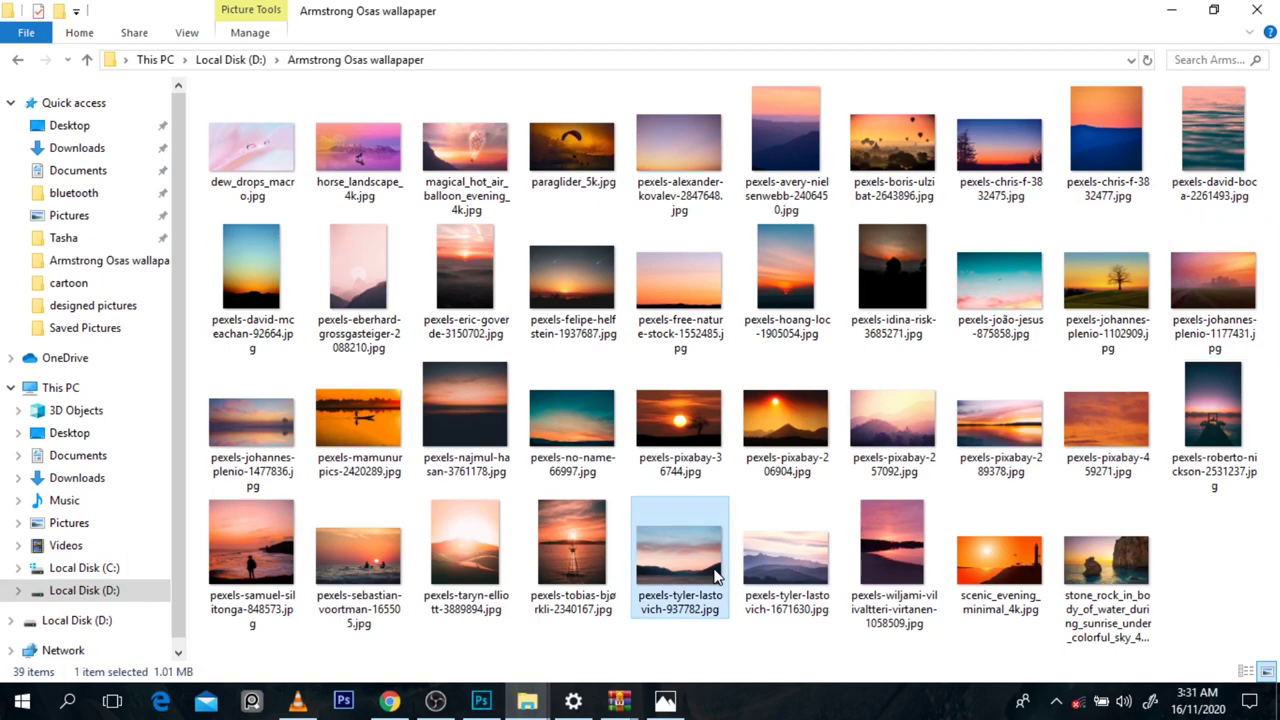
pyautogui.rightClick(716, 576)
pyautogui.moveTo(674, 284)
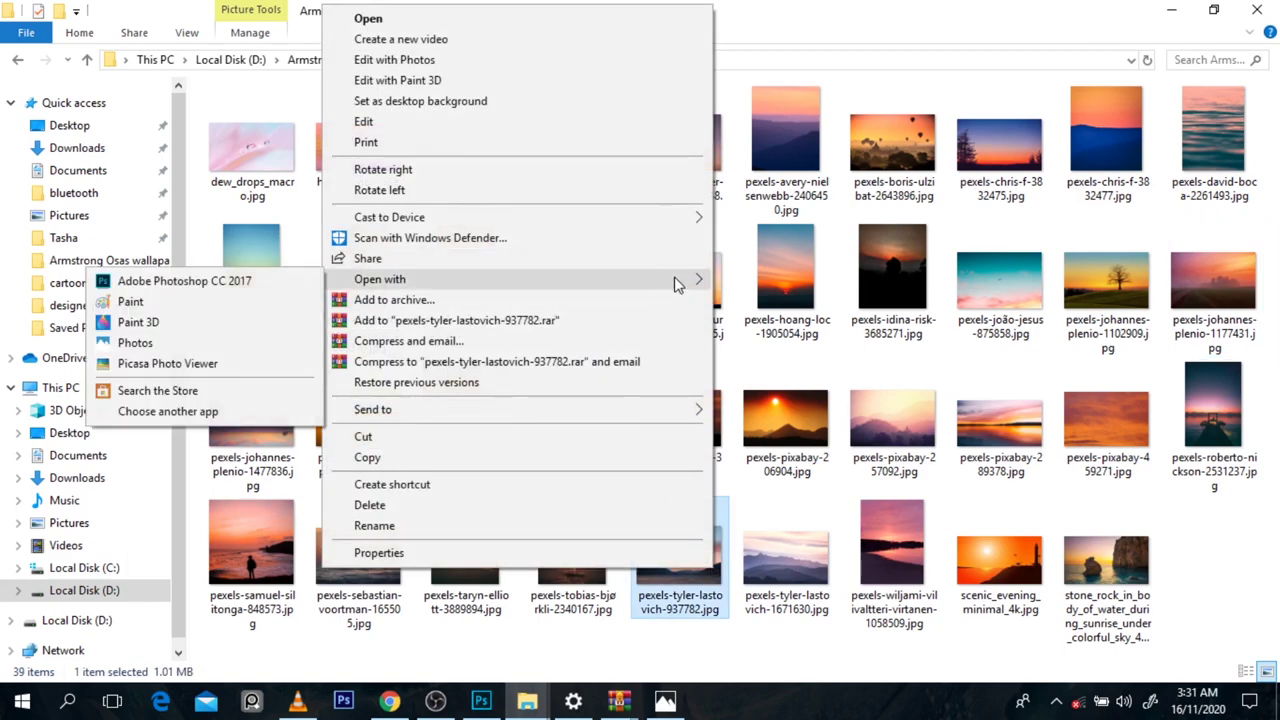
# Step: Open the lake photo in Photoshop, unlock it, and drag it into the portrait document
pyautogui.click(306, 284)
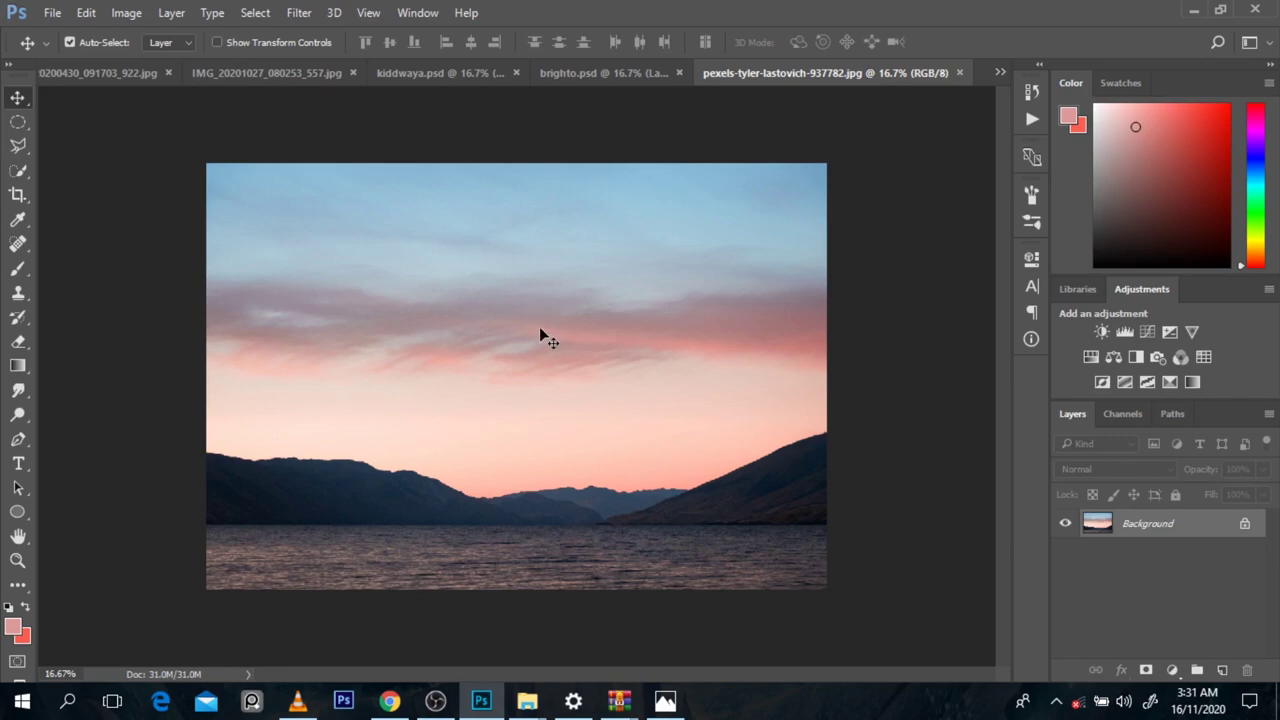
pyautogui.moveTo(517, 306); pyautogui.dragTo(423, 266)
pyautogui.click(519, 302)
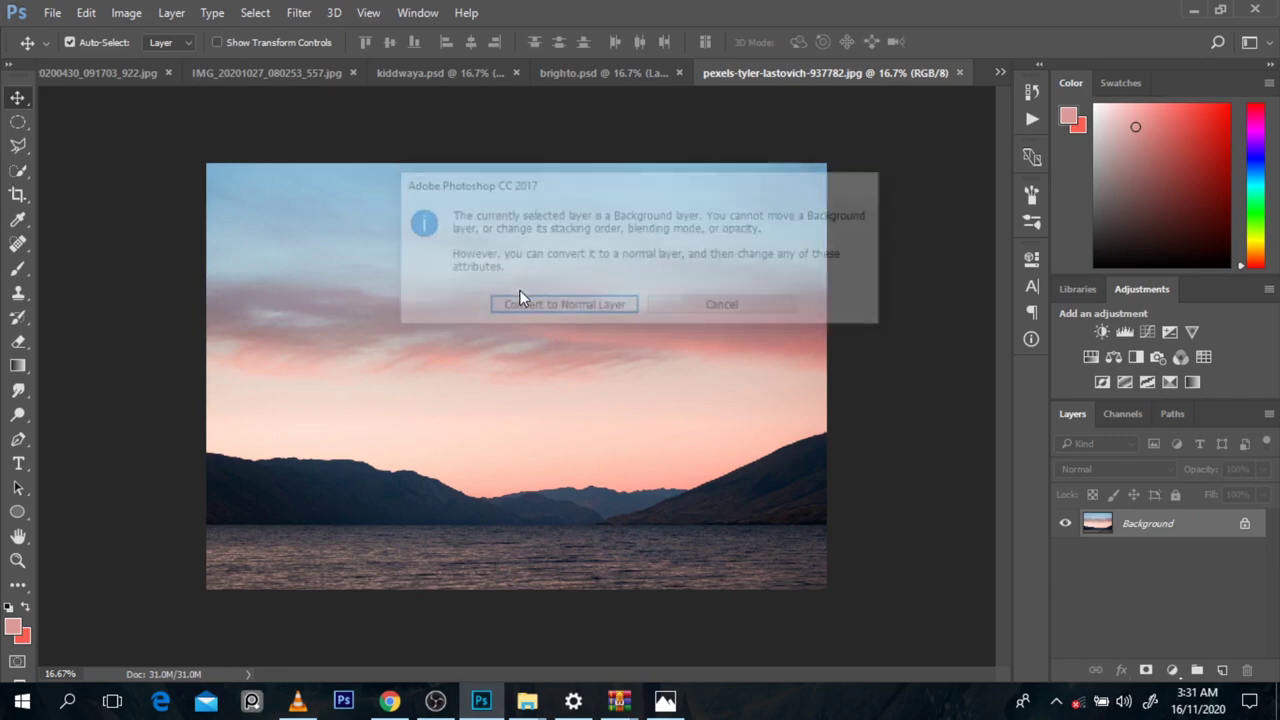
pyautogui.moveTo(519, 297); pyautogui.dragTo(458, 413)
# Step: Scale the lake photo Layer 2 up to about 173% to fill the canvas
pyautogui.hotkey('ctrl', 't')
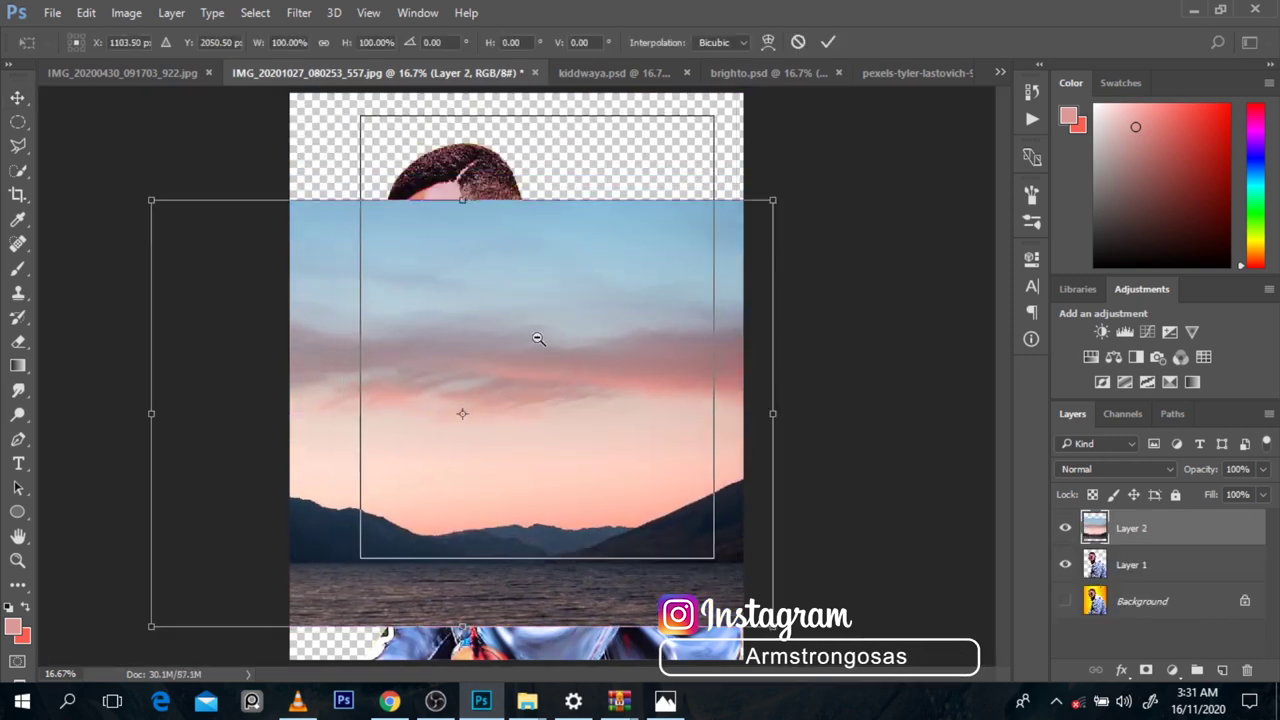
pyautogui.keyDown('ctrl'); pyautogui.keyDown('alt'); pyautogui.click(538, 339); pyautogui.keyUp('alt'); pyautogui.keyUp('ctrl')
pyautogui.moveTo(709, 566); pyautogui.dragTo(874, 680)
pyautogui.moveTo(756, 594); pyautogui.dragTo(731, 530)
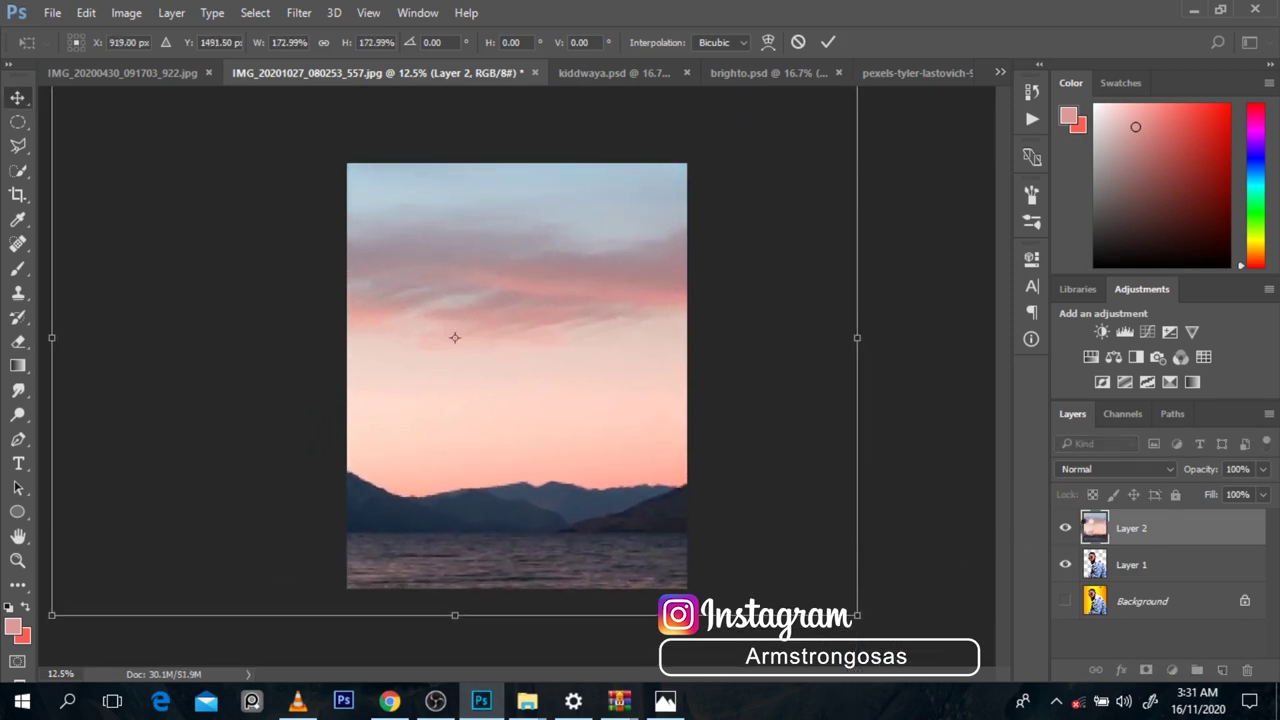
pyautogui.press('Return')
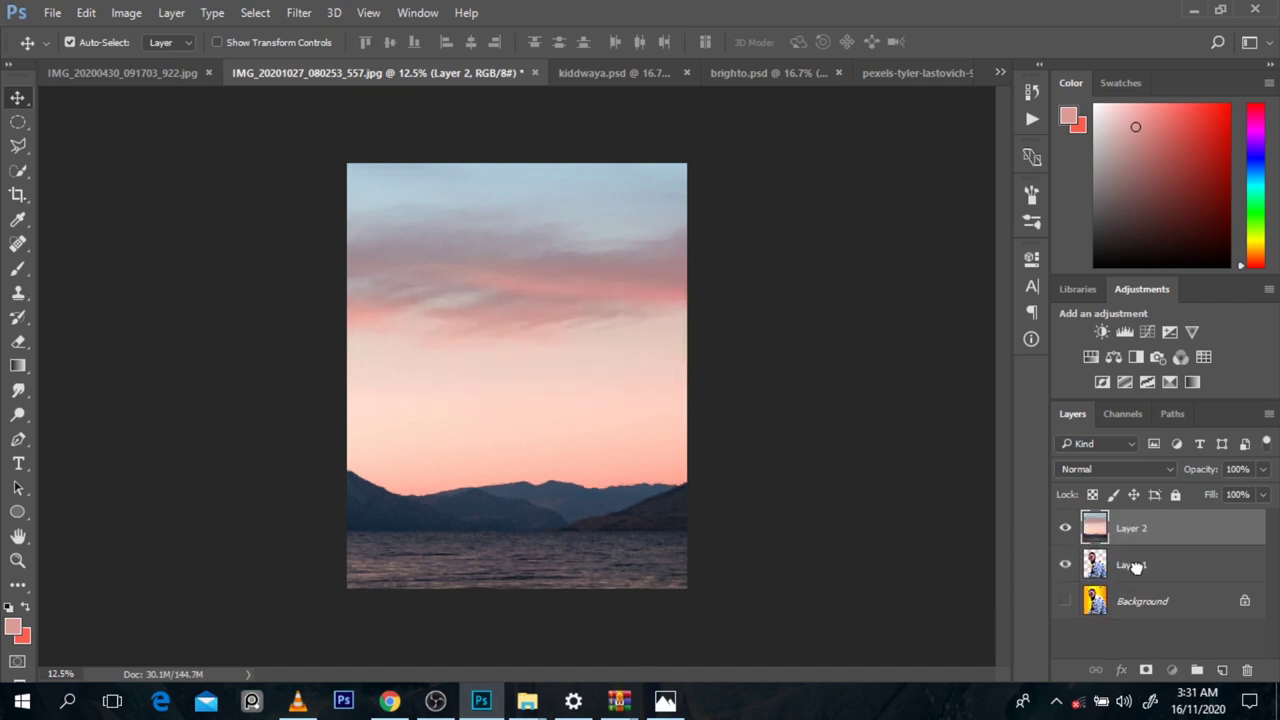
# Step: Put Layer 1 above the lake Layer 2, then move and stretch the lake to cover the canvas
pyautogui.moveTo(1136, 566); pyautogui.dragTo(1152, 527)
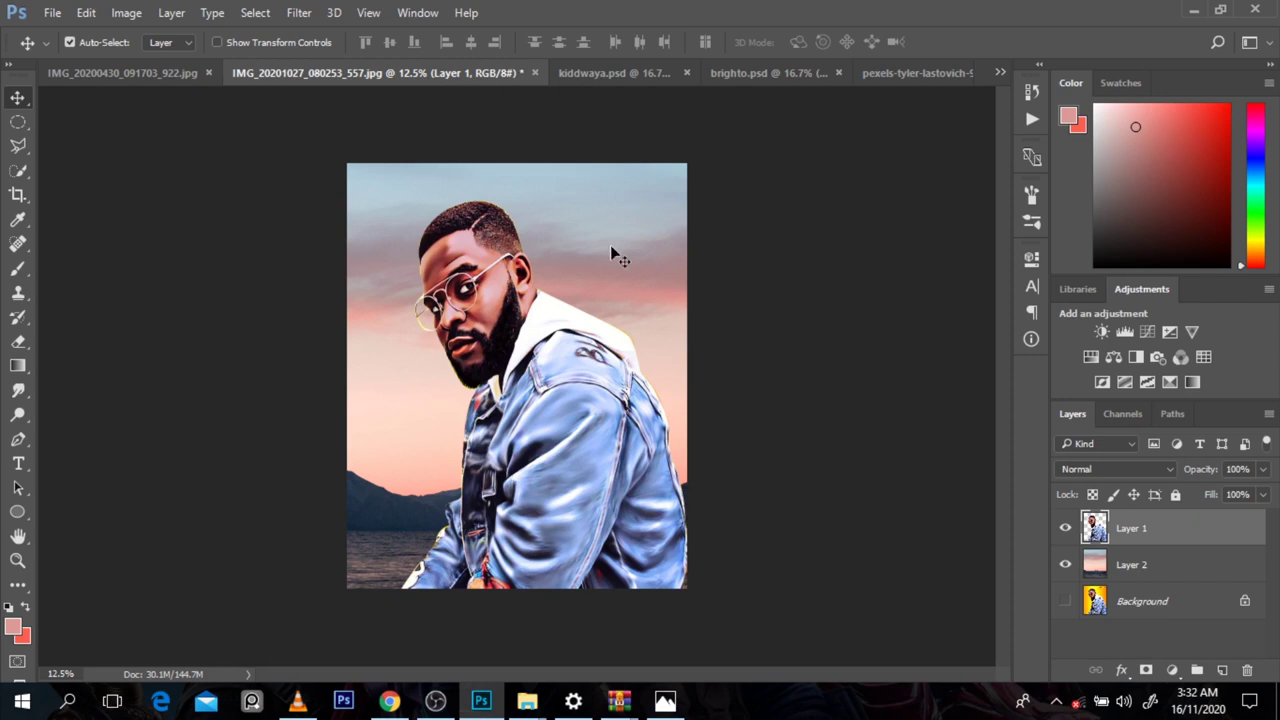
pyautogui.moveTo(611, 252); pyautogui.dragTo(577, 275)
pyautogui.hotkey('ctrl', 't')
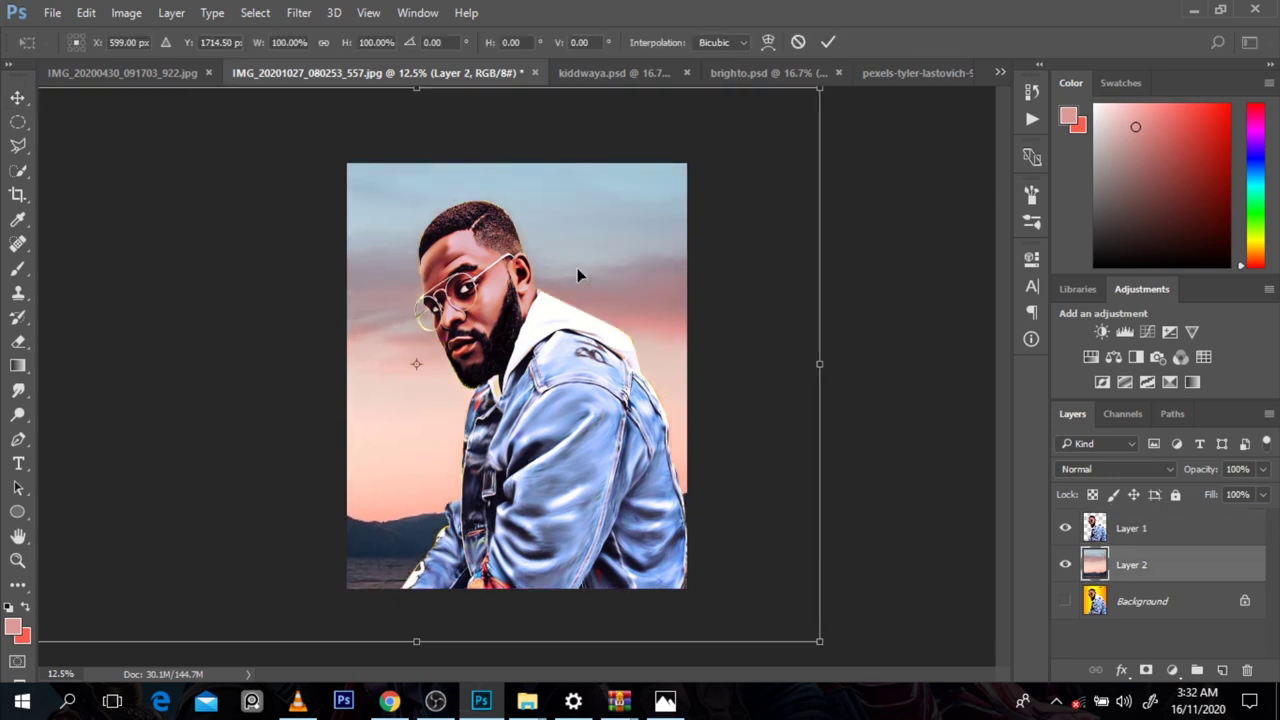
pyautogui.moveTo(742, 463); pyautogui.dragTo(700, 355)
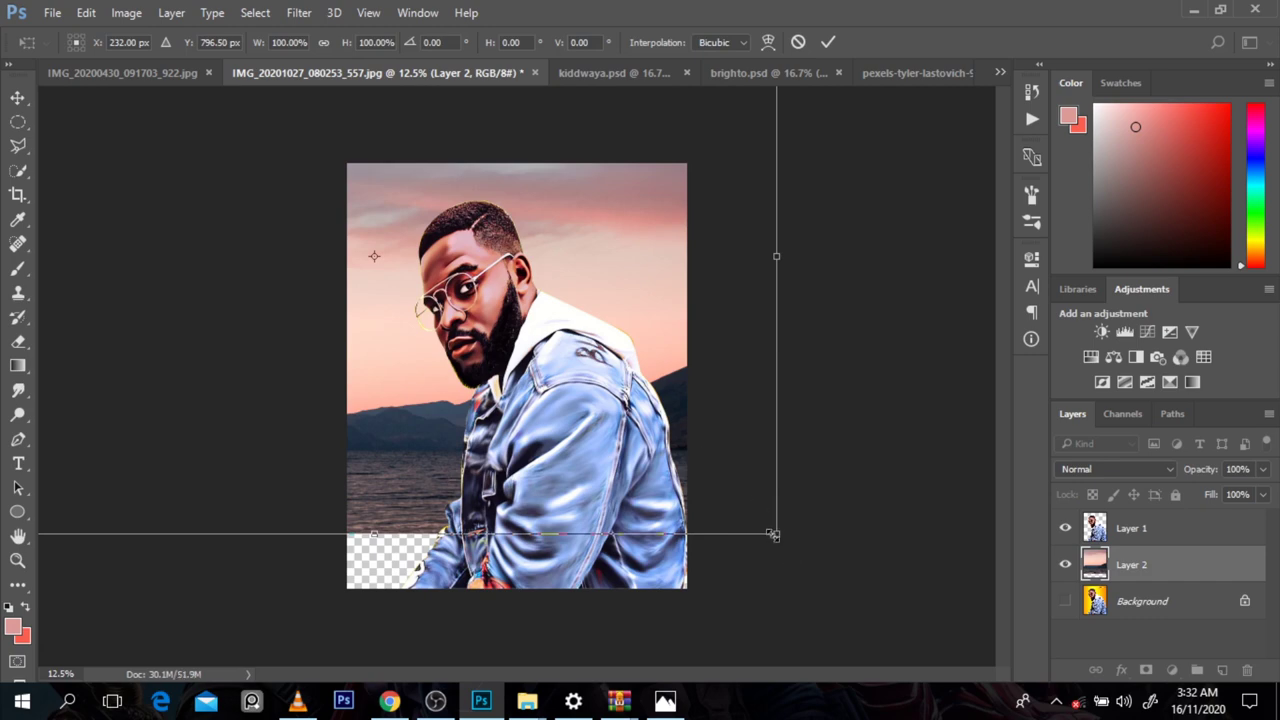
pyautogui.moveTo(773, 535); pyautogui.dragTo(875, 557)
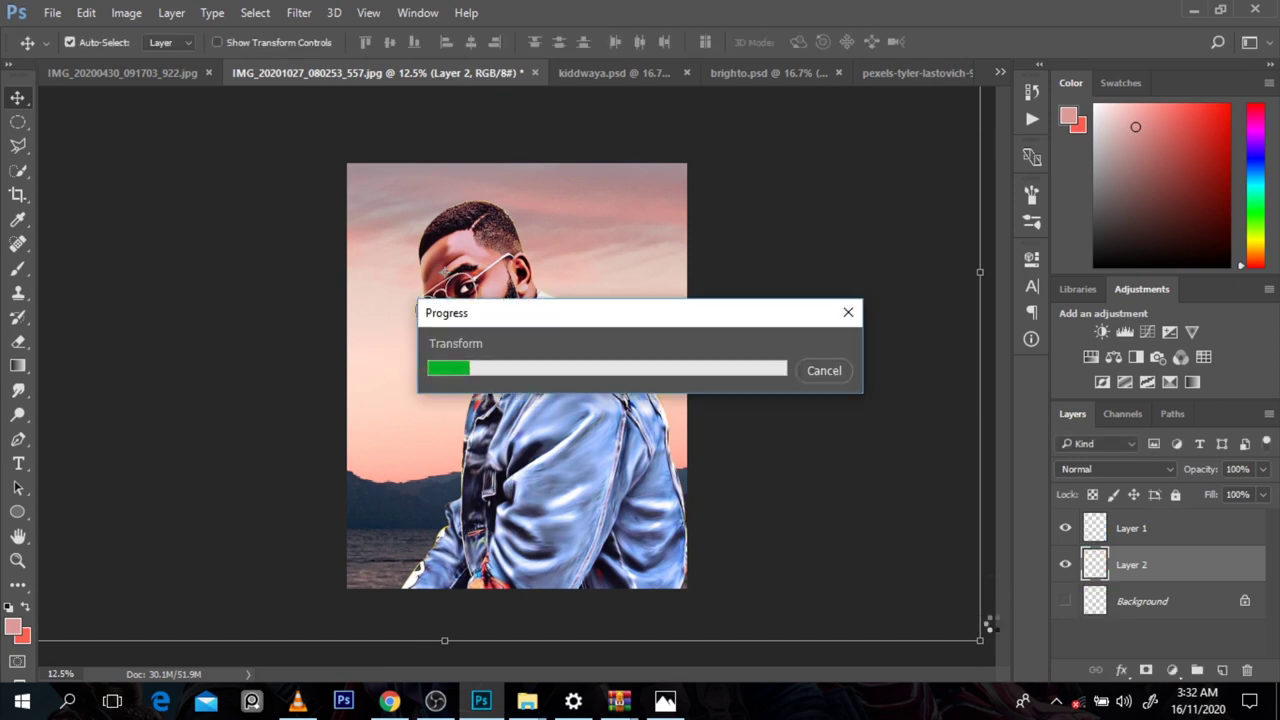
pyautogui.moveTo(527, 700)
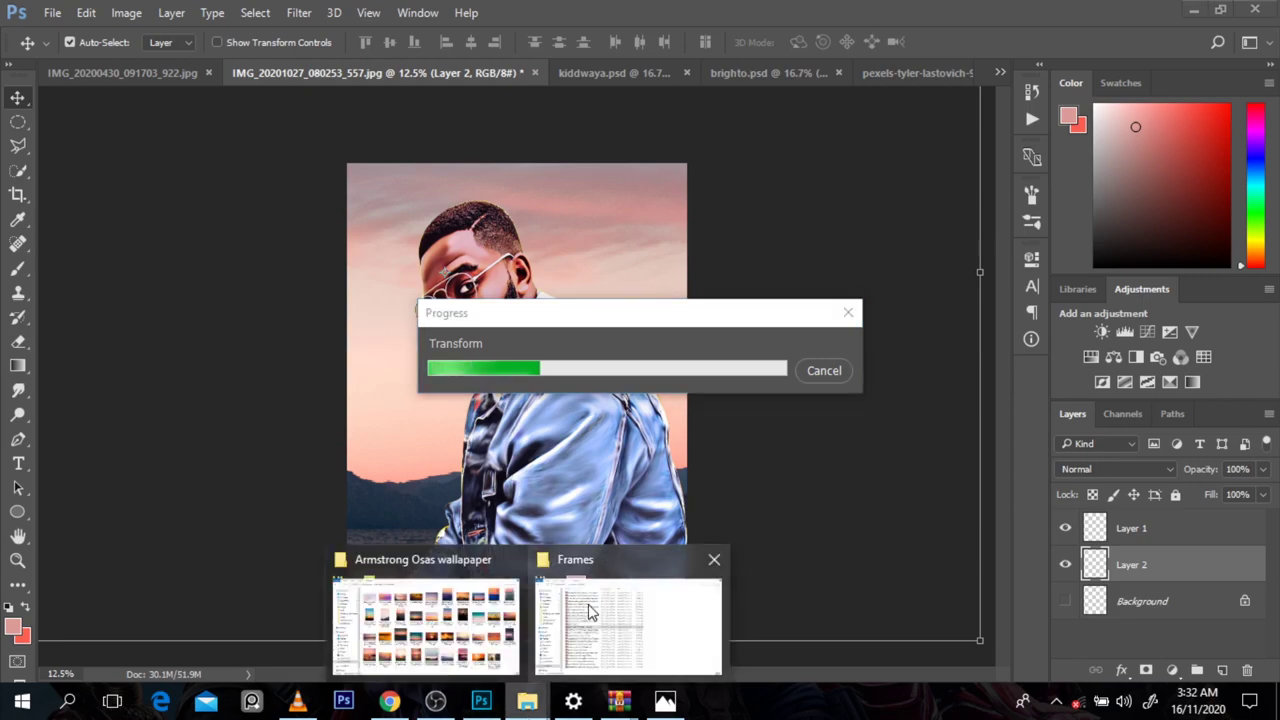
pyautogui.click(420, 625)
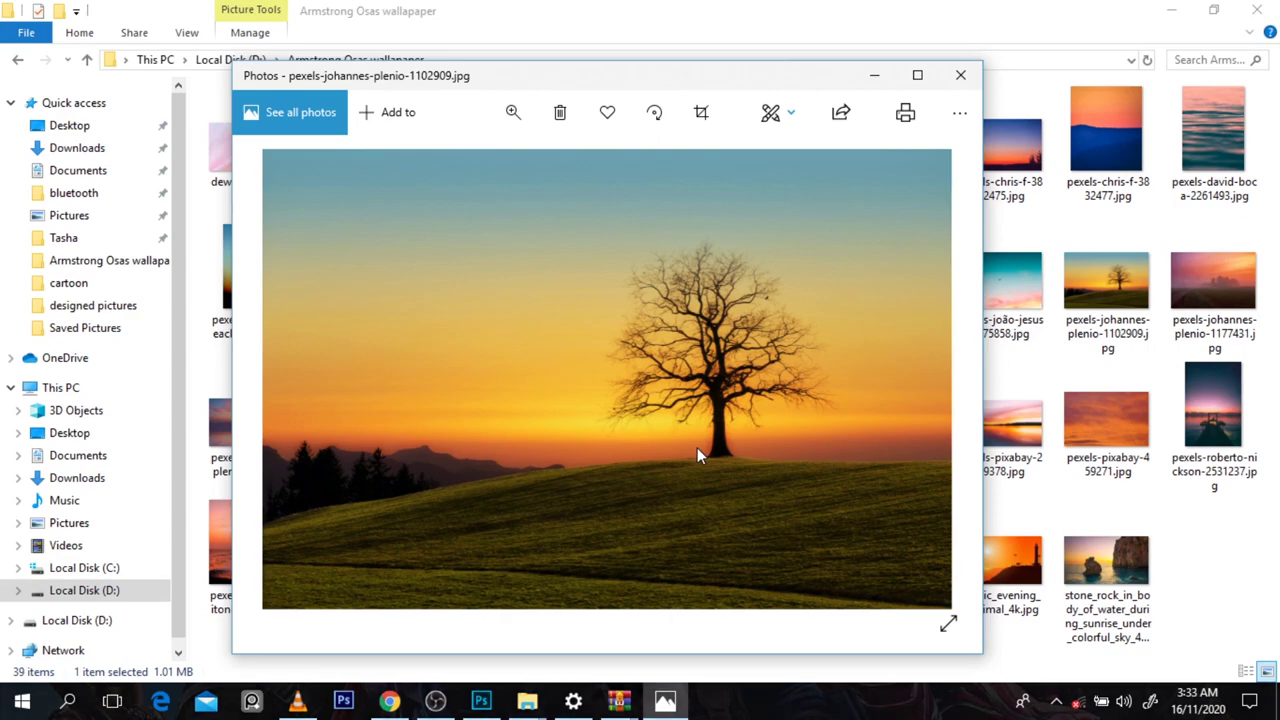
pyautogui.click(483, 700)
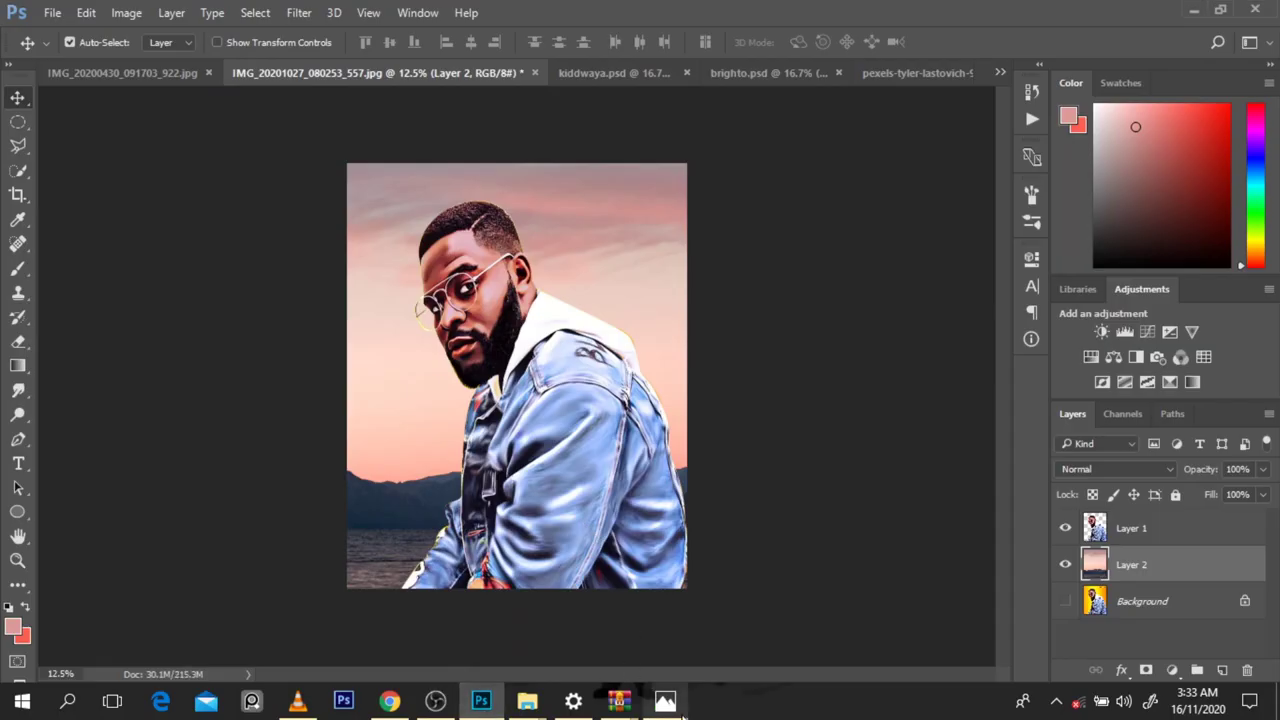
# Step: Toggle Layer 2 and Background visibility to compare the lake-sunset and orange backdrops, leaving all visible
pyautogui.moveTo(540, 710)
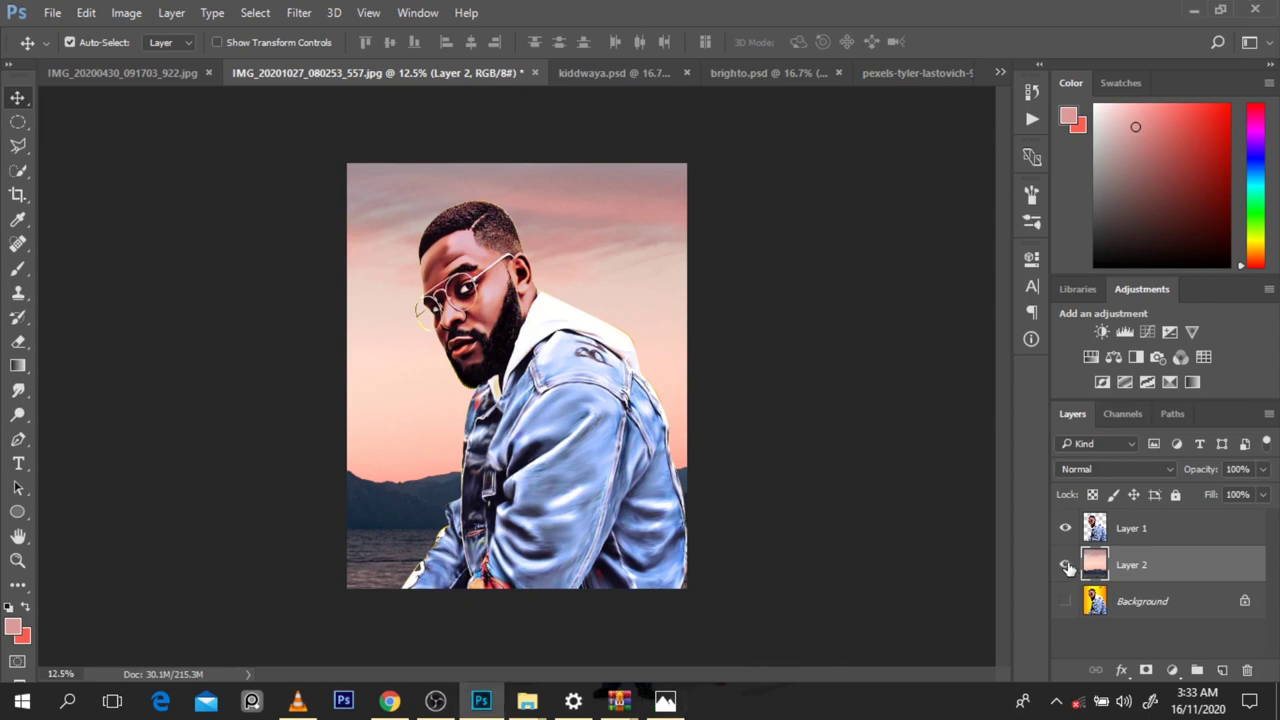
pyautogui.click(1065, 564)
pyautogui.click(1065, 601)
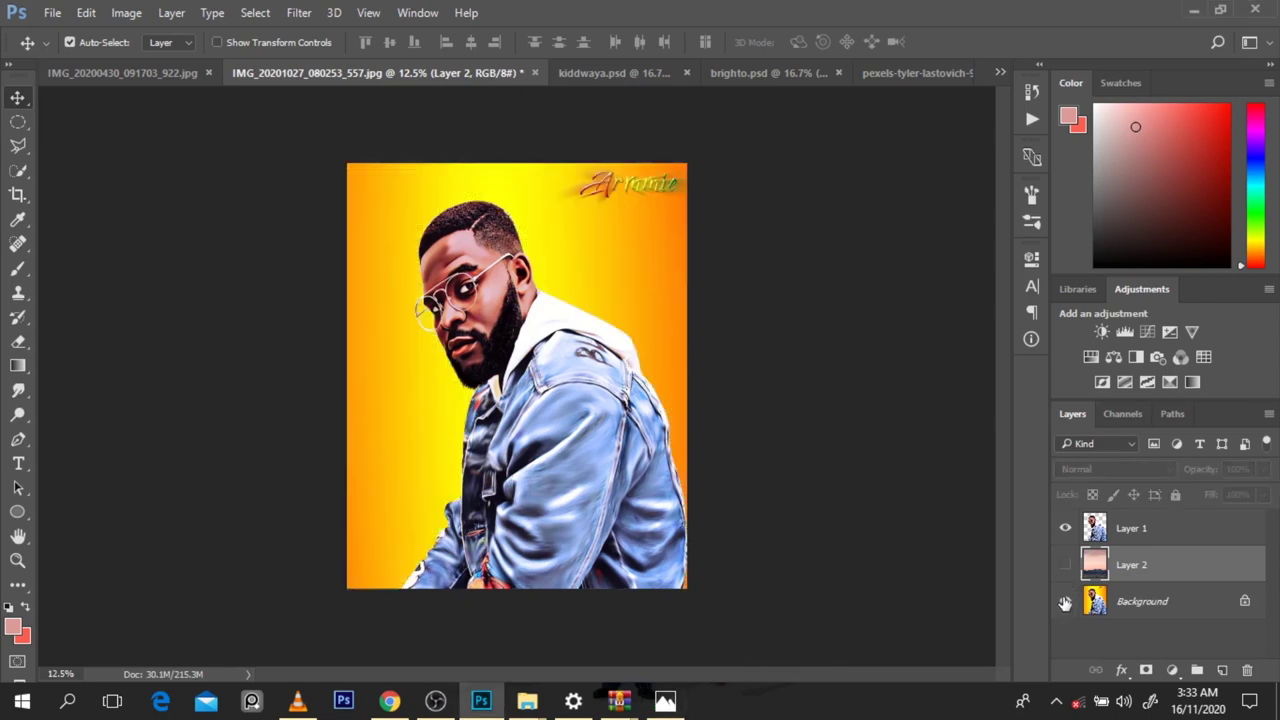
pyautogui.click(1065, 565)
pyautogui.click(1065, 565)
pyautogui.click(1065, 565)
pyautogui.click(1065, 565)
pyautogui.click(1065, 565)
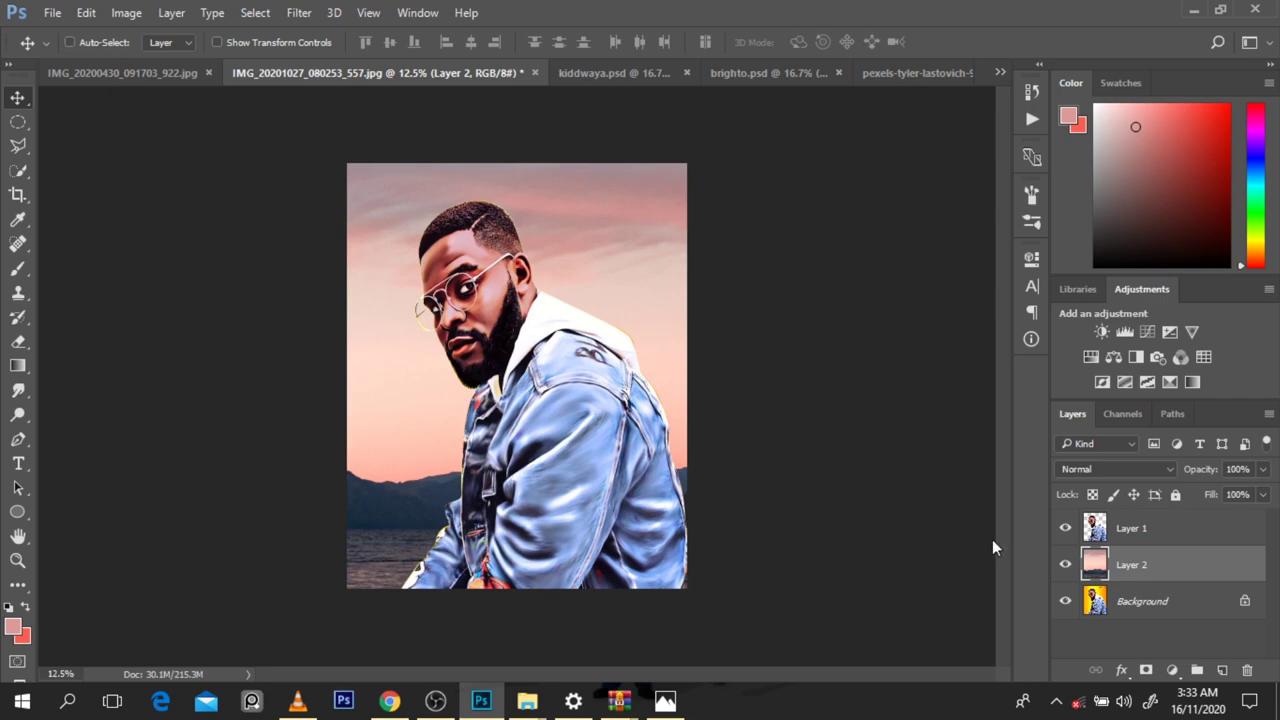
pyautogui.keyDown('alt'); pyautogui.click(764, 387); pyautogui.keyUp('alt')
pyautogui.keyDown('alt'); pyautogui.click(500, 246); pyautogui.keyUp('alt')
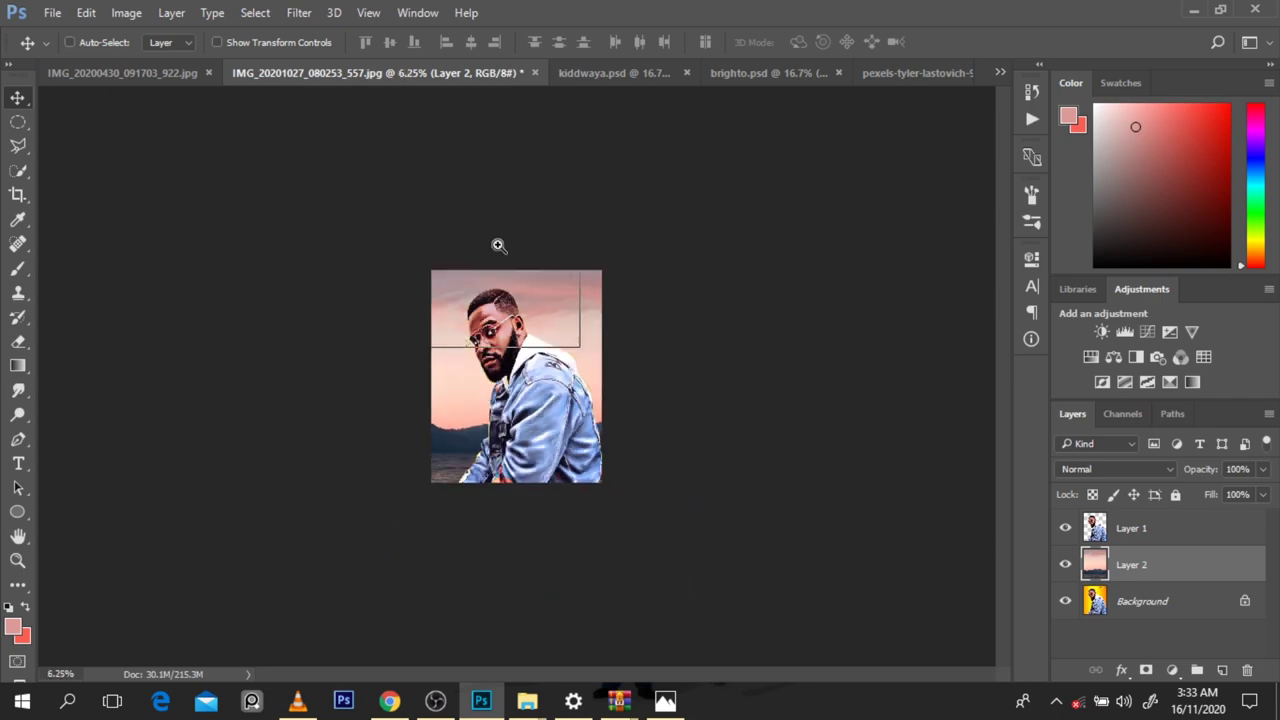
# Step: Zoom in on the man's face, undo an accidental move, and load Layer 1's outline as a selection
pyautogui.keyDown('ctrl'); pyautogui.click(497, 245); pyautogui.keyUp('ctrl')
pyautogui.keyDown('ctrl'); pyautogui.click(497, 245); pyautogui.keyUp('ctrl')
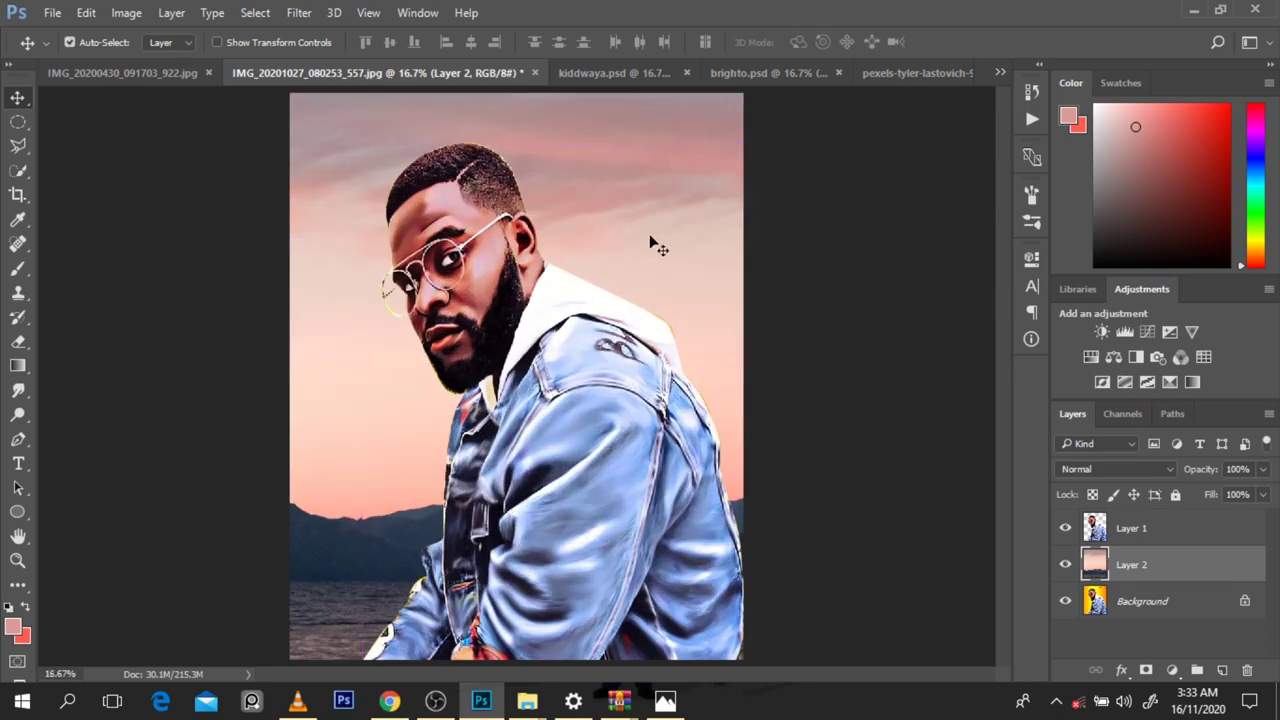
pyautogui.moveTo(650, 244); pyautogui.dragTo(300, 429)
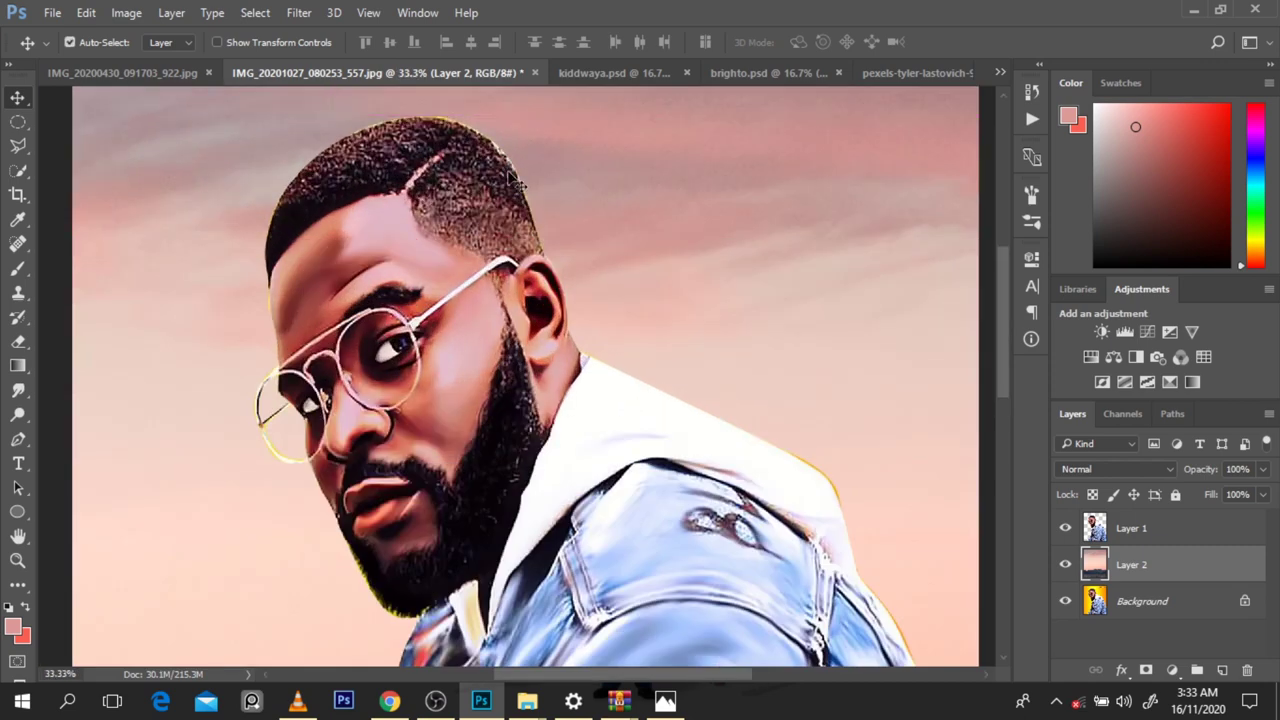
pyautogui.moveTo(560, 283); pyautogui.dragTo(546, 245)
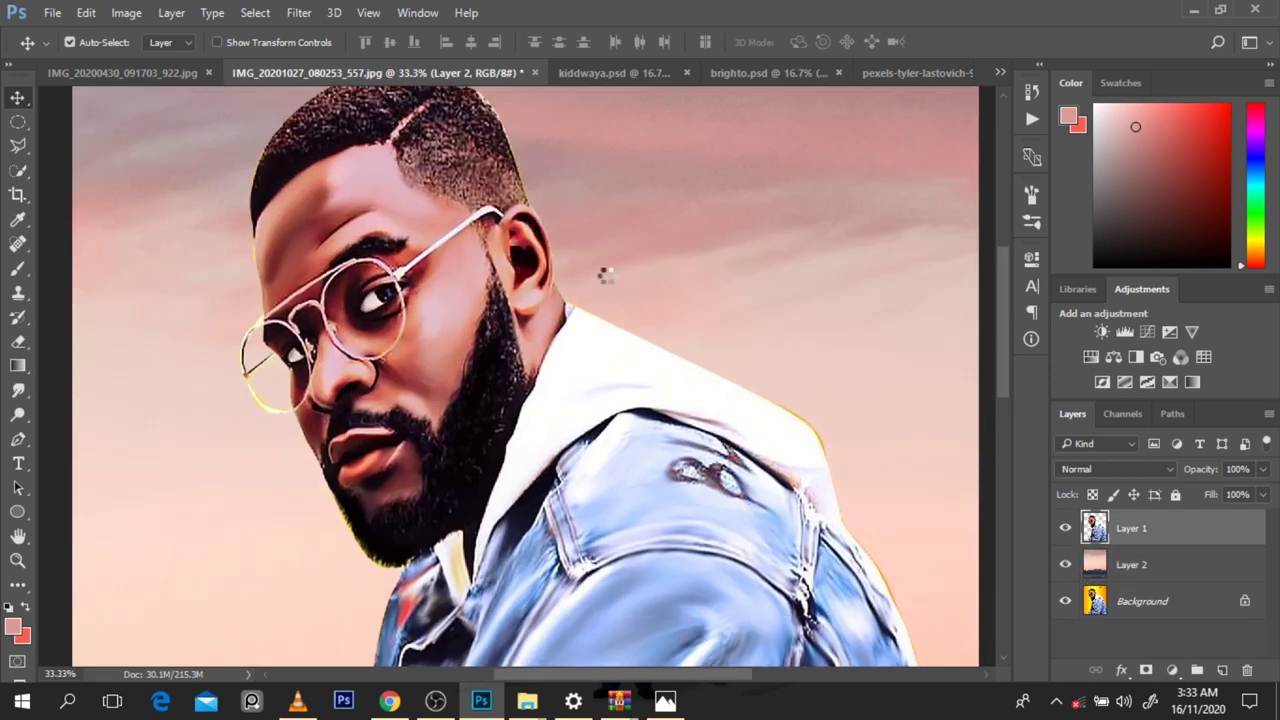
pyautogui.hotkey('ctrl', 'z')
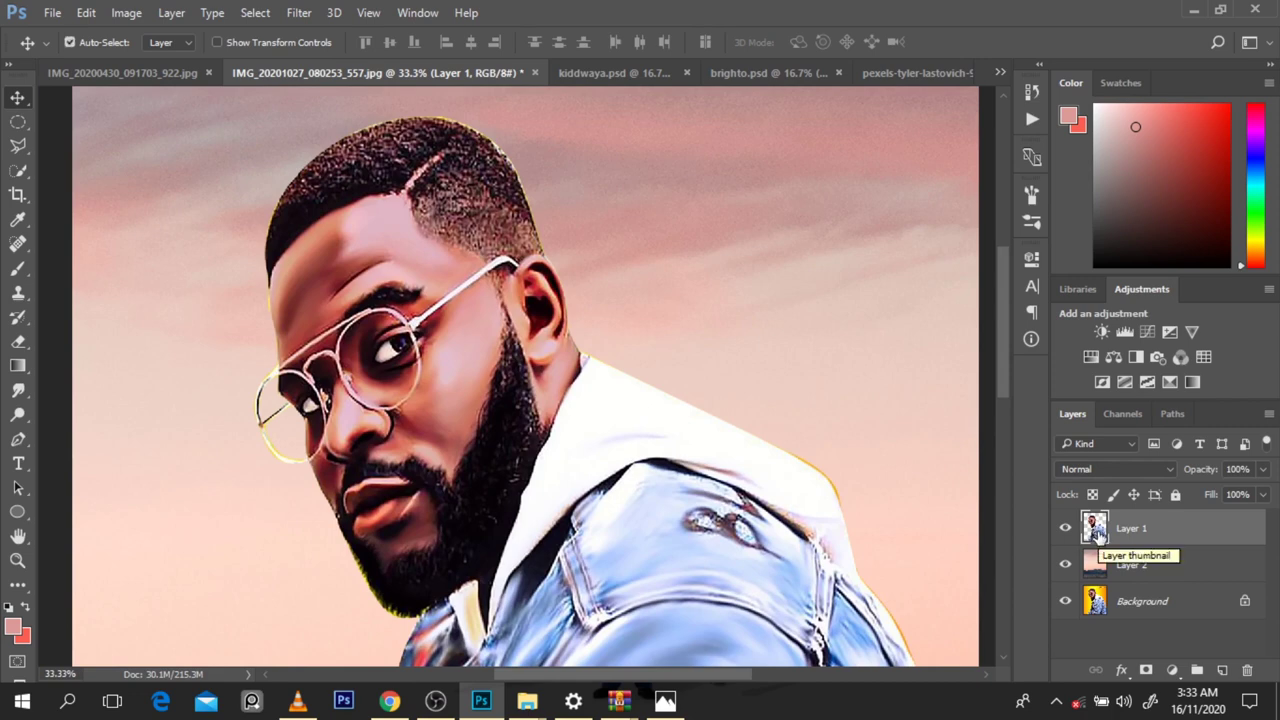
pyautogui.press('ctrl')
pyautogui.keyDown('ctrl'); pyautogui.click(1097, 533); pyautogui.keyUp('ctrl')
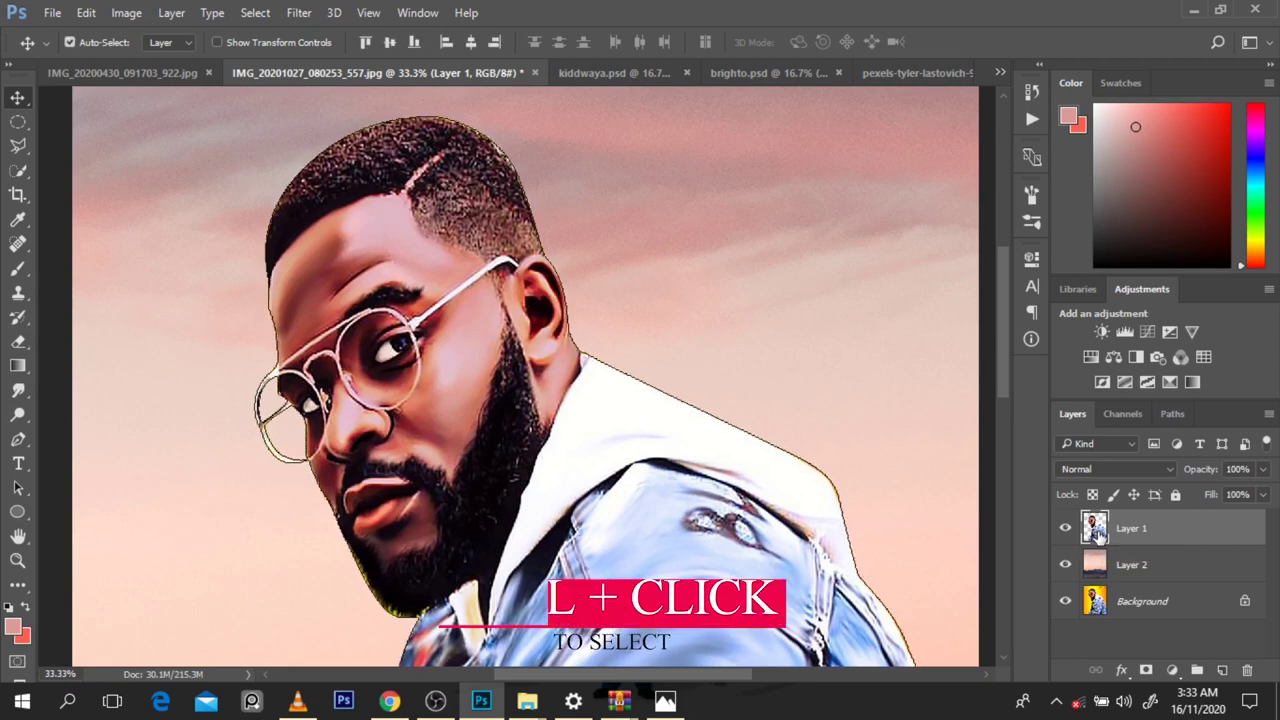
# Step: Zoom out to the whole image, check the layers under the face, and invert the selection
pyautogui.keyDown('ctrl'); pyautogui.keyDown('alt'); pyautogui.click(835, 390); pyautogui.keyUp('alt'); pyautogui.keyUp('ctrl')
pyautogui.keyDown('ctrl'); pyautogui.keyDown('alt'); pyautogui.click(835, 390); pyautogui.keyUp('alt'); pyautogui.keyUp('ctrl')
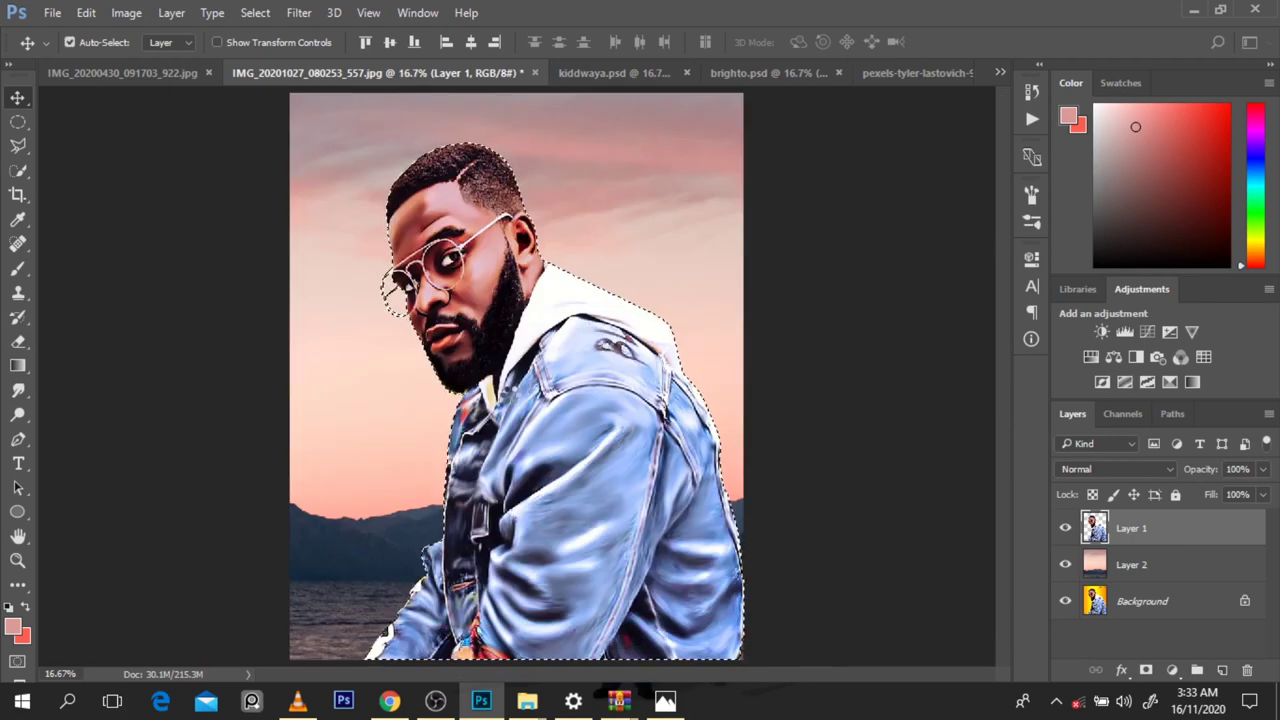
pyautogui.rightClick(510, 396)
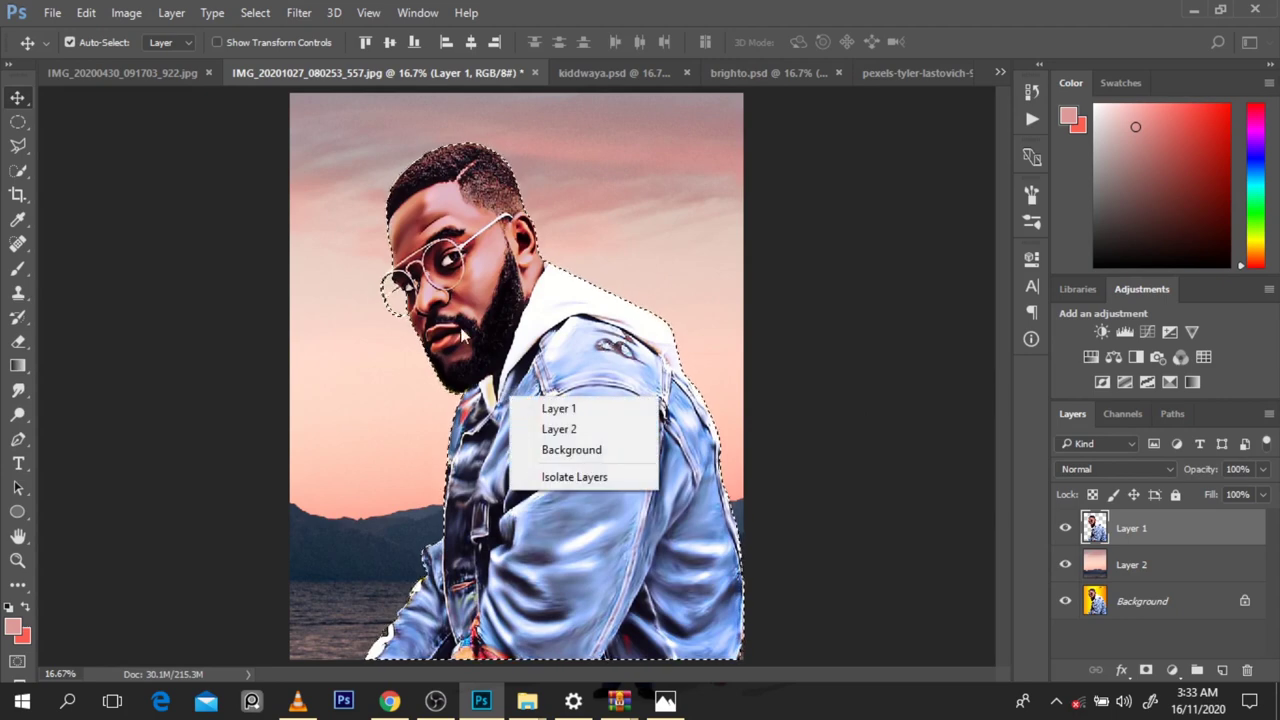
pyautogui.rightClick(447, 291)
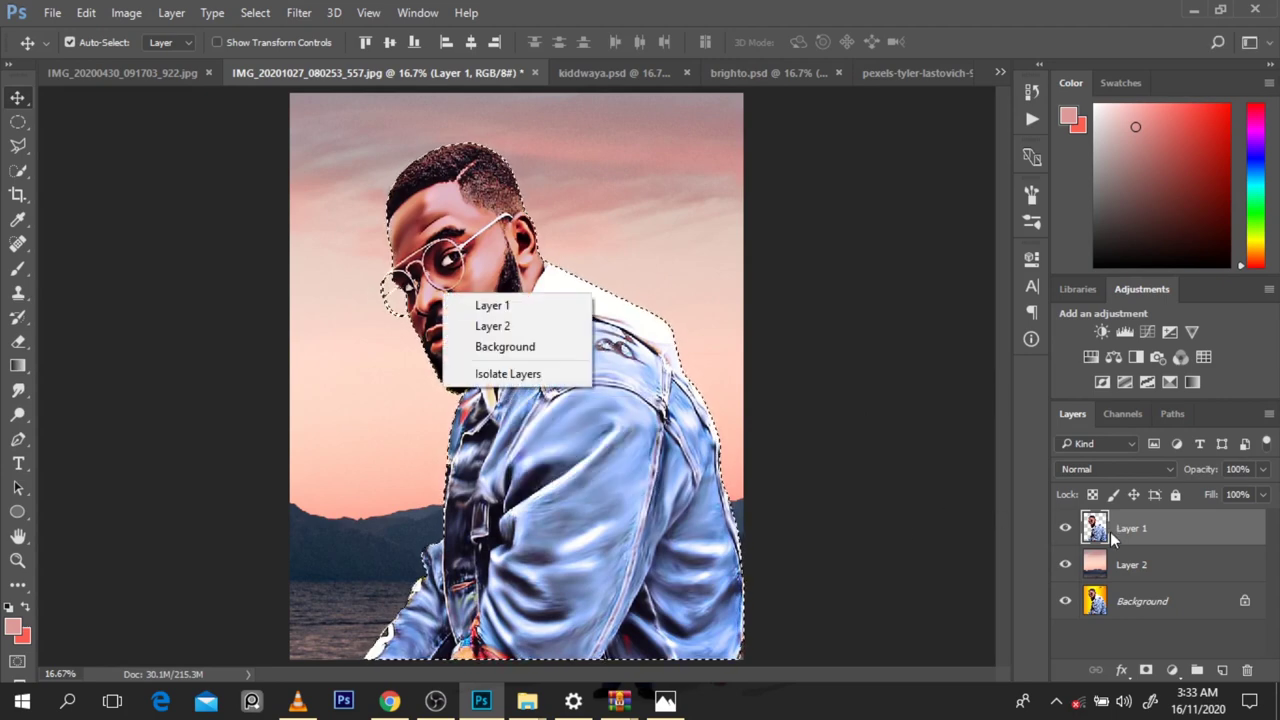
pyautogui.click(1117, 533)
pyautogui.hotkey('ctrl', 'shift', 'i')
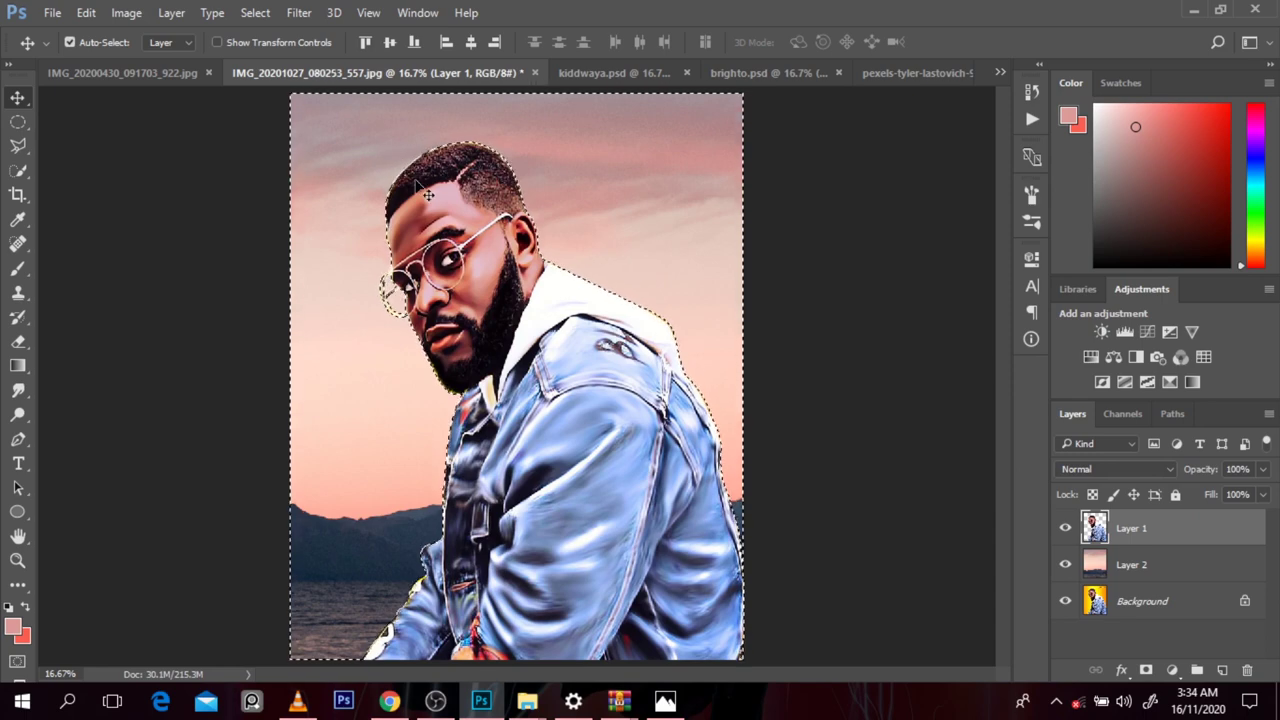
# Step: Switch to the Rectangular Marquee tool and bring up the canvas selection options
pyautogui.click(16, 126)
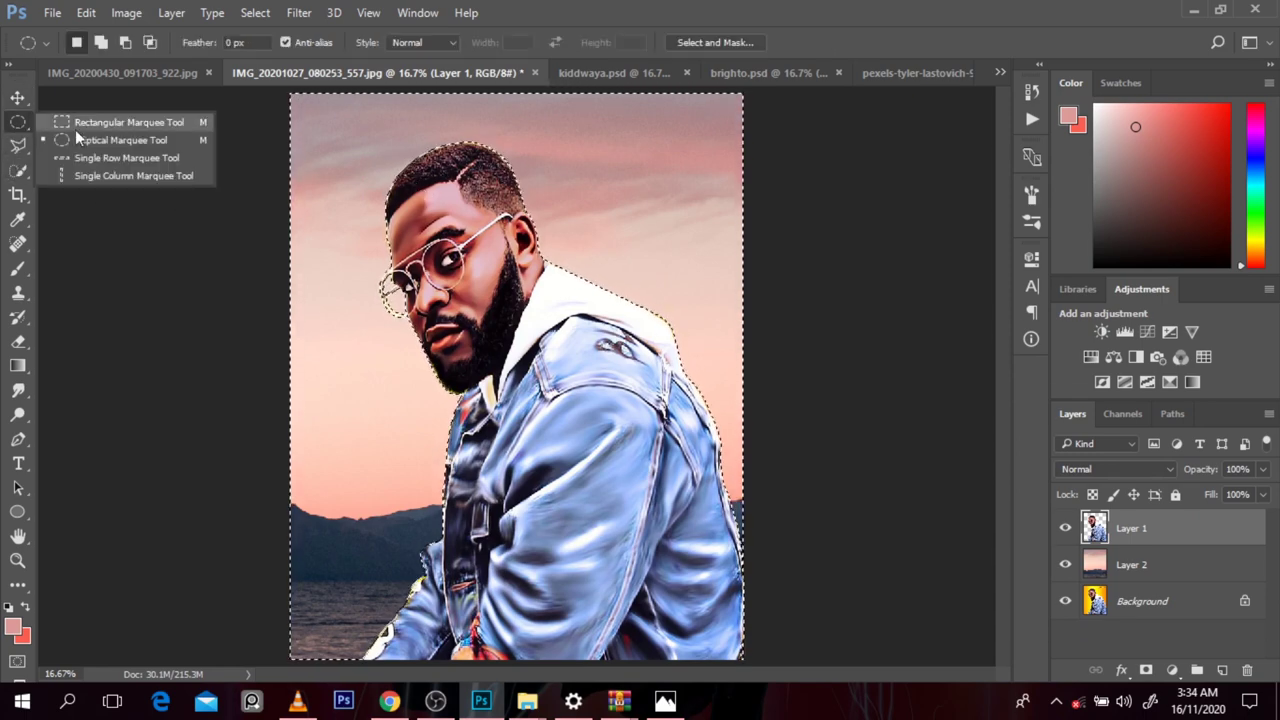
pyautogui.click(75, 124)
pyautogui.rightClick(488, 288)
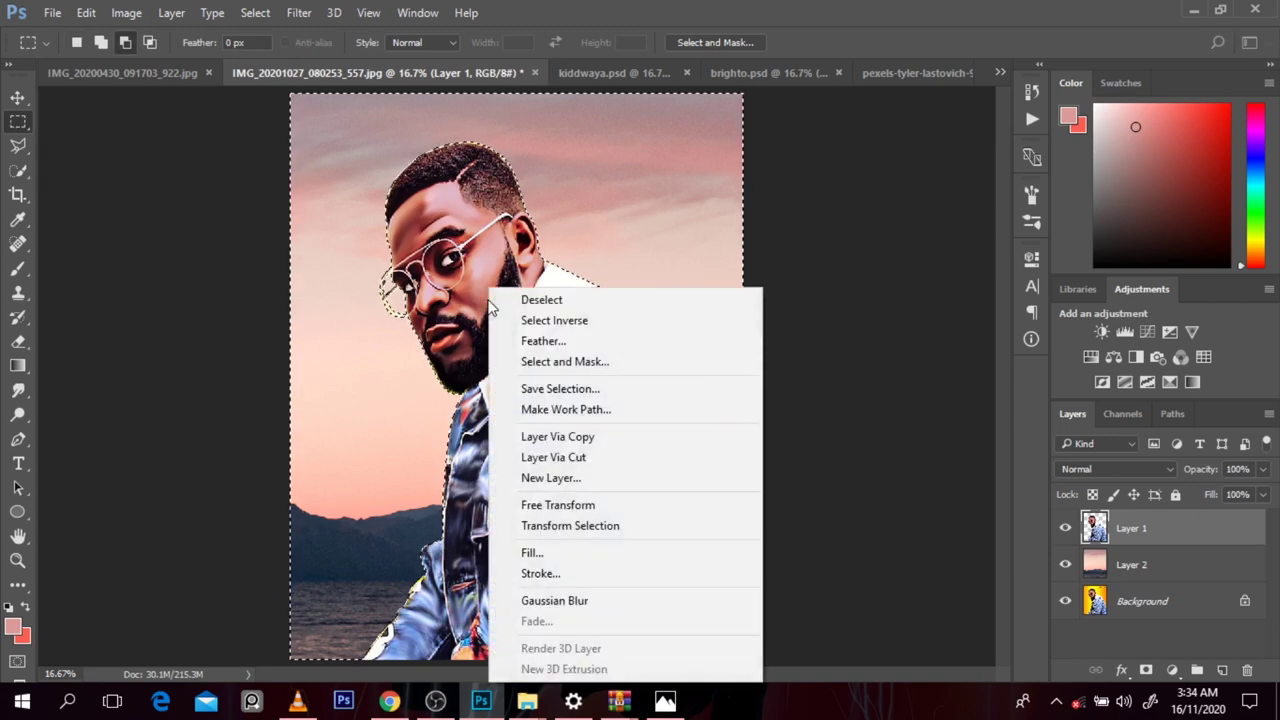
pyautogui.click(850, 368)
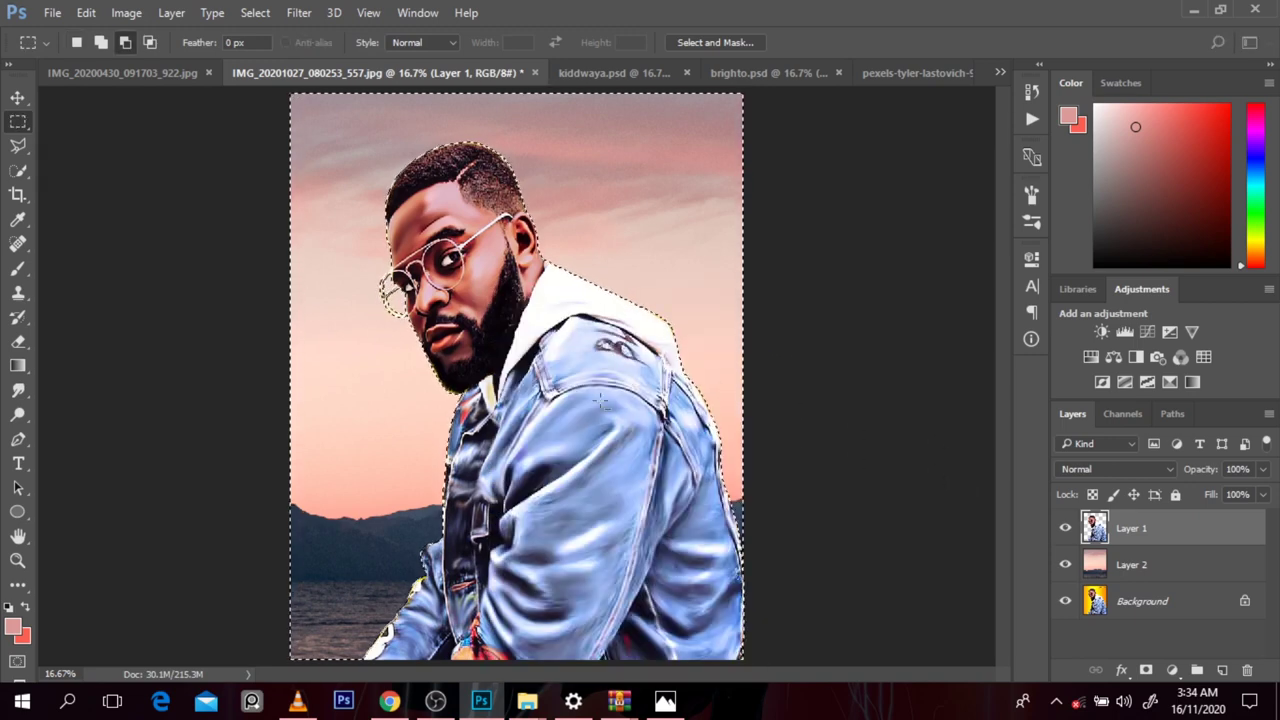
pyautogui.rightClick(512, 325)
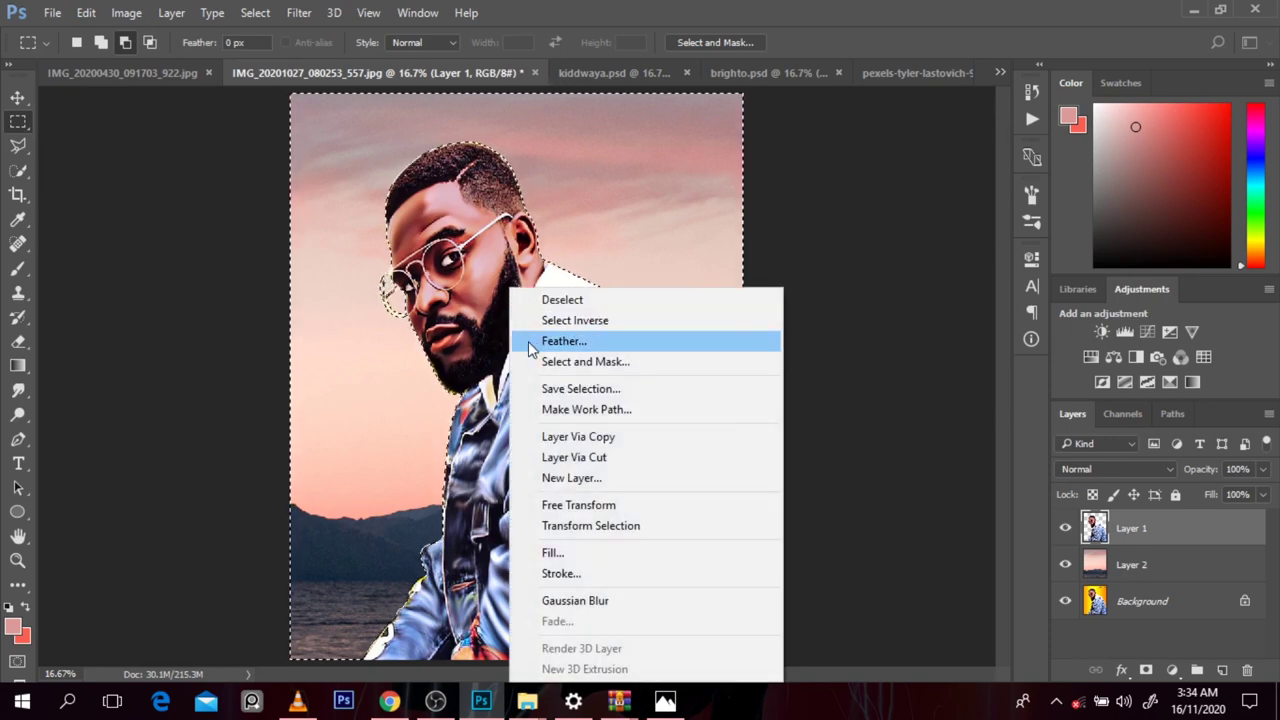
pyautogui.click(1096, 540)
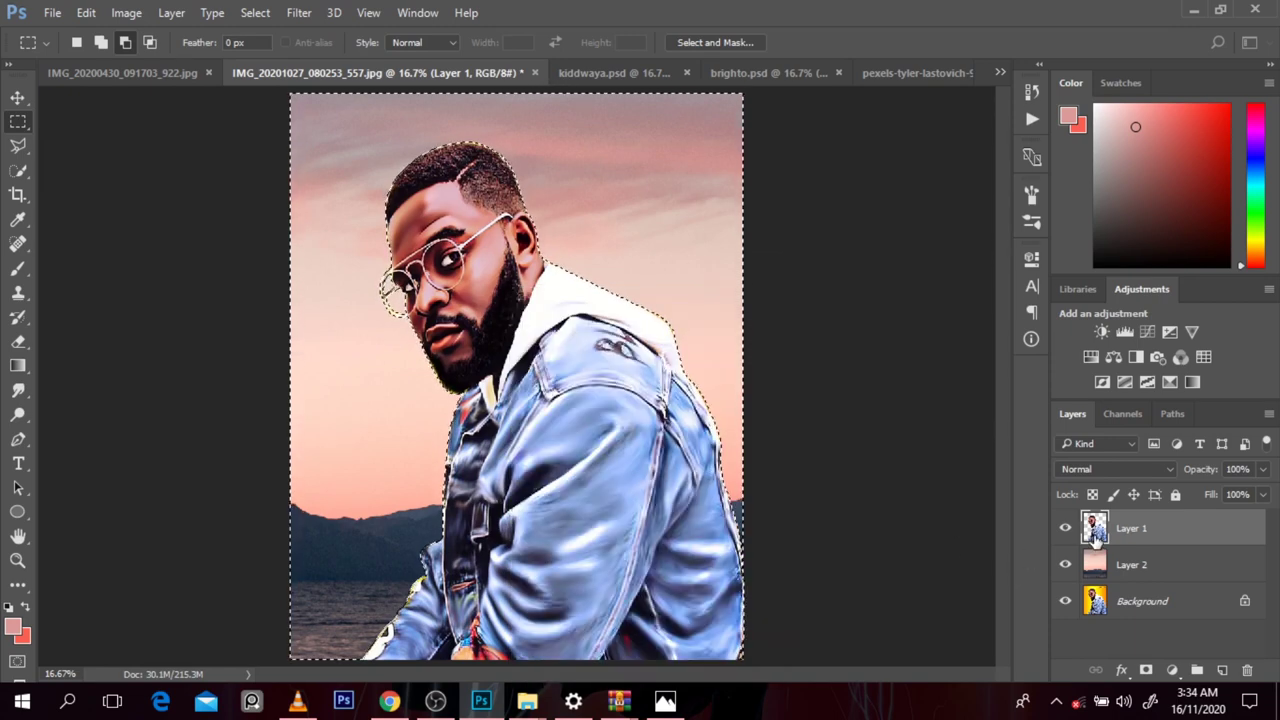
# Step: Reload Layer 1's outline as a selection and invert it with Select > Inverse
pyautogui.keyDown('ctrl'); pyautogui.click(1096, 535); pyautogui.keyUp('ctrl')
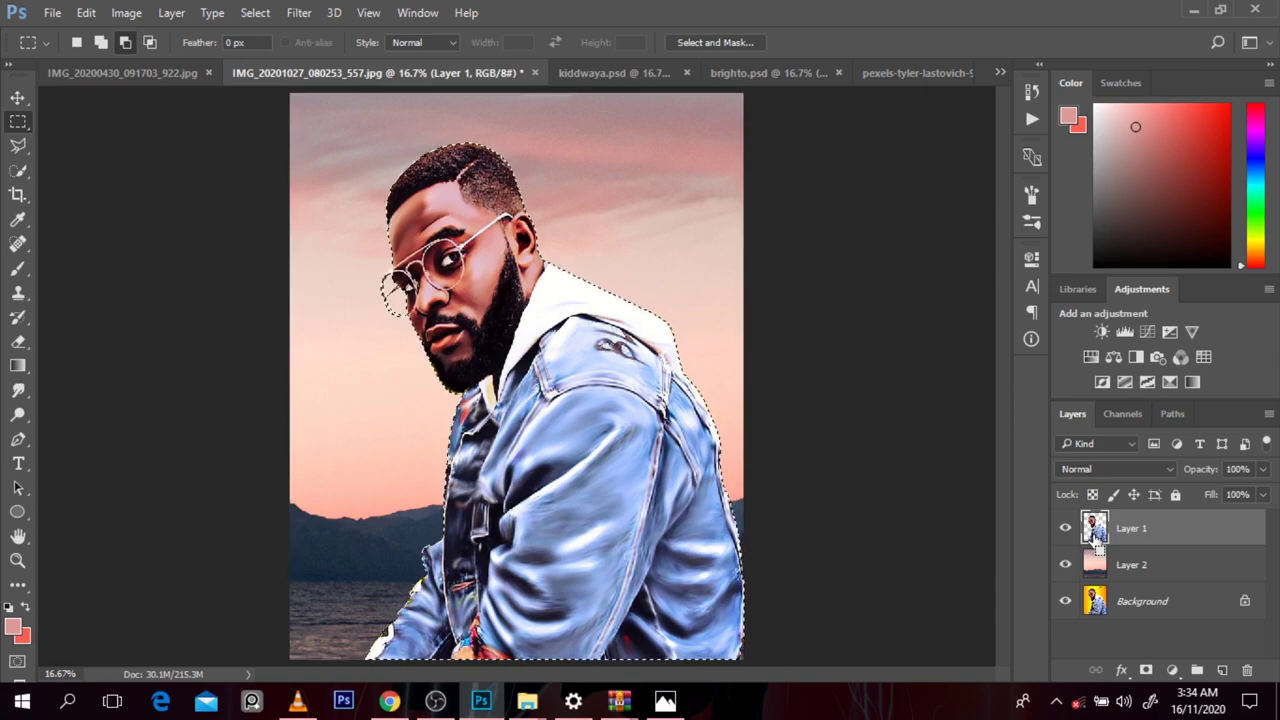
pyautogui.hotkey('ctrl', 'shift', 'i')
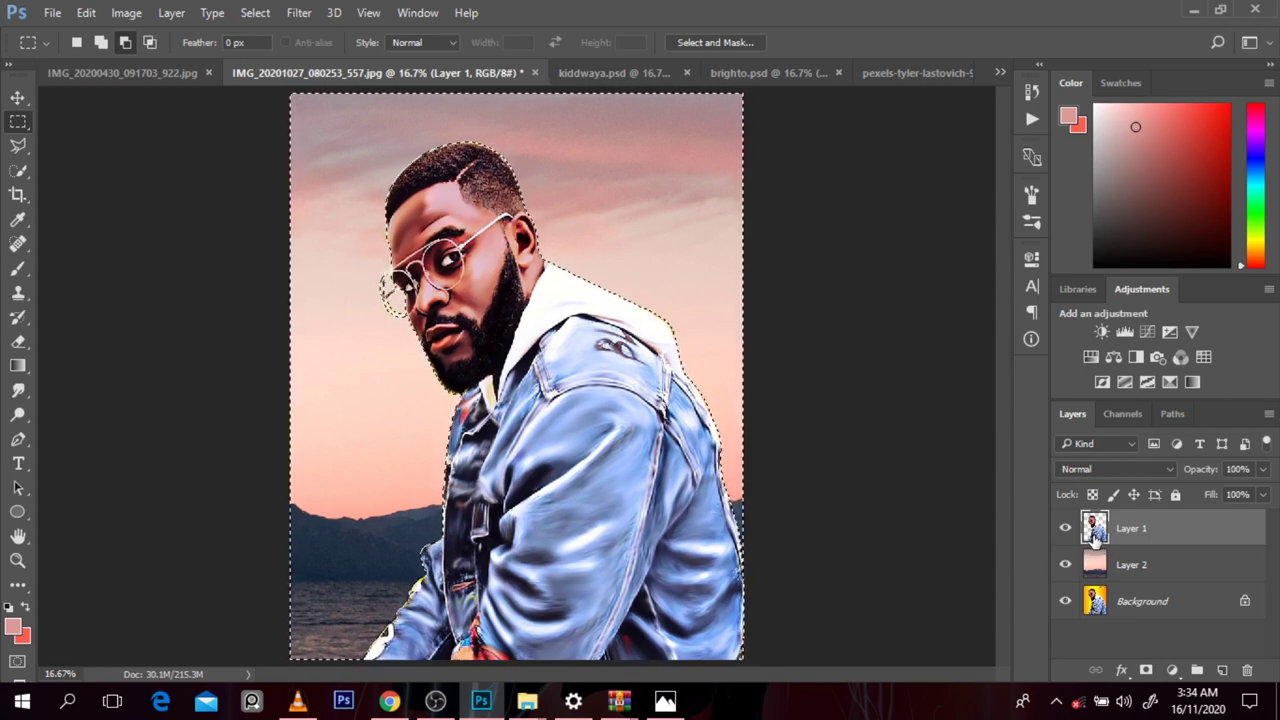
pyautogui.click(252, 12)
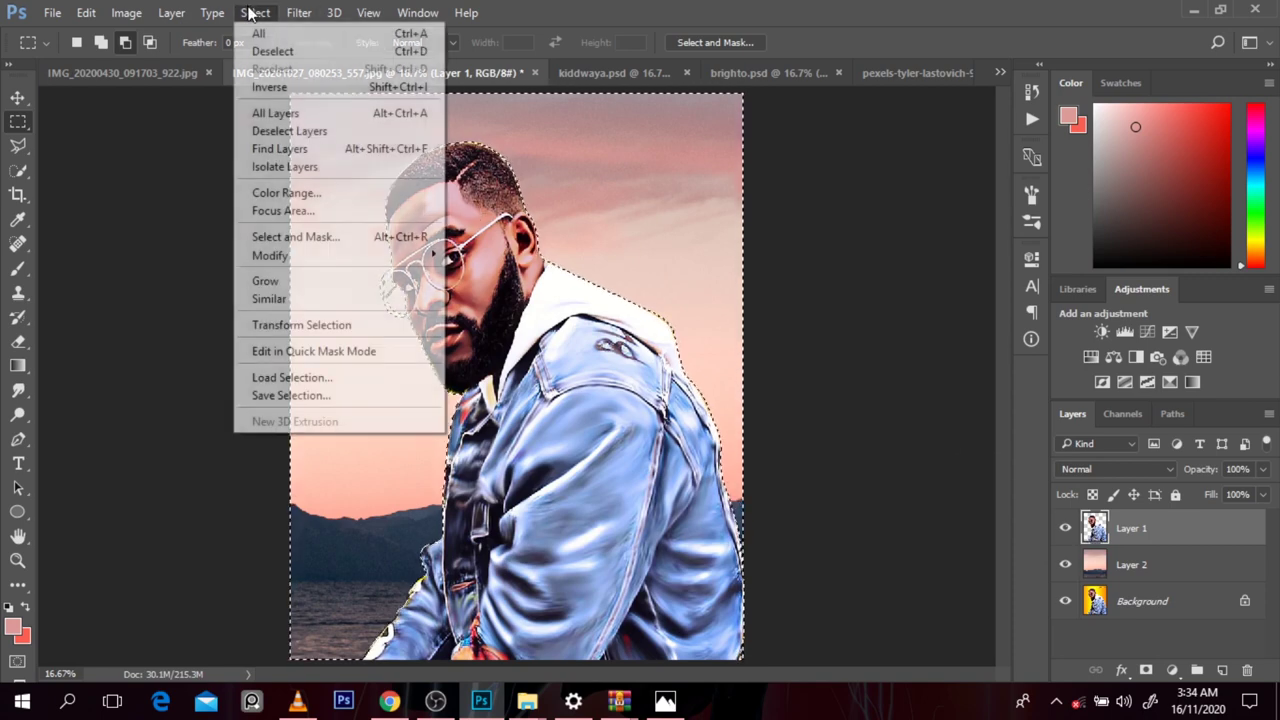
pyautogui.click(270, 87)
pyautogui.click(256, 12)
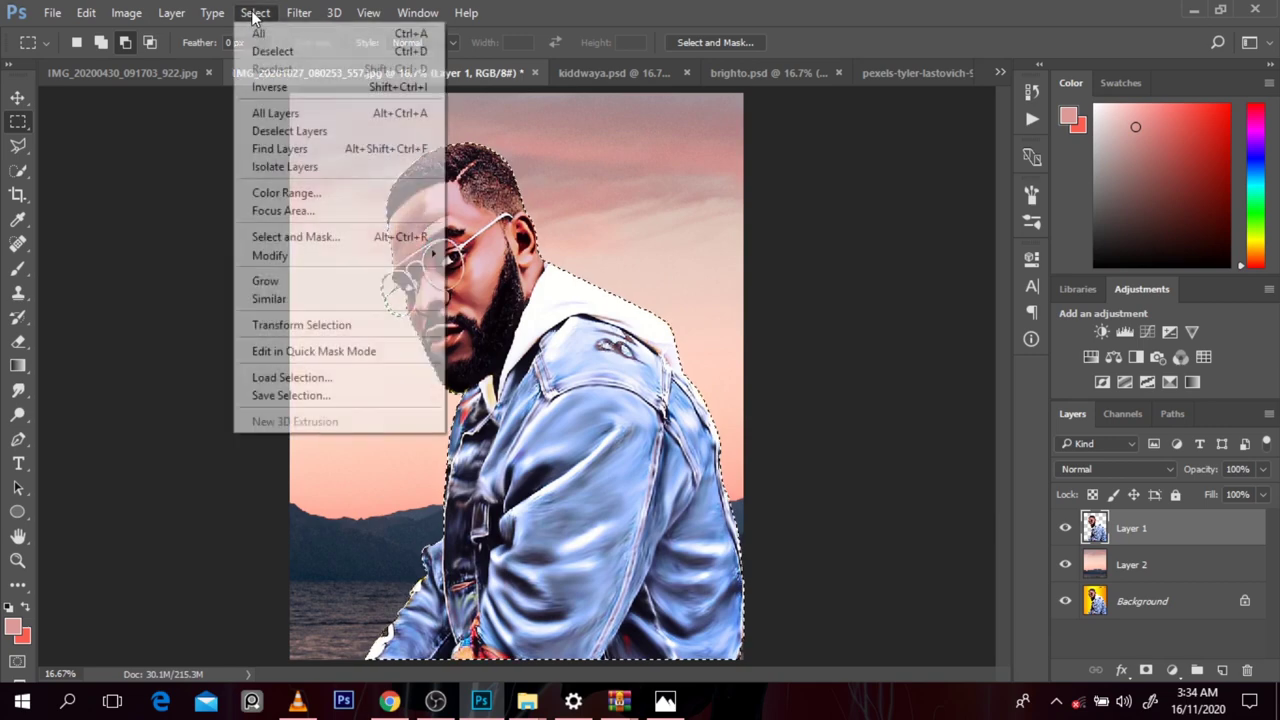
pyautogui.click(270, 87)
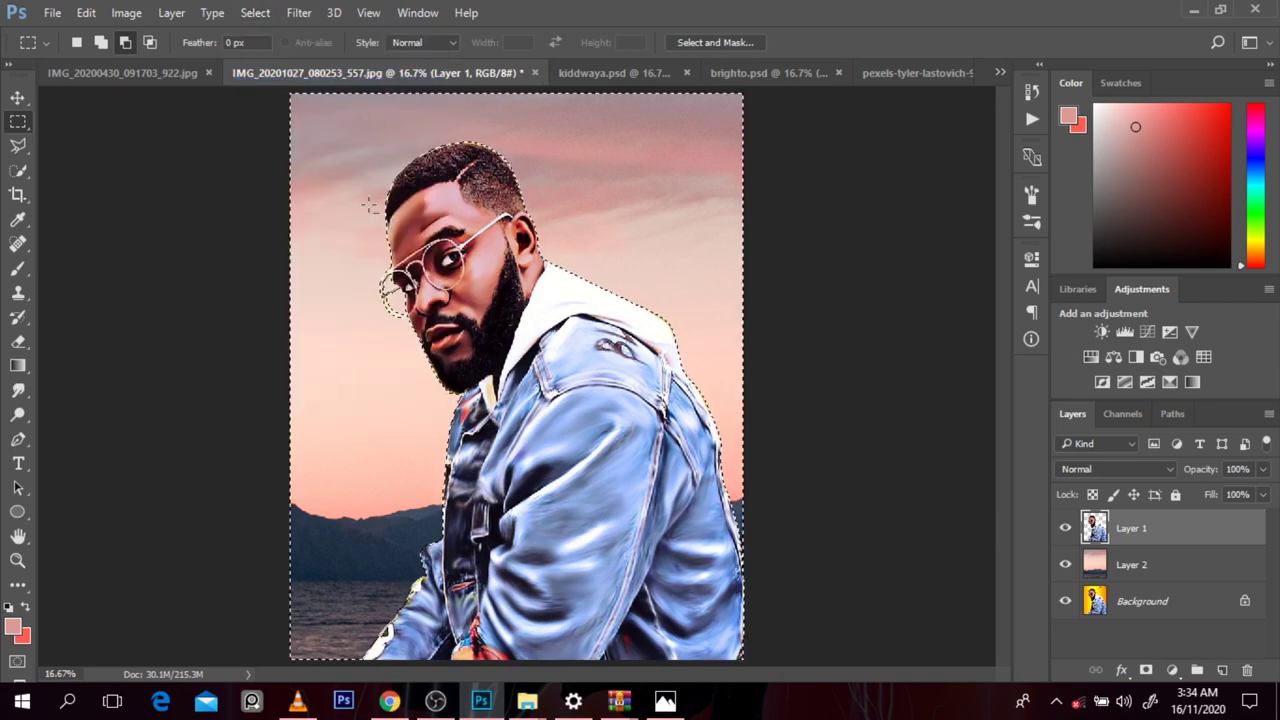
# Step: Feather the inverted background selection by 5 pixels
pyautogui.rightClick(18, 124)
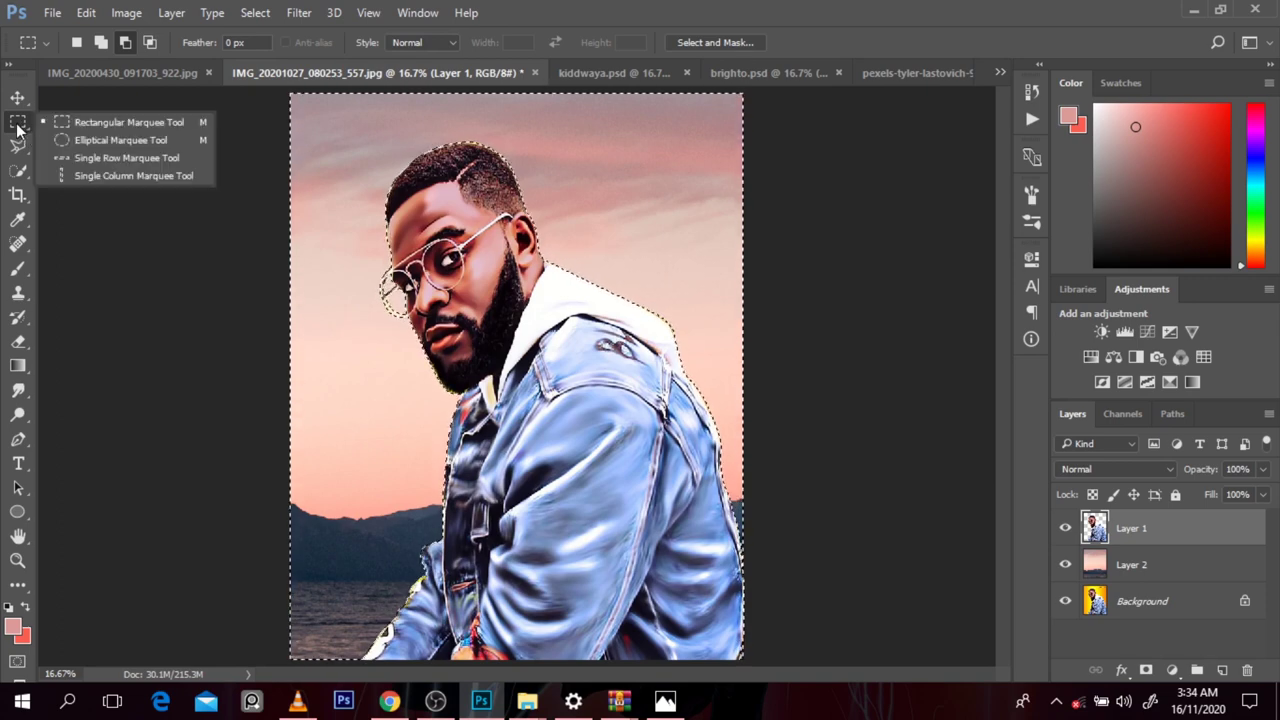
pyautogui.rightClick(541, 285)
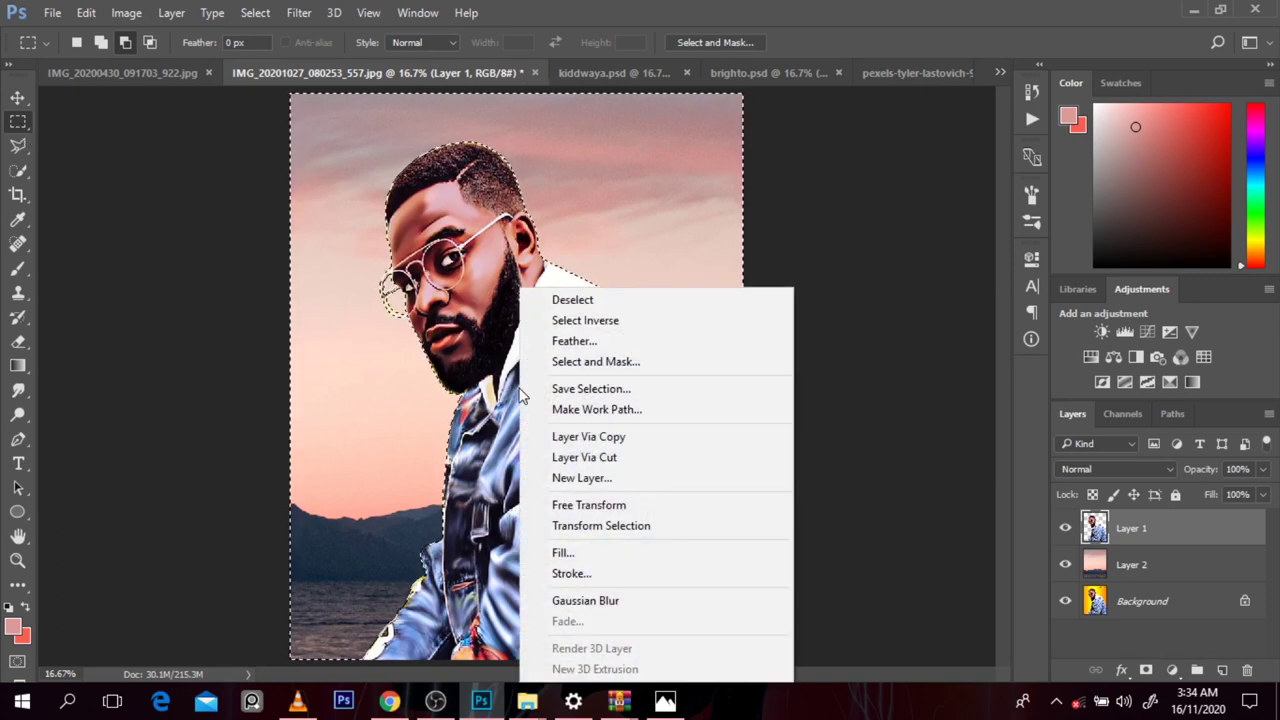
pyautogui.click(541, 343)
pyautogui.press('Return')
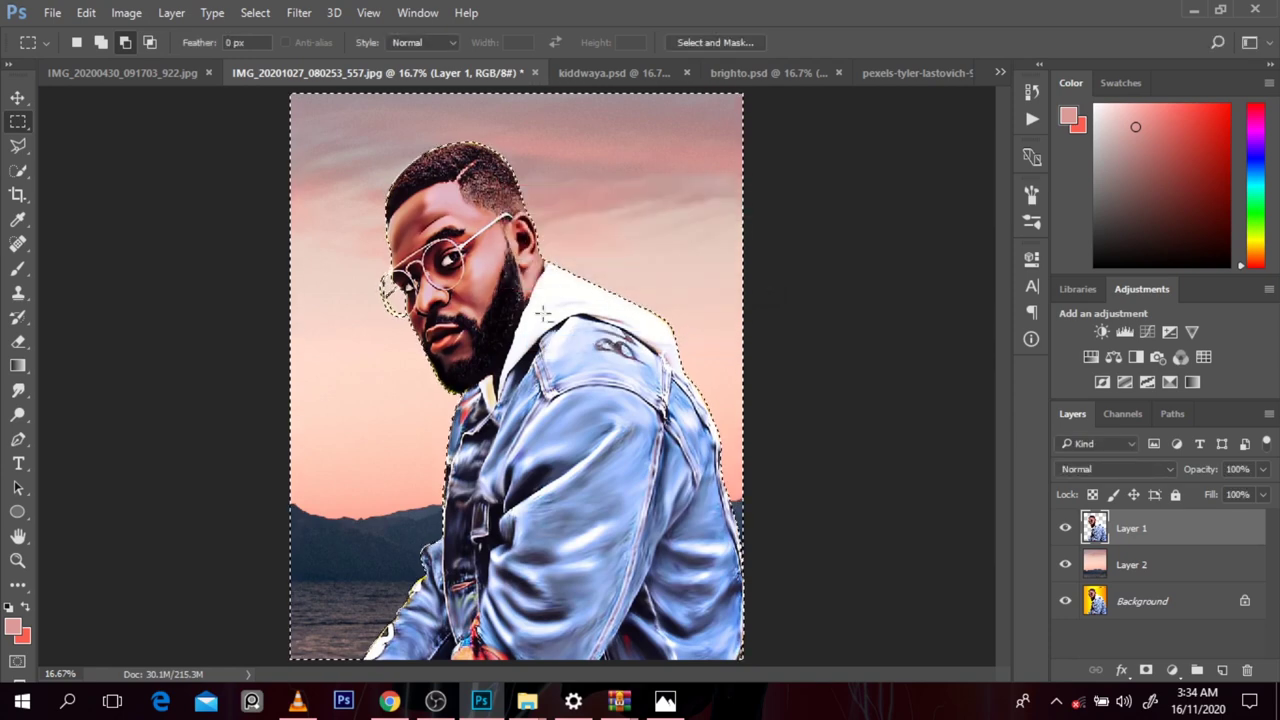
# Step: Zoom in on the edge, deselect with Ctrl+D after undoing once, then zoom back out to 16.7%
pyautogui.scroll(4, 511, 181)
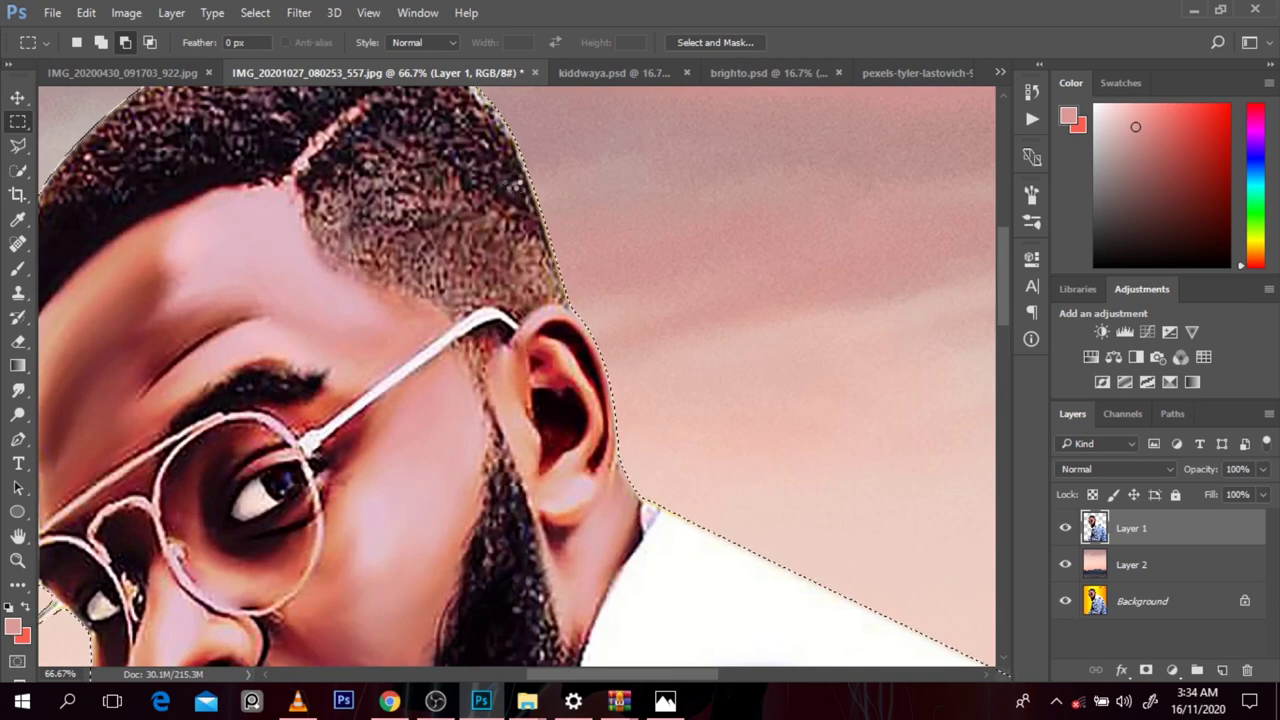
pyautogui.click(514, 185)
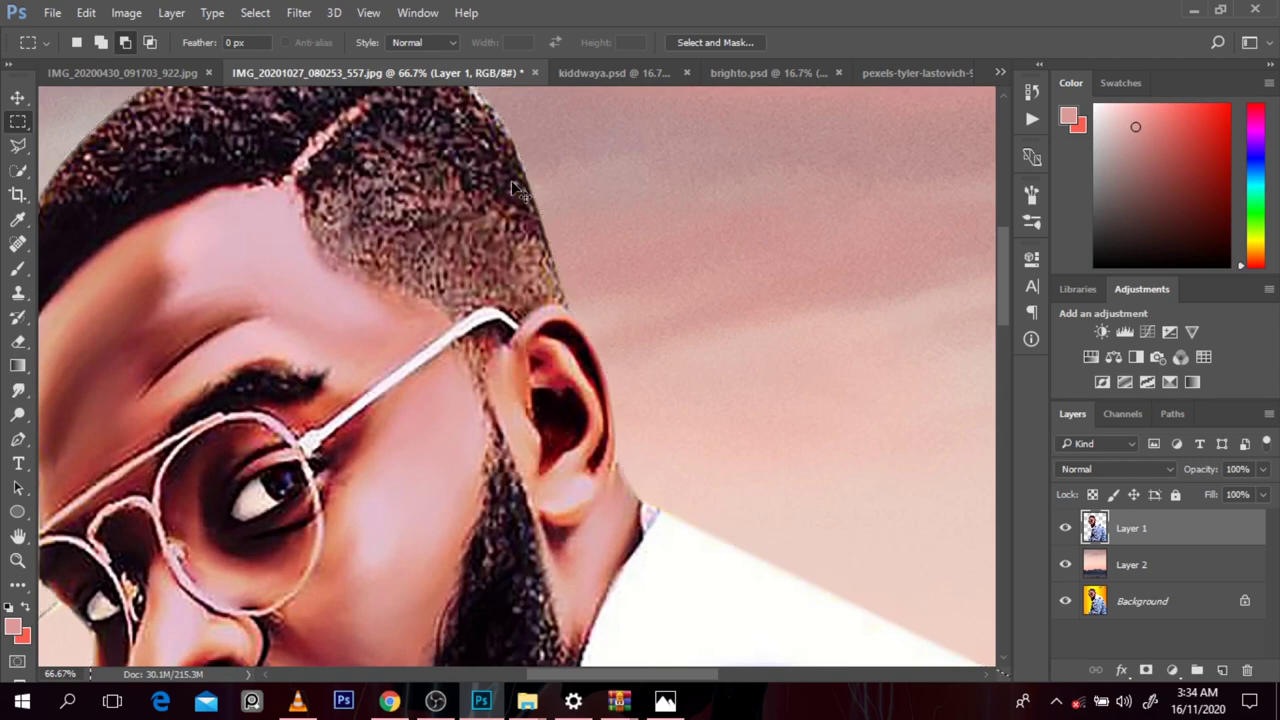
pyautogui.hotkey('ctrl', 'z')
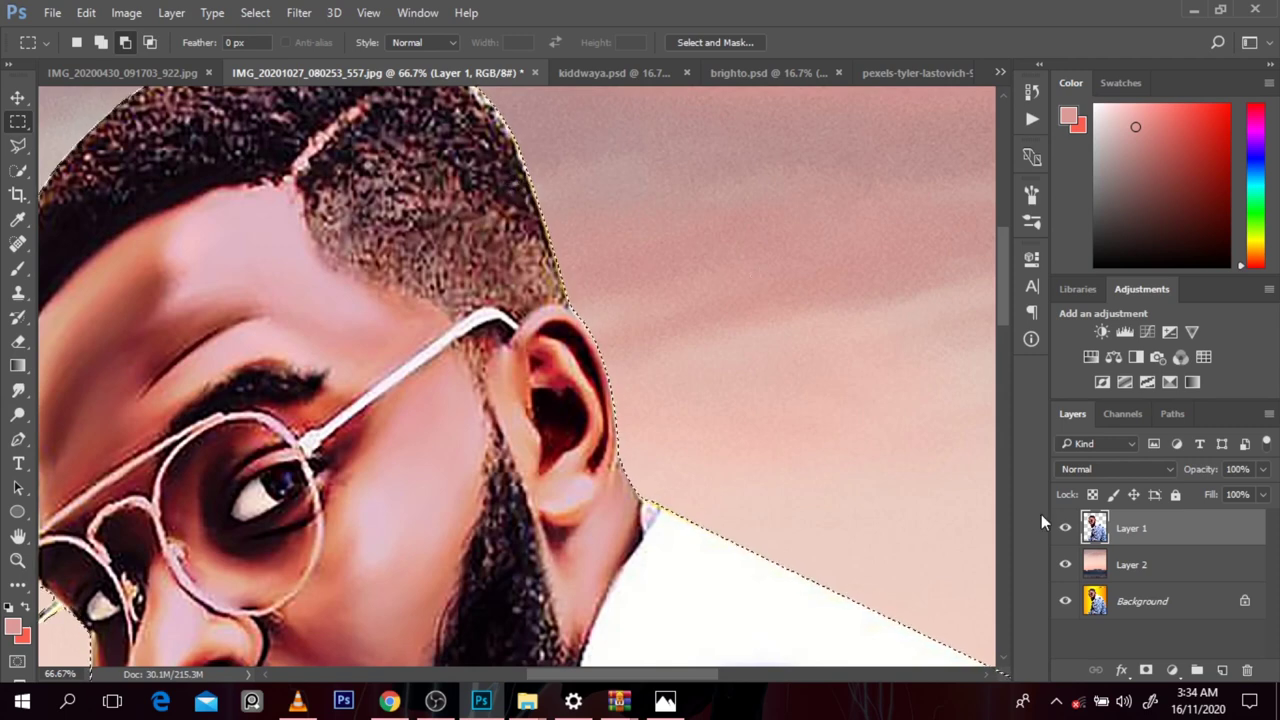
pyautogui.hotkey('ctrl', 'd')
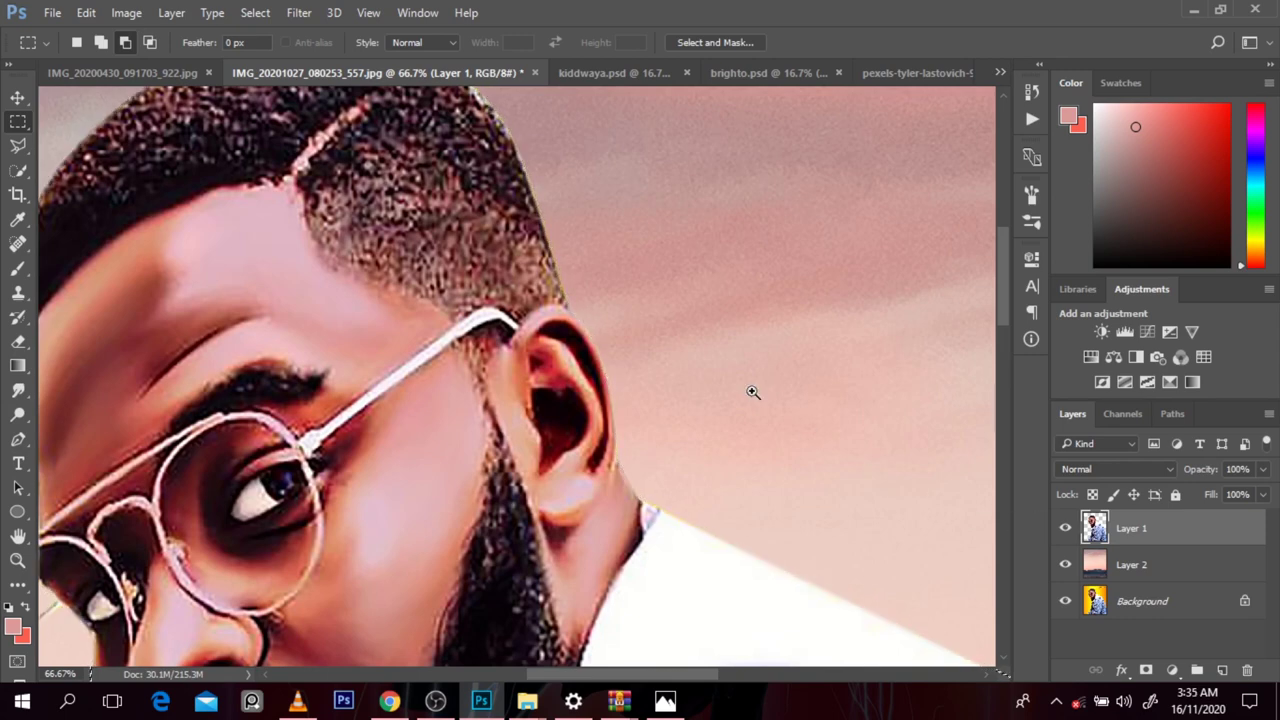
pyautogui.scroll(-2, 752, 399)
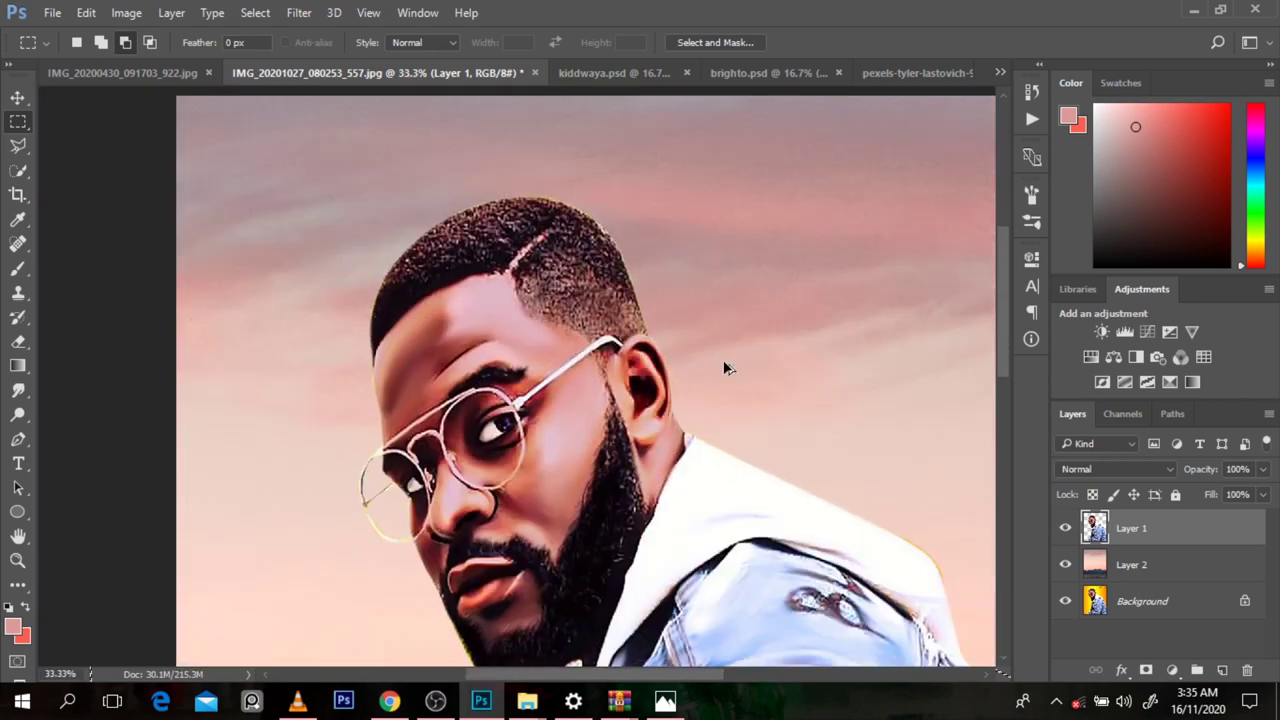
pyautogui.scroll(-2, 723, 365)
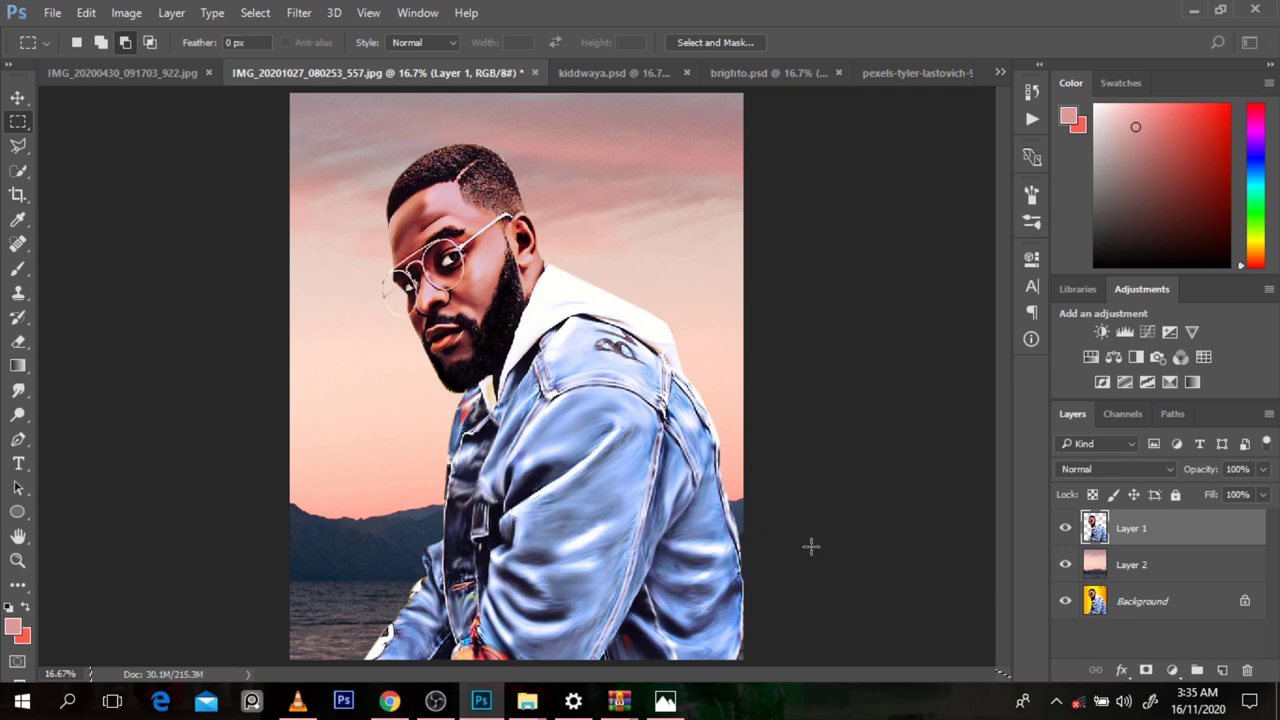
pyautogui.click(17, 97)
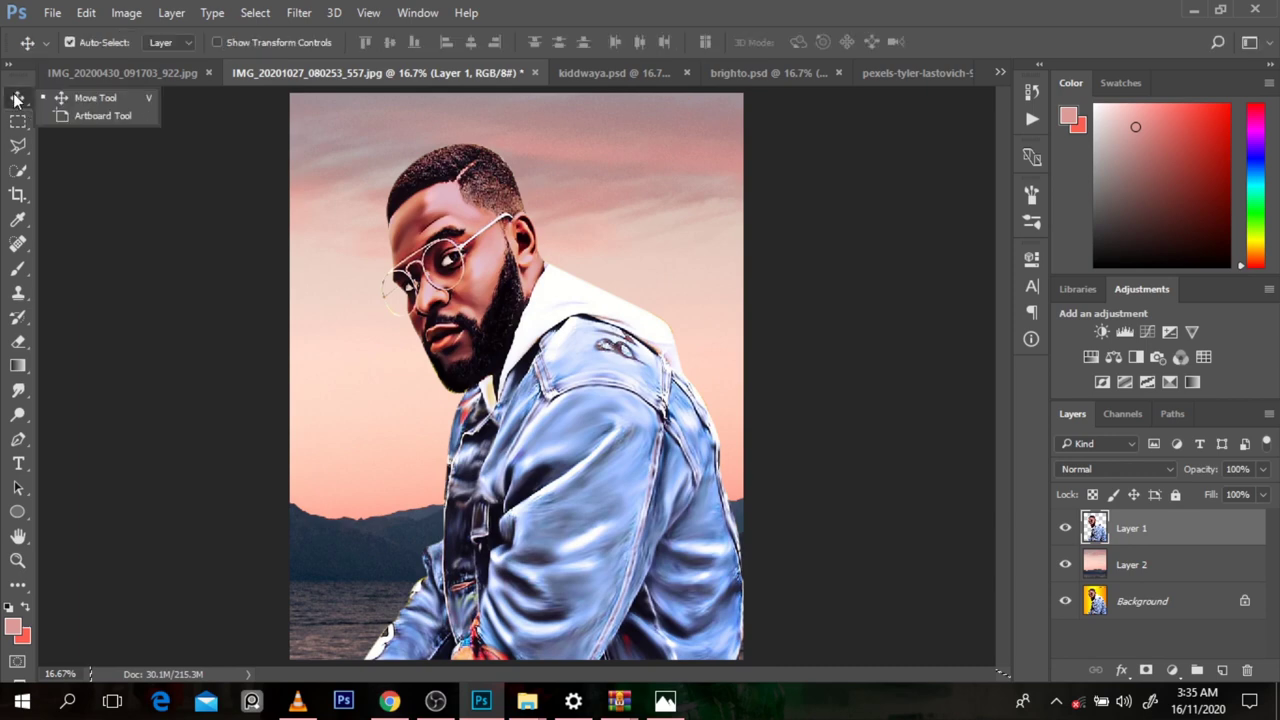
pyautogui.click(222, 281)
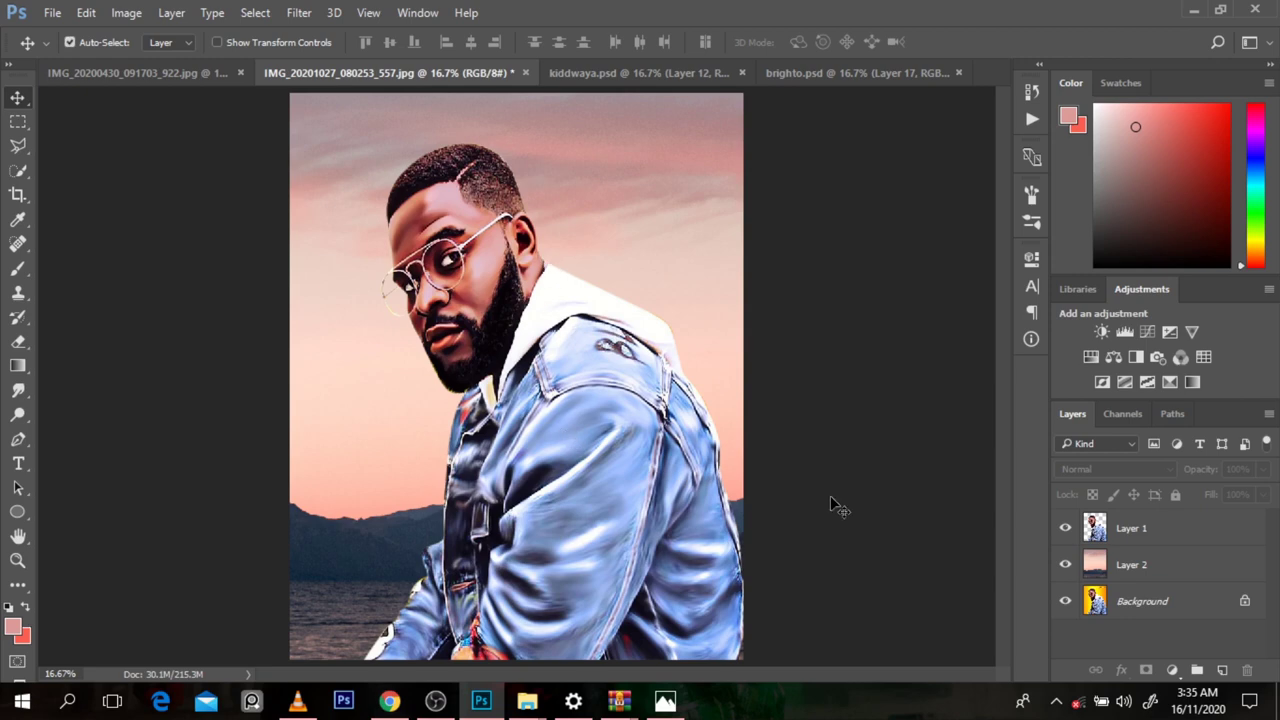
pyautogui.keyDown('alt'); pyautogui.click(681, 436); pyautogui.keyUp('alt')
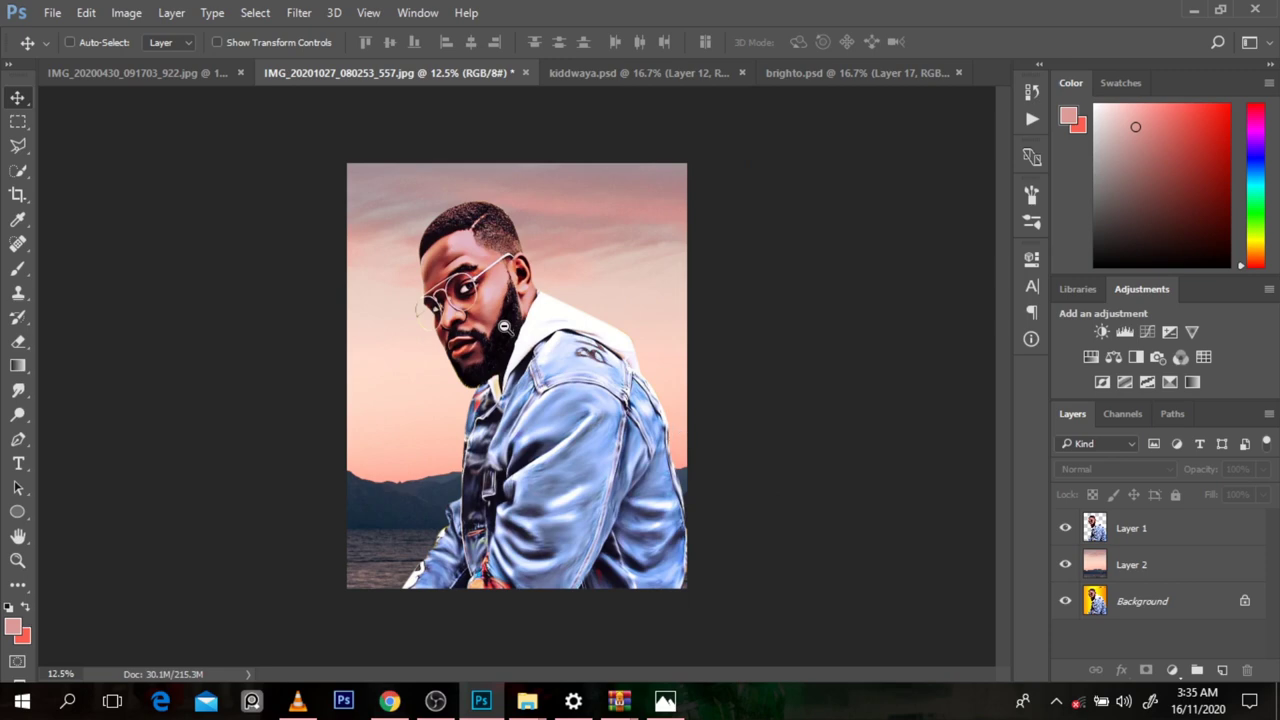
pyautogui.keyDown('alt'); pyautogui.click(505, 326); pyautogui.keyUp('alt')
pyautogui.keyDown('alt'); pyautogui.click(505, 326); pyautogui.keyUp('alt')
pyautogui.click(505, 326)
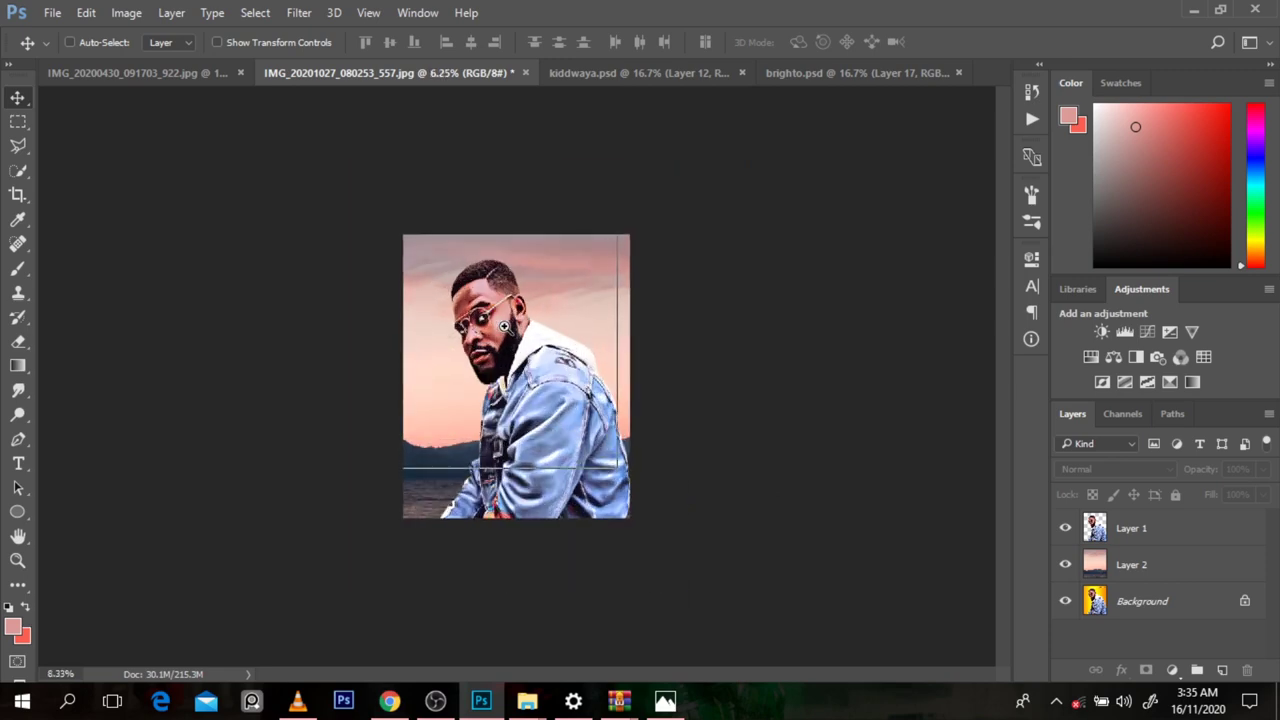
pyautogui.click(505, 326)
pyautogui.click(505, 326)
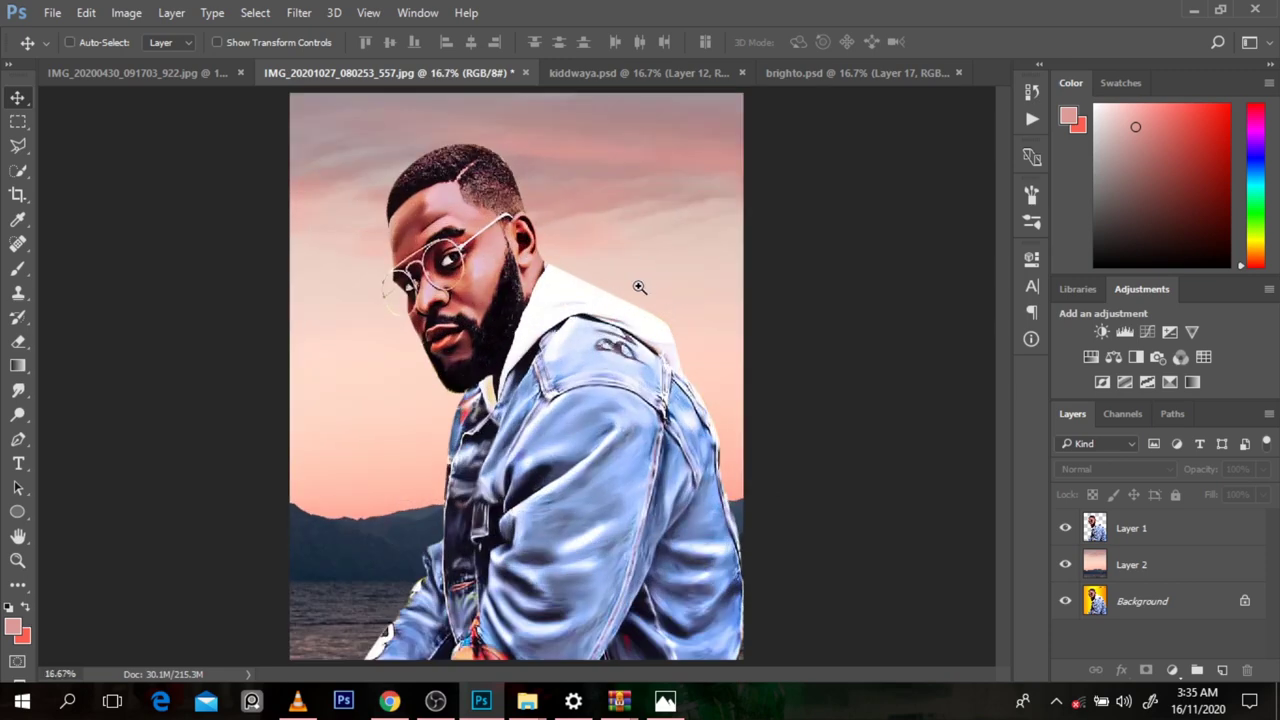
pyautogui.hotkey('ctrl', '-')
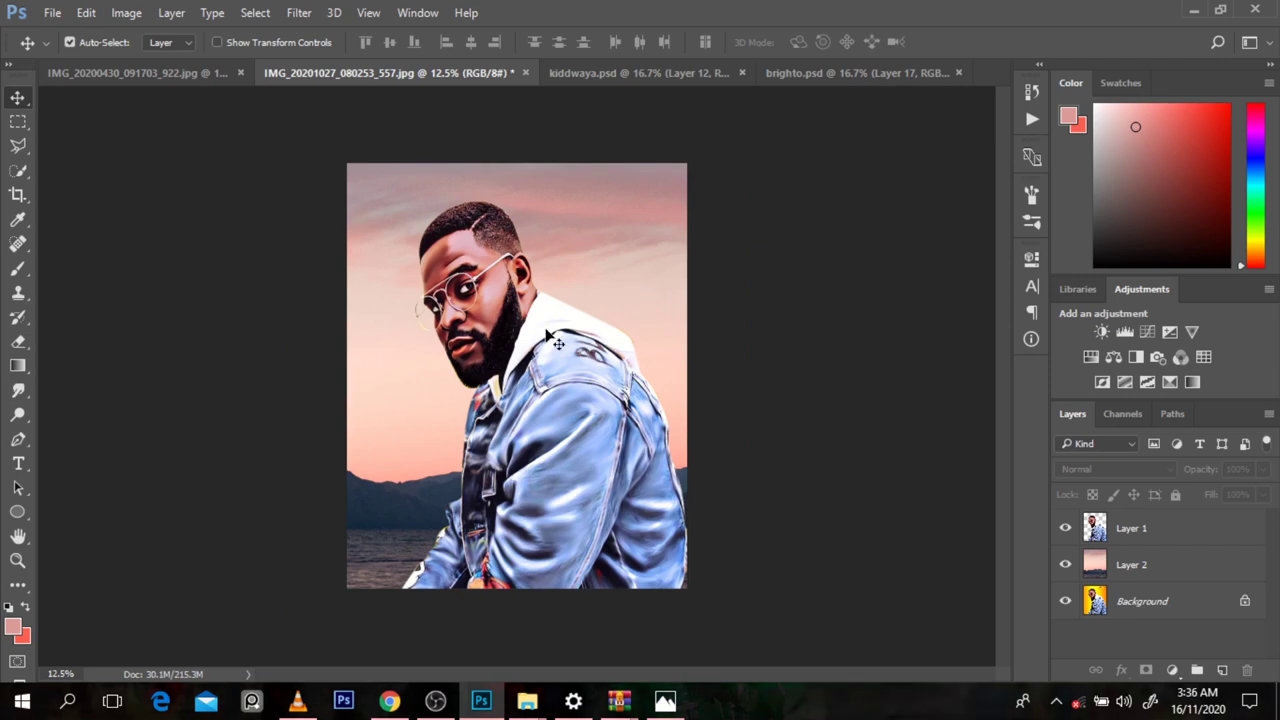
pyautogui.moveTo(622, 705)
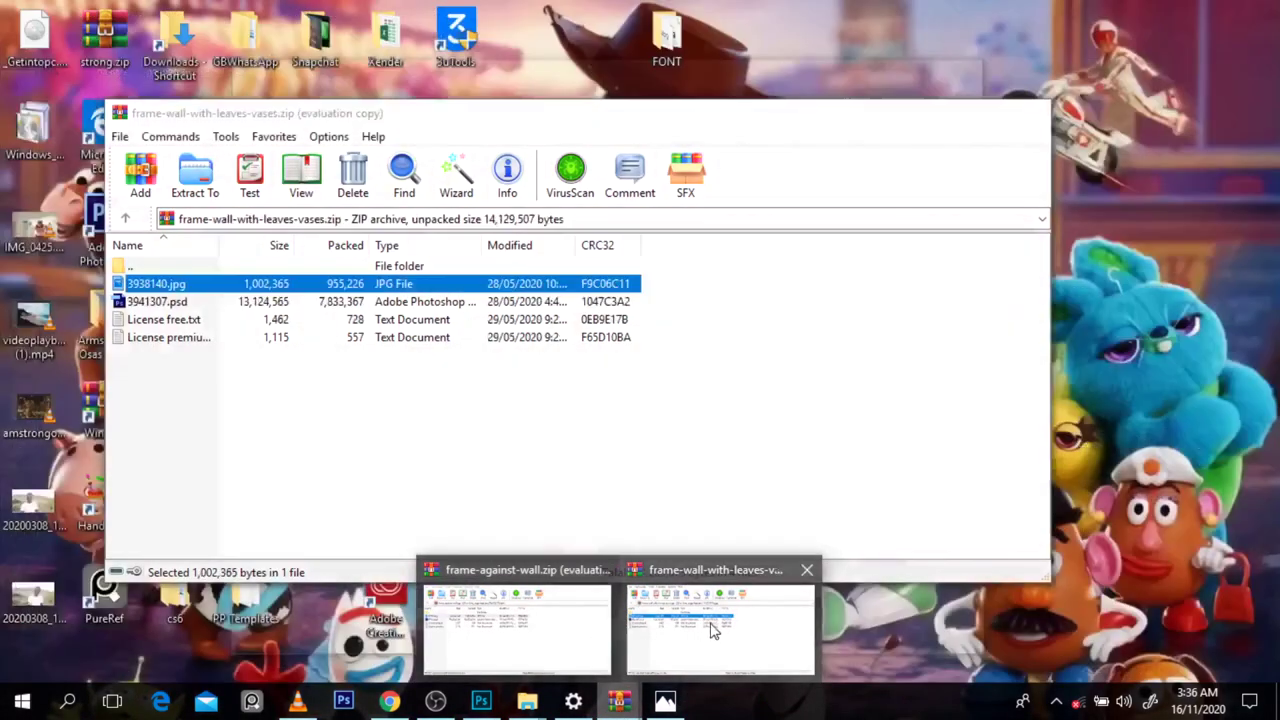
# Step: Switch between the frame-wall archive, the wallpaper images folder and Photoshop
pyautogui.click(710, 631)
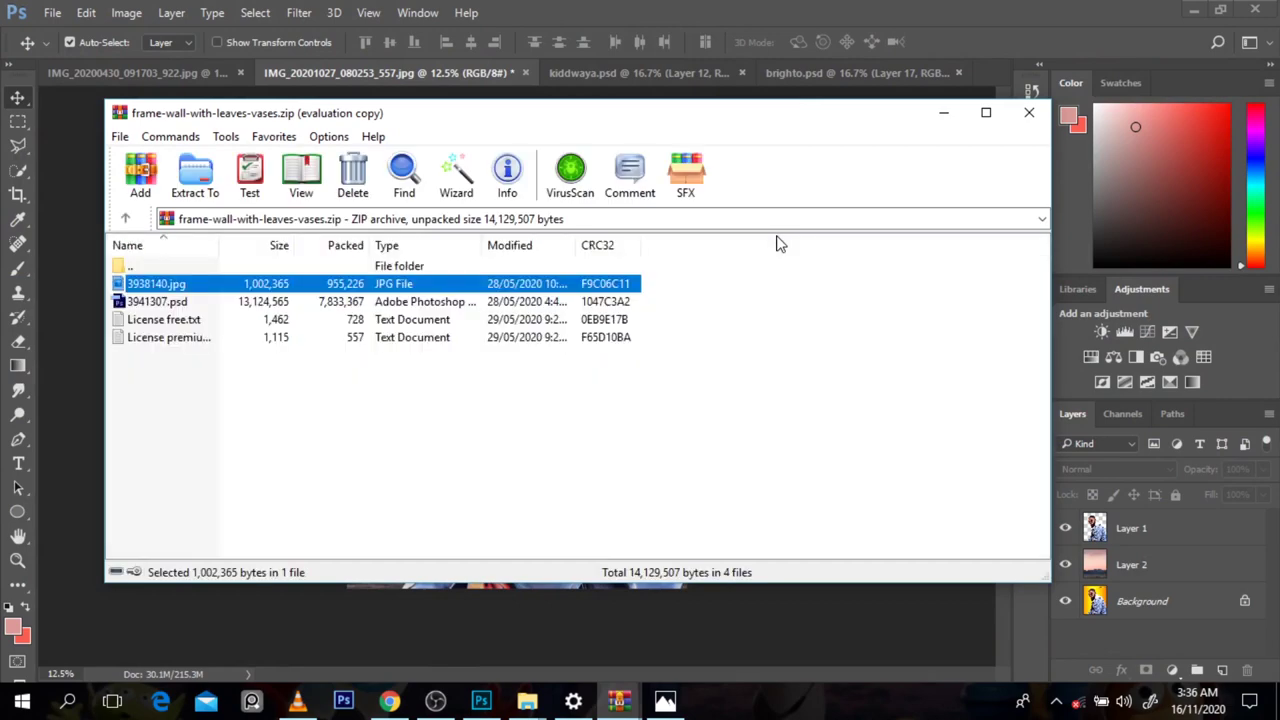
pyautogui.moveTo(527, 700)
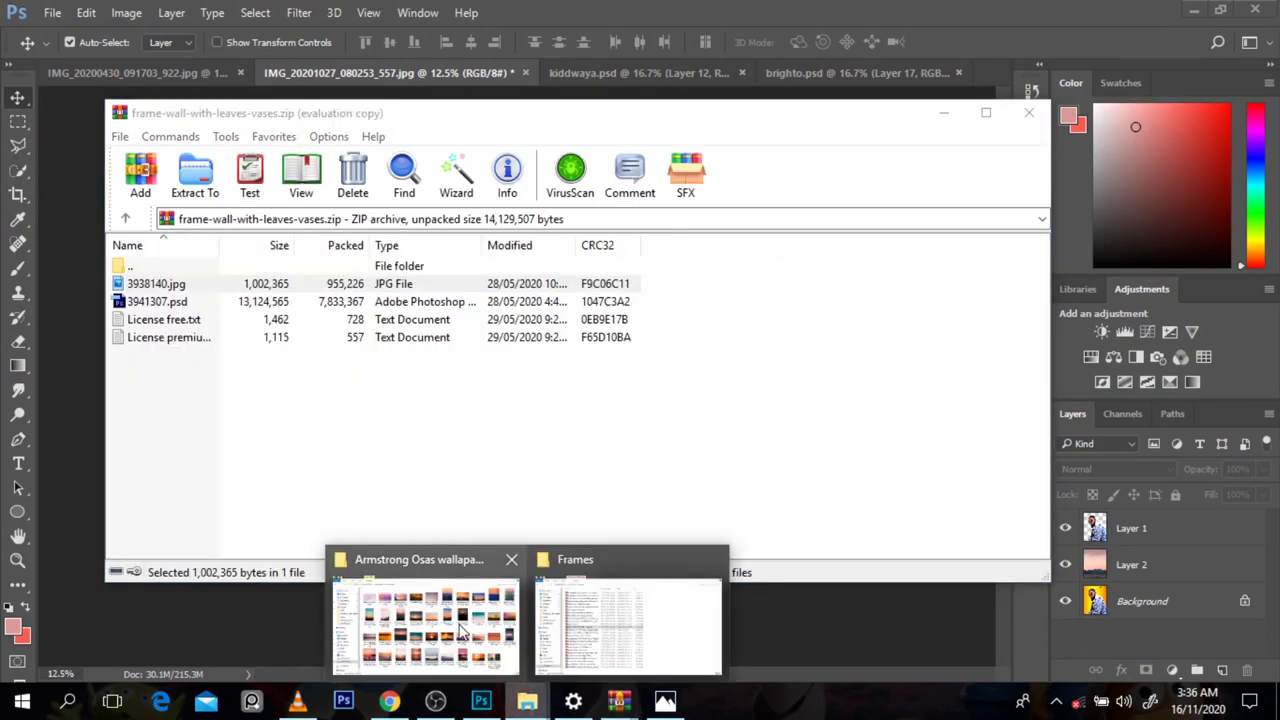
pyautogui.click(463, 632)
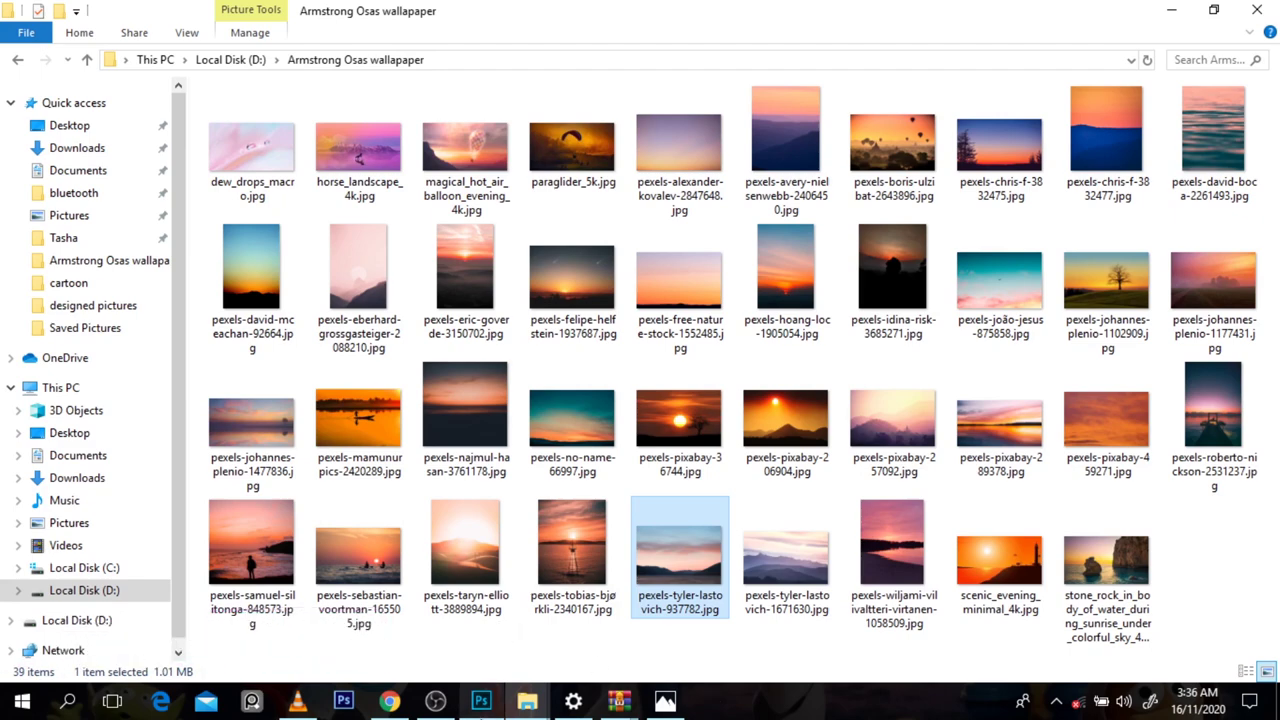
pyautogui.click(481, 700)
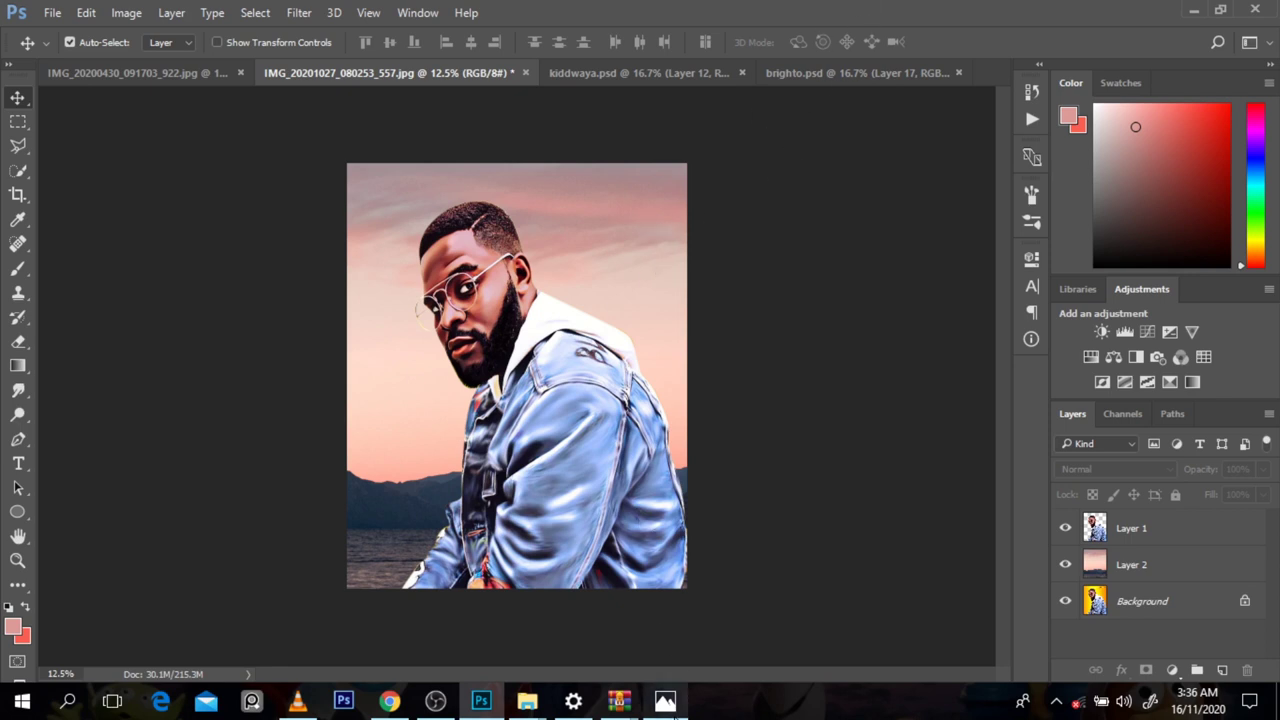
# Step: Preview 3938140.jpg from the vases archive, close the preview, and open 3941307.psd
pyautogui.moveTo(676, 712)
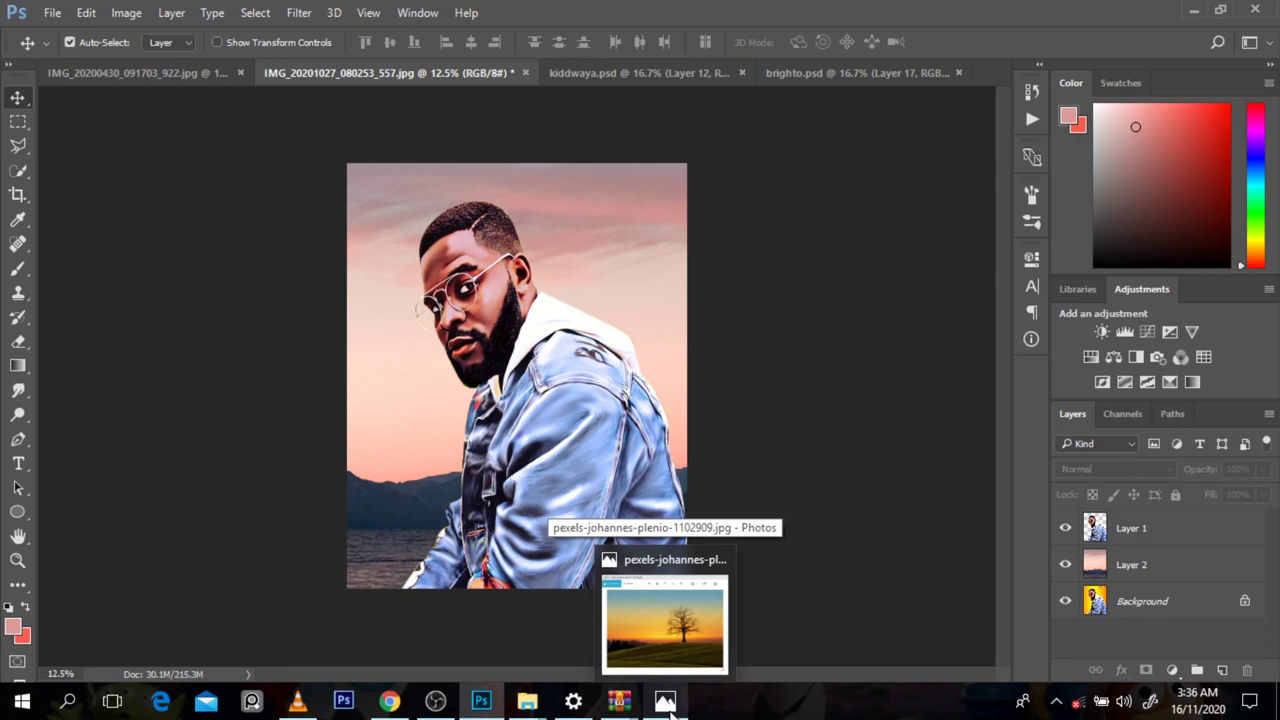
pyautogui.moveTo(614, 643)
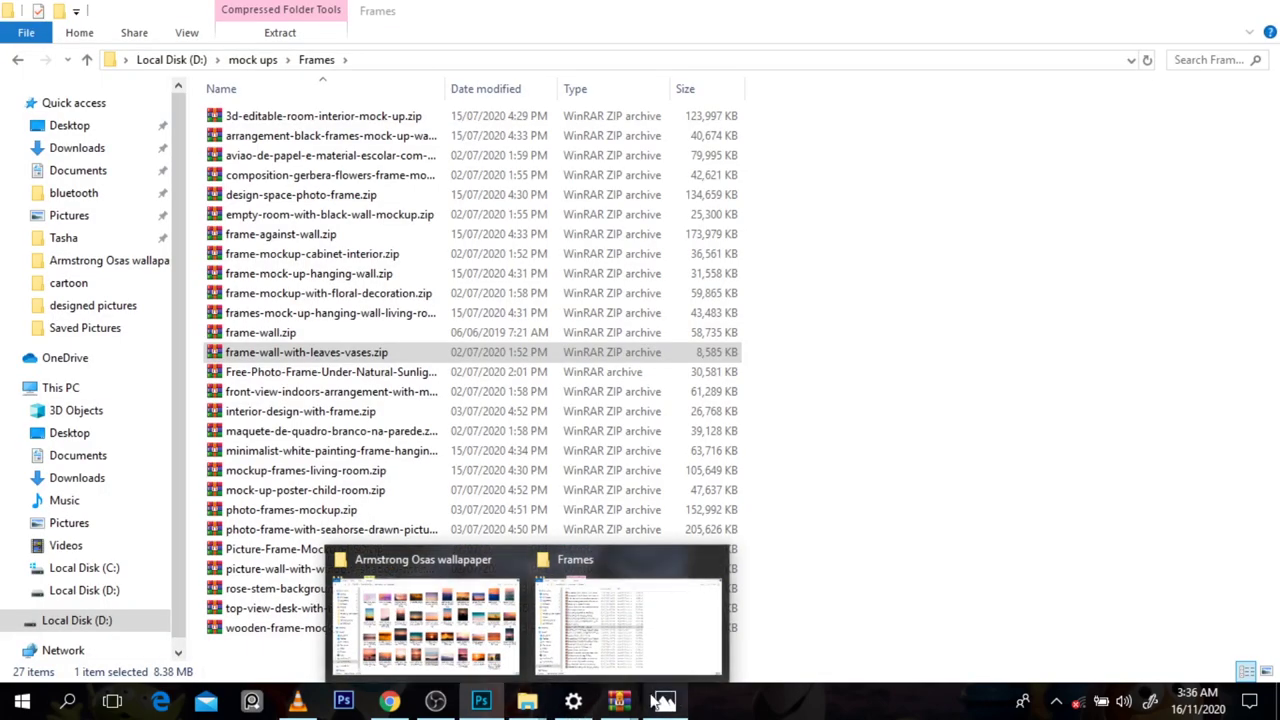
pyautogui.click(669, 650)
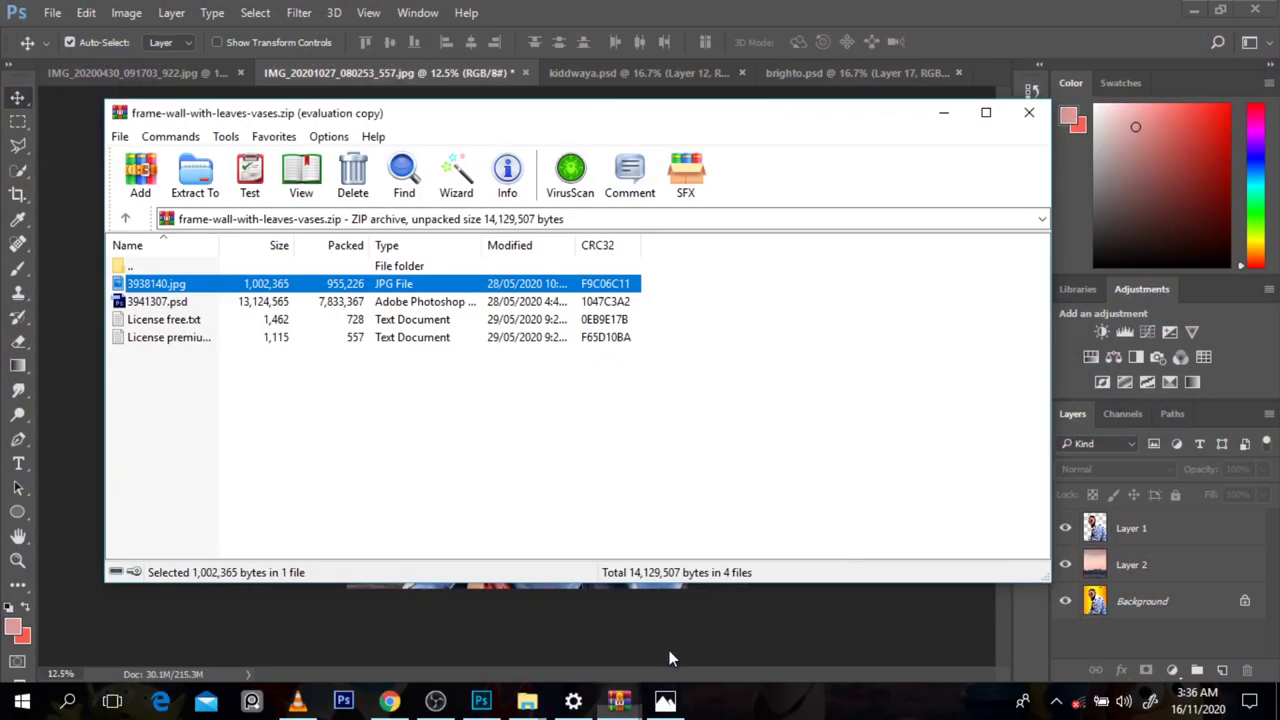
pyautogui.doubleClick(350, 289)
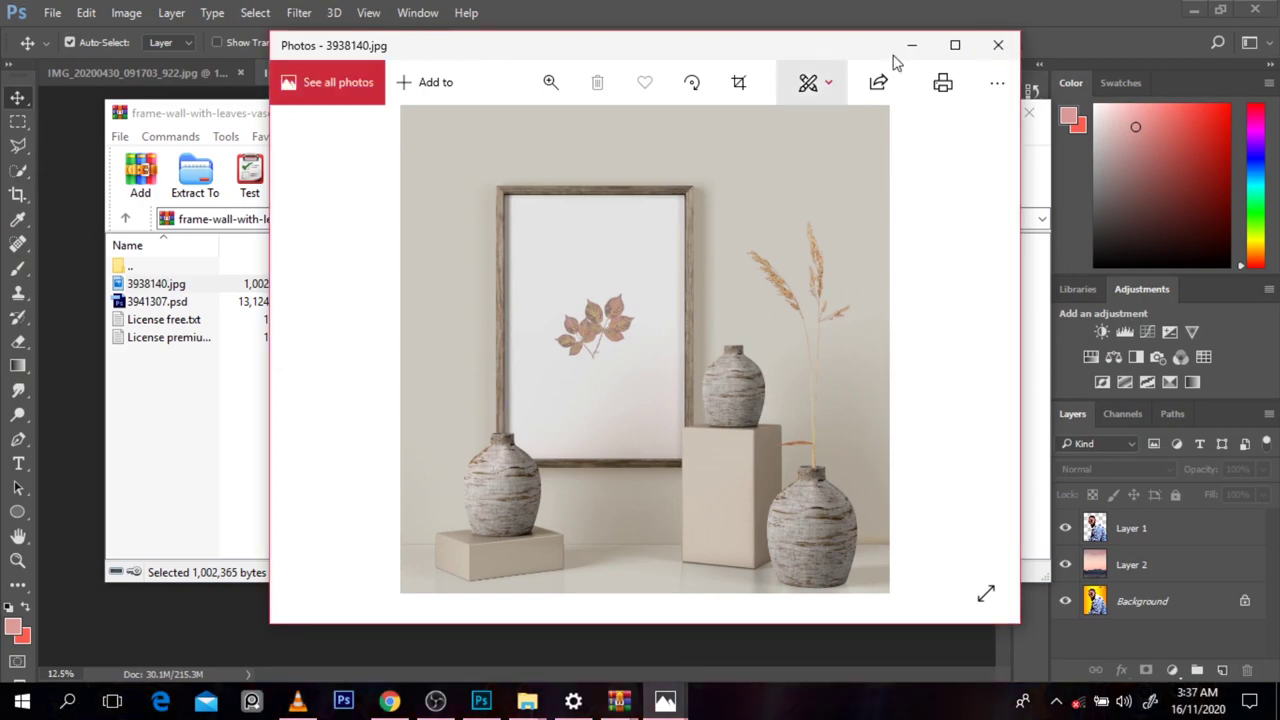
pyautogui.click(994, 47)
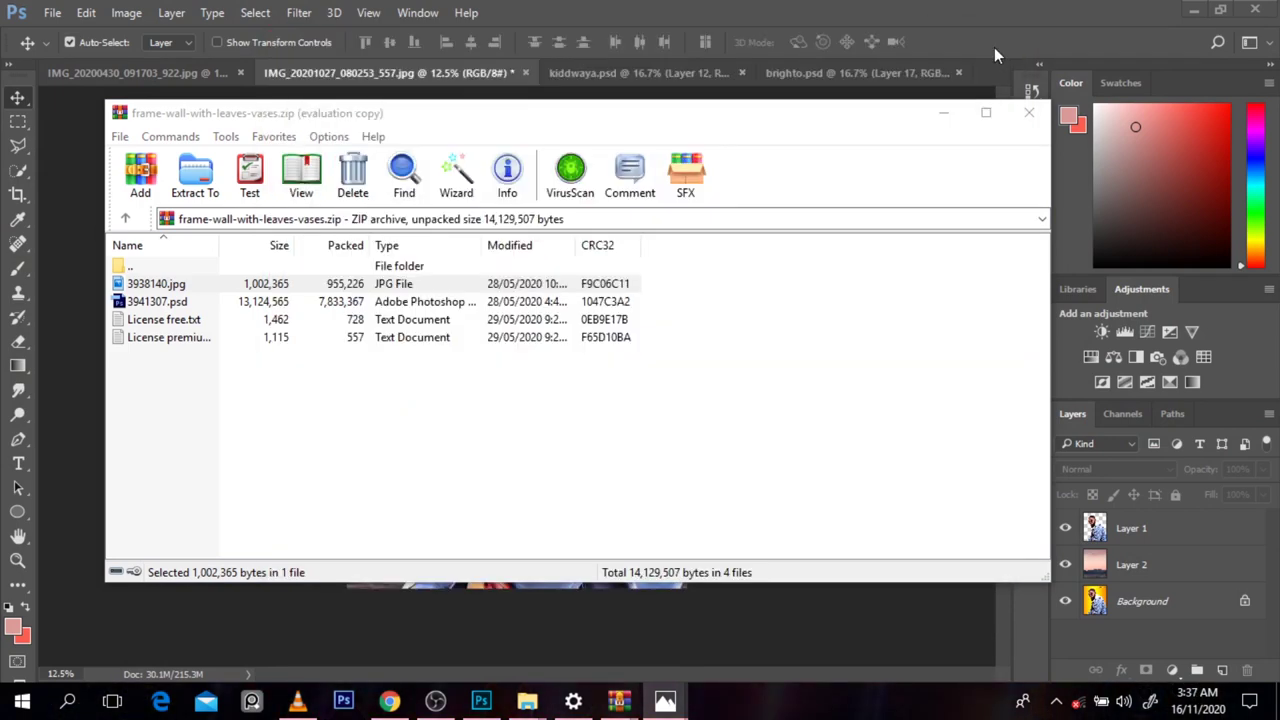
pyautogui.doubleClick(572, 303)
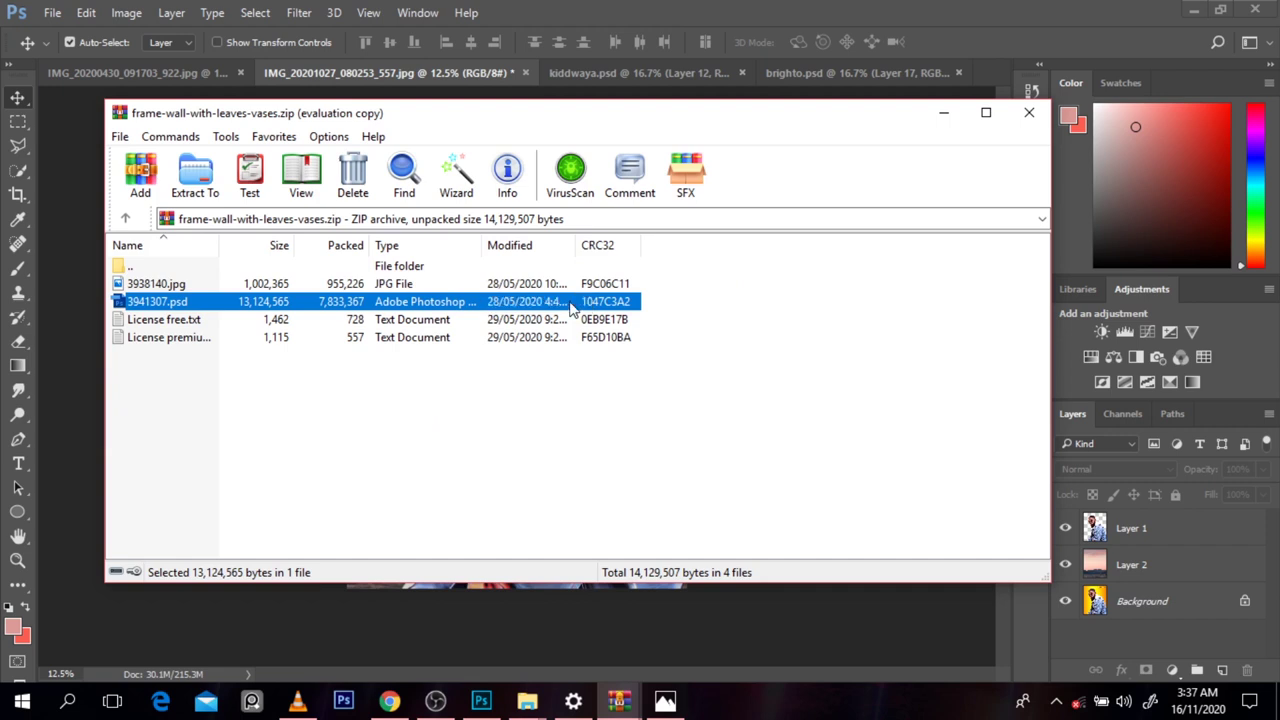
# Step: Minimize the WinRAR window and close the New Library from Document prompt
pyautogui.click(943, 113)
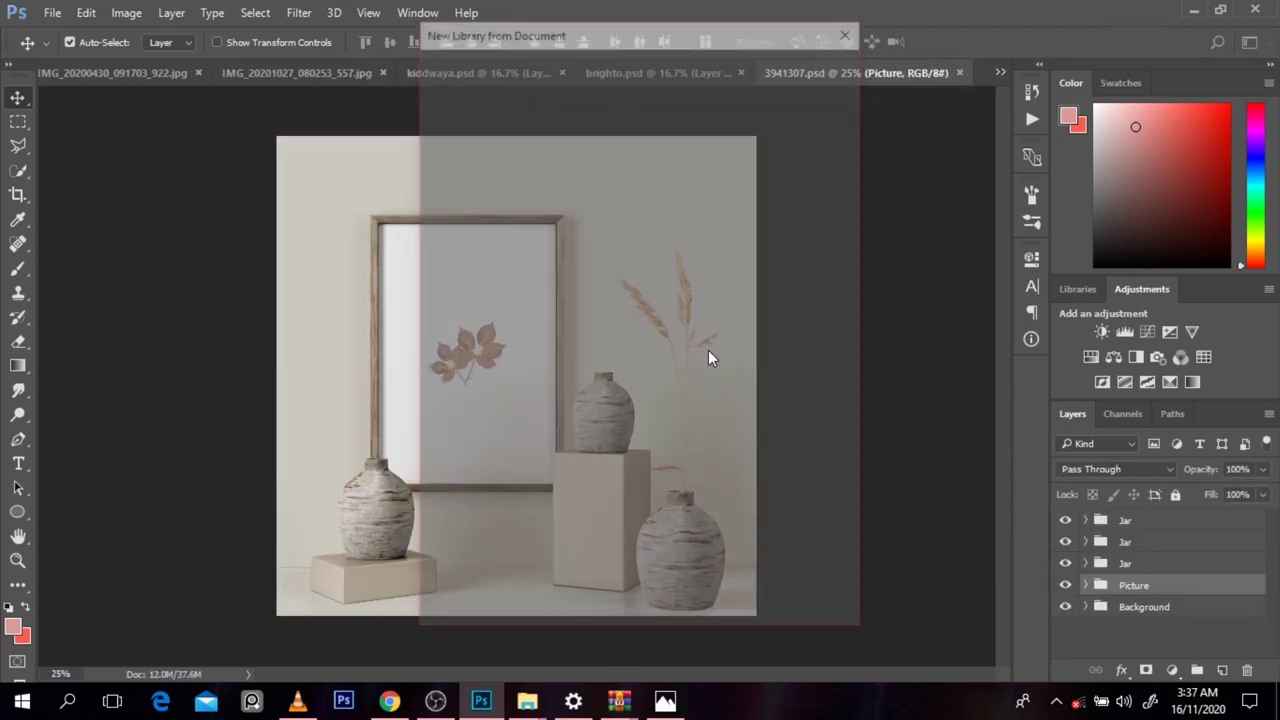
pyautogui.click(851, 30)
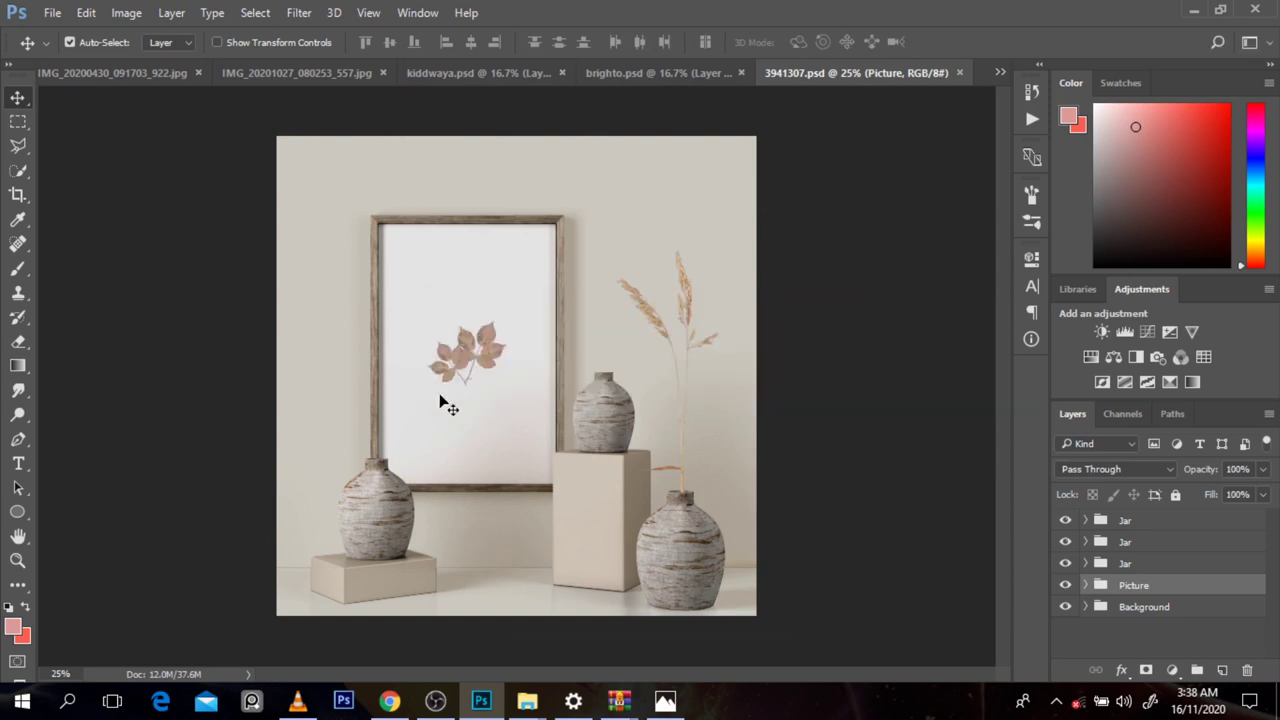
# Step: Open the Picture group's Place your design here smart object, then return to kiddwaya.psd
pyautogui.click(457, 356)
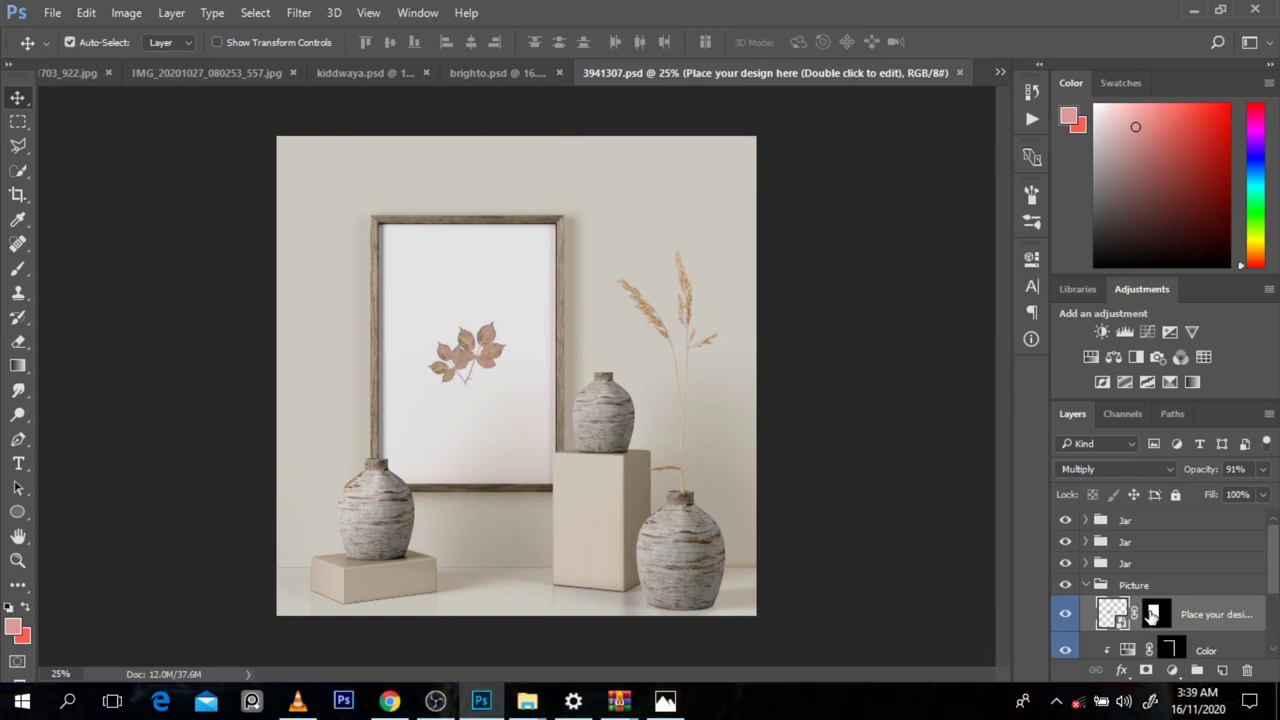
pyautogui.click(1098, 586)
pyautogui.click(1086, 585)
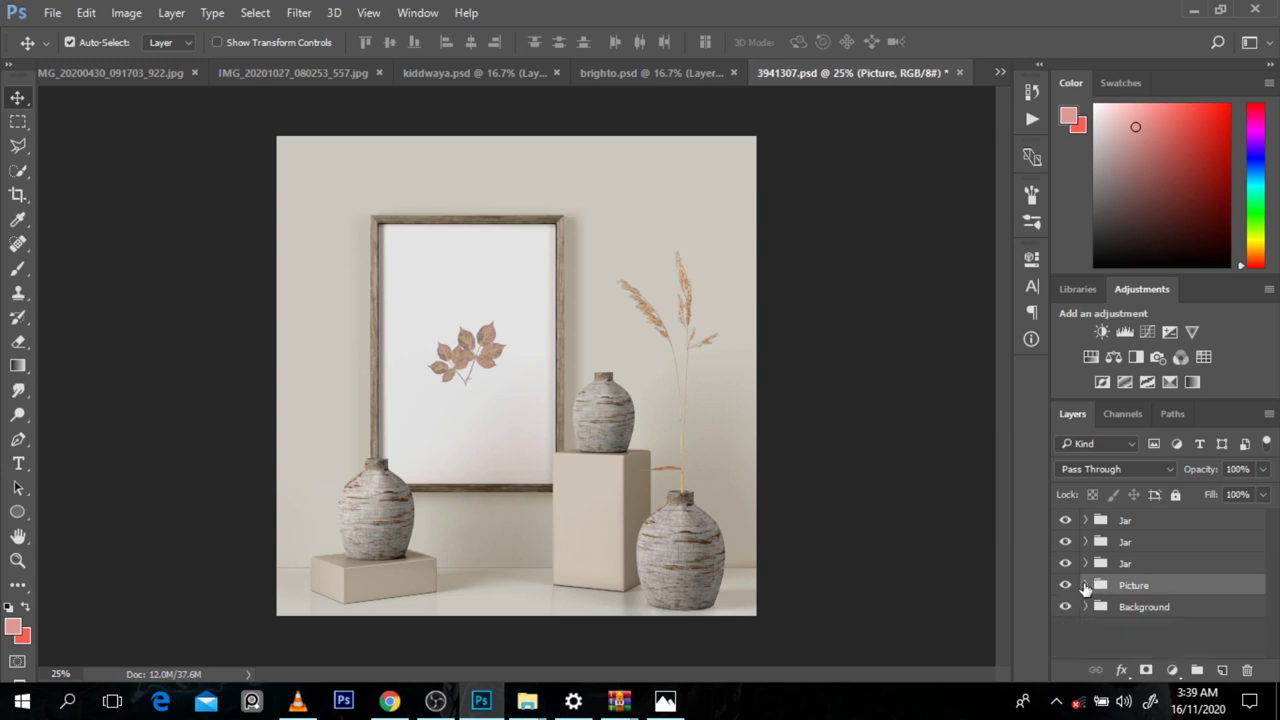
pyautogui.click(465, 370)
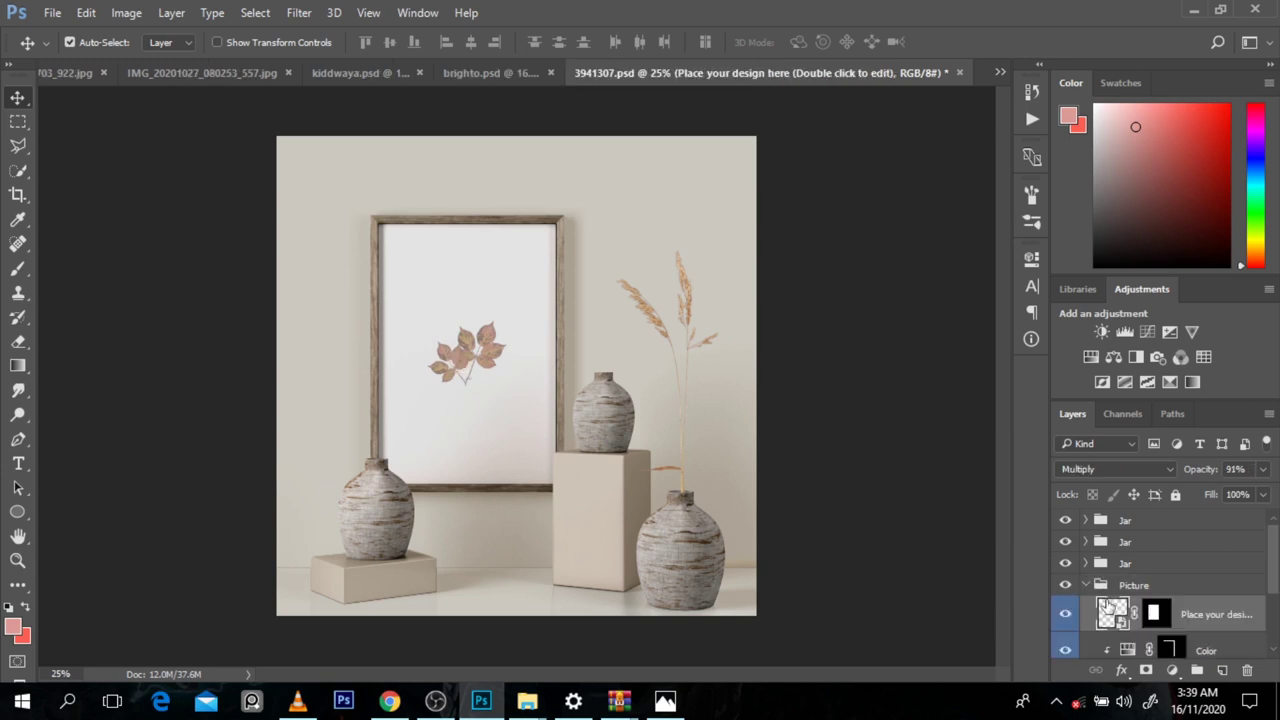
pyautogui.scroll(-2, 1274, 592)
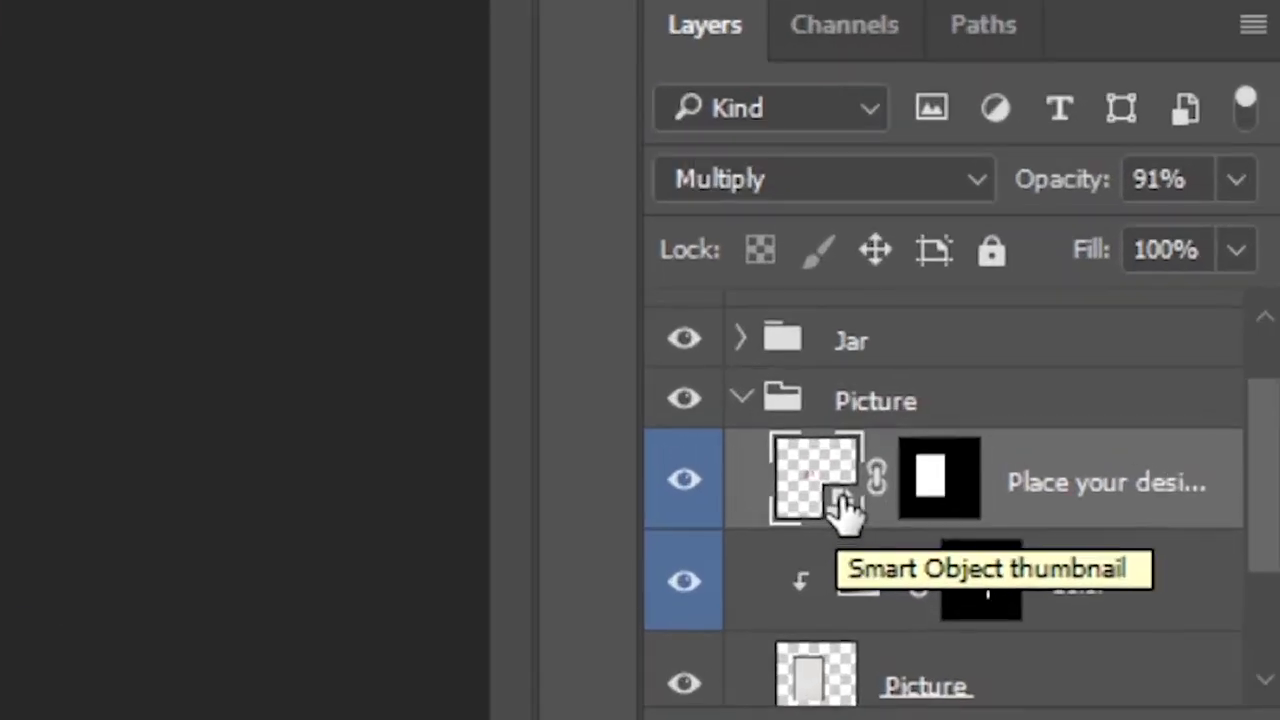
pyautogui.doubleClick(840, 505)
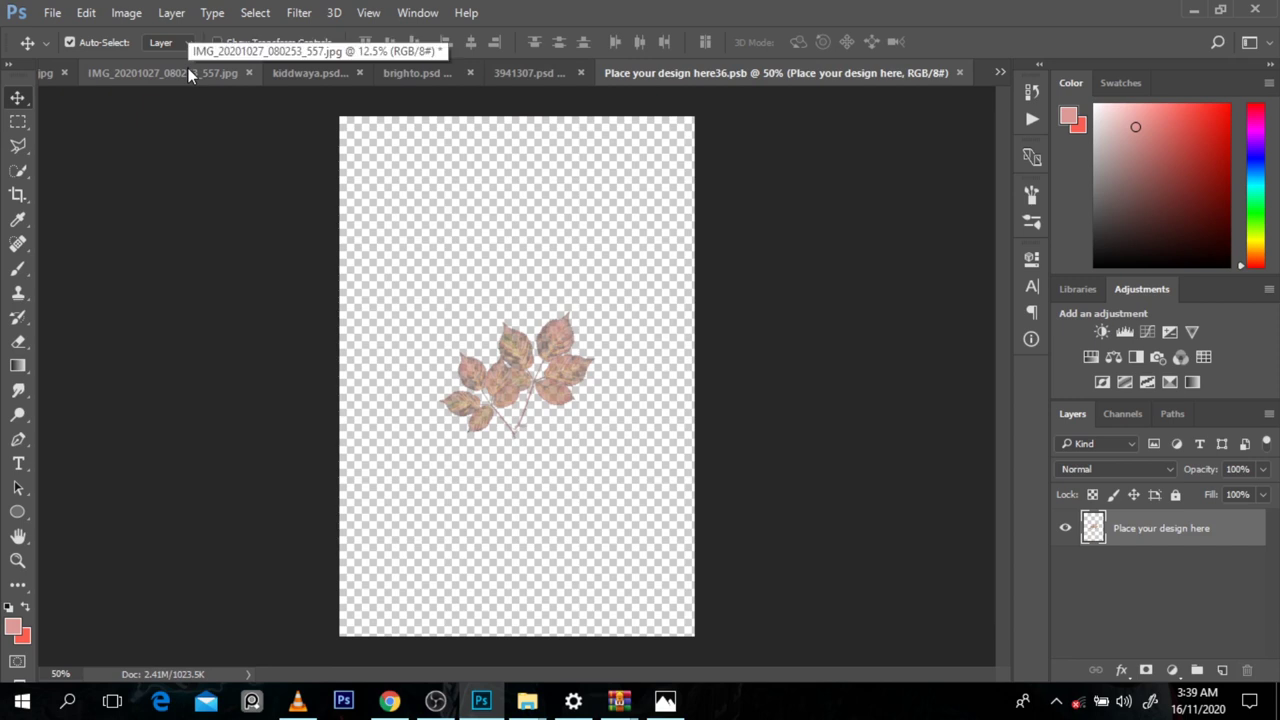
pyautogui.click(309, 73)
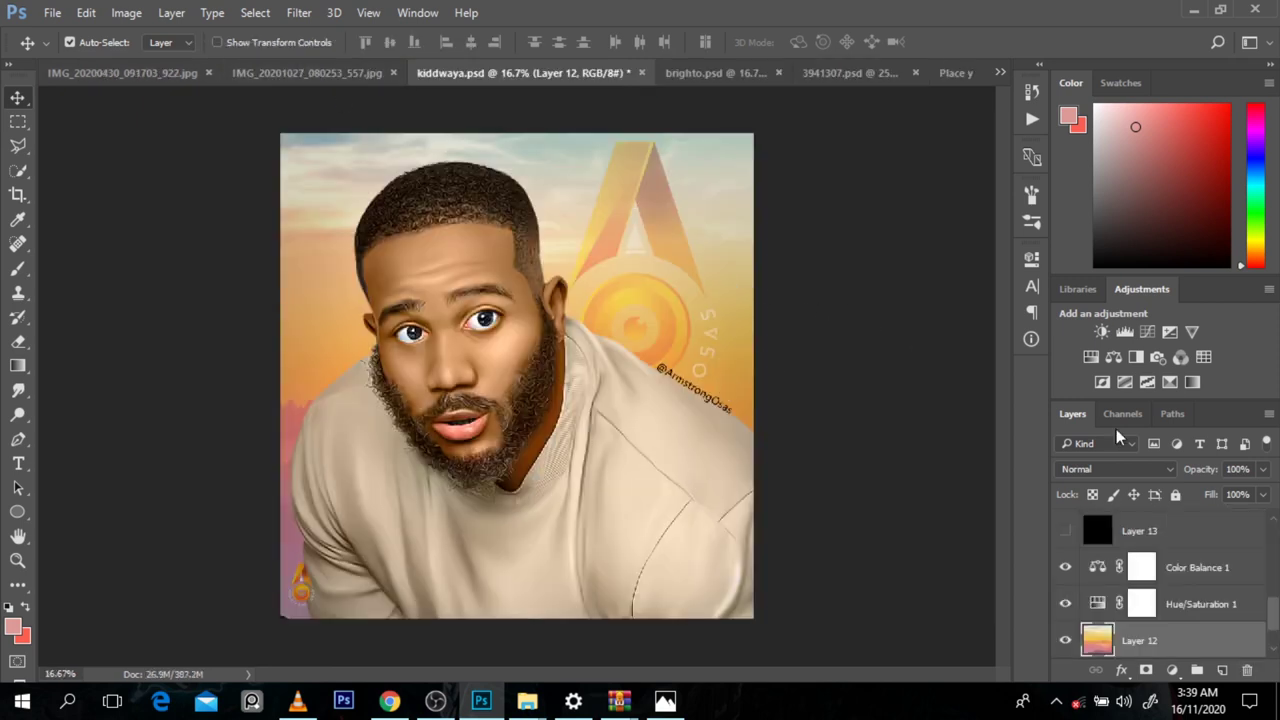
# Step: Drag the merged kiddwaya portrait layer into the Place your design here document
pyautogui.moveTo(1276, 628); pyautogui.dragTo(1250, 500)
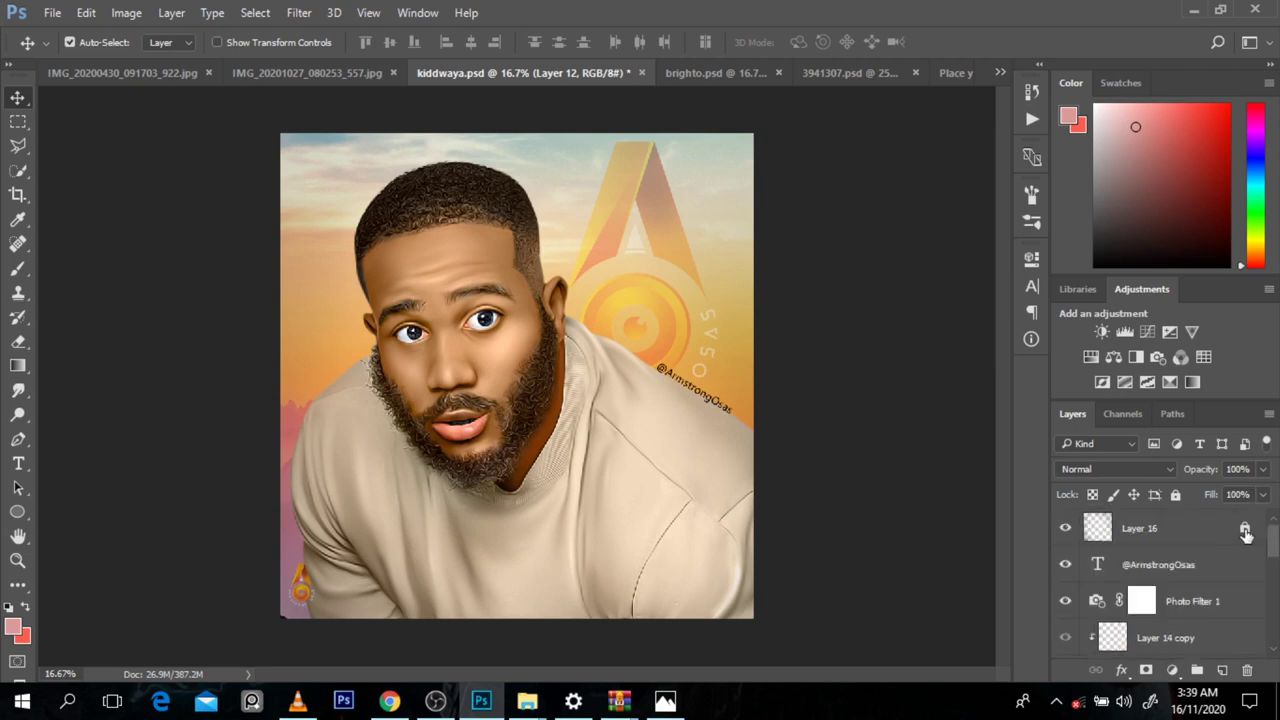
pyautogui.click(1216, 564)
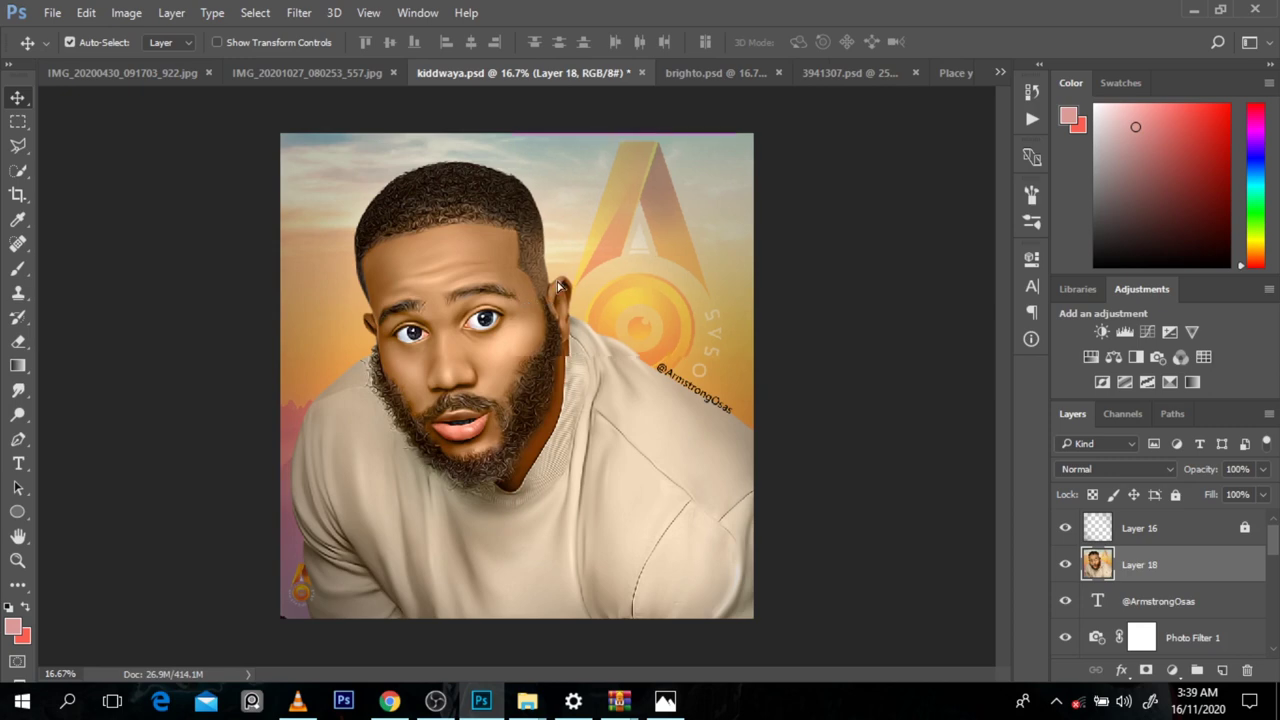
pyautogui.moveTo(527, 301); pyautogui.dragTo(531, 265)
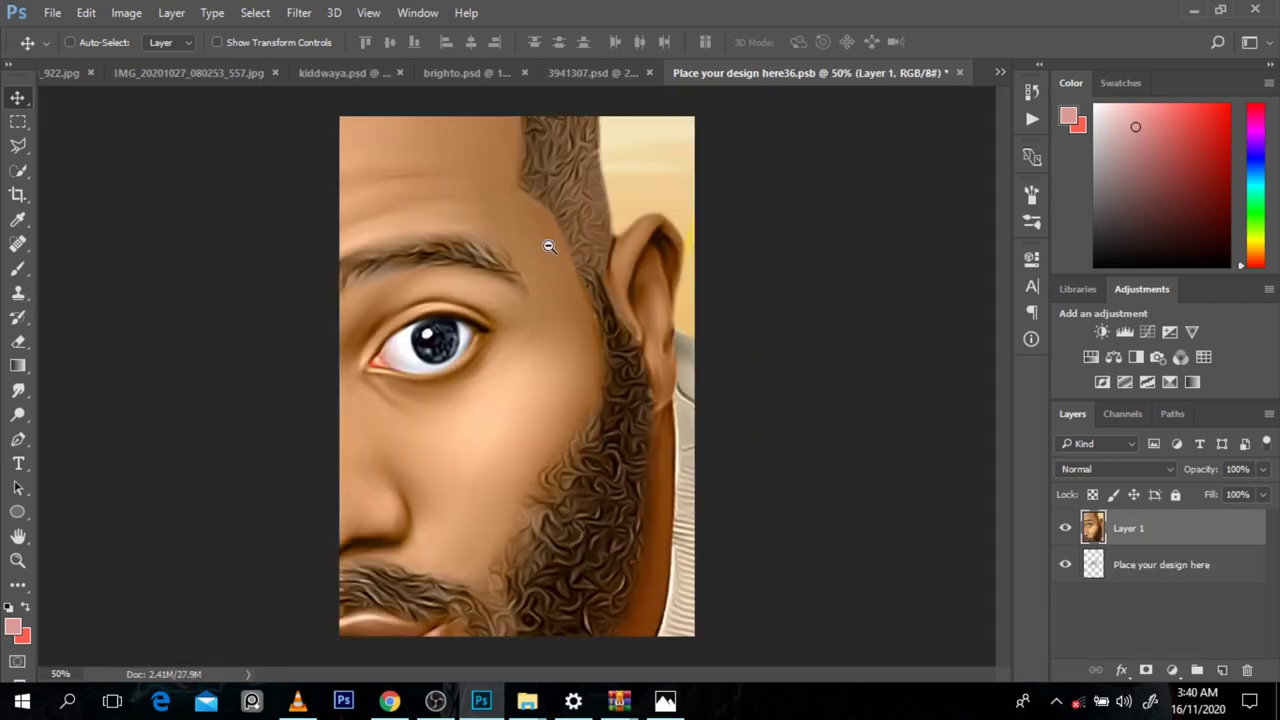
pyautogui.scroll(-3, 549, 246)
pyautogui.scroll(1, 549, 251)
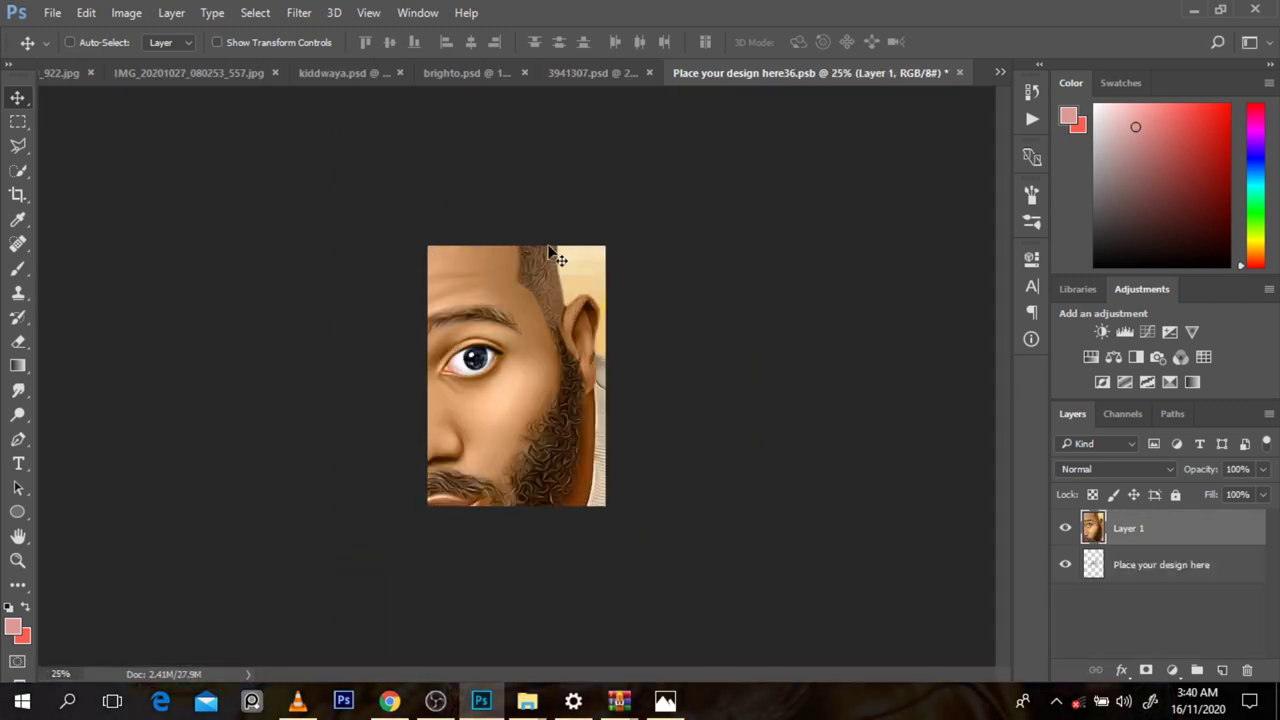
# Step: Scale the portrait with Free Transform to cover the canvas, apply it, and save
pyautogui.hotkey('ctrl', 't')
pyautogui.hotkey('ctrl', '-')
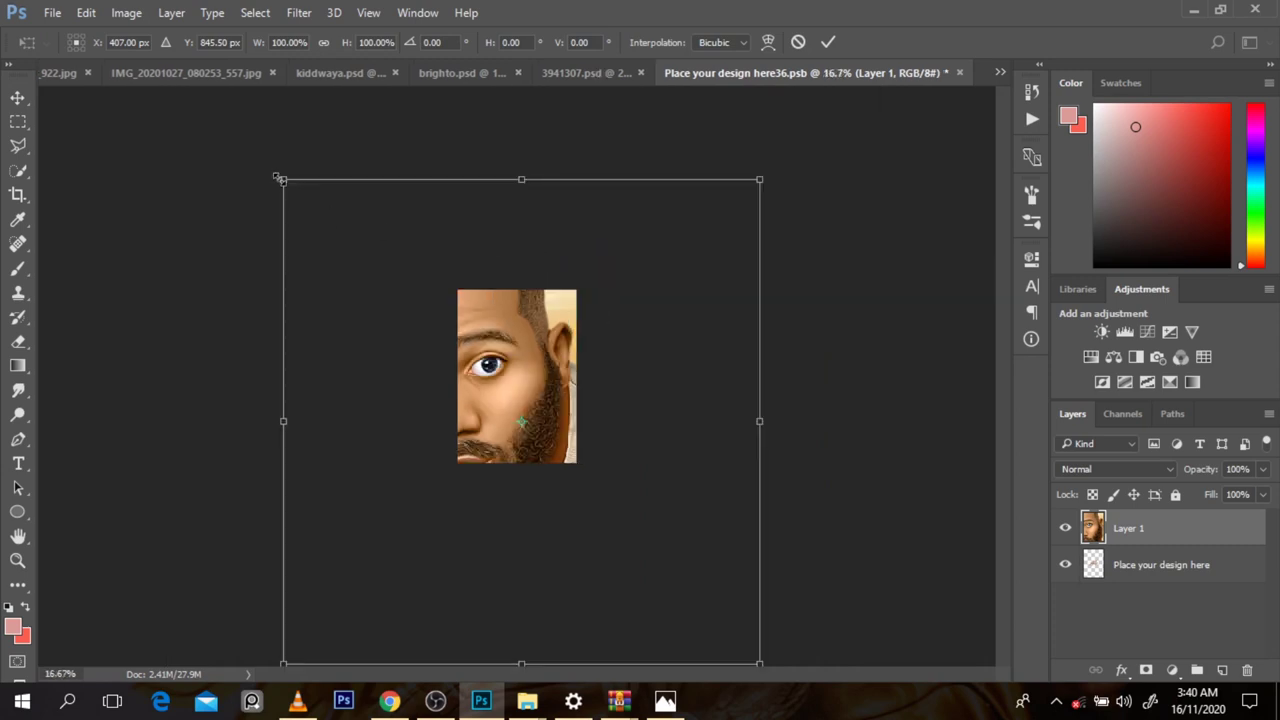
pyautogui.moveTo(282, 180); pyautogui.dragTo(470, 310)
pyautogui.moveTo(593, 448); pyautogui.dragTo(609, 461)
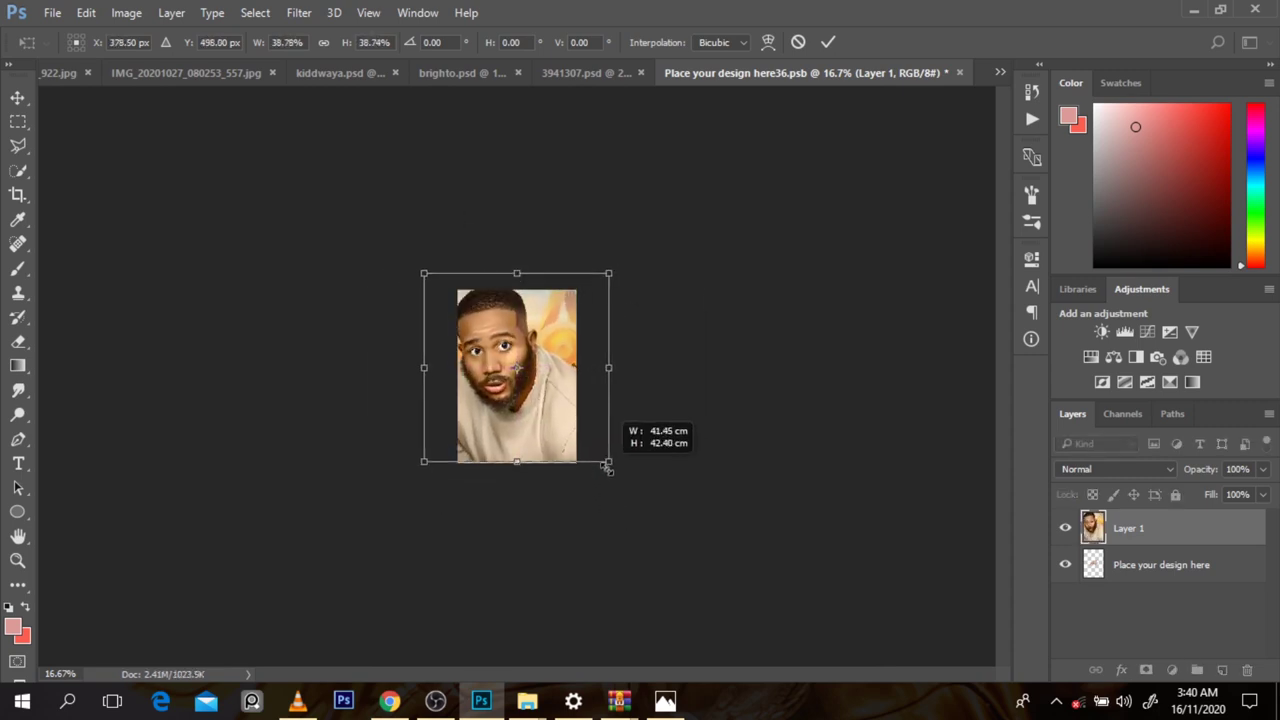
pyautogui.moveTo(569, 423); pyautogui.dragTo(580, 434)
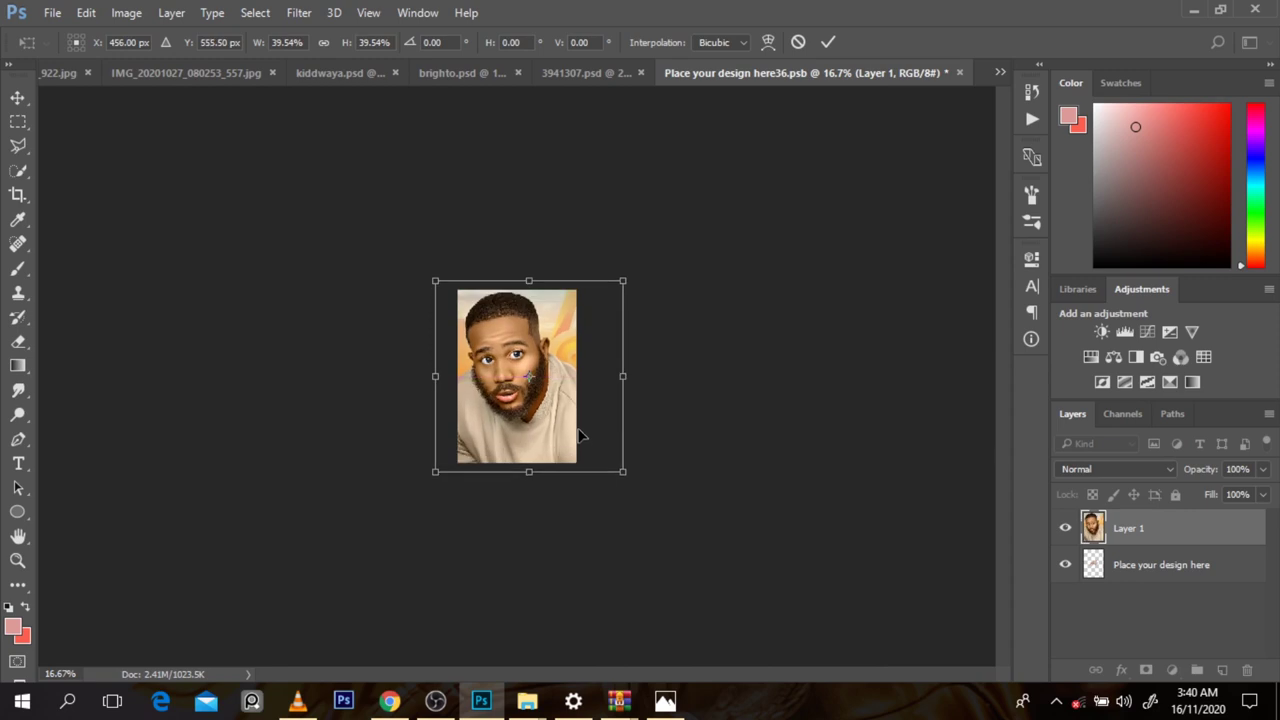
pyautogui.press('Return')
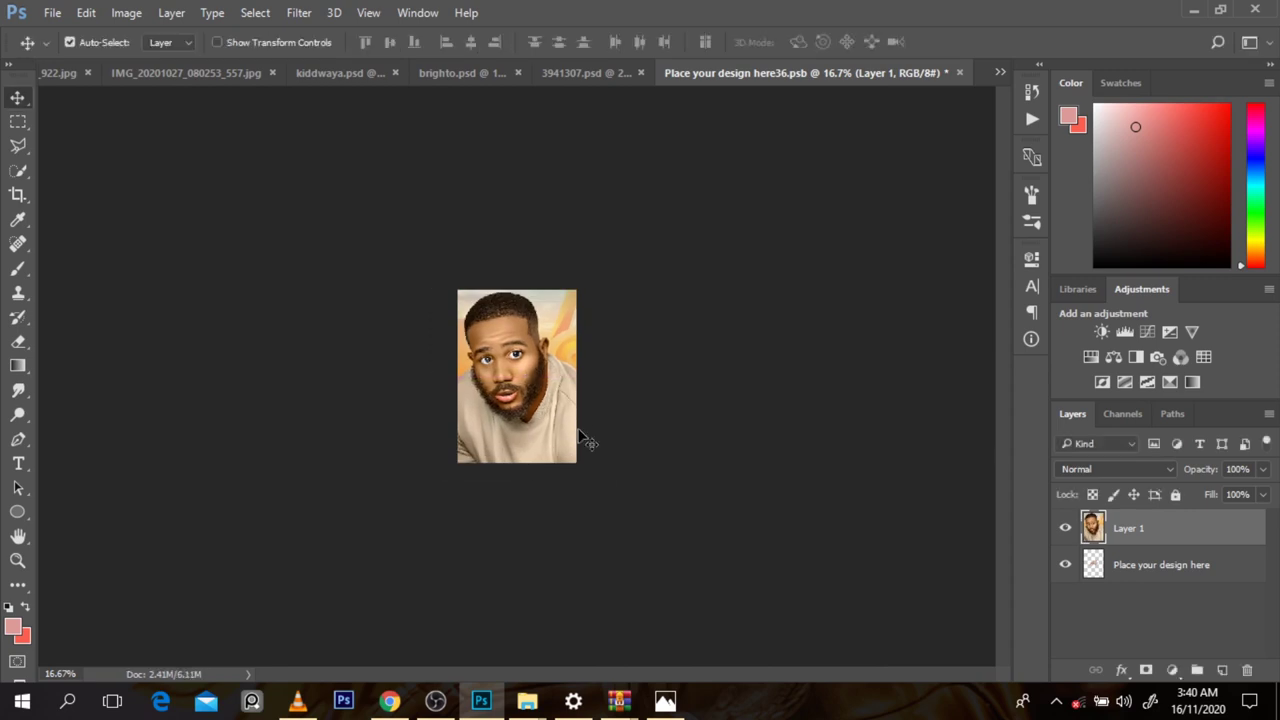
pyautogui.hotkey('ctrl', 's')
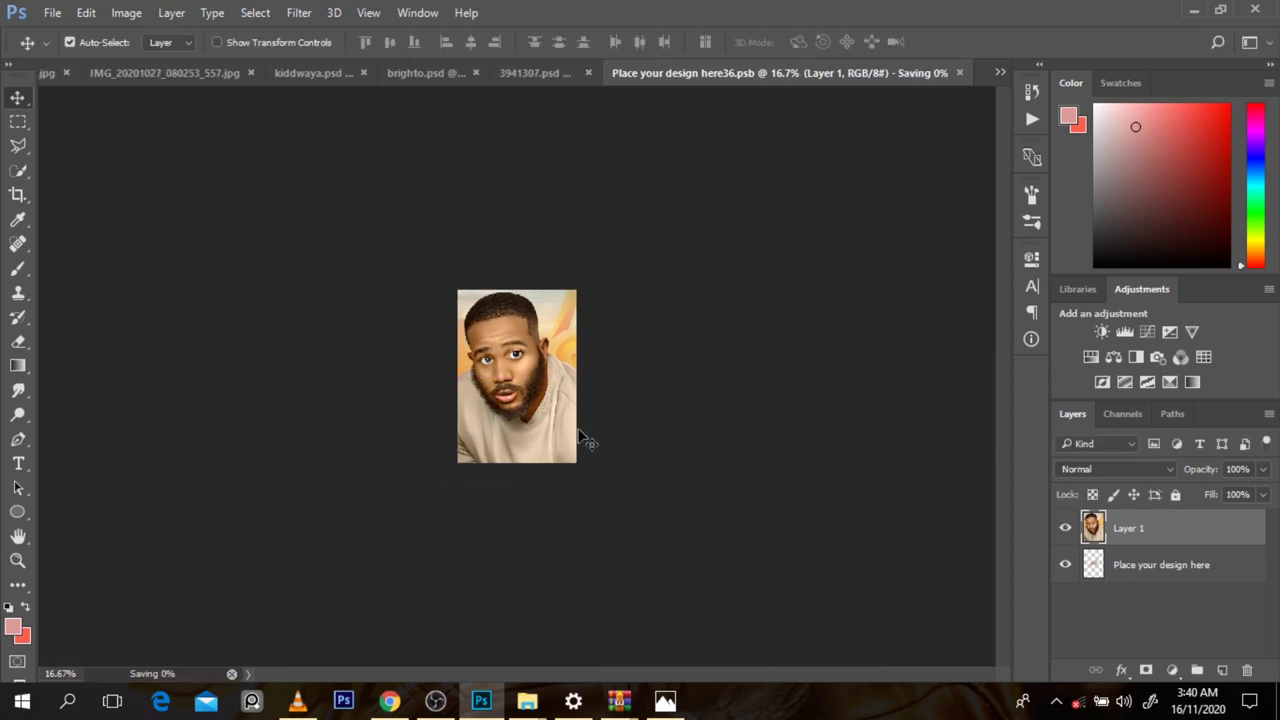
# Step: Return to 3941307.psd, zoom out and in to check the framed portrait, and collapse the Picture group
pyautogui.click(512, 78)
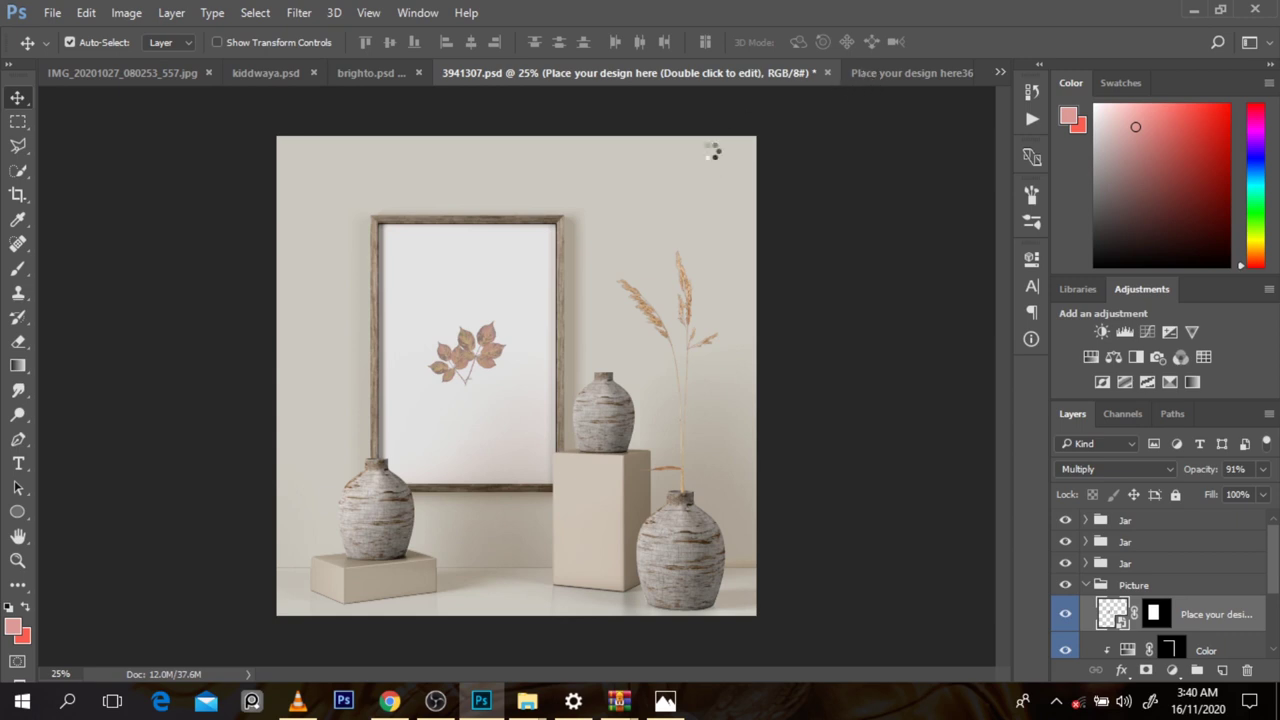
pyautogui.click(598, 72)
pyautogui.keyDown('alt'); pyautogui.click(583, 304); pyautogui.keyUp('alt')
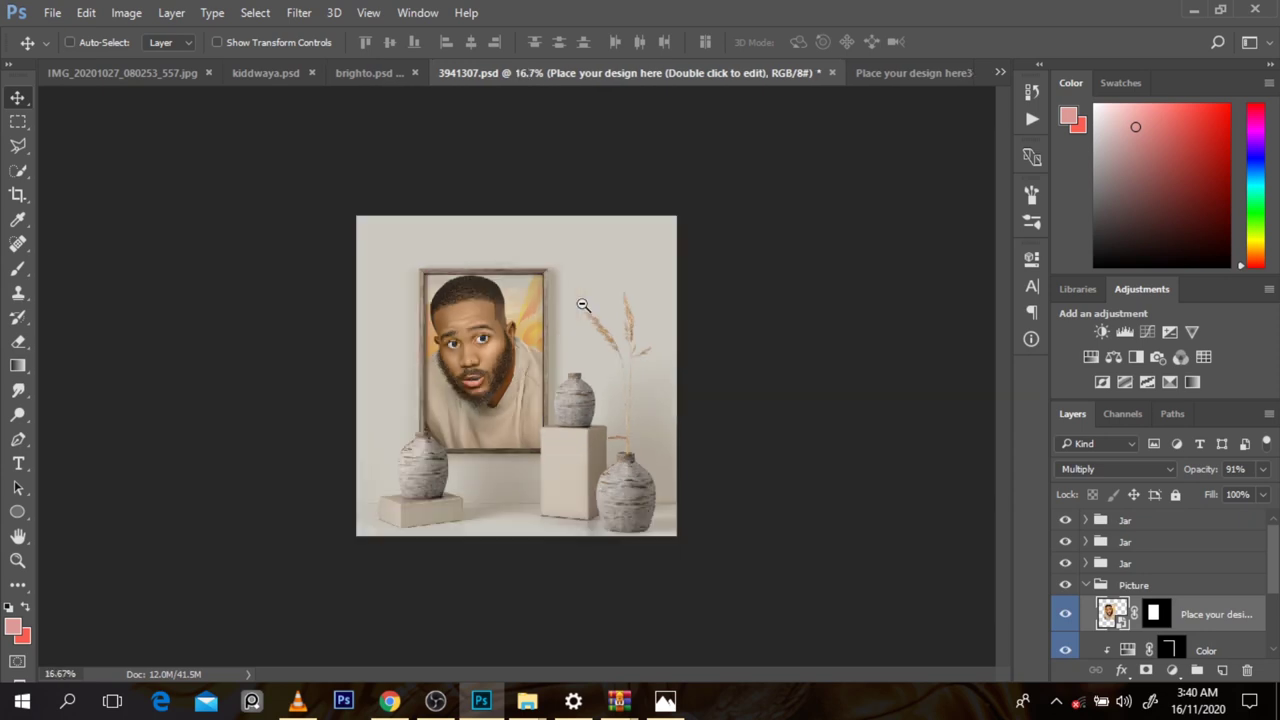
pyautogui.keyDown('alt'); pyautogui.click(583, 304); pyautogui.keyUp('alt')
pyautogui.keyDown('alt'); pyautogui.click(583, 304); pyautogui.keyUp('alt')
pyautogui.keyDown('alt'); pyautogui.click(583, 304); pyautogui.keyUp('alt')
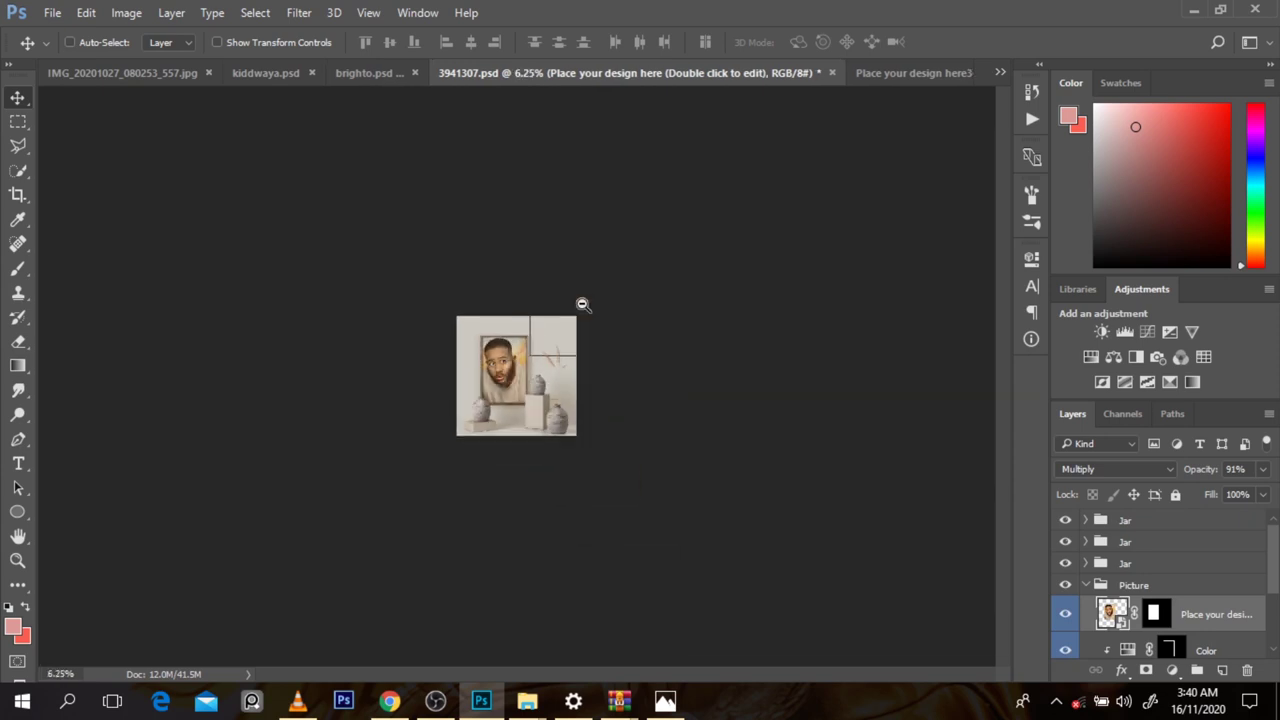
pyautogui.keyDown('alt'); pyautogui.click(583, 304); pyautogui.keyUp('alt')
pyautogui.click(583, 304)
pyautogui.click(583, 304)
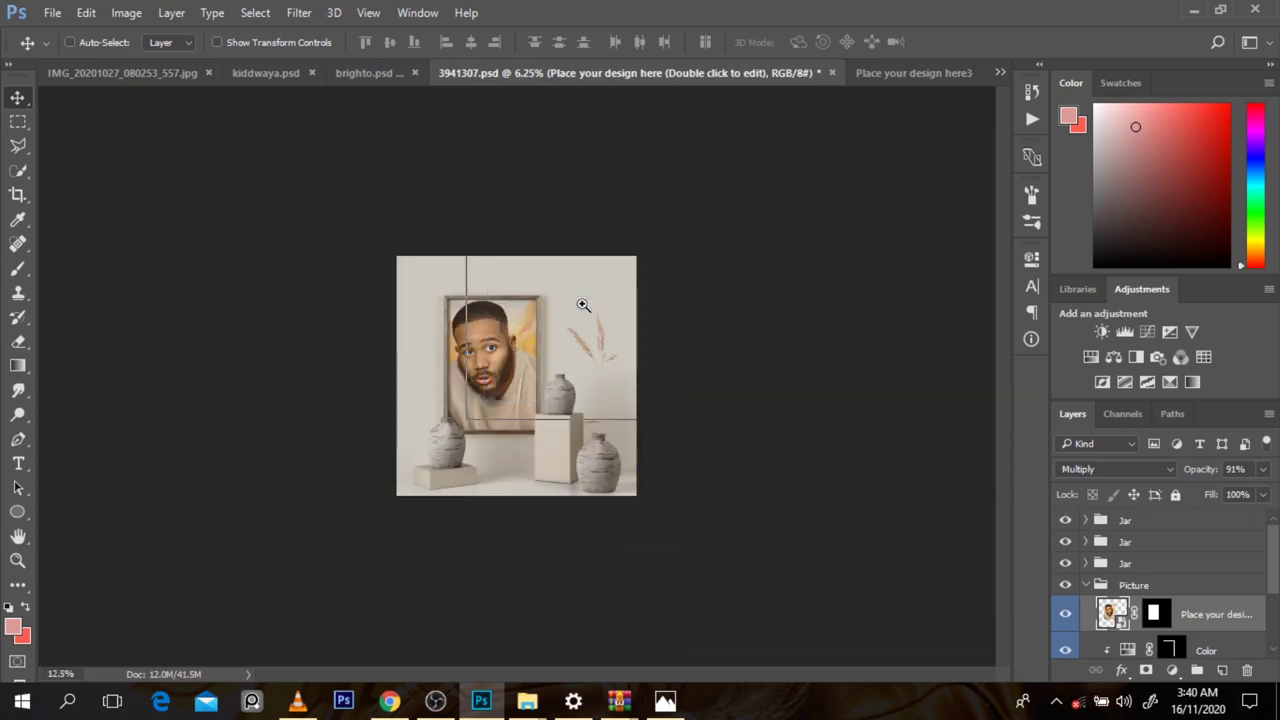
pyautogui.click(583, 304)
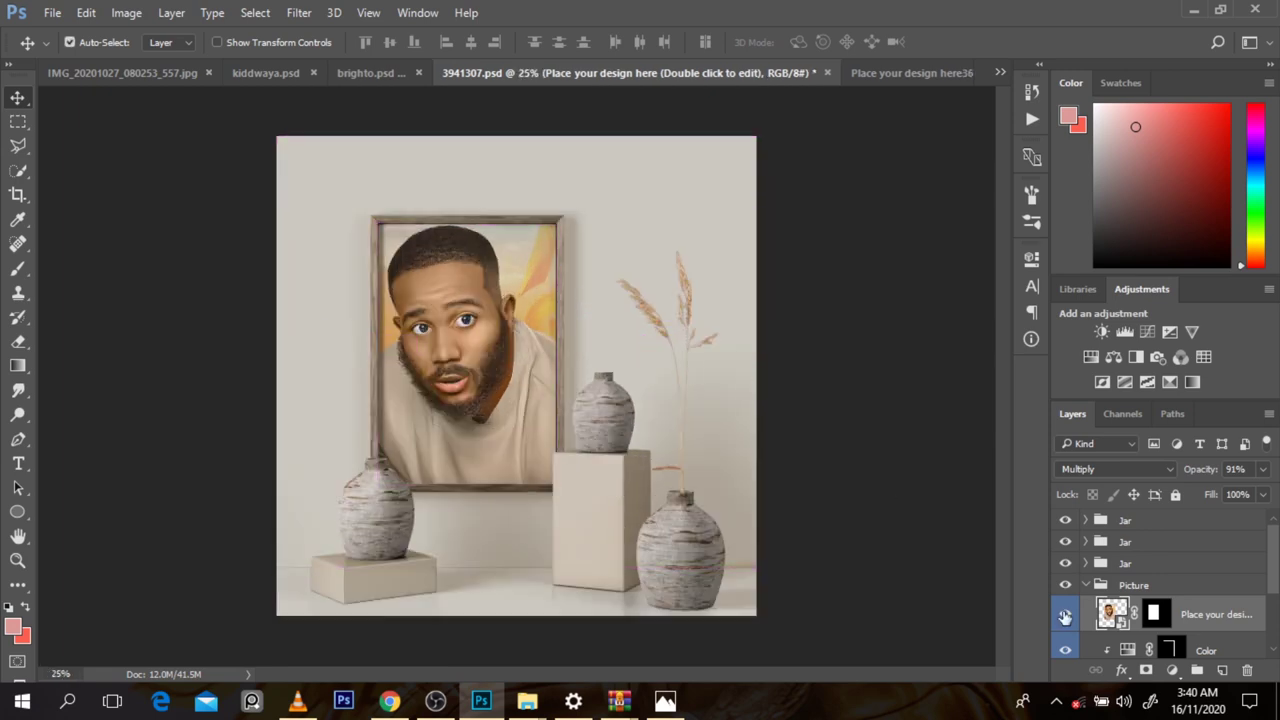
pyautogui.click(1089, 588)
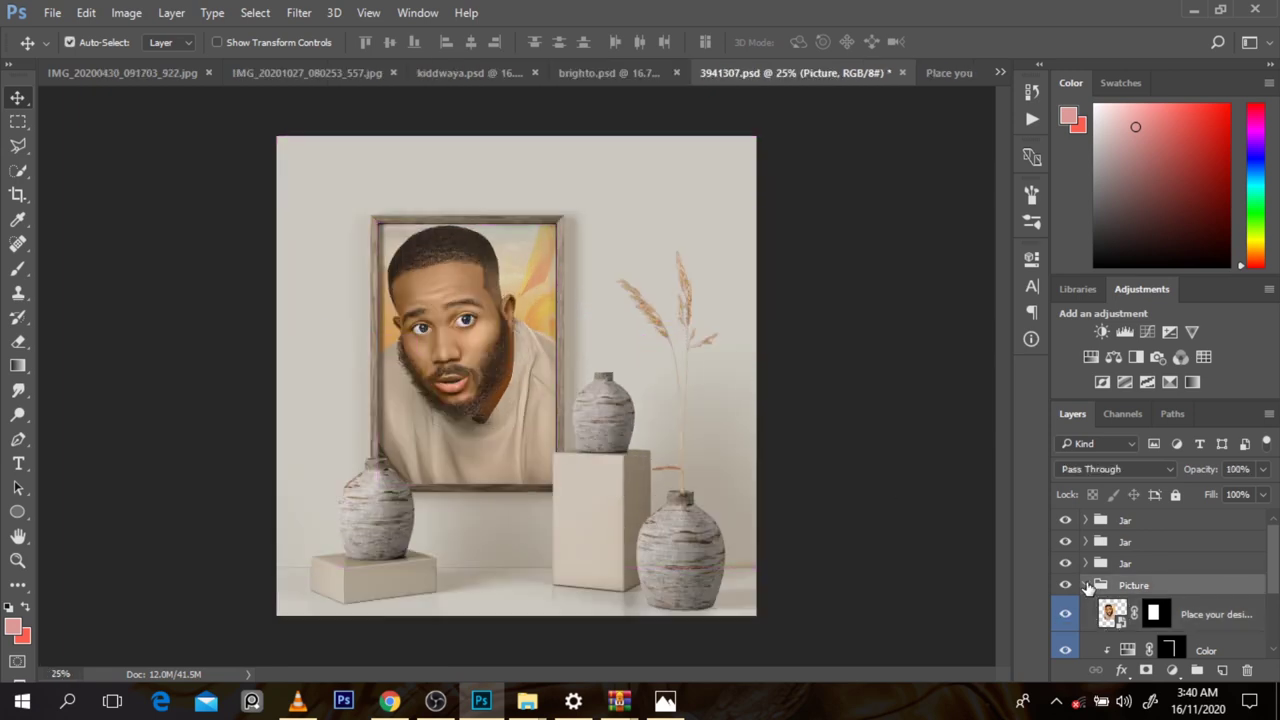
pyautogui.click(1087, 587)
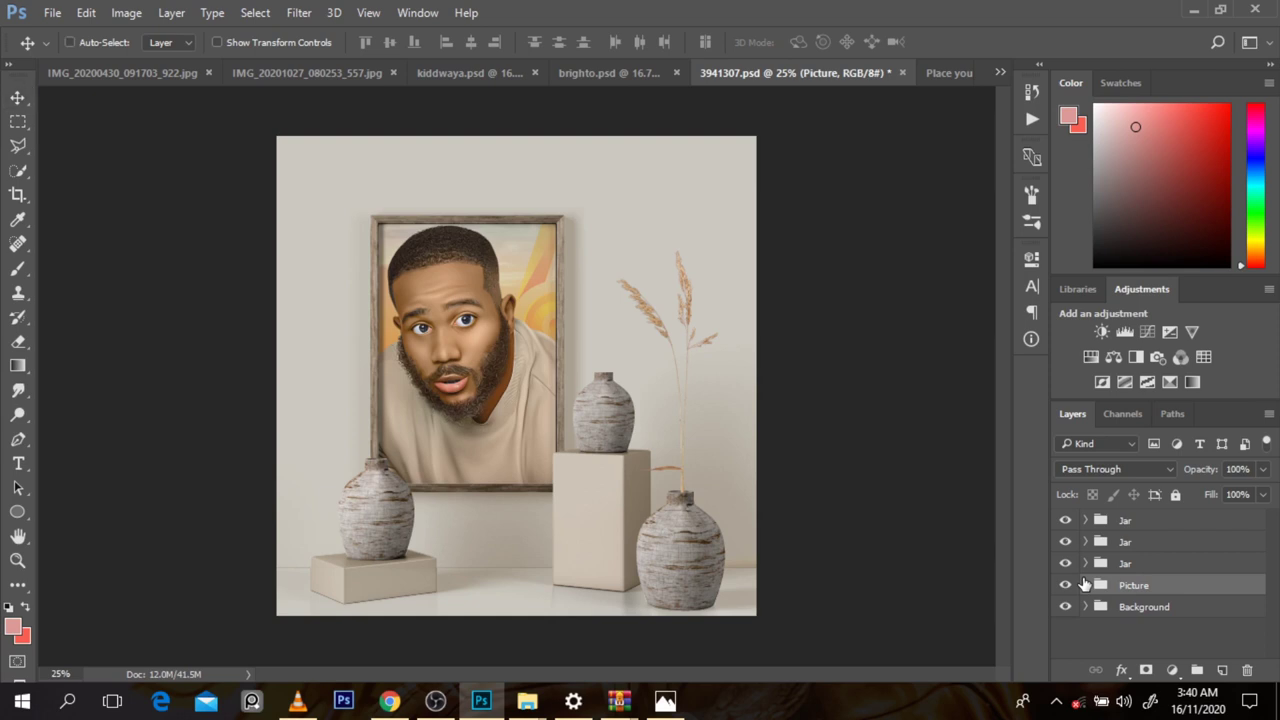
# Step: Try scaling the Picture group with Free Transform, then undo and cancel, keeping it at 100%
pyautogui.hotkey('ctrl', 't')
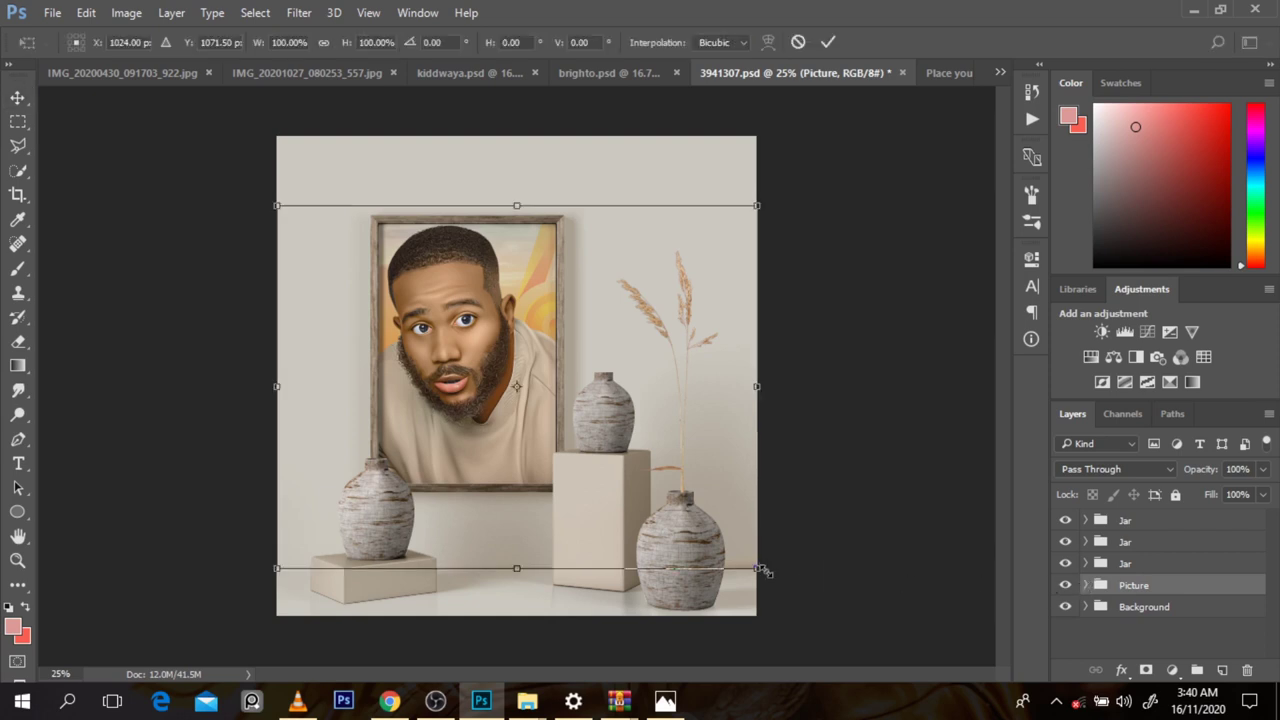
pyautogui.moveTo(758, 571); pyautogui.dragTo(762, 574)
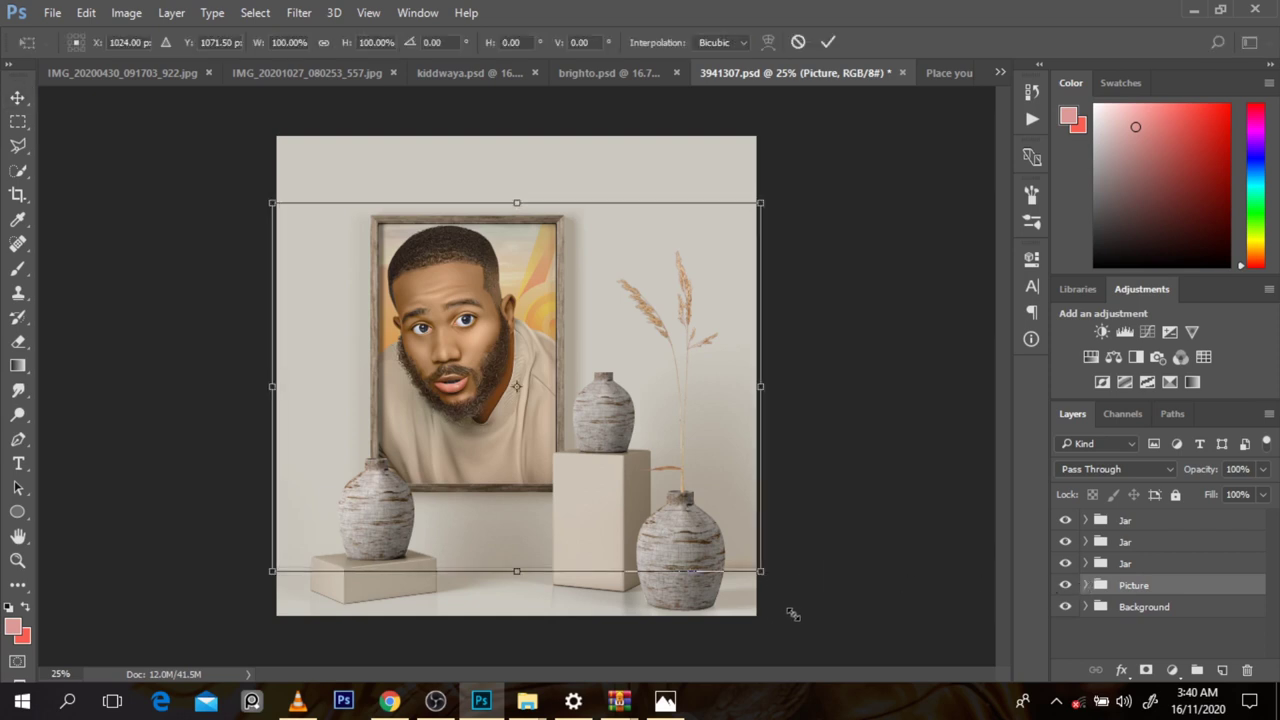
pyautogui.moveTo(793, 614); pyautogui.dragTo(840, 667)
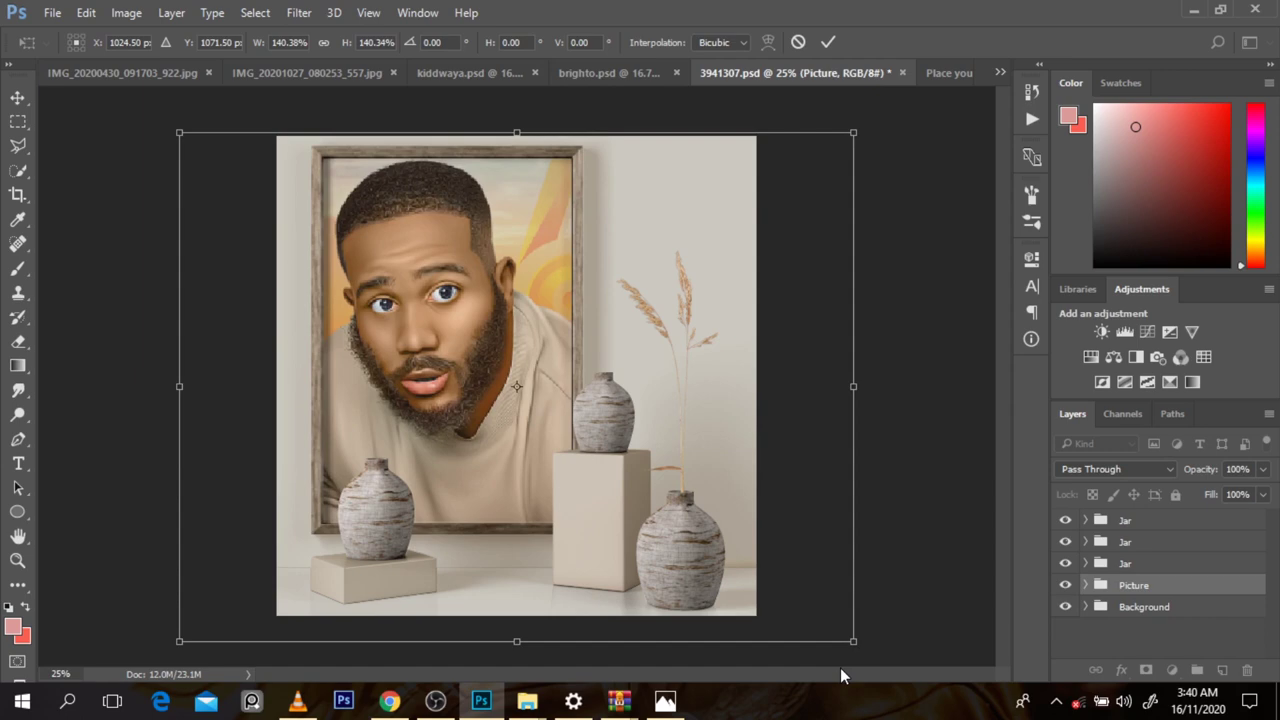
pyautogui.hotkey('ctrl', 'z')
pyautogui.press('Escape')
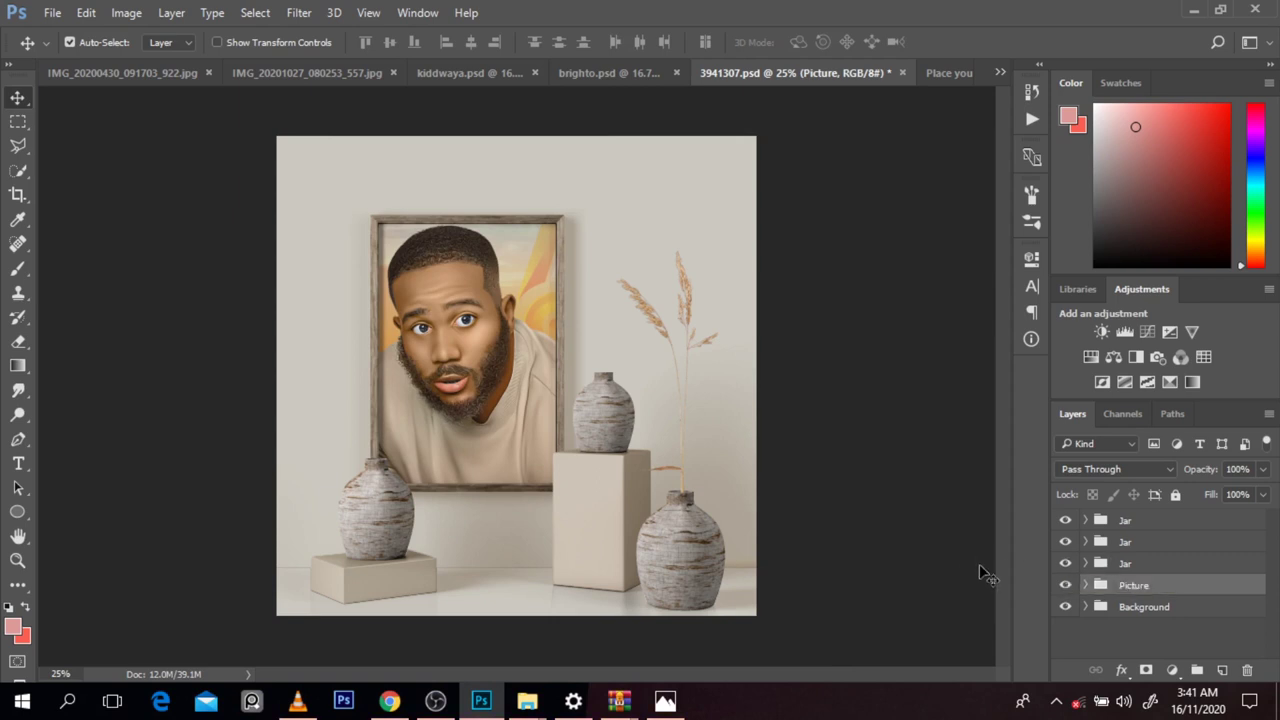
# Step: Shrink the left jar to about 90% and move it left and slightly down
pyautogui.click(1068, 564)
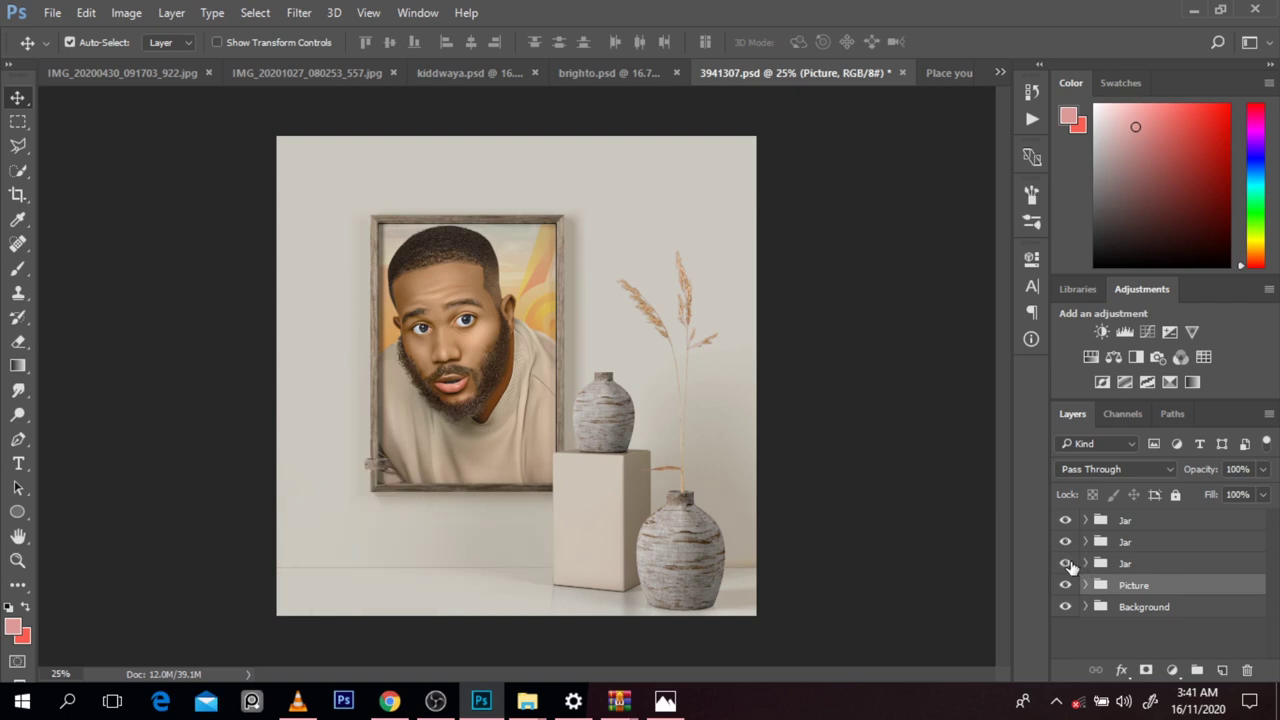
pyautogui.click(1067, 564)
pyautogui.click(1100, 563)
pyautogui.hotkey('ctrl', 't')
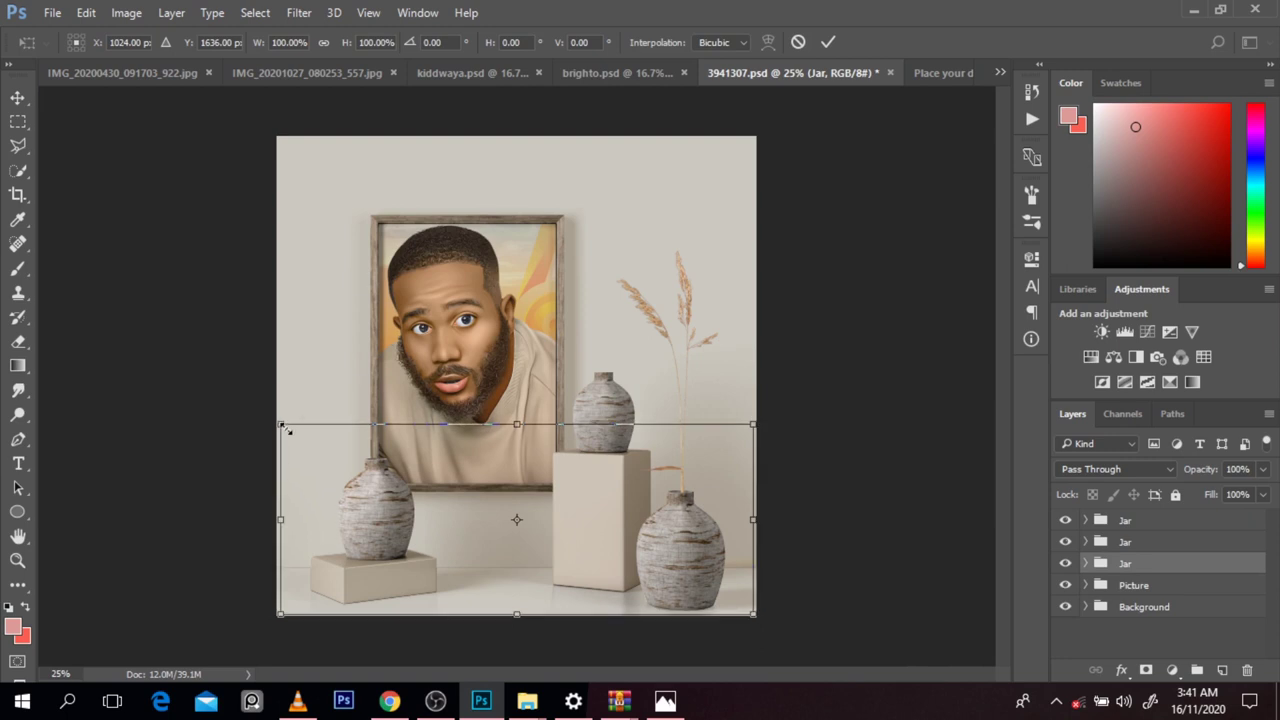
pyautogui.moveTo(275, 423); pyautogui.dragTo(299, 434)
pyautogui.moveTo(436, 514); pyautogui.dragTo(399, 534)
pyautogui.press('Return')
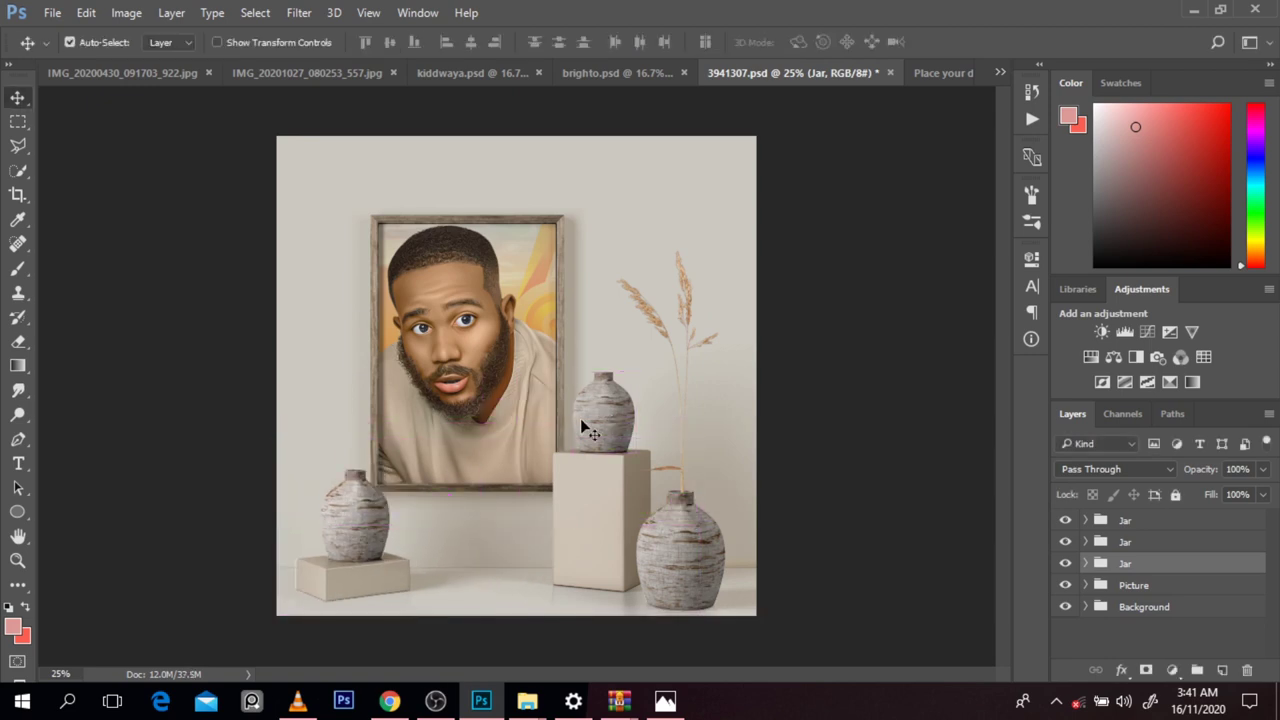
# Step: Try shifting the frame's Color layer hue by 180 with Hue/Saturation inside the Picture group
pyautogui.click(566, 376)
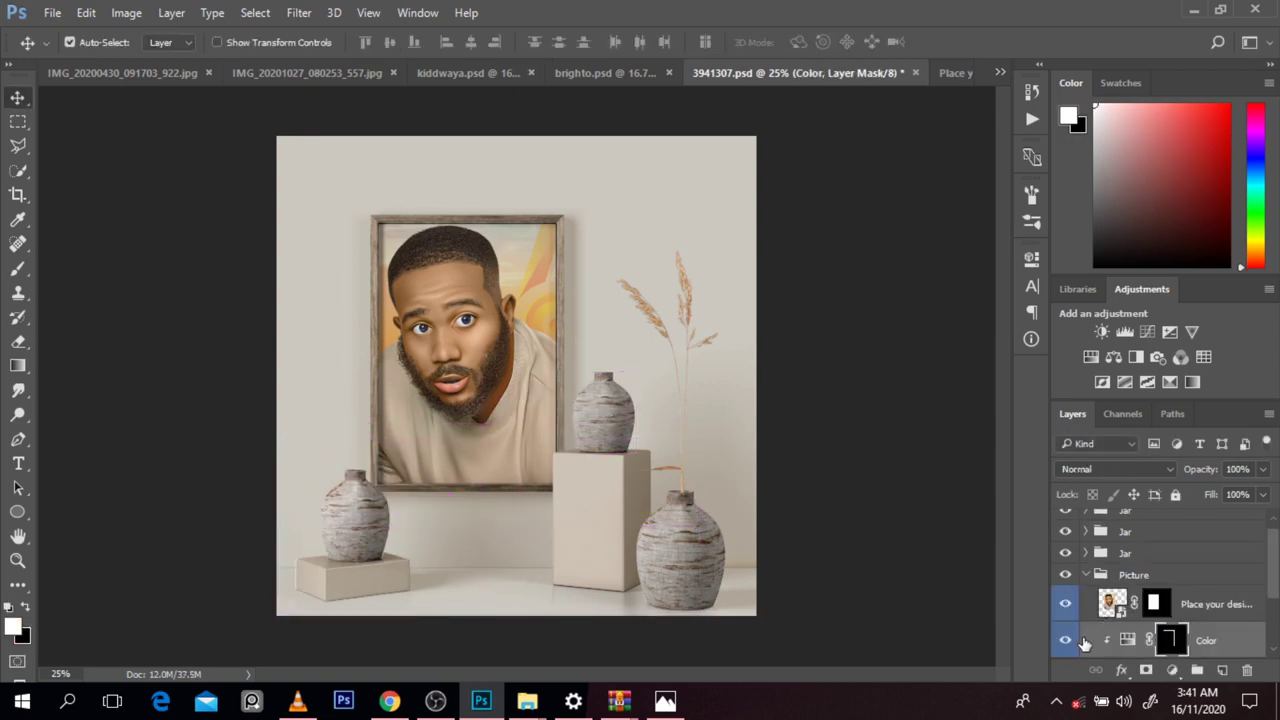
pyautogui.doubleClick(1126, 641)
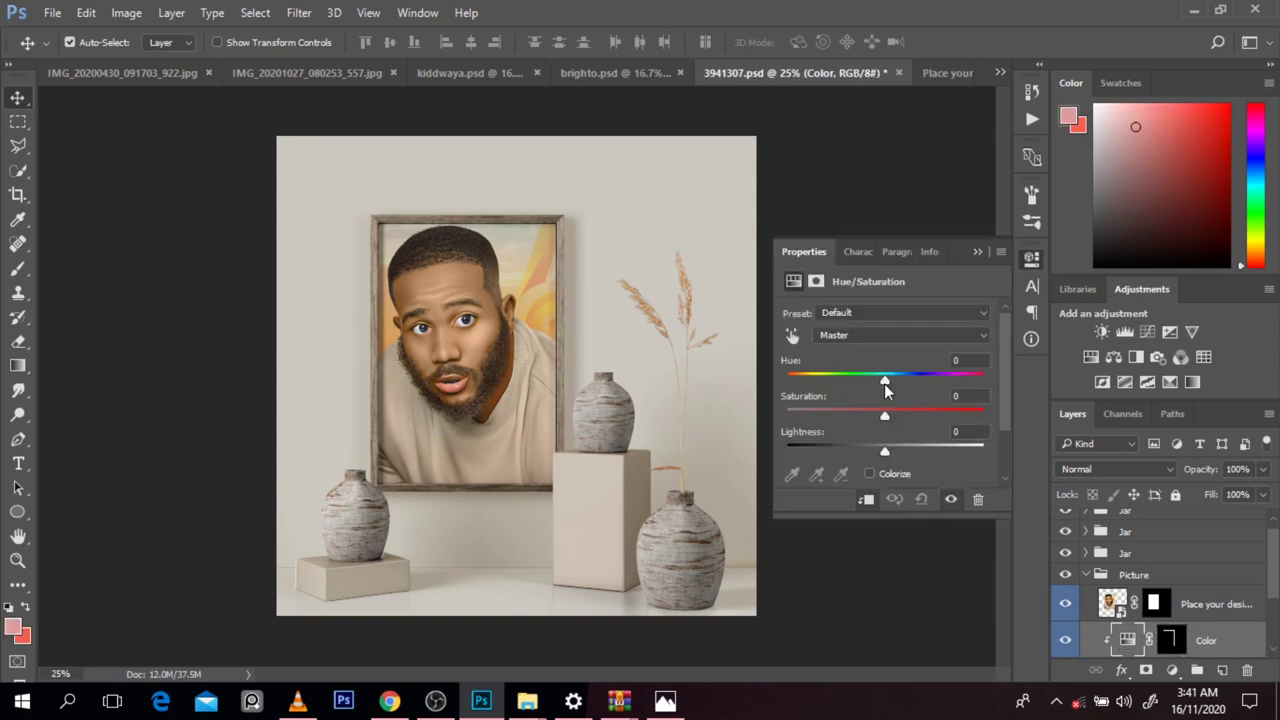
pyautogui.moveTo(882, 376); pyautogui.dragTo(903, 406)
pyautogui.click(979, 253)
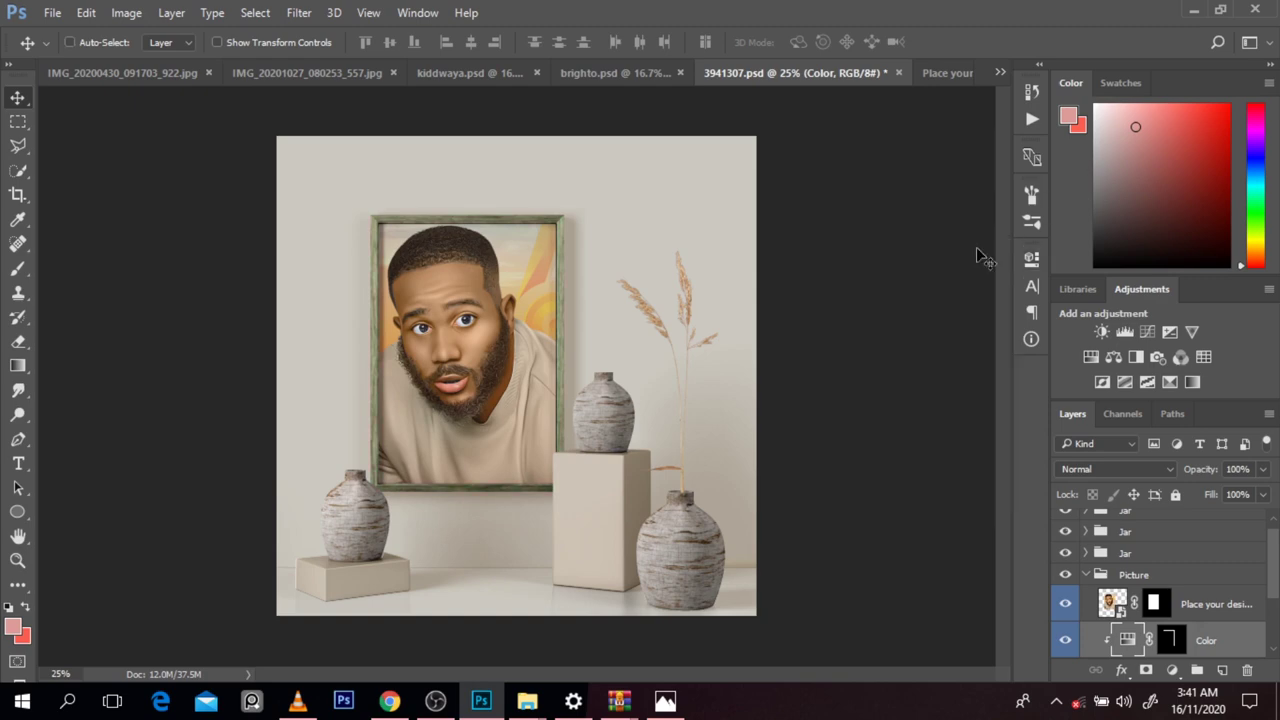
pyautogui.hotkey('ctrl', '-')
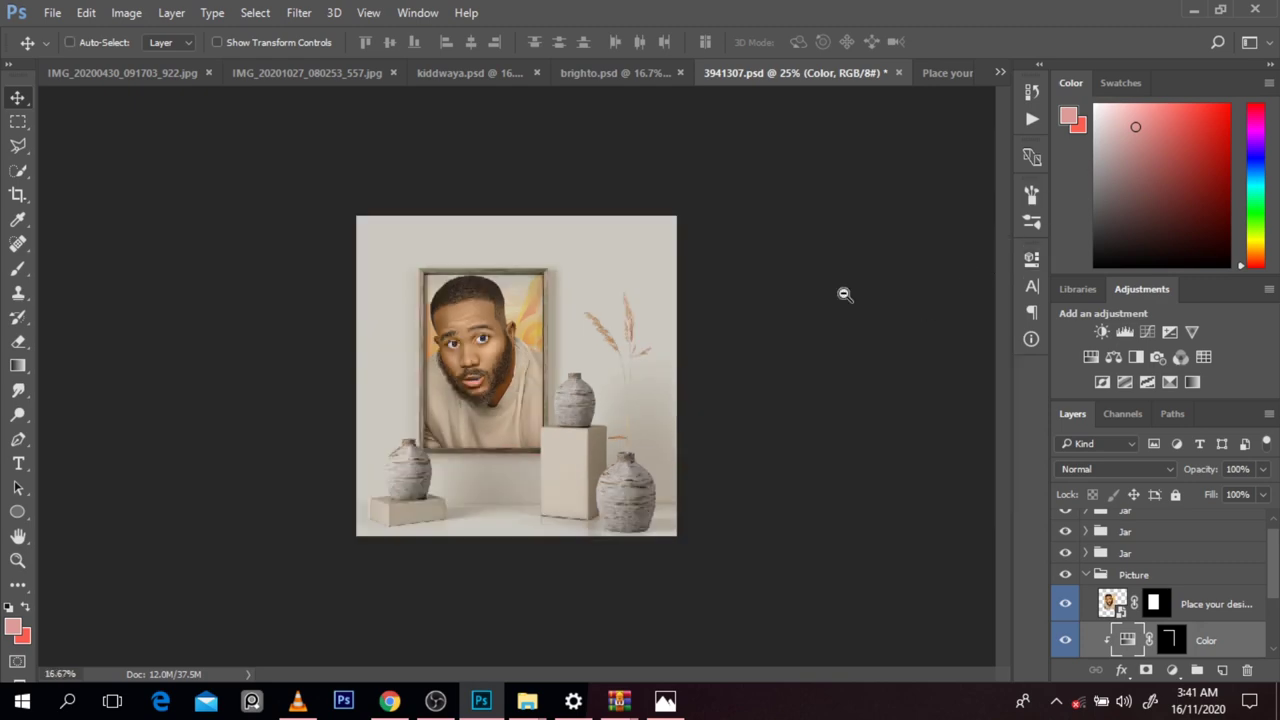
pyautogui.hotkey('ctrl', '+')
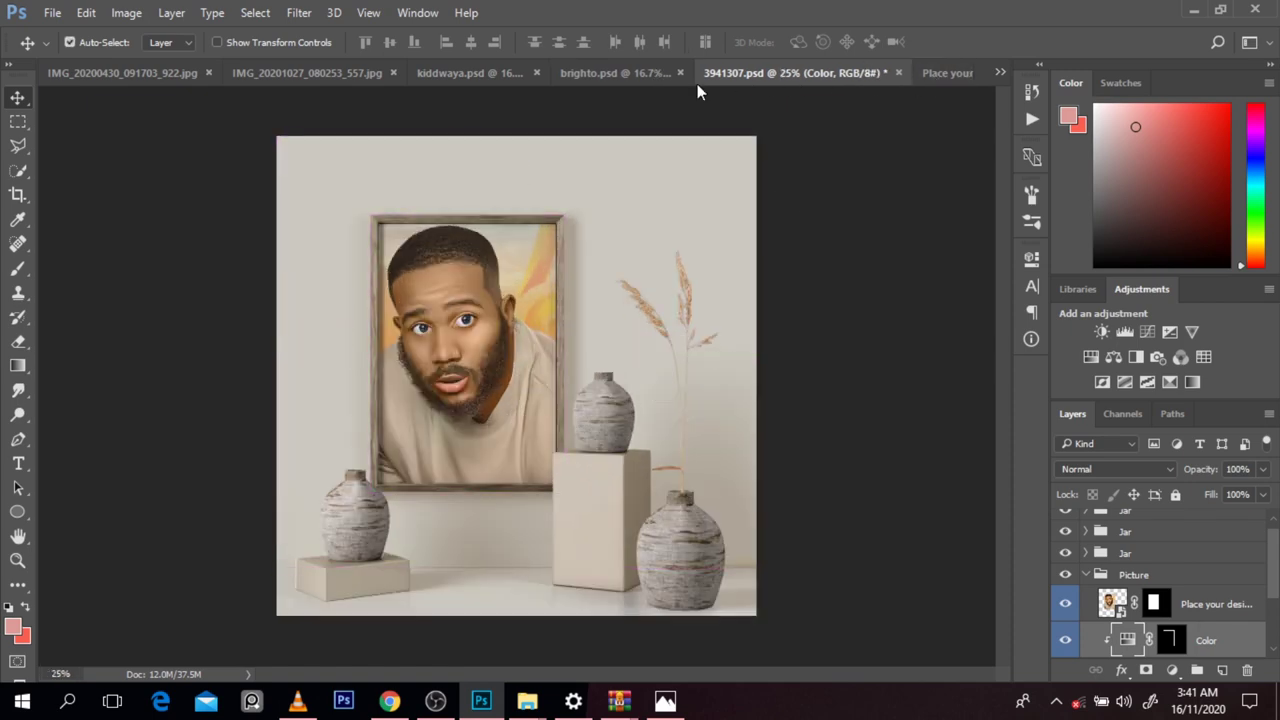
# Step: In brighto.psd, compare the purple sunset with the orange background, leaving the orange one showing
pyautogui.click(602, 72)
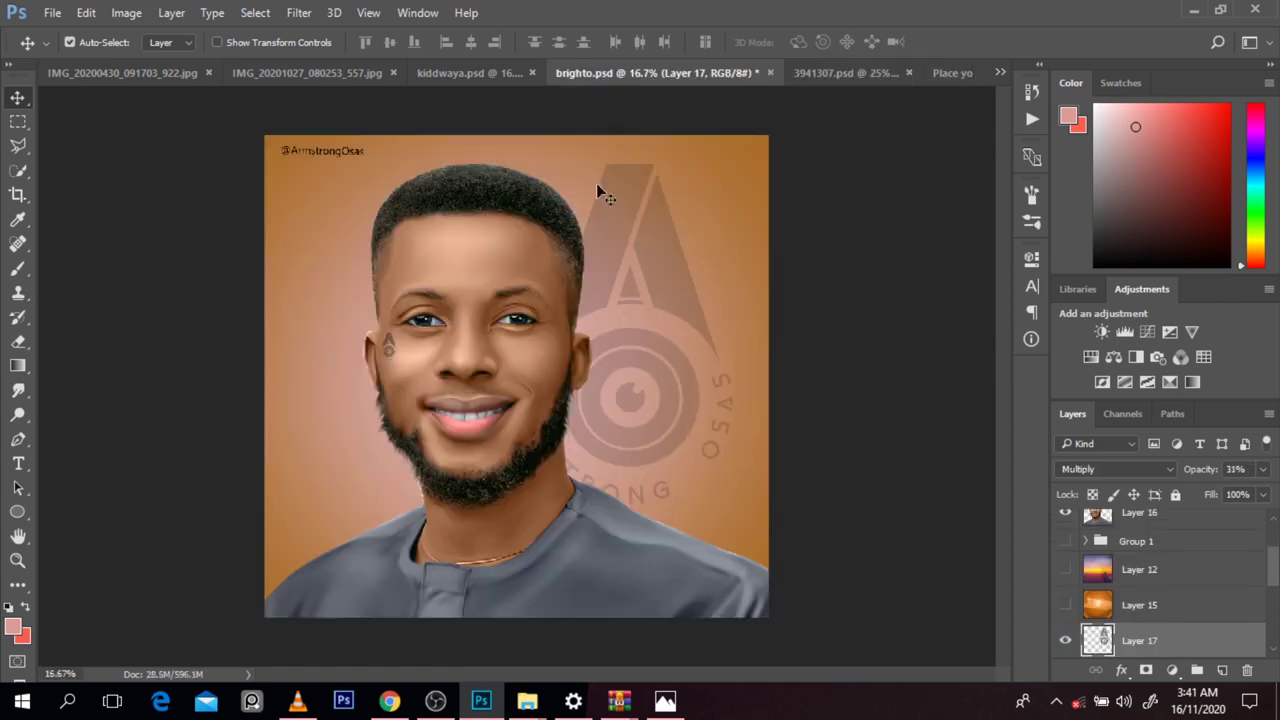
pyautogui.click(1065, 570)
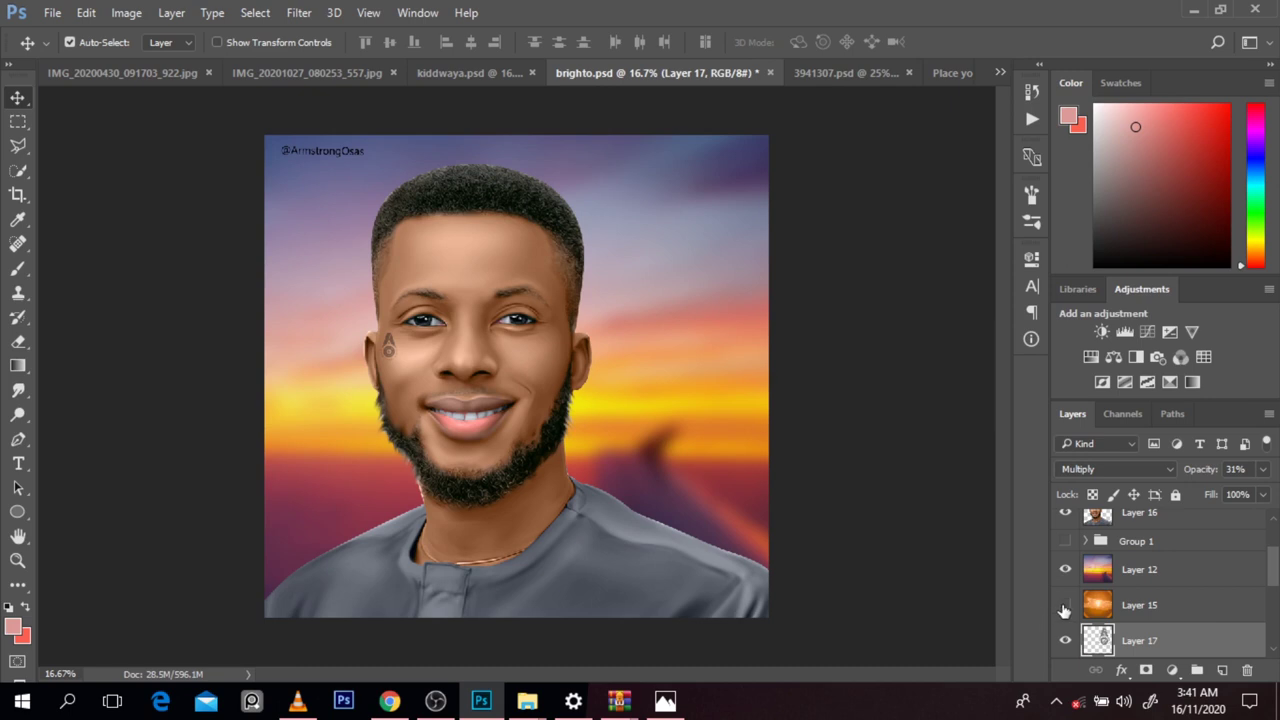
pyautogui.click(1065, 569)
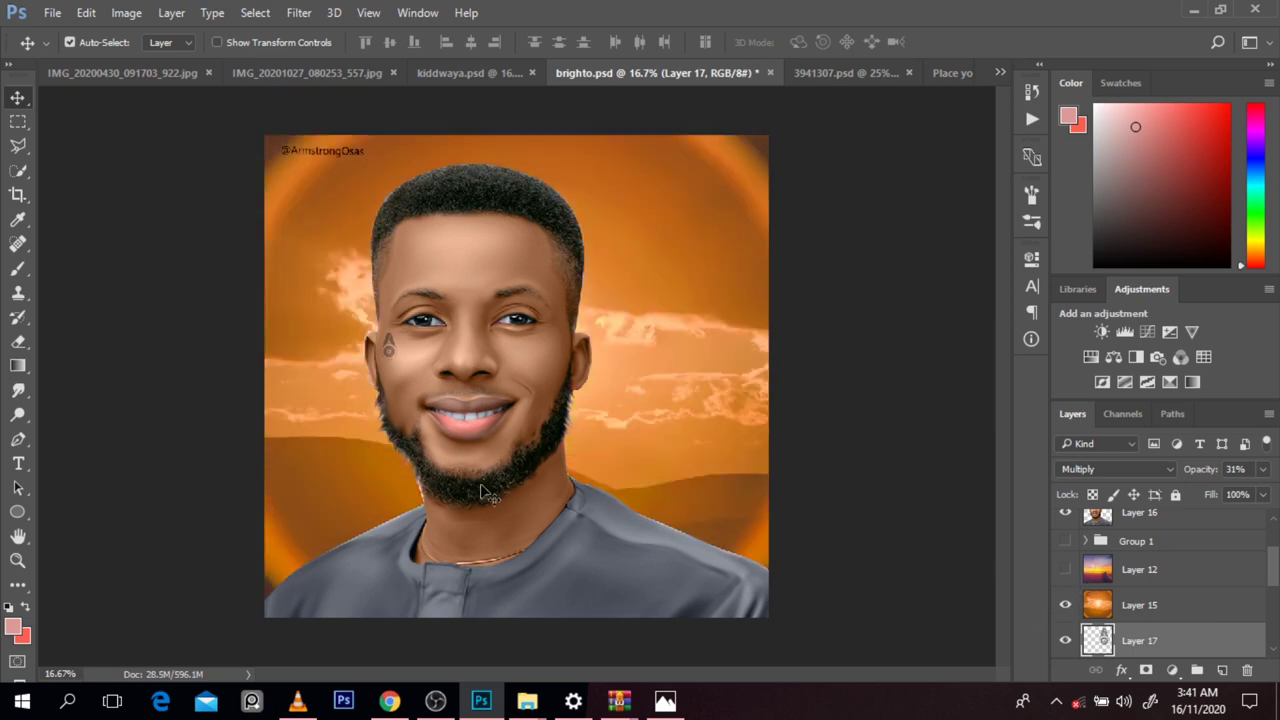
pyautogui.scroll(1, 430, 490)
pyautogui.press('ctrl')
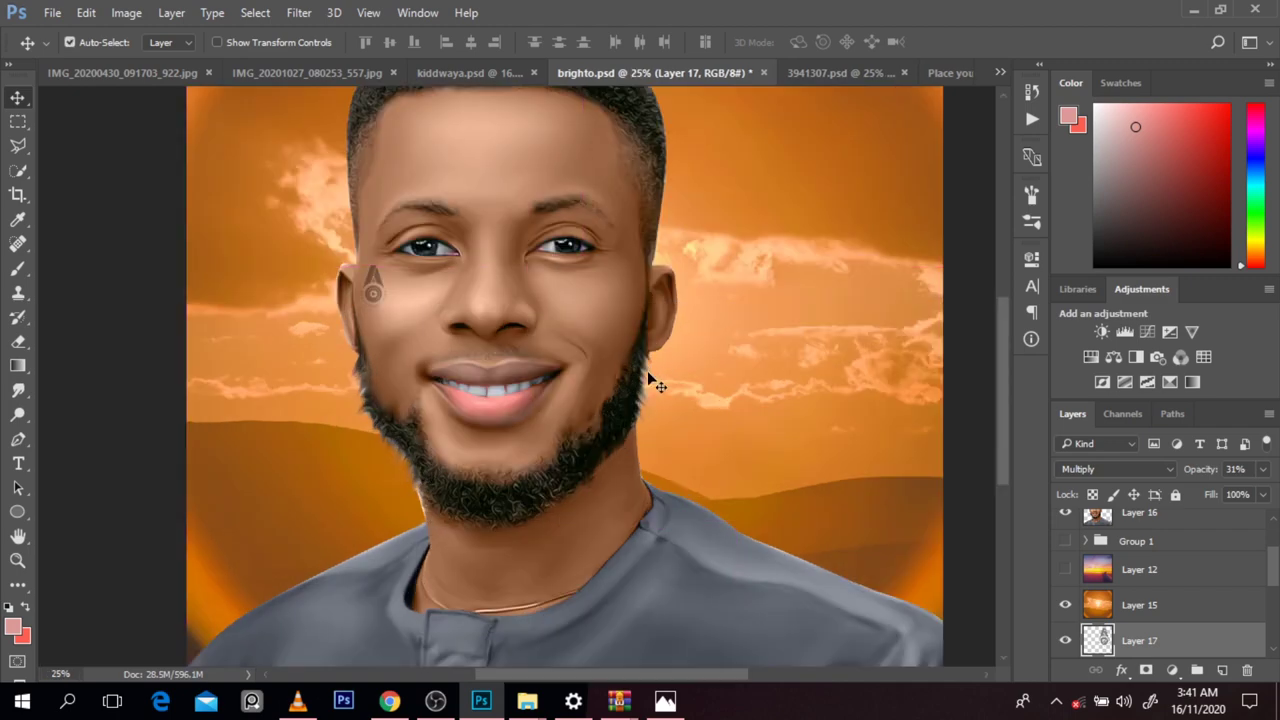
pyautogui.scroll(-2, 645, 375)
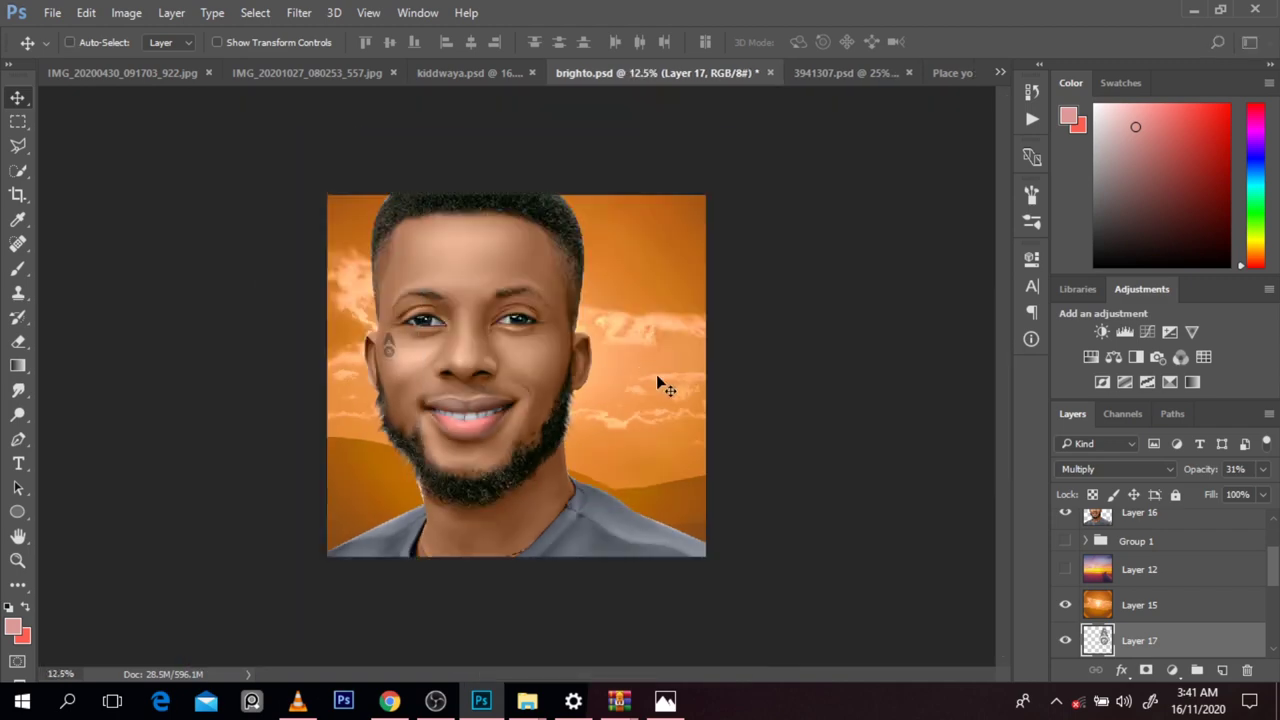
# Step: Review the kiddwaya.psd mockup, then bring up the IMG_20201027_080253_557.jpg portrait
pyautogui.click(475, 78)
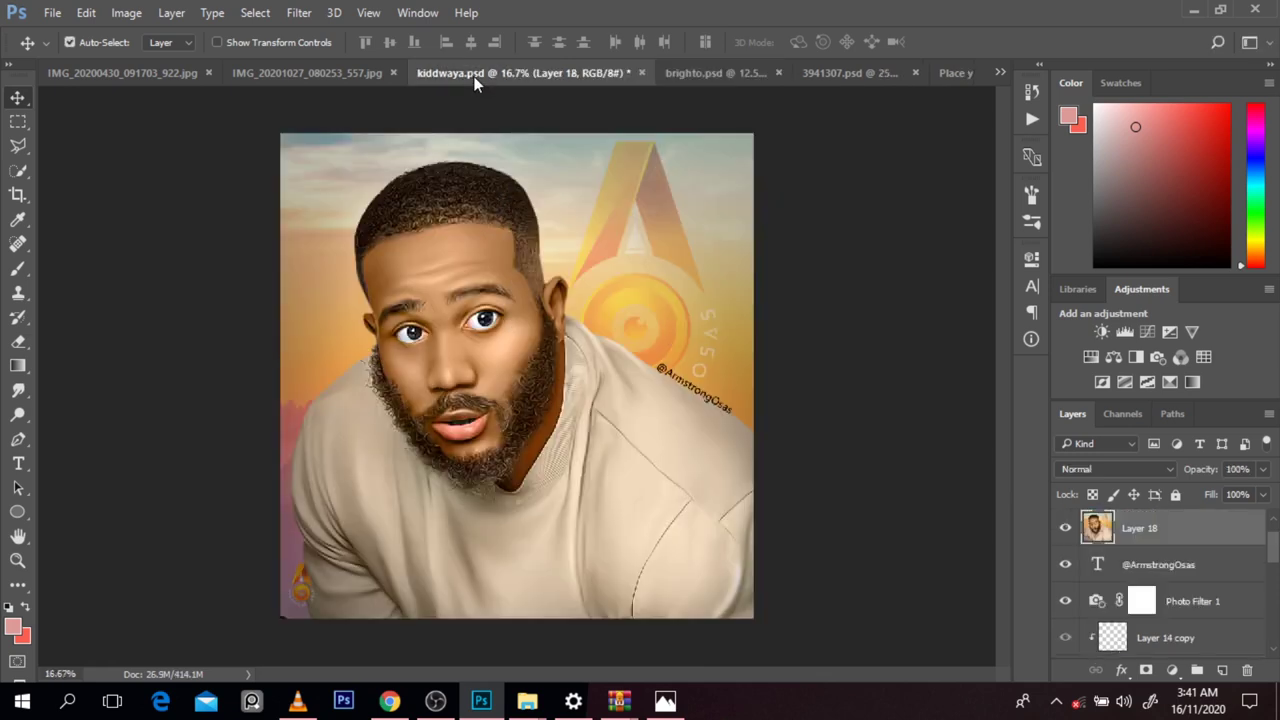
pyautogui.moveTo(1270, 548); pyautogui.dragTo(1268, 628)
pyautogui.scroll(5, 1265, 618)
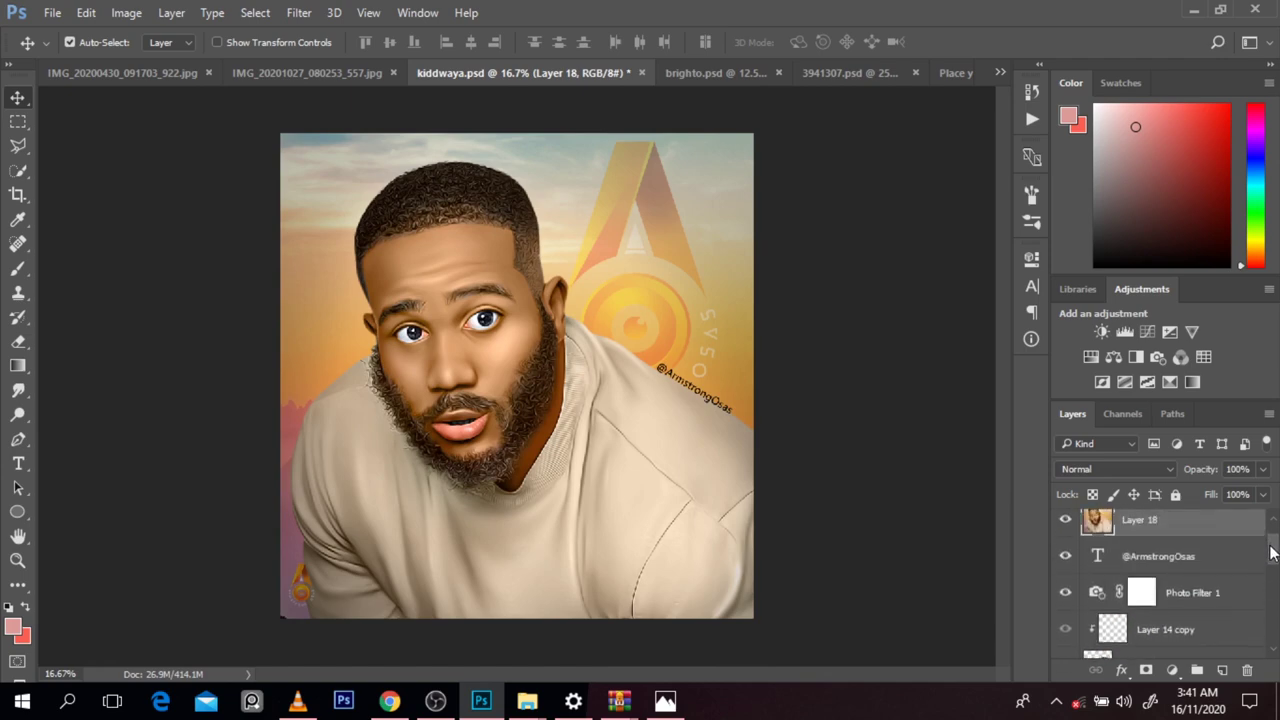
pyautogui.scroll(-6, 1265, 618)
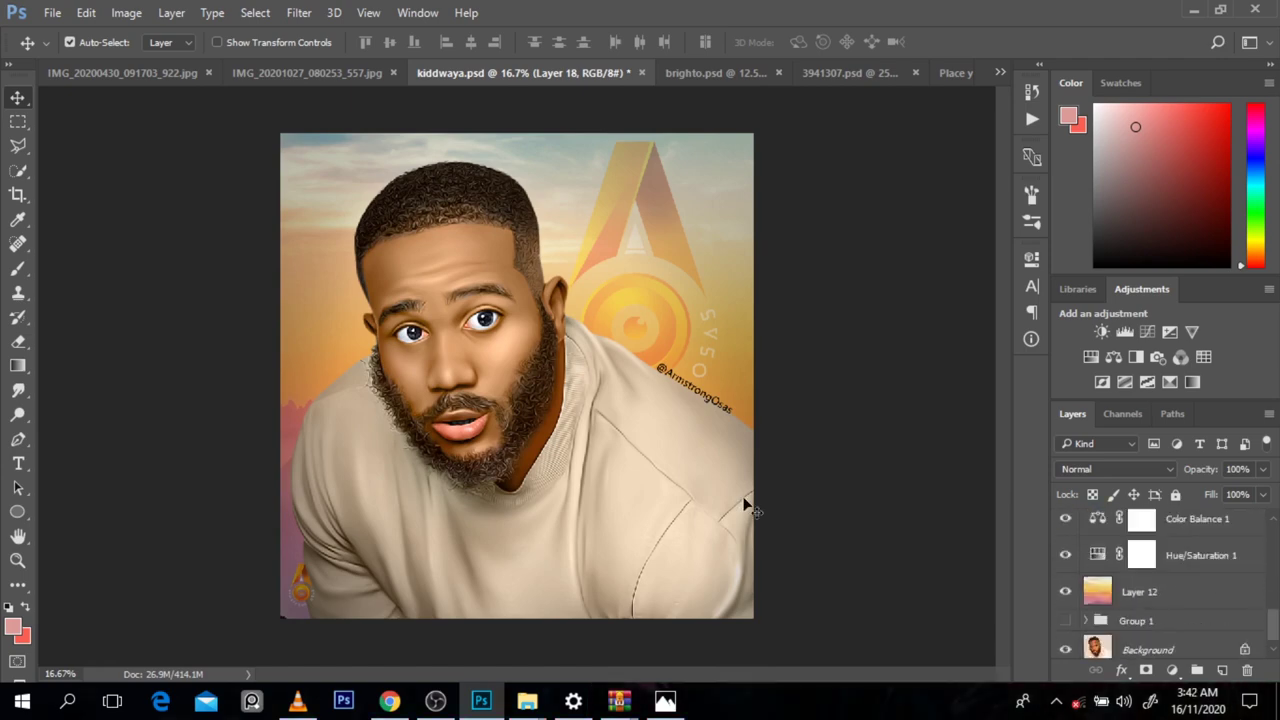
pyautogui.click(305, 66)
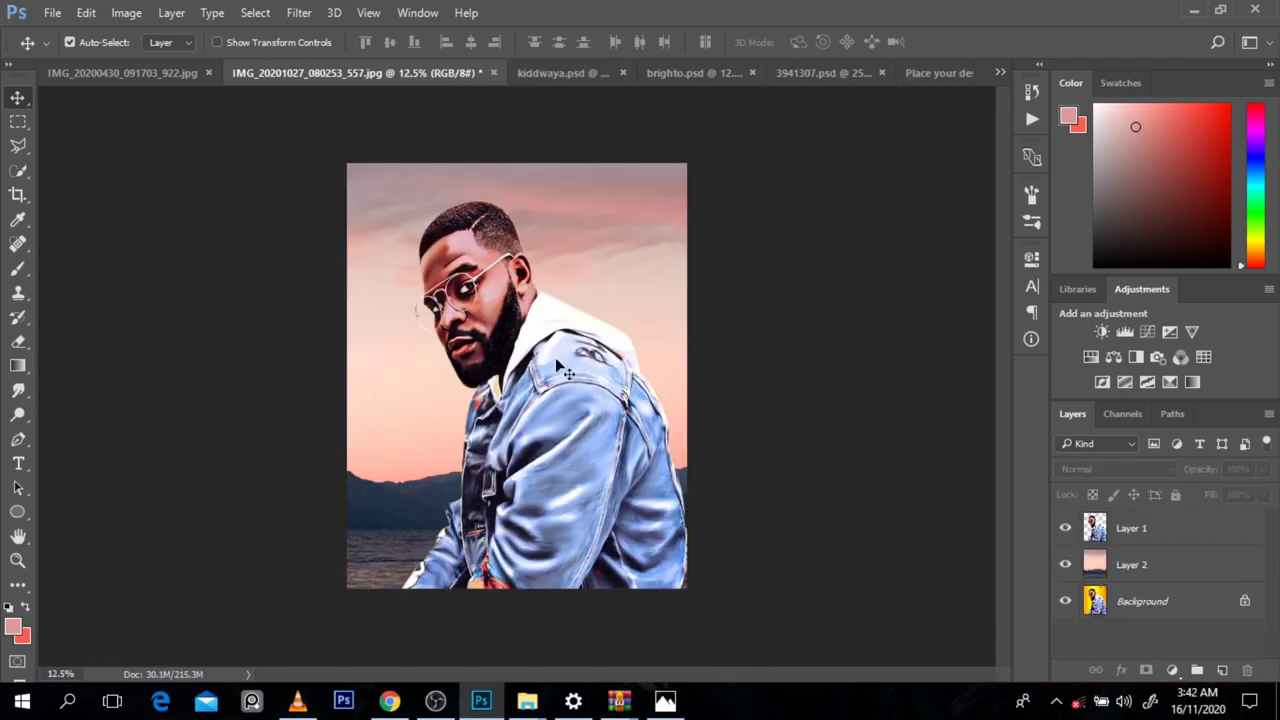
# Step: Check the 557 portrait with and without its pink sunset background
pyautogui.click(1065, 565)
pyautogui.click(1065, 565)
pyautogui.click(100, 70)
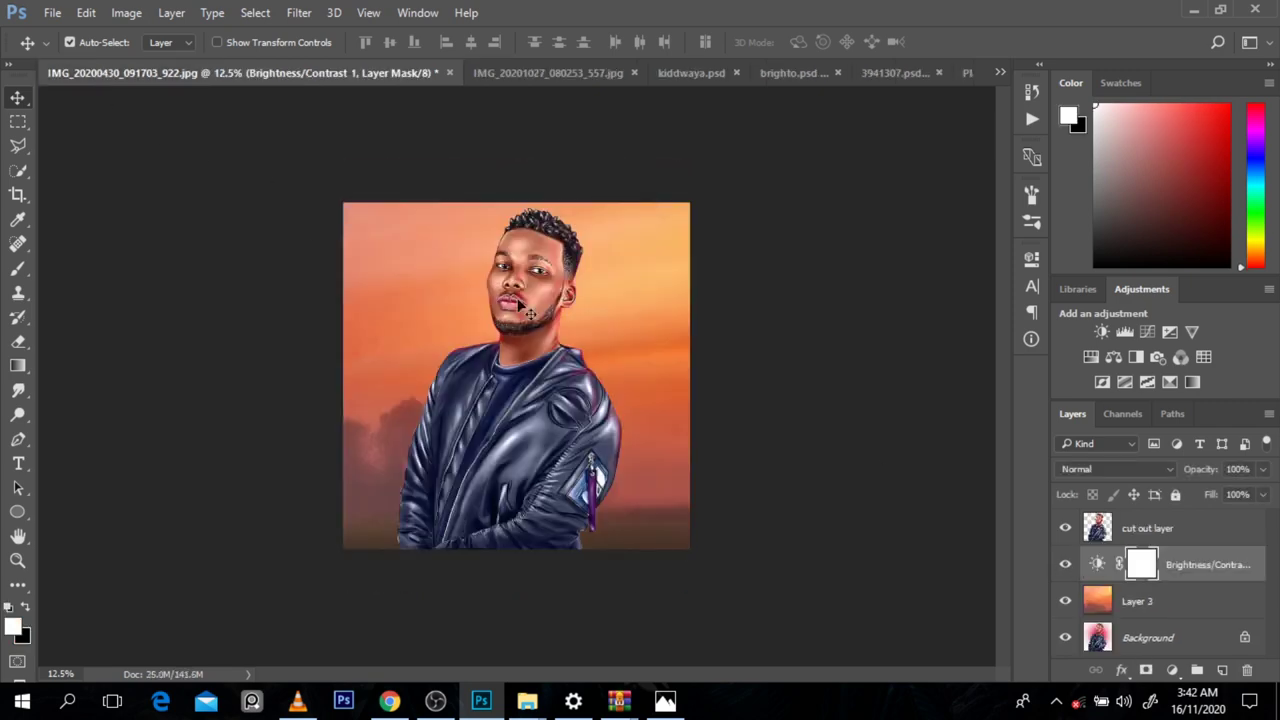
# Step: Compare the red and orange sunset backgrounds behind the IMG_20200430_091703_922.jpg portrait, keeping orange
pyautogui.click(1066, 602)
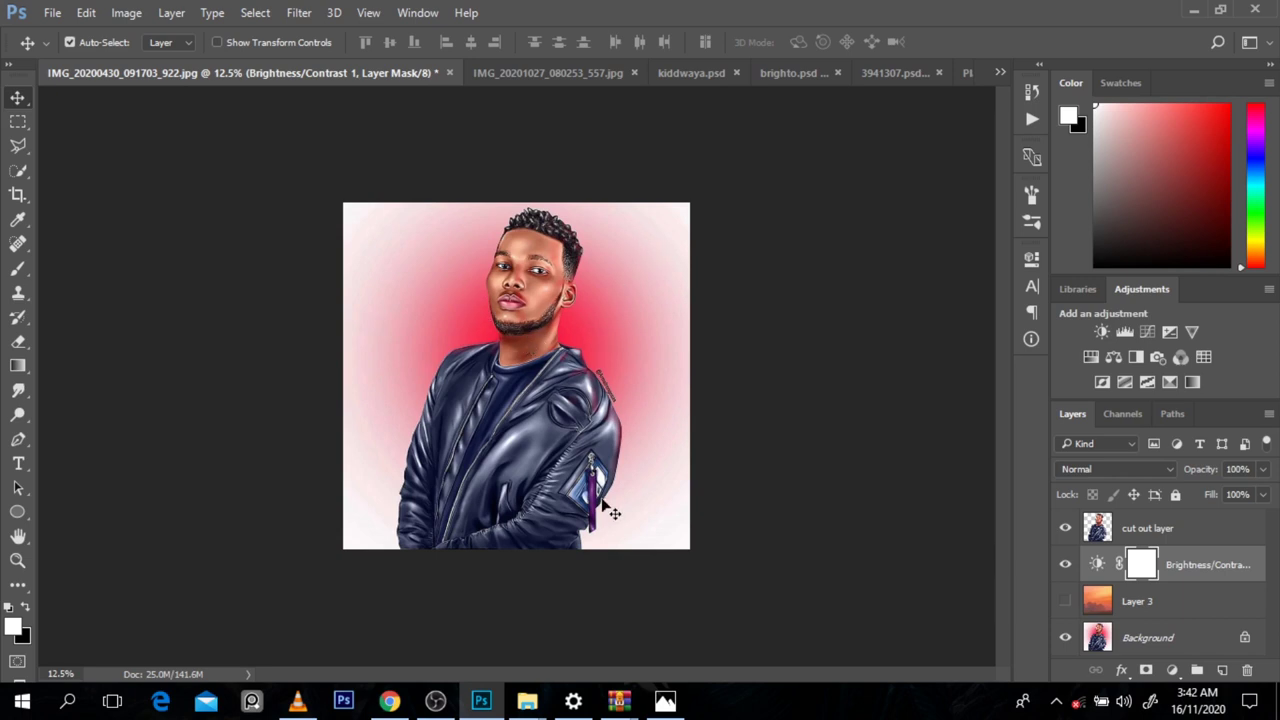
pyautogui.hotkey('ctrl', 'space')
pyautogui.click(660, 310)
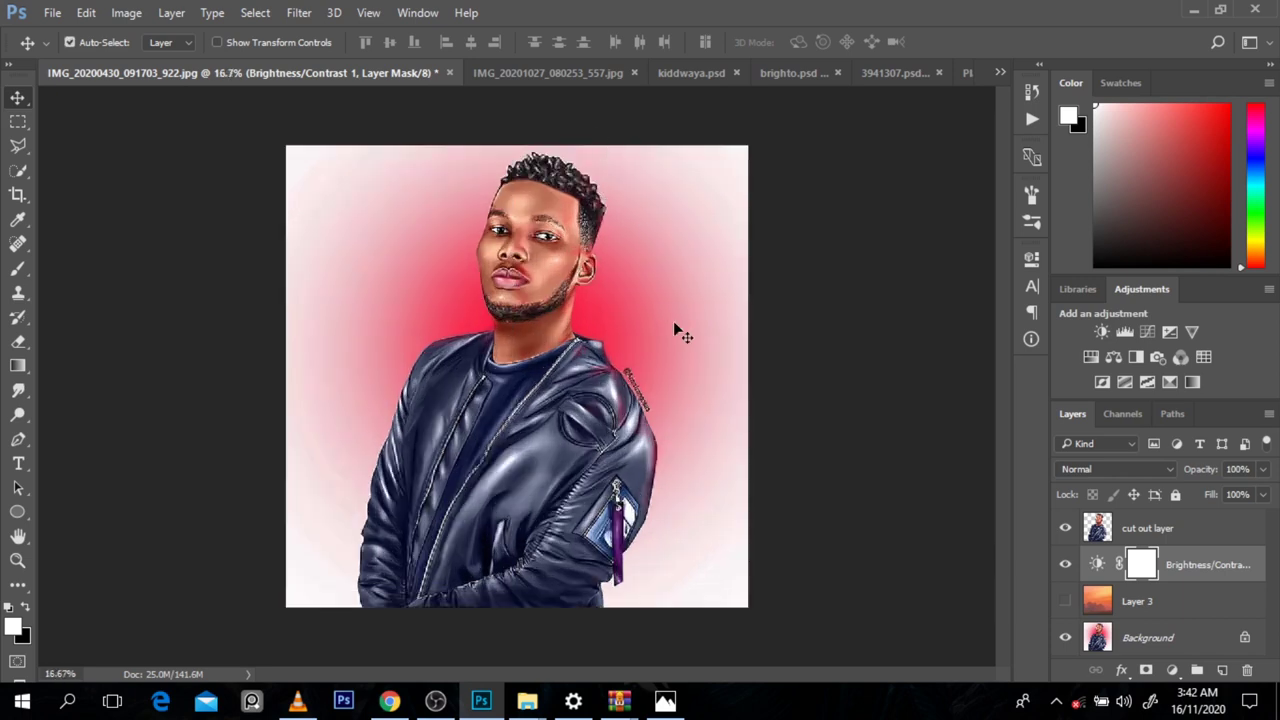
pyautogui.click(626, 230)
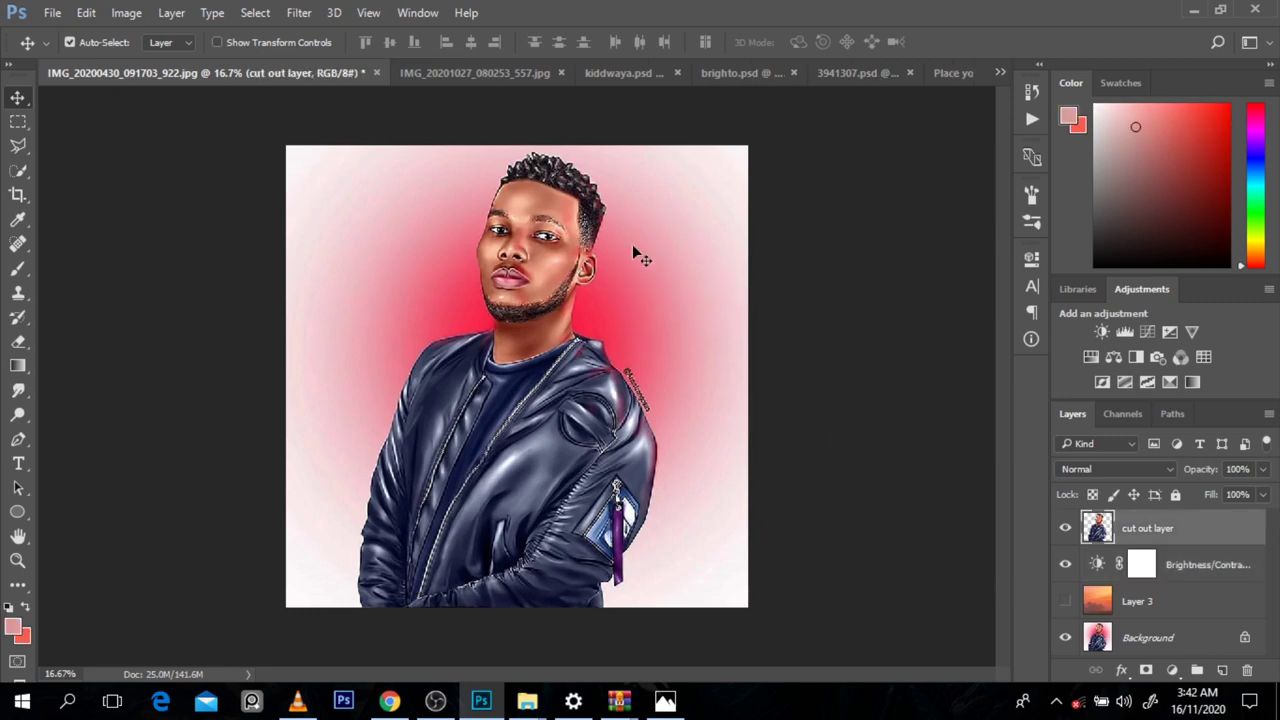
pyautogui.click(1065, 601)
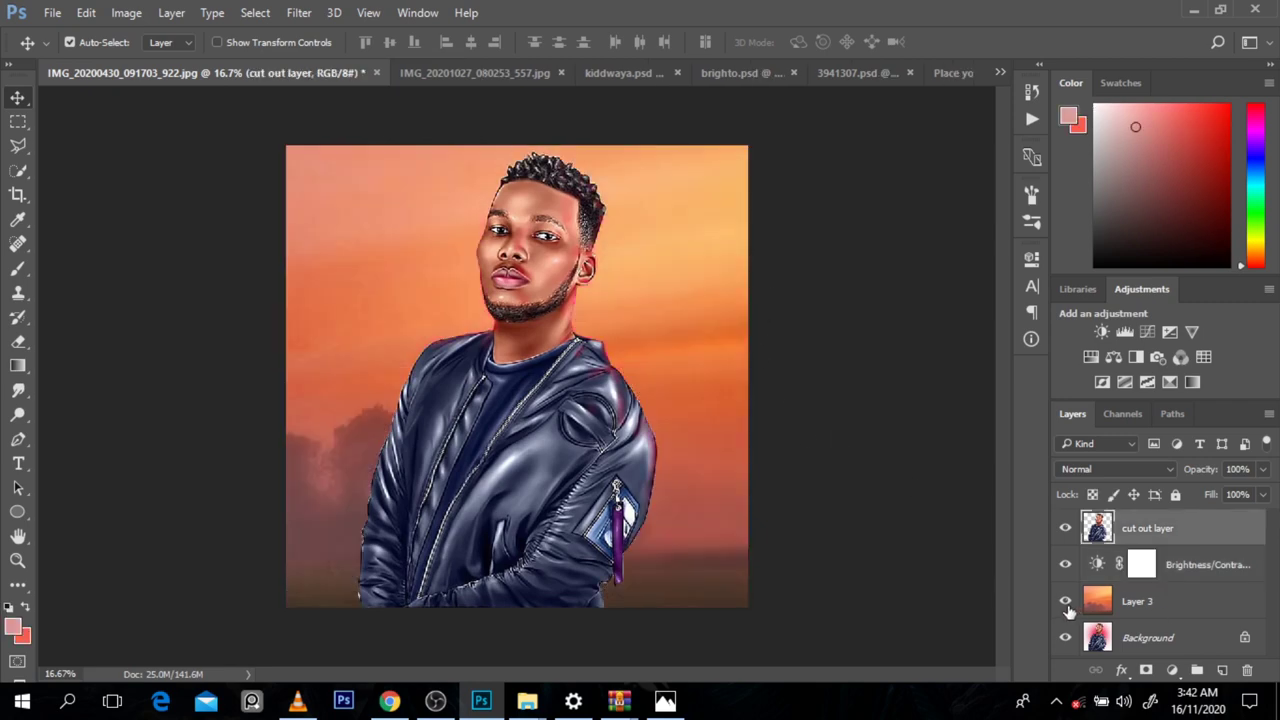
pyautogui.hotkey('ctrl', 'space')
pyautogui.keyDown('ctrl'); pyautogui.keyDown('alt'); pyautogui.click(816, 472); pyautogui.keyUp('alt'); pyautogui.keyUp('ctrl')
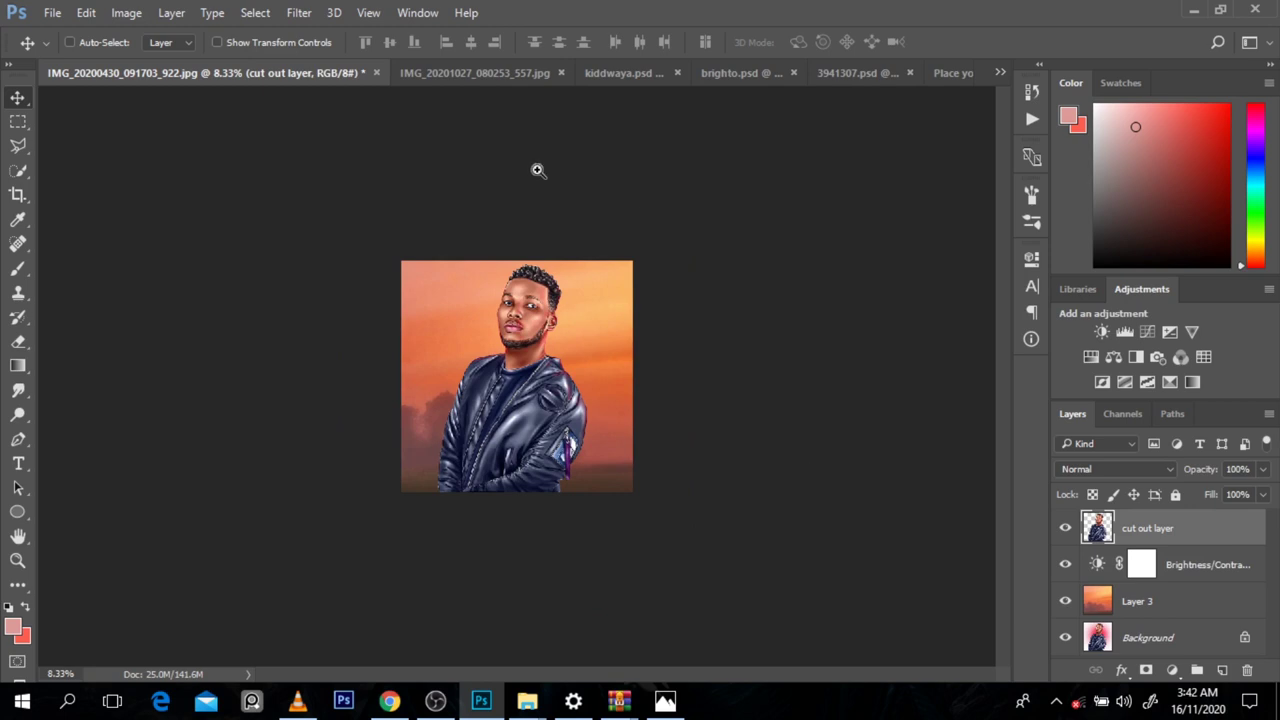
pyautogui.keyDown('ctrl'); pyautogui.click(504, 413); pyautogui.keyUp('ctrl')
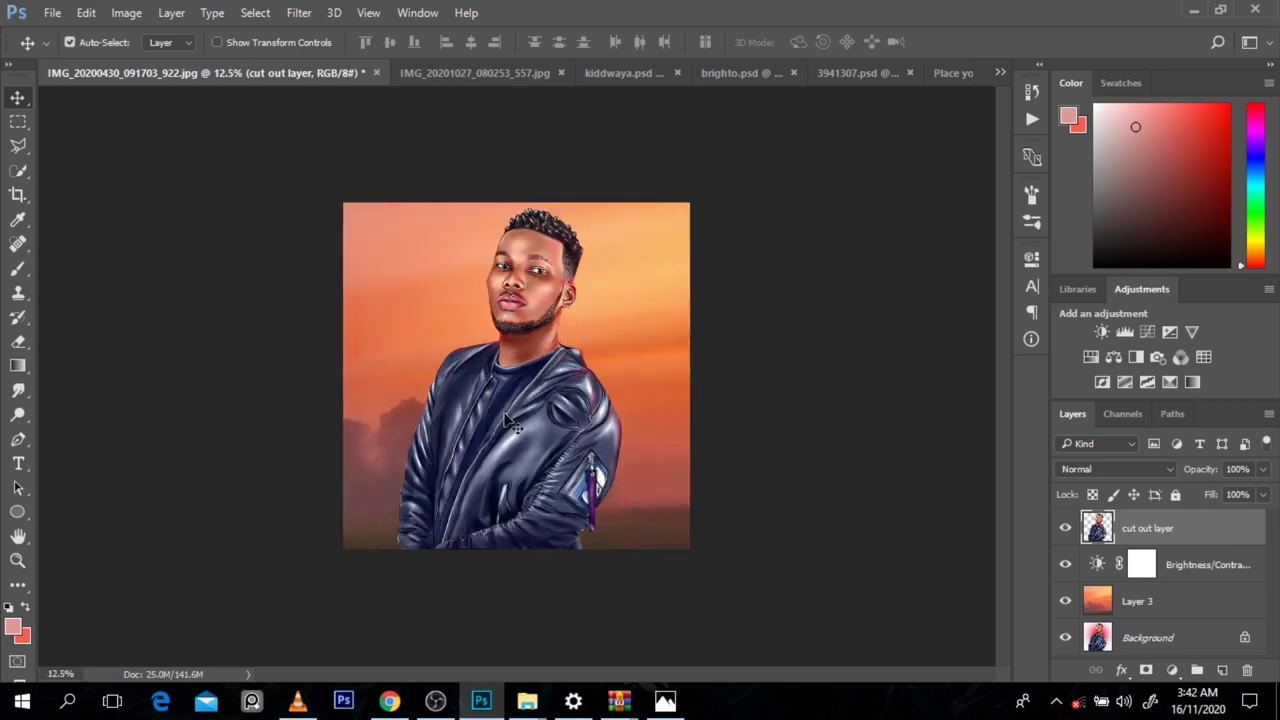